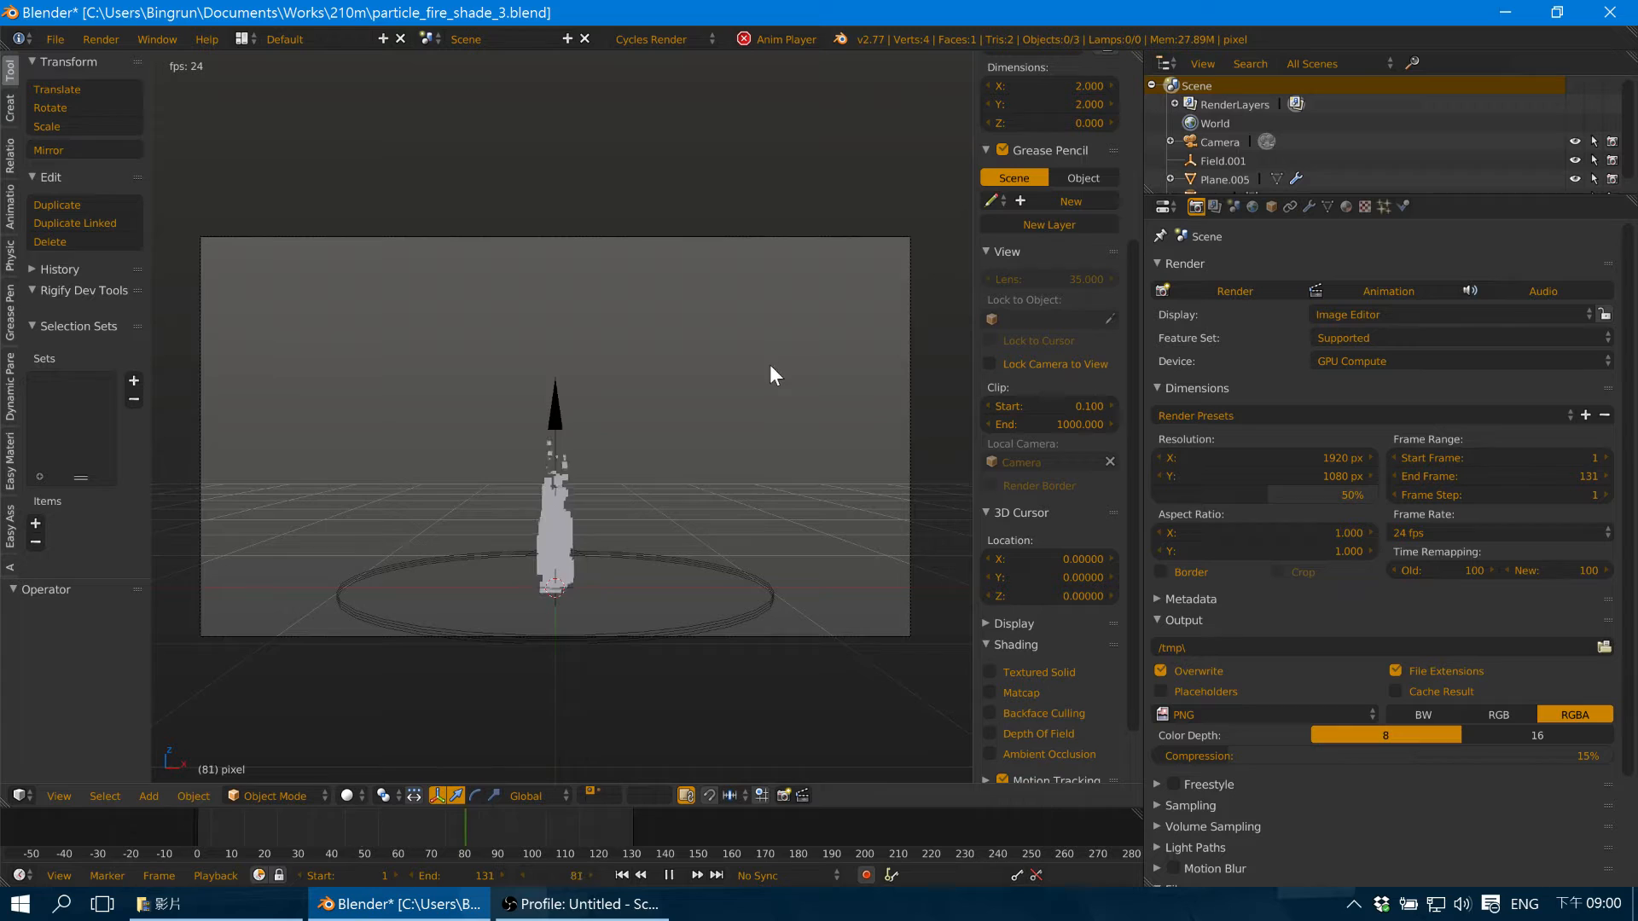
# Stop the animation playback and show only the layer holding the pixel plane.
pyautogui.press('Home')
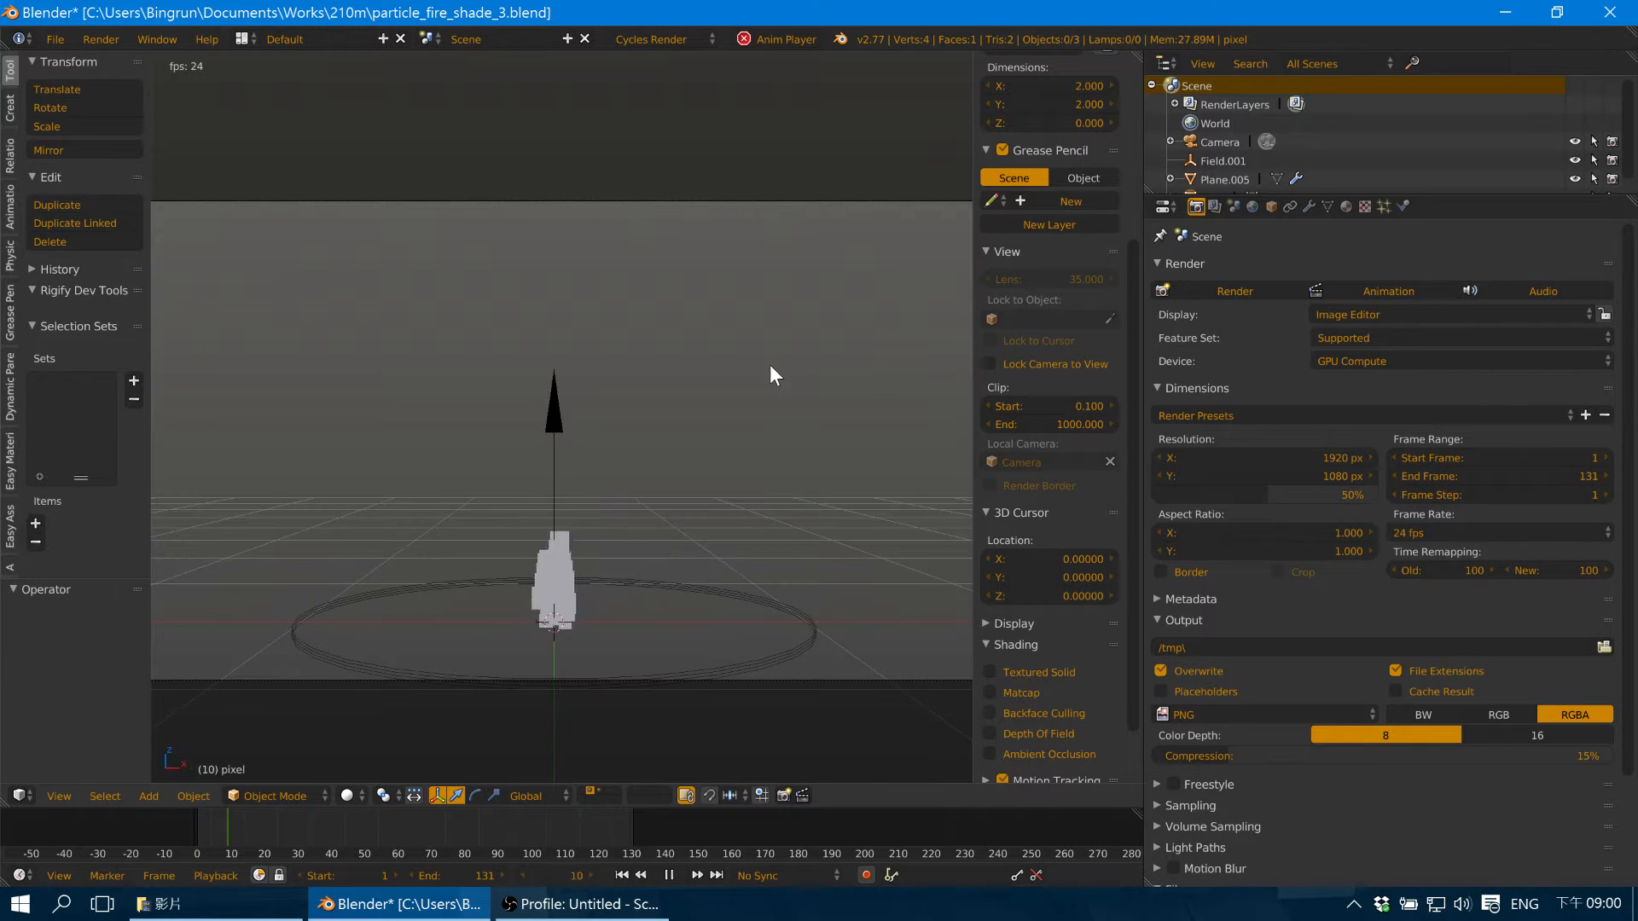
pyautogui.press('Escape')
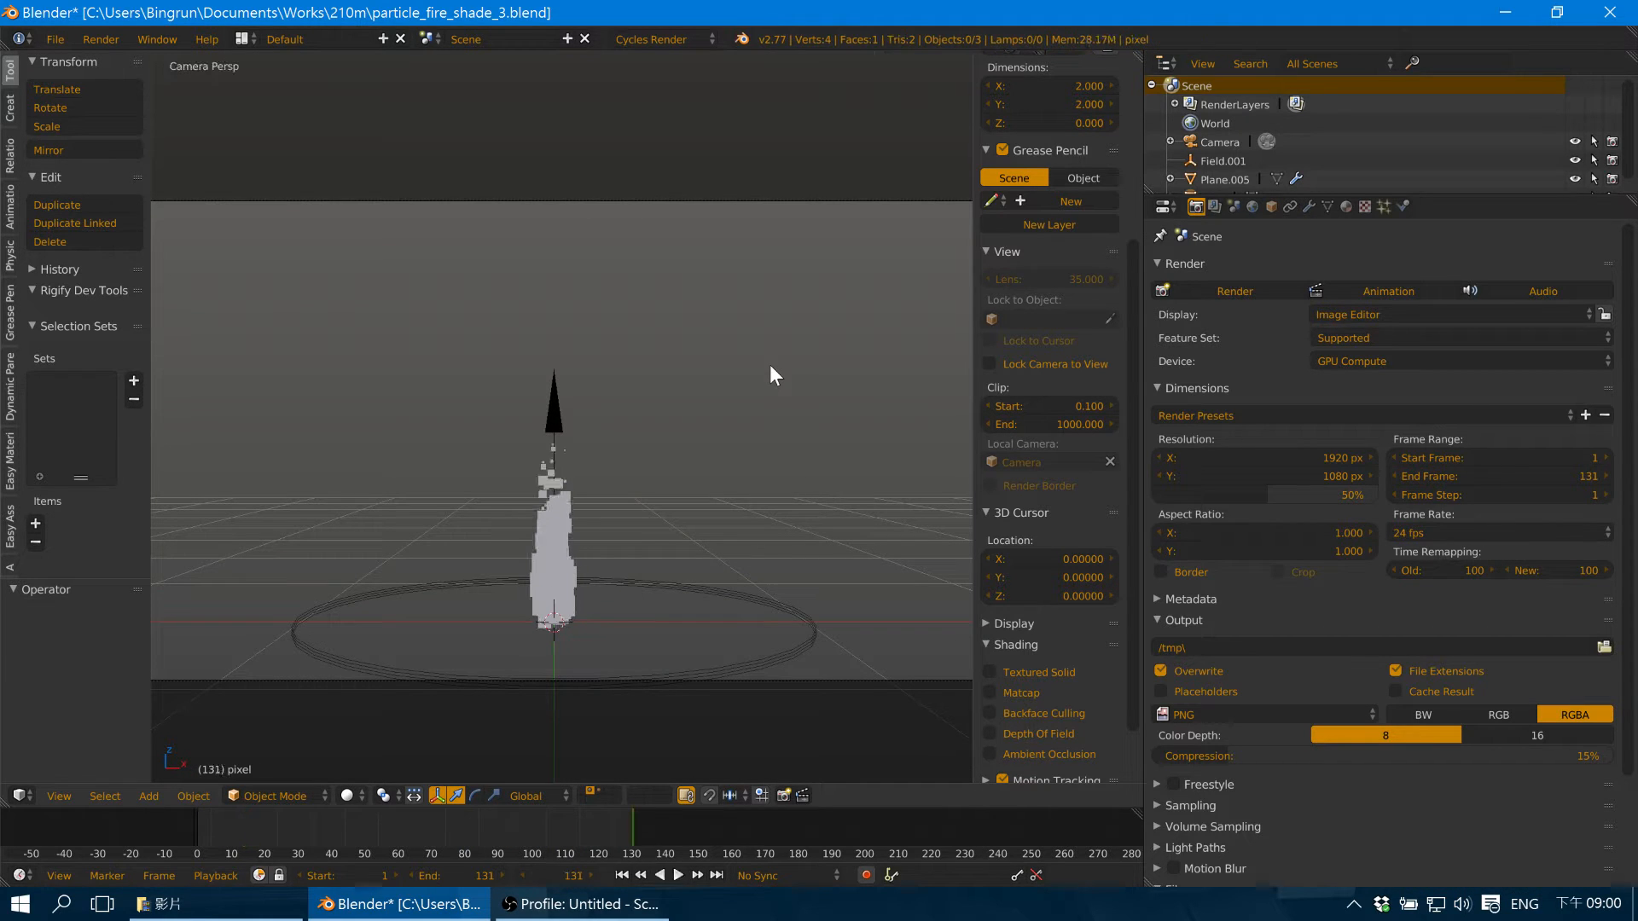
pyautogui.click(602, 786)
pyautogui.keyDown('shift'); pyautogui.moveTo(781, 611); pyautogui.dragTo(719, 587, button='middle'); pyautogui.keyUp('shift')
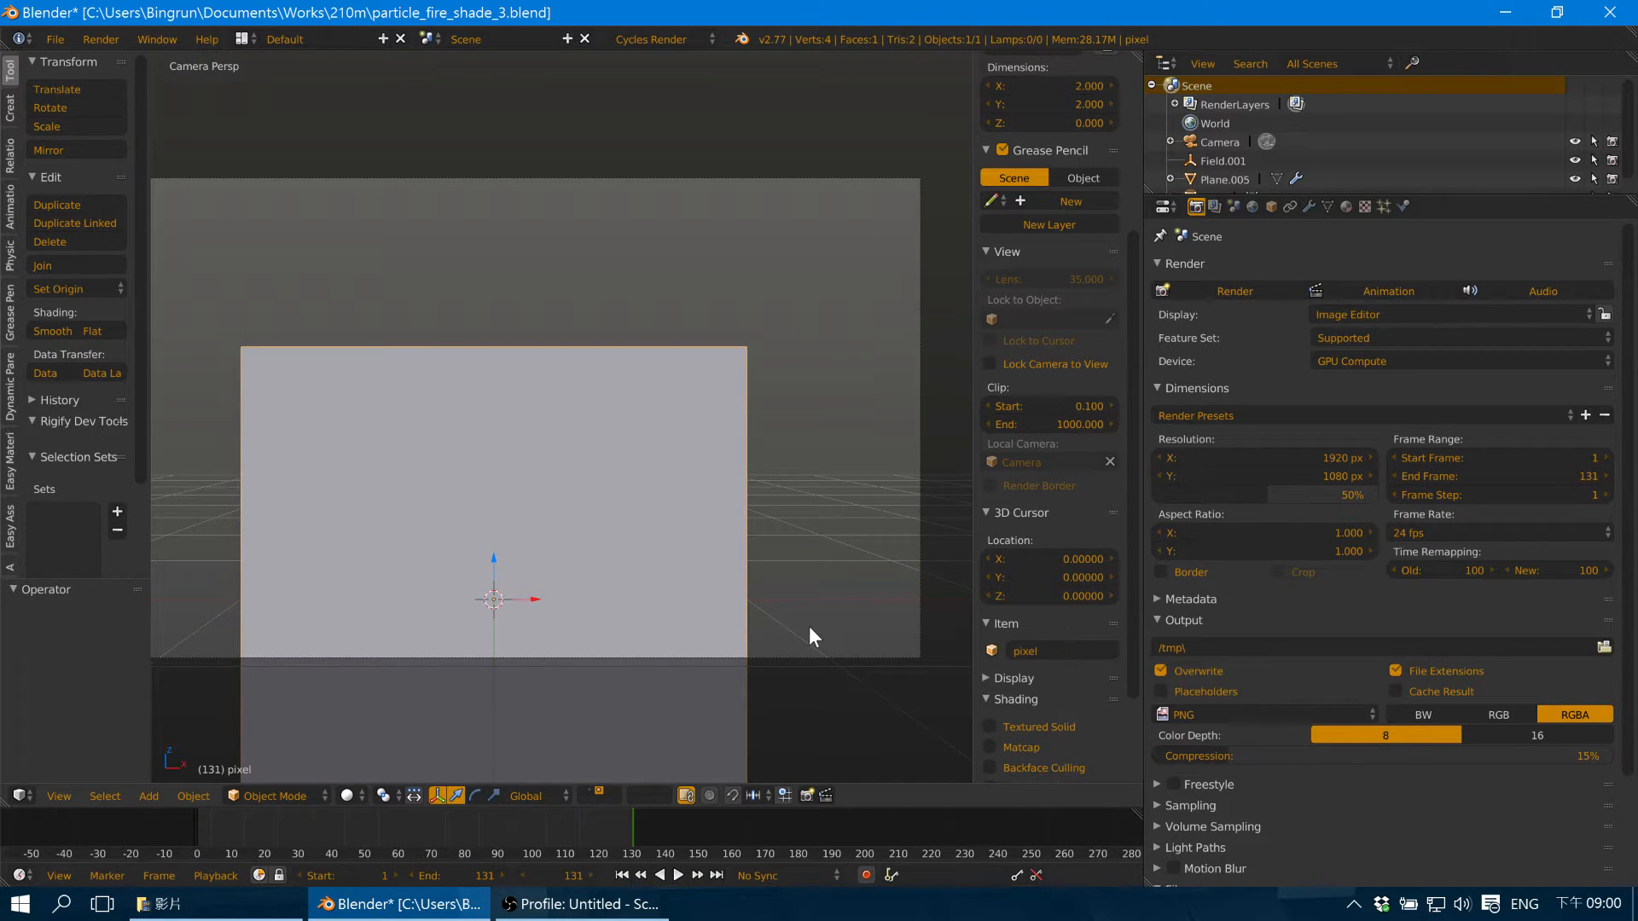
pyautogui.keyDown('shift'); pyautogui.moveTo(809, 626); pyautogui.dragTo(736, 567, button='middle'); pyautogui.keyUp('shift')
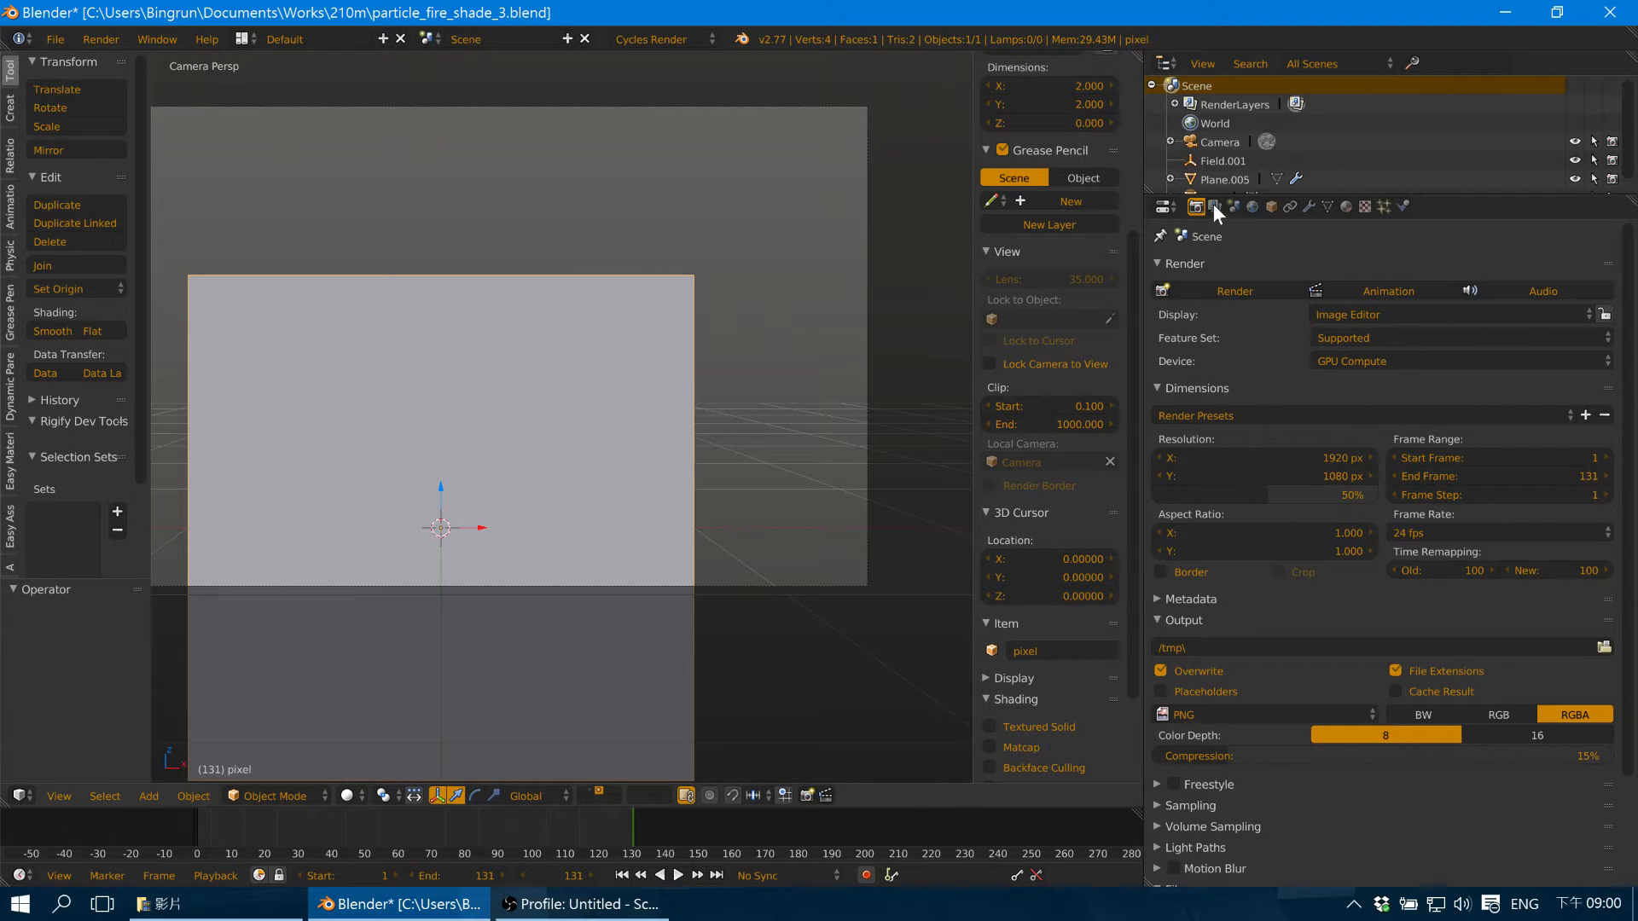
# Add a new material to the pixel plane and set its surface shader to Emission.
pyautogui.click(1346, 207)
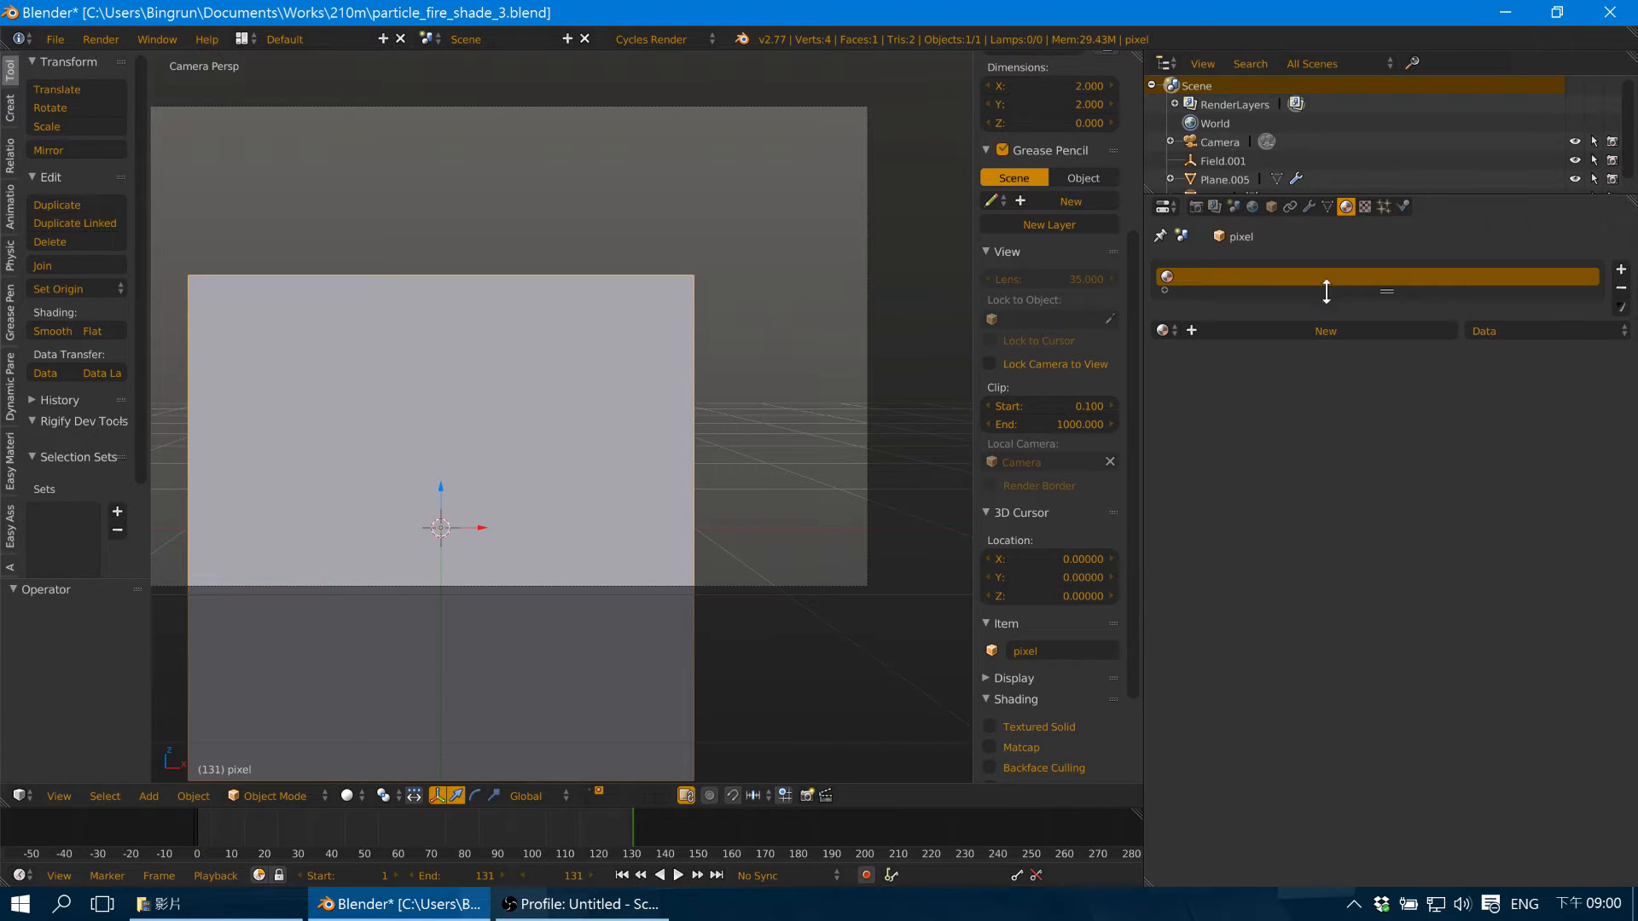
pyautogui.click(1319, 330)
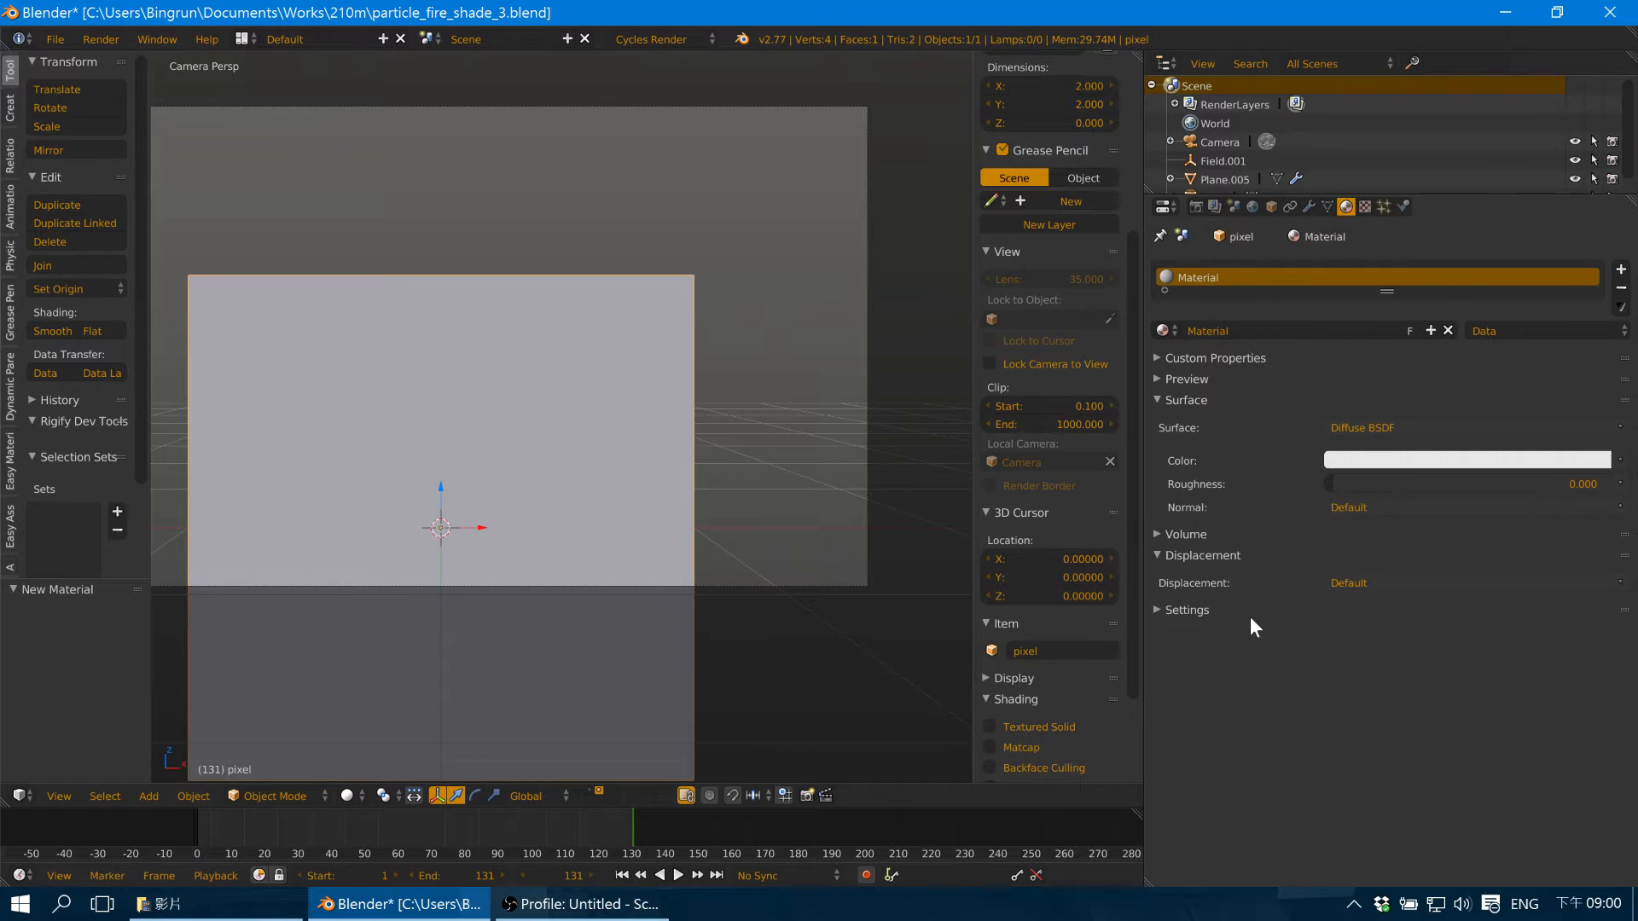
pyautogui.keyDown('shift'); pyautogui.moveTo(625, 569); pyautogui.dragTo(652, 555, button='middle'); pyautogui.keyUp('shift')
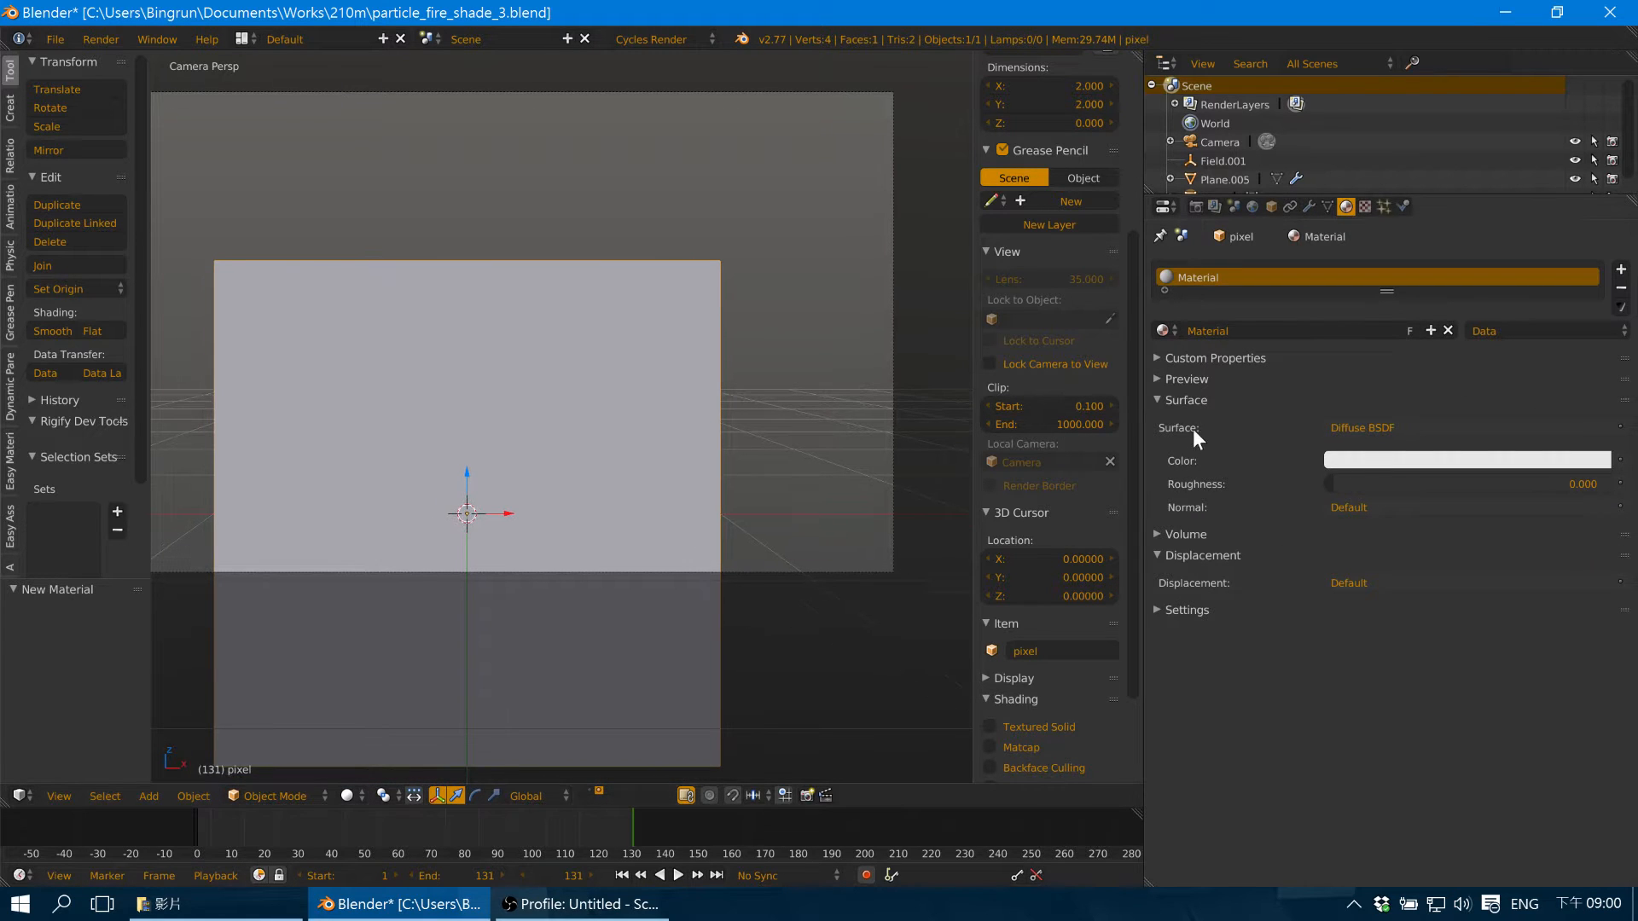
pyautogui.click(1401, 425)
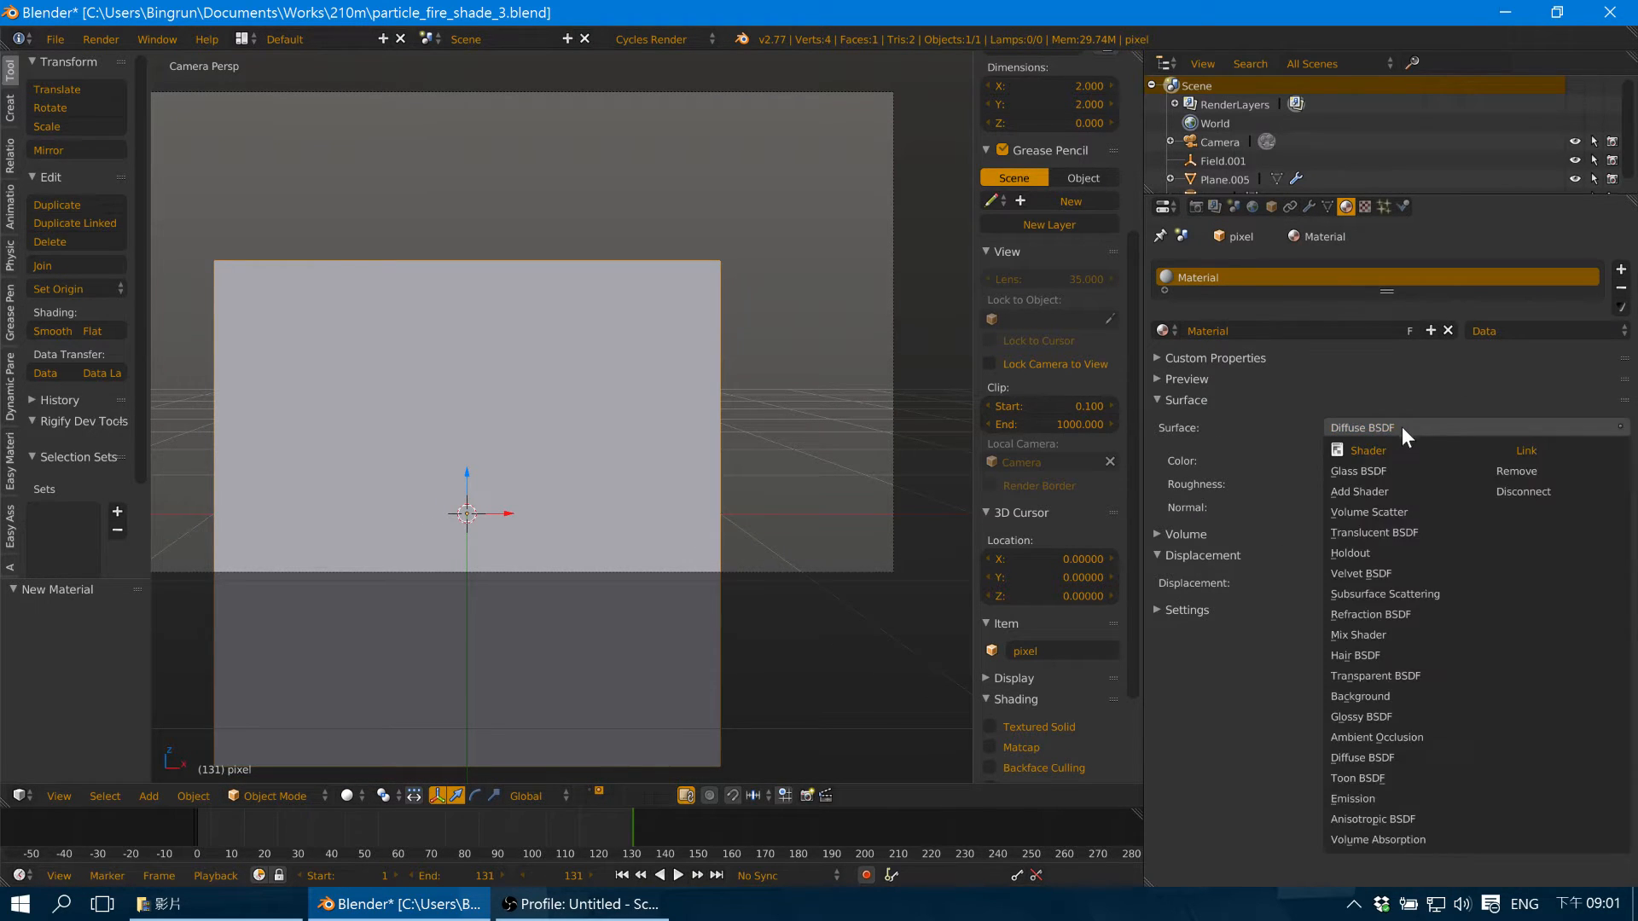
pyautogui.click(1394, 795)
pyautogui.keyDown('shift'); pyautogui.moveTo(780, 539); pyautogui.dragTo(756, 514, button='middle'); pyautogui.keyUp('shift')
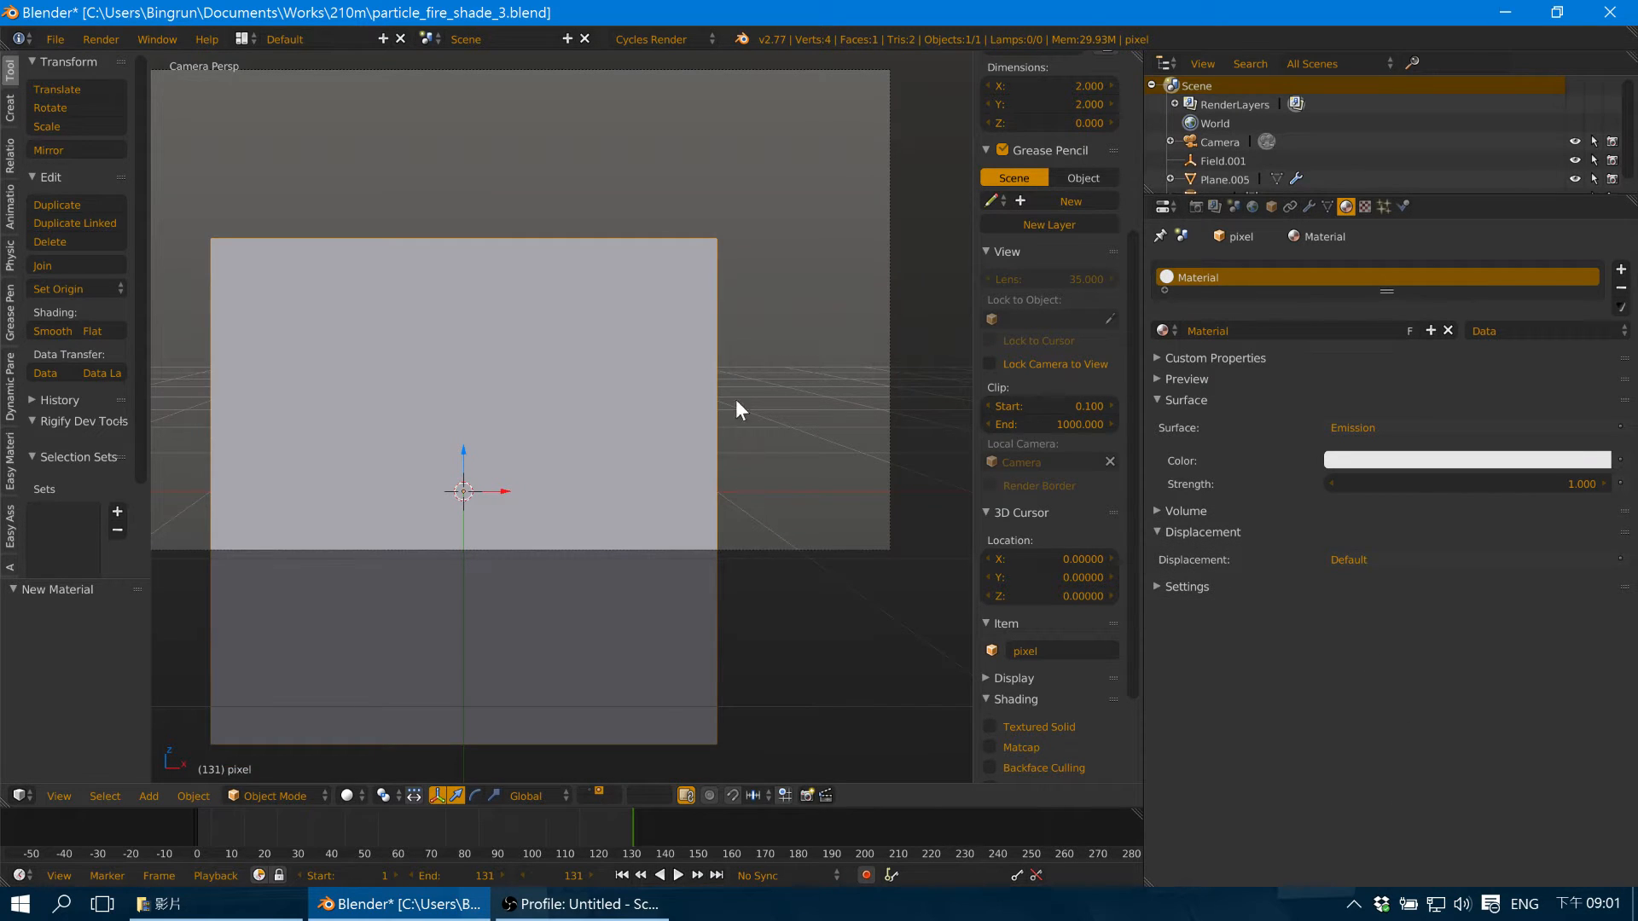
# Set the render engine to Cycles Render.
pyautogui.click(653, 39)
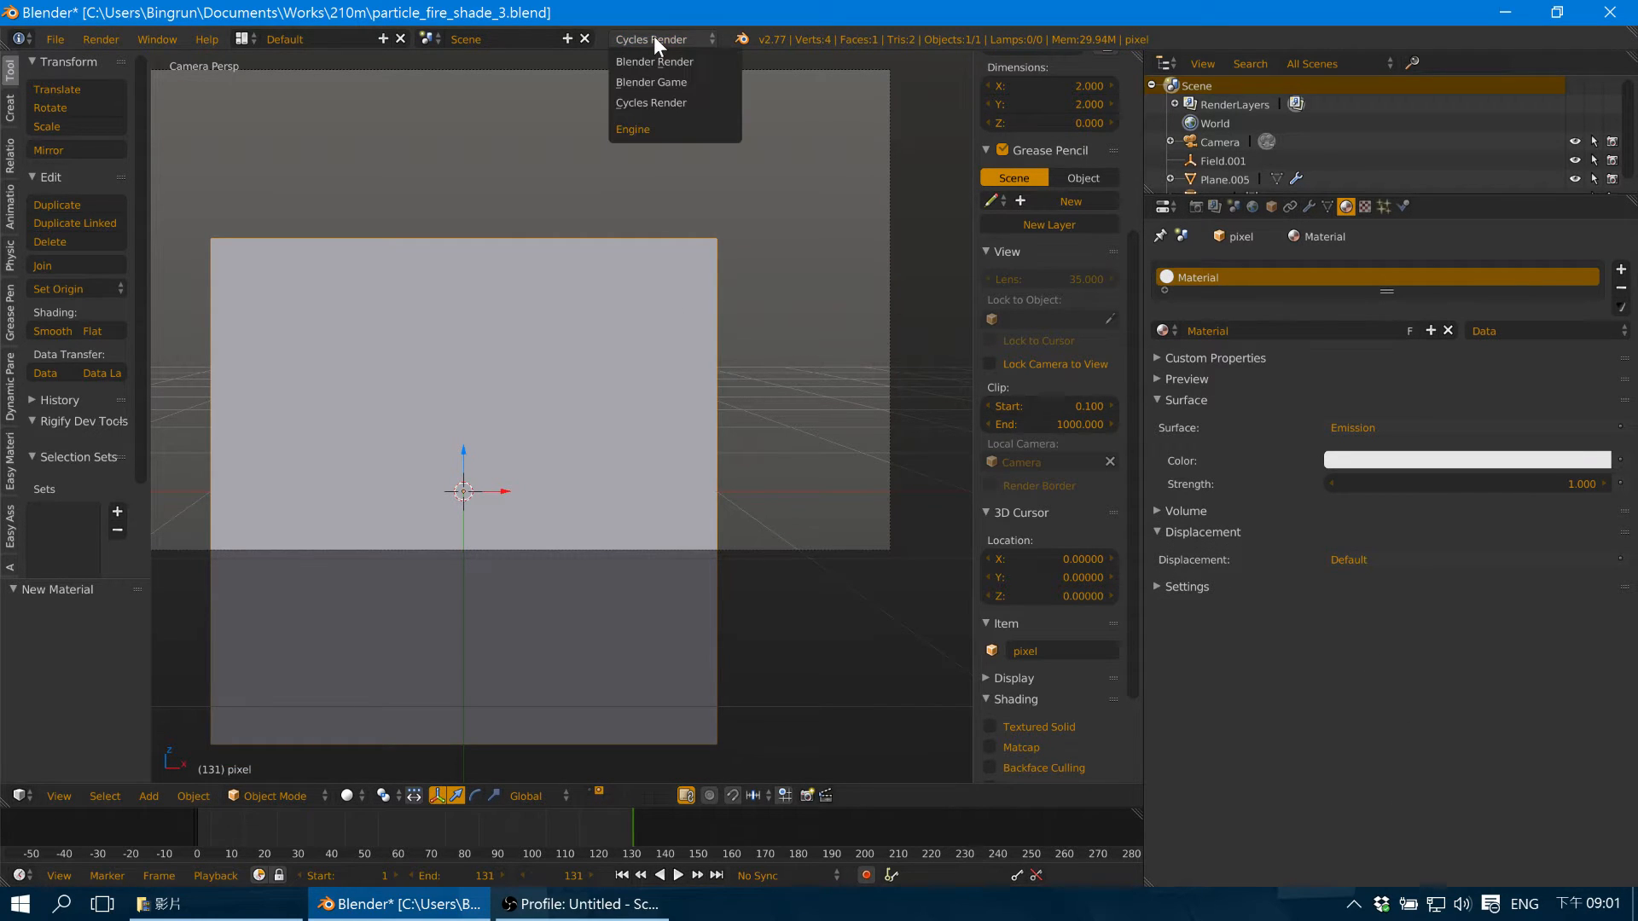
pyautogui.click(691, 101)
pyautogui.keyDown('shift'); pyautogui.moveTo(582, 434); pyautogui.dragTo(583, 425, button='middle'); pyautogui.keyUp('shift')
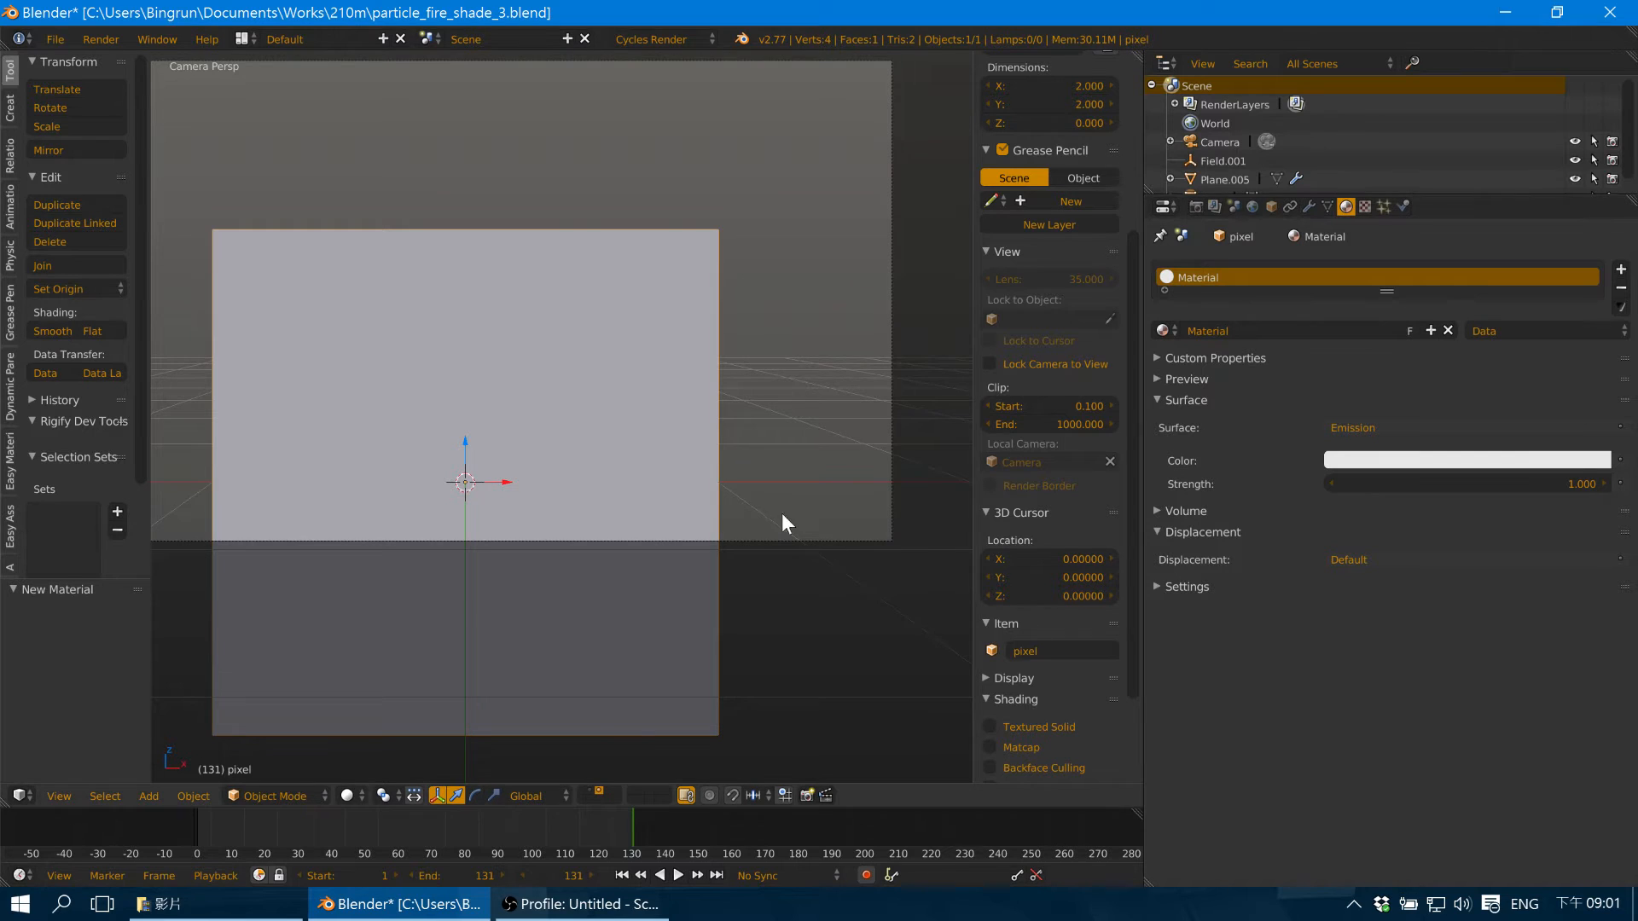
pyautogui.keyDown('shift'); pyautogui.moveTo(781, 513); pyautogui.dragTo(751, 473, button='middle'); pyautogui.keyUp('shift')
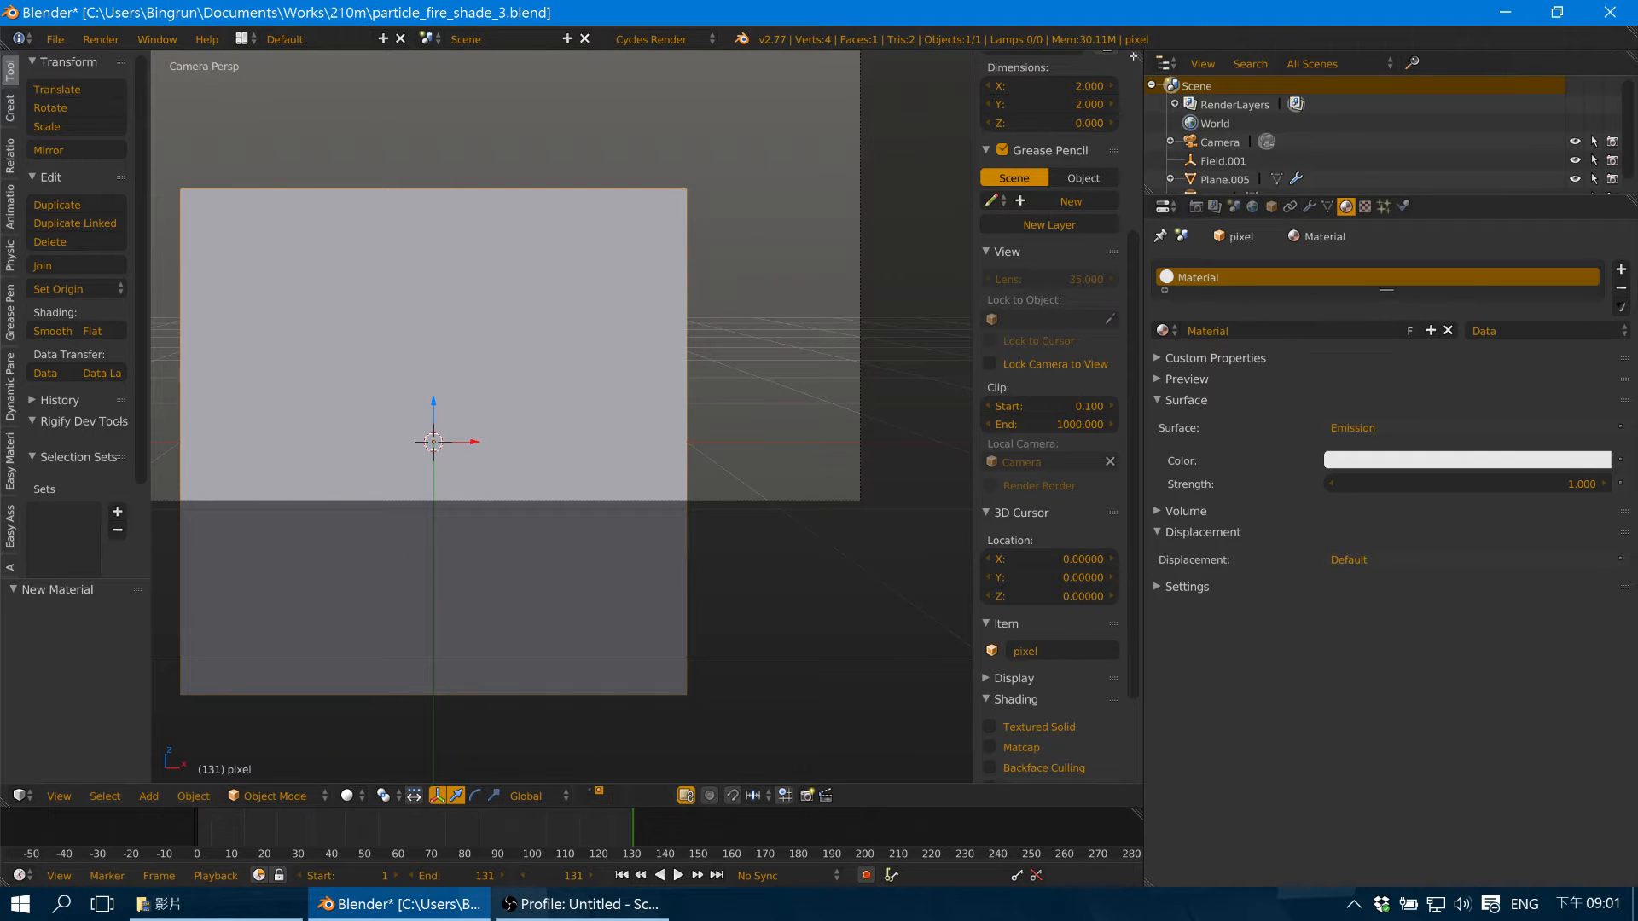
# Split the 3D viewport in two and turn the new area into a Node Editor showing the pixel plane's material nodes without the properties sidebar.
pyautogui.moveTo(1133, 57); pyautogui.dragTo(579, 63)
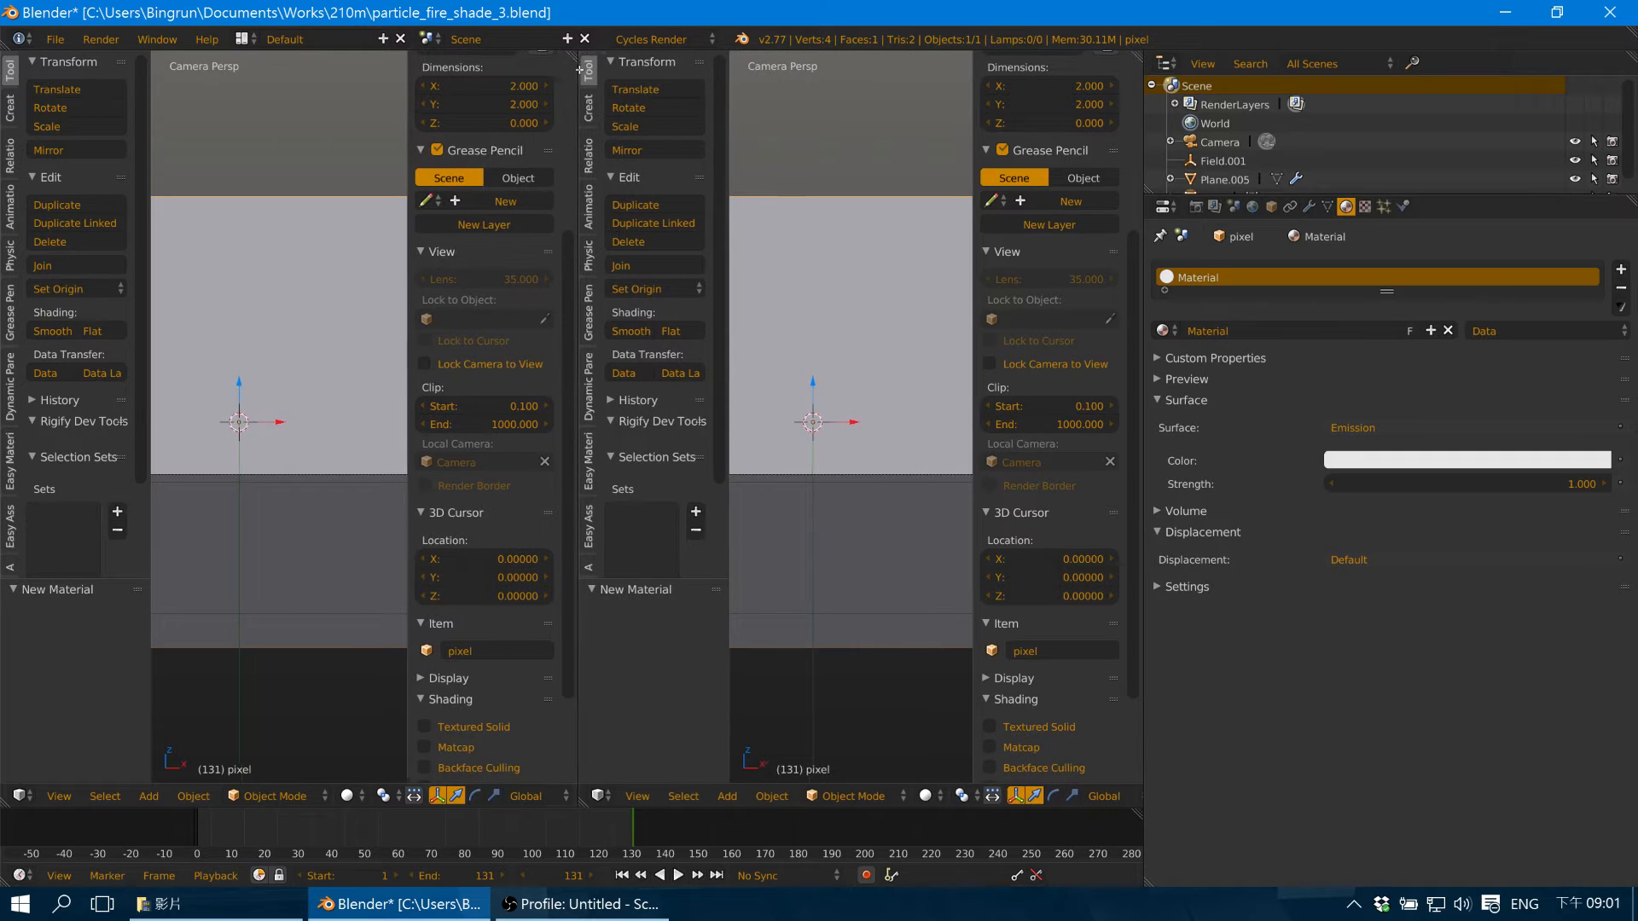
pyautogui.click(601, 795)
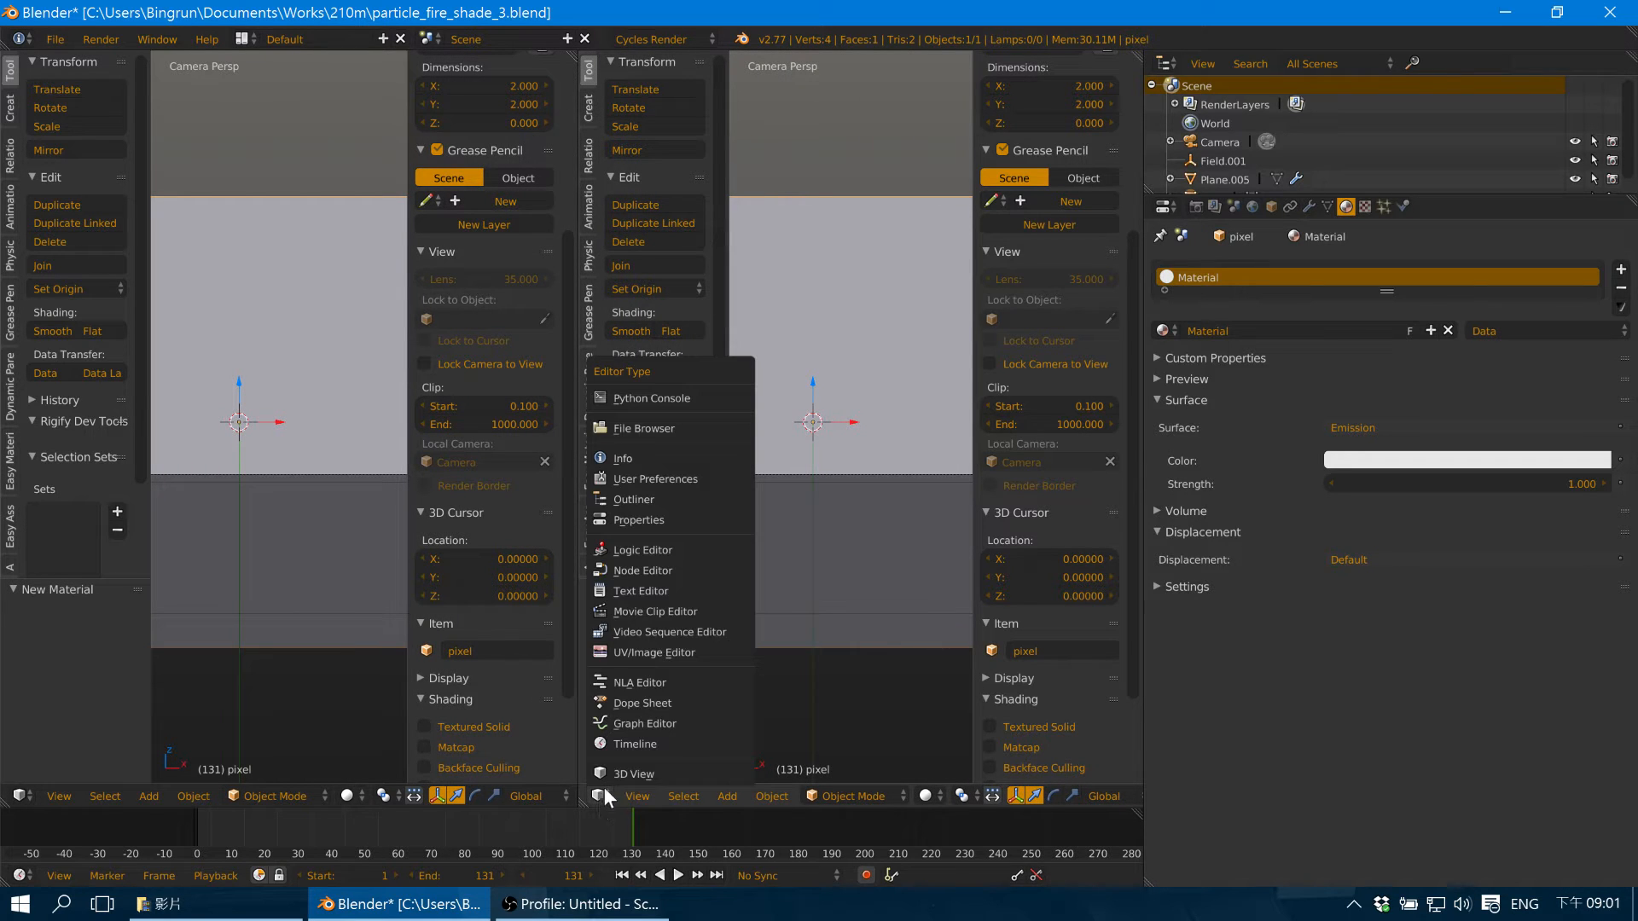
pyautogui.click(693, 570)
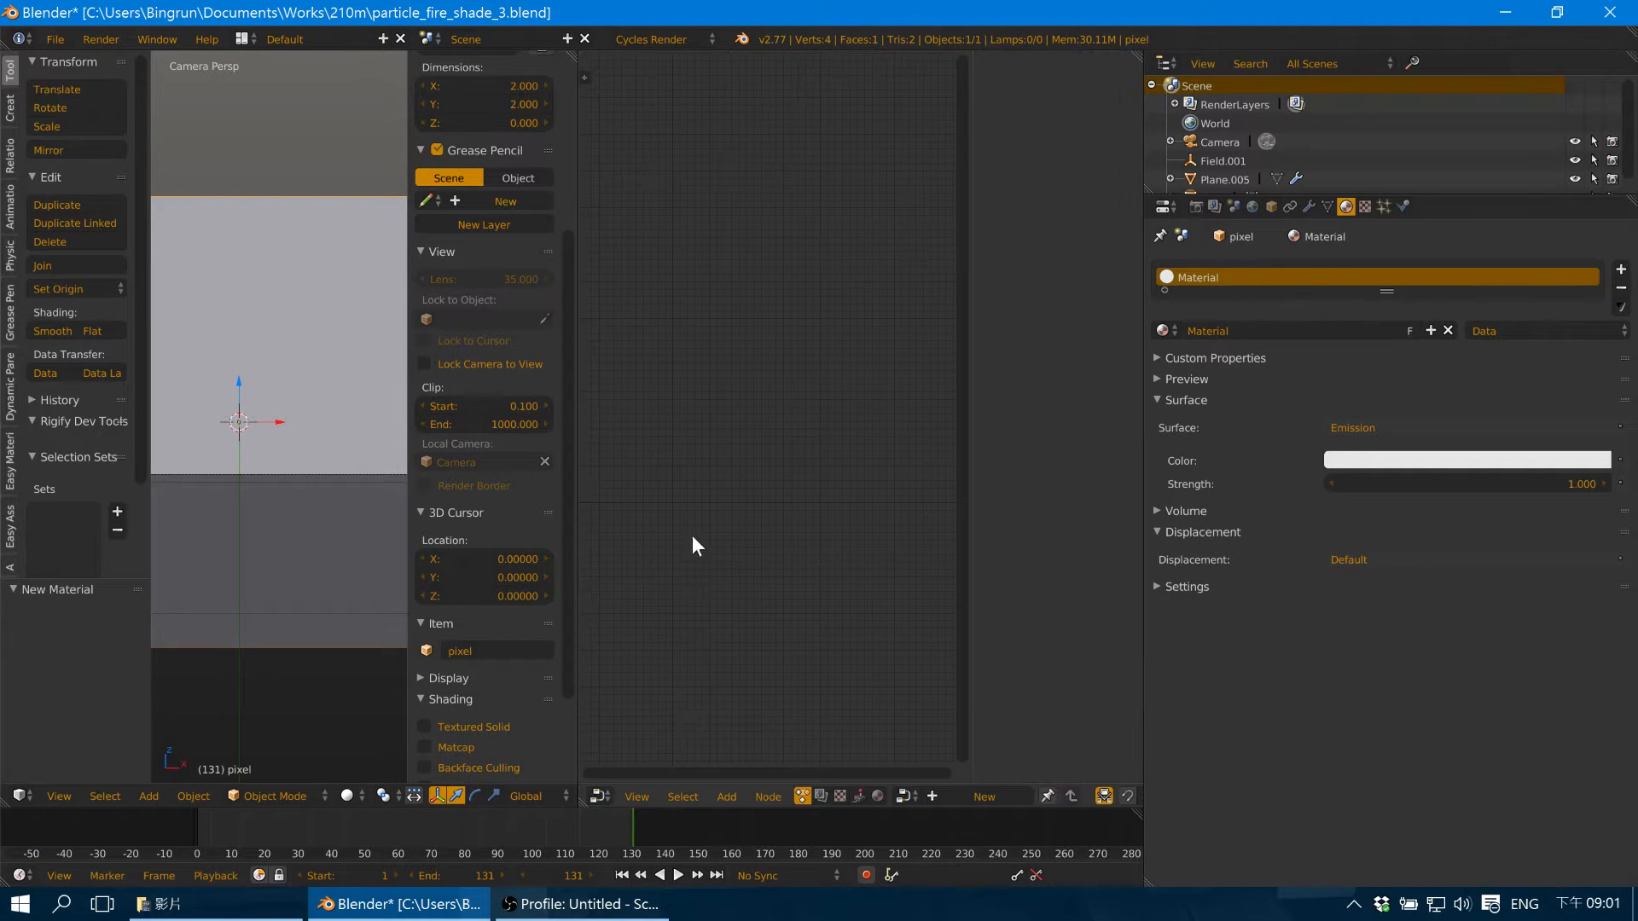
pyautogui.click(879, 796)
pyautogui.scroll(6, 839, 474)
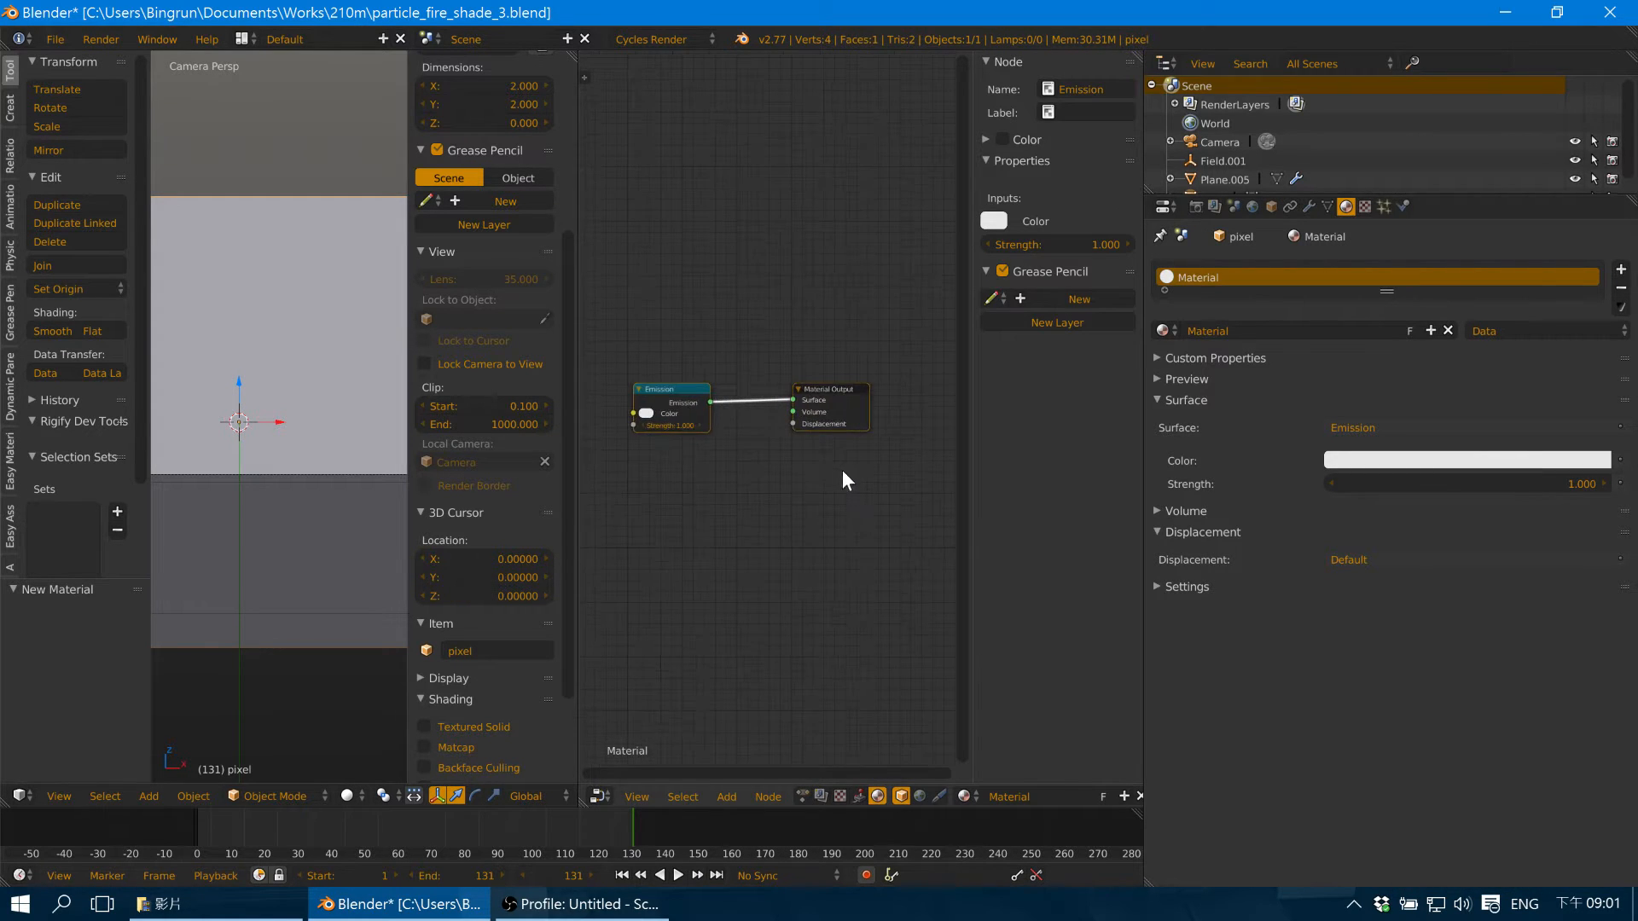
pyautogui.press('n')
pyautogui.scroll(4, 879, 463)
pyautogui.scroll(1, 717, 410)
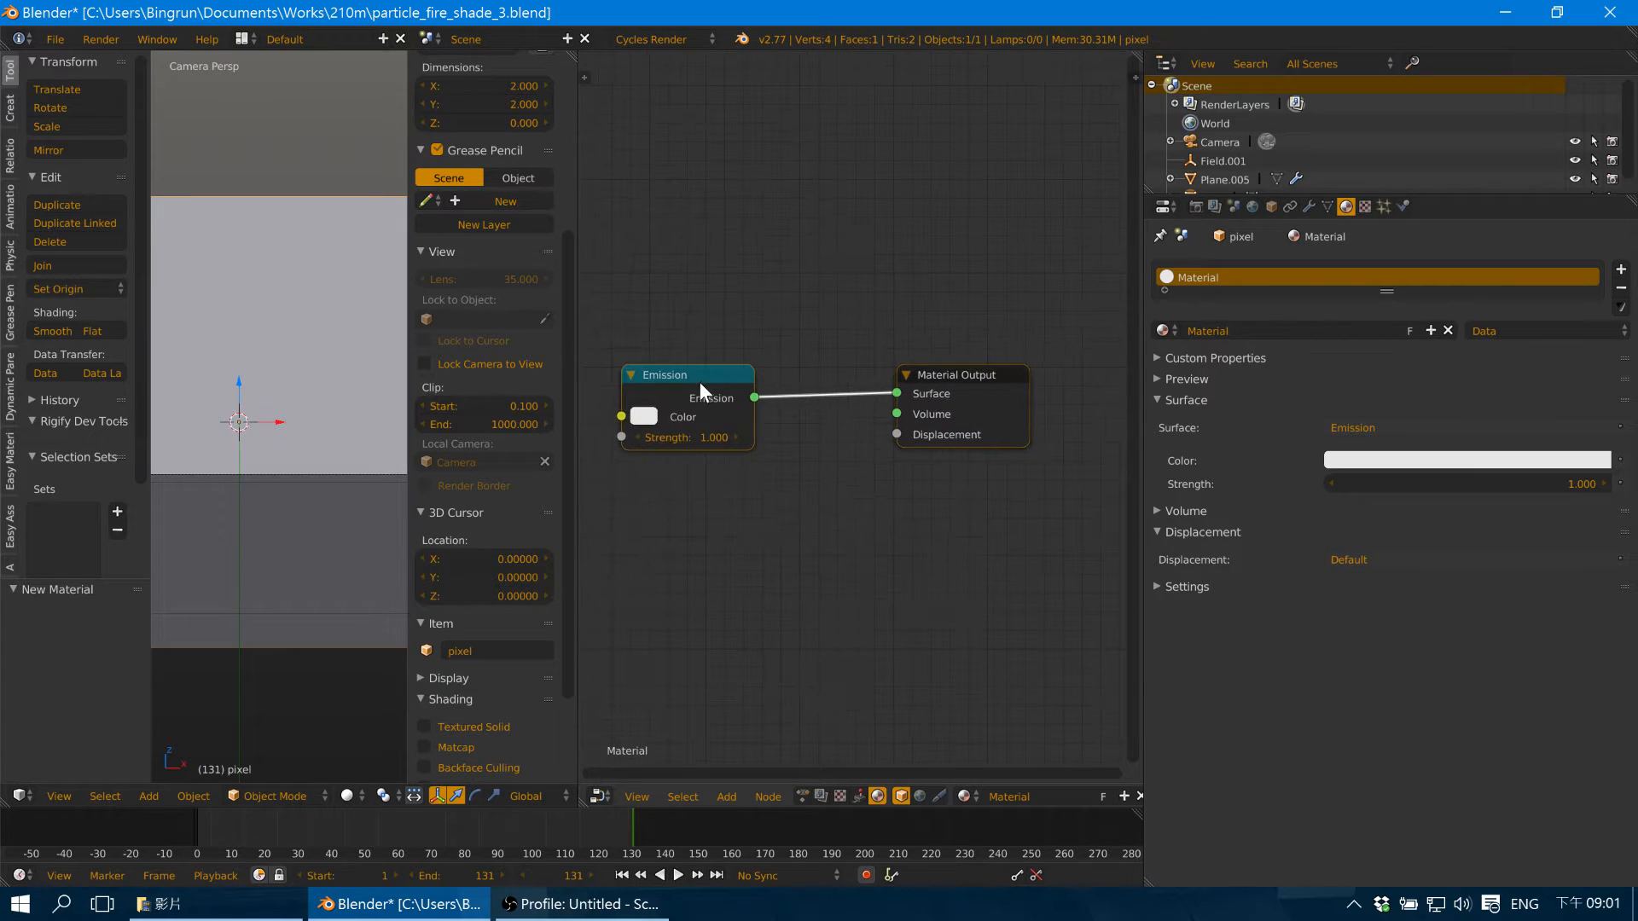
# Add a ColorRamp node before the Emission node and connect its Color output to the Emission Color input.
pyautogui.moveTo(699, 382); pyautogui.dragTo(819, 382)
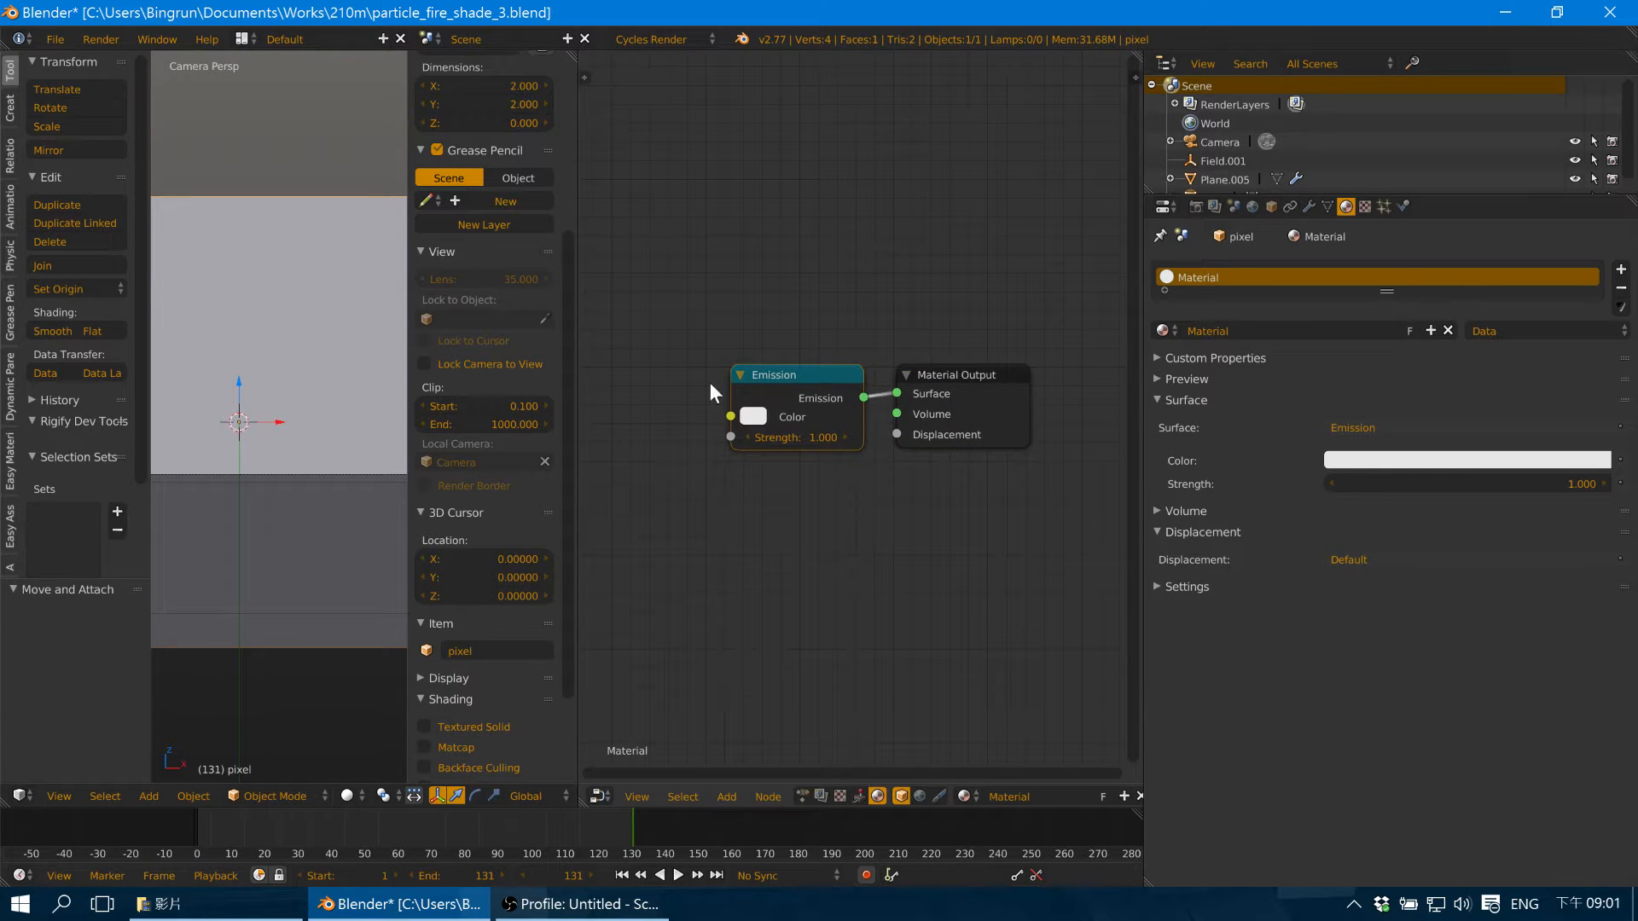
pyautogui.moveTo(612, 335); pyautogui.dragTo(737, 373, button='middle')
pyautogui.hotkey('shift', 'a')
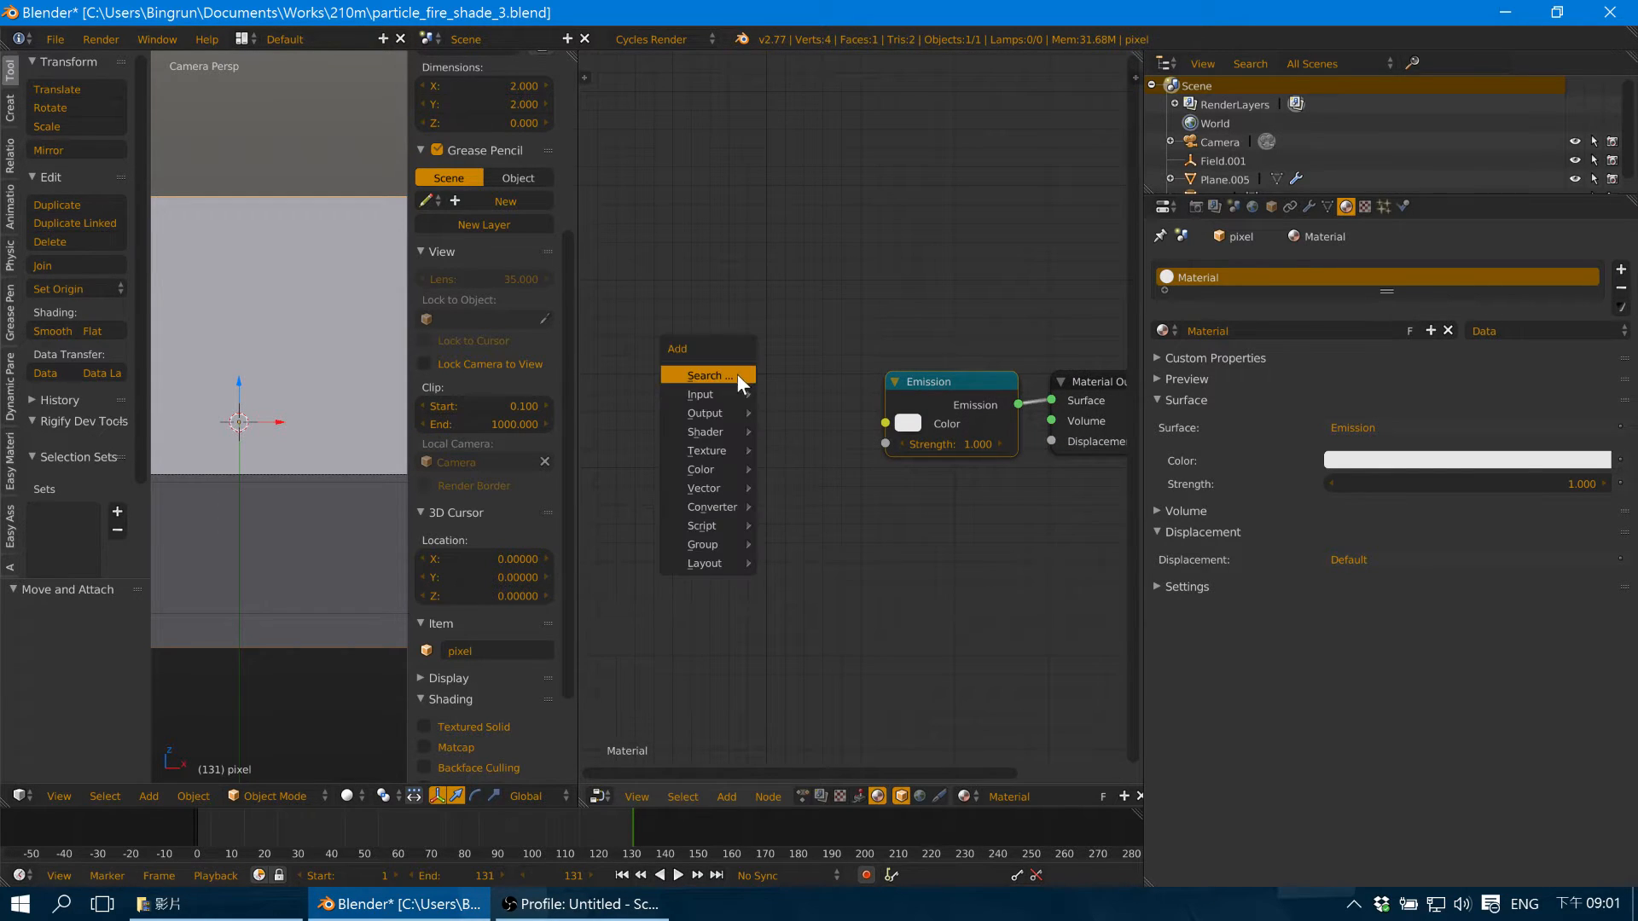
pyautogui.moveTo(726, 468)
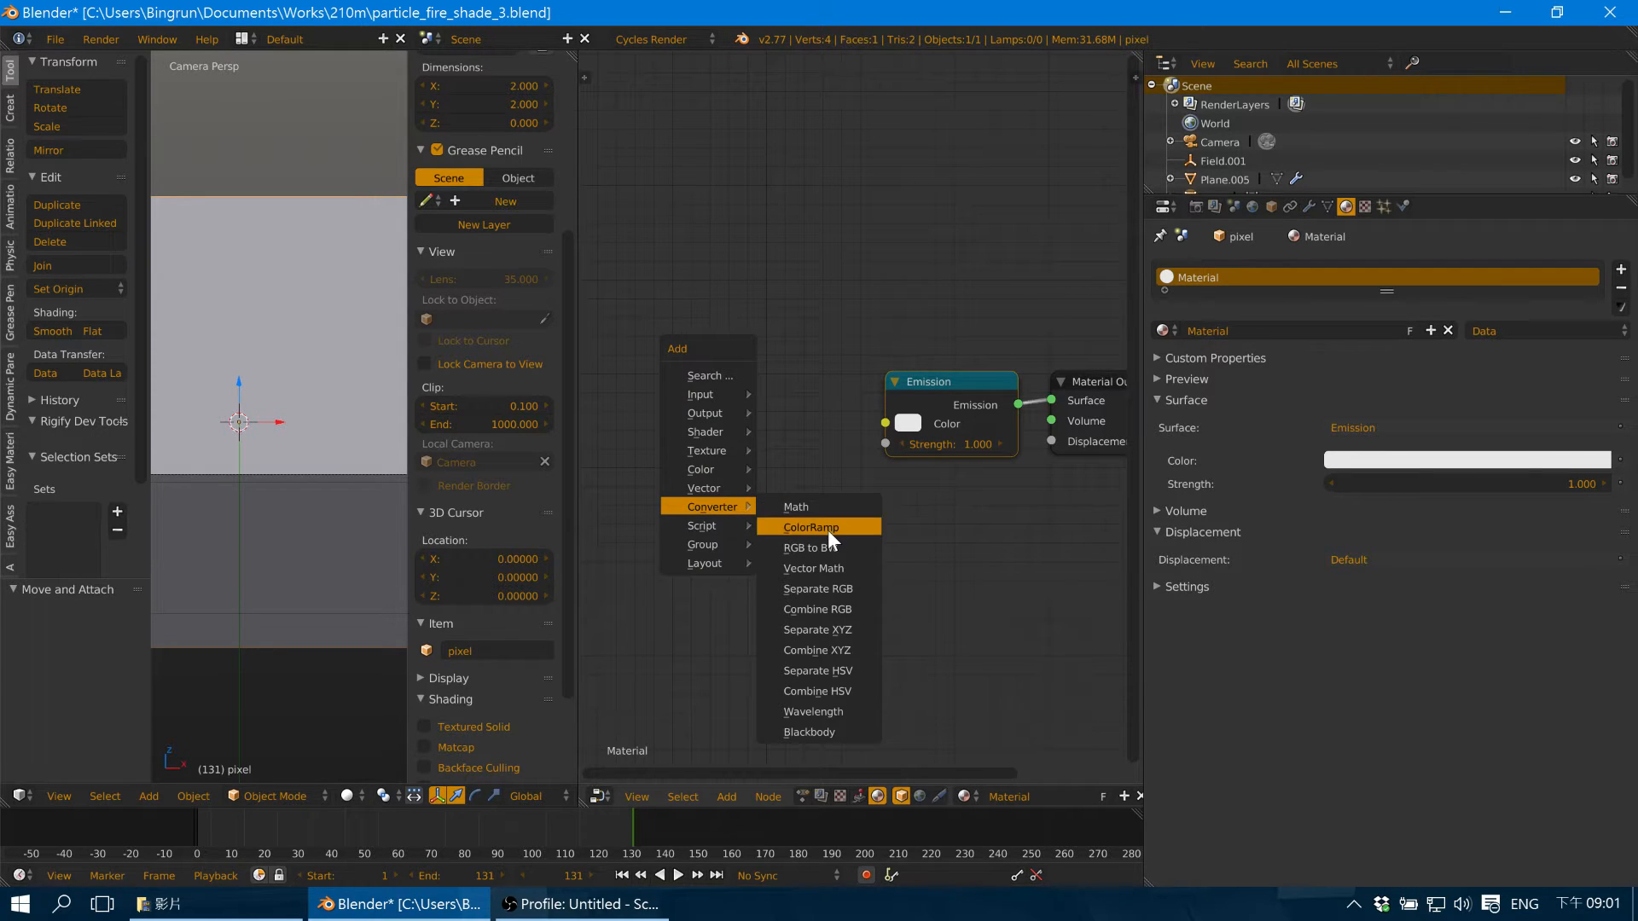
pyautogui.click(831, 530)
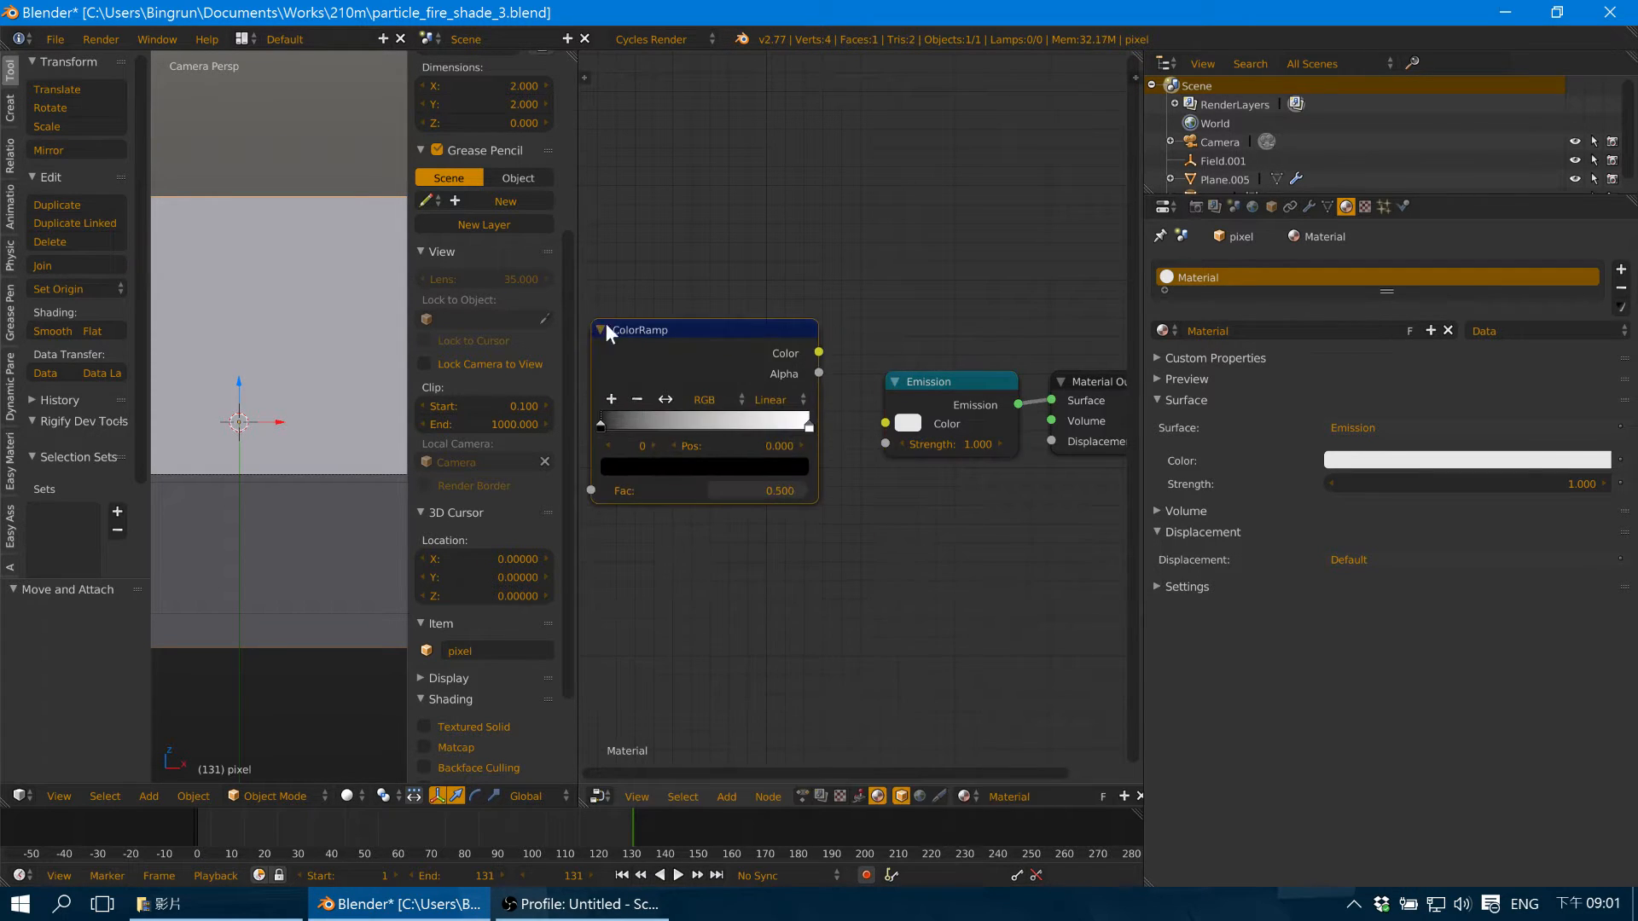
pyautogui.moveTo(820, 351); pyautogui.dragTo(827, 352)
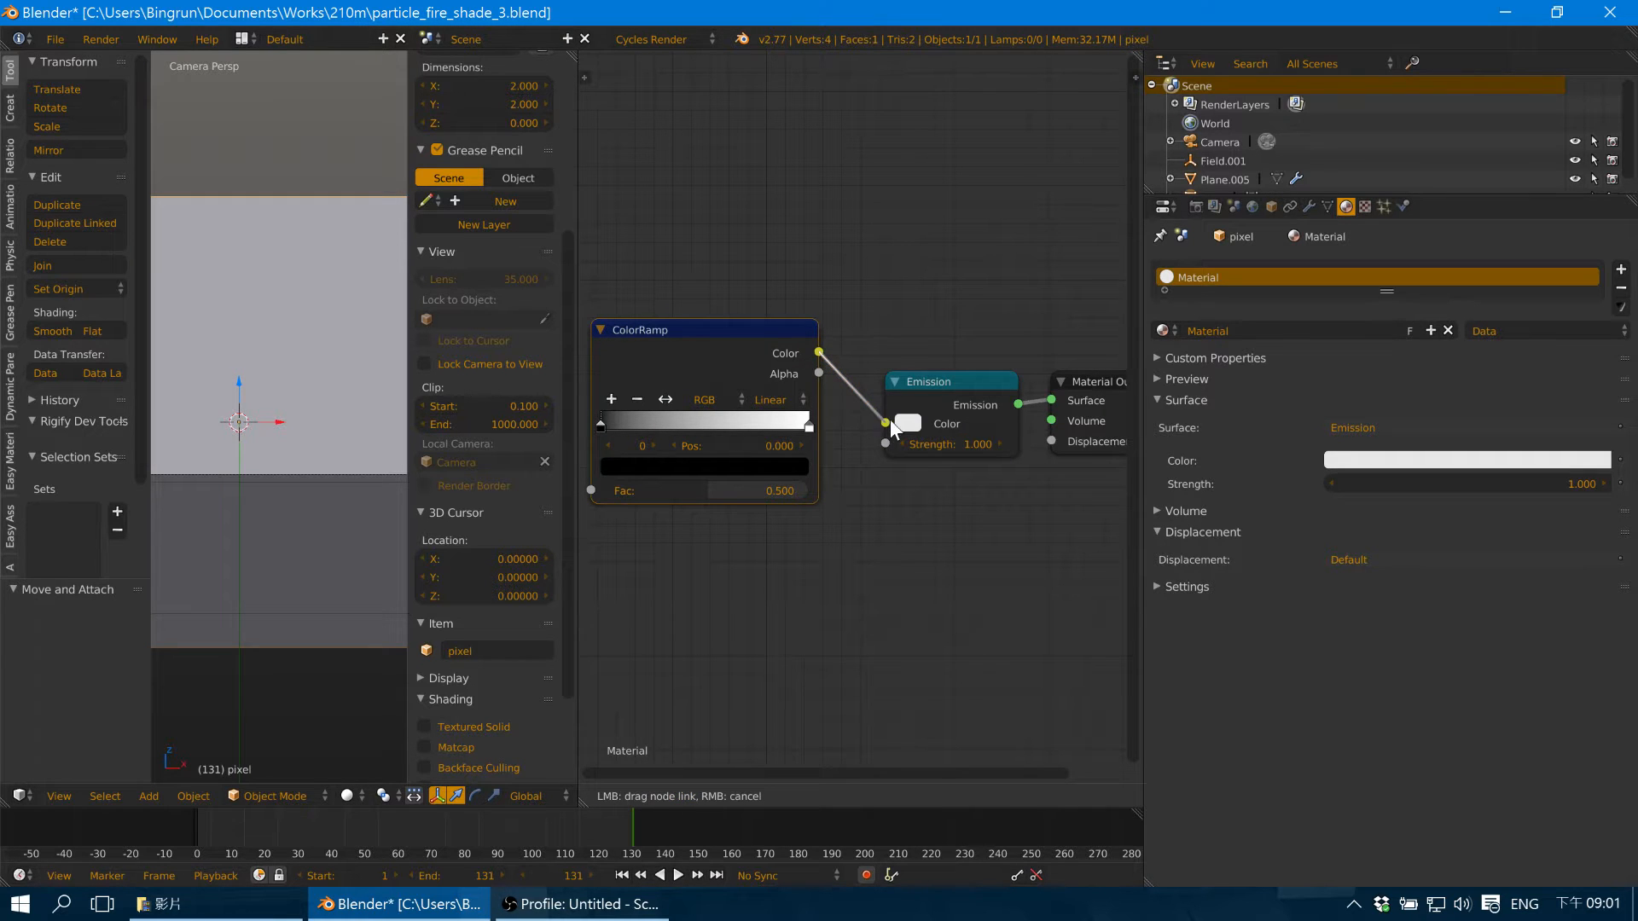
pyautogui.moveTo(889, 424); pyautogui.dragTo(887, 423)
pyautogui.moveTo(673, 346); pyautogui.dragTo(715, 353)
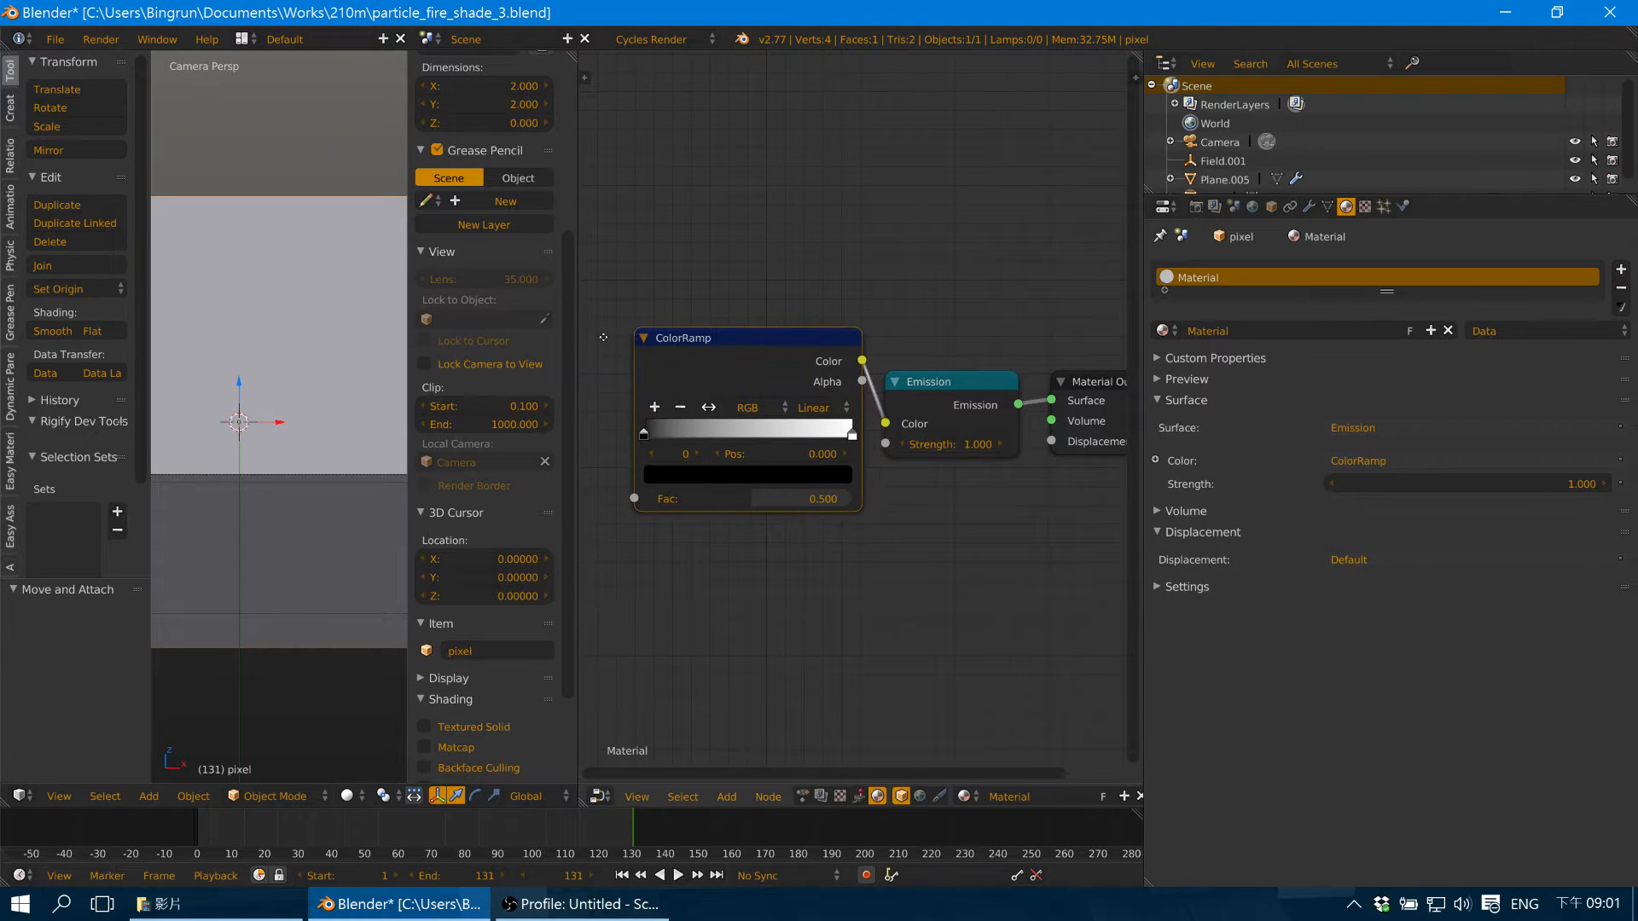
# Add a Math node before the ColorRamp and connect its Value output to the ramp's Fac input.
pyautogui.moveTo(603, 337); pyautogui.dragTo(838, 348, button='middle')
pyautogui.hotkey('shift', 'a')
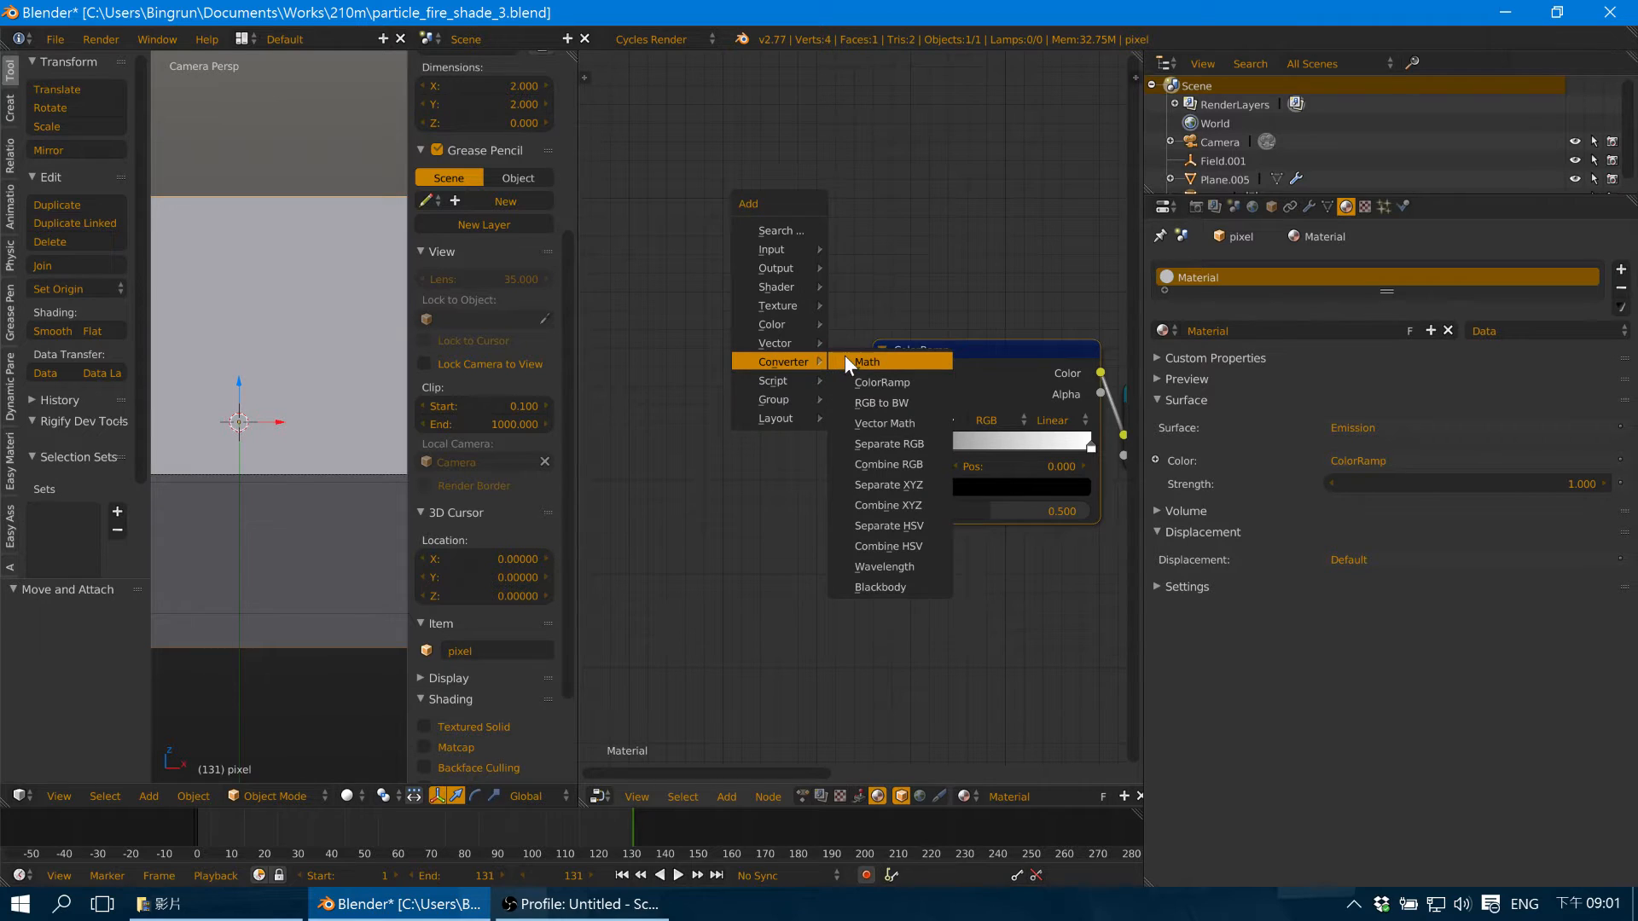
pyautogui.click(845, 362)
pyautogui.click(727, 350)
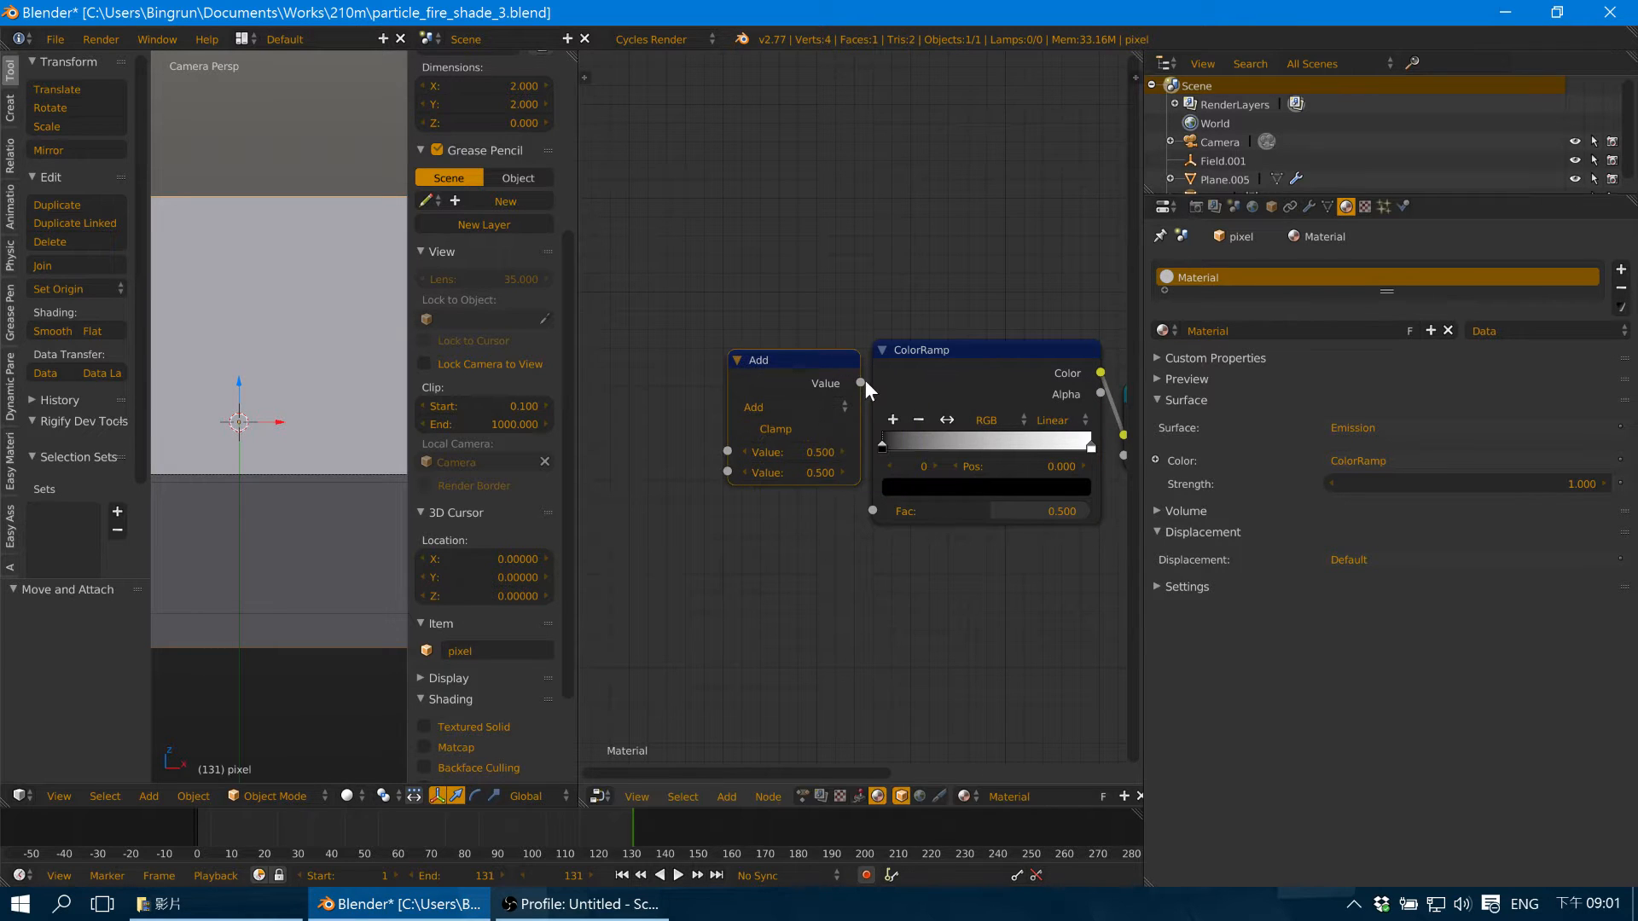
pyautogui.moveTo(860, 383); pyautogui.dragTo(873, 510)
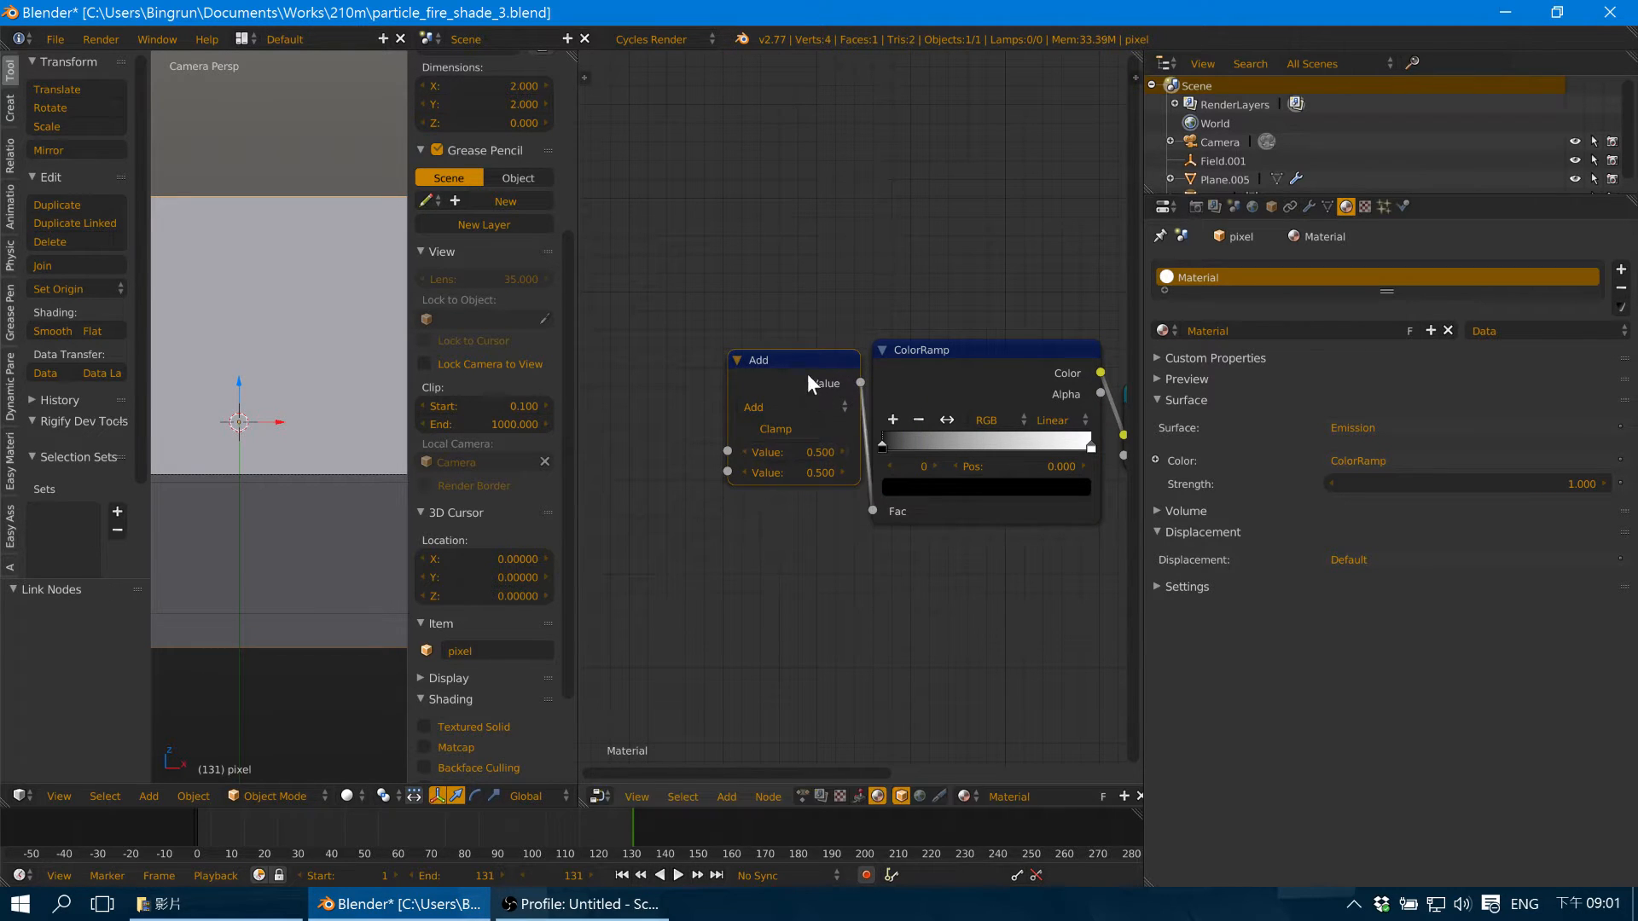
pyautogui.moveTo(807, 374); pyautogui.dragTo(795, 368)
# Add a Particle Info node and connect its Age and Lifetime outputs to the Math node's first and second Value inputs.
pyautogui.moveTo(631, 377); pyautogui.dragTo(740, 384, button='middle')
pyautogui.hotkey('shift', 'a')
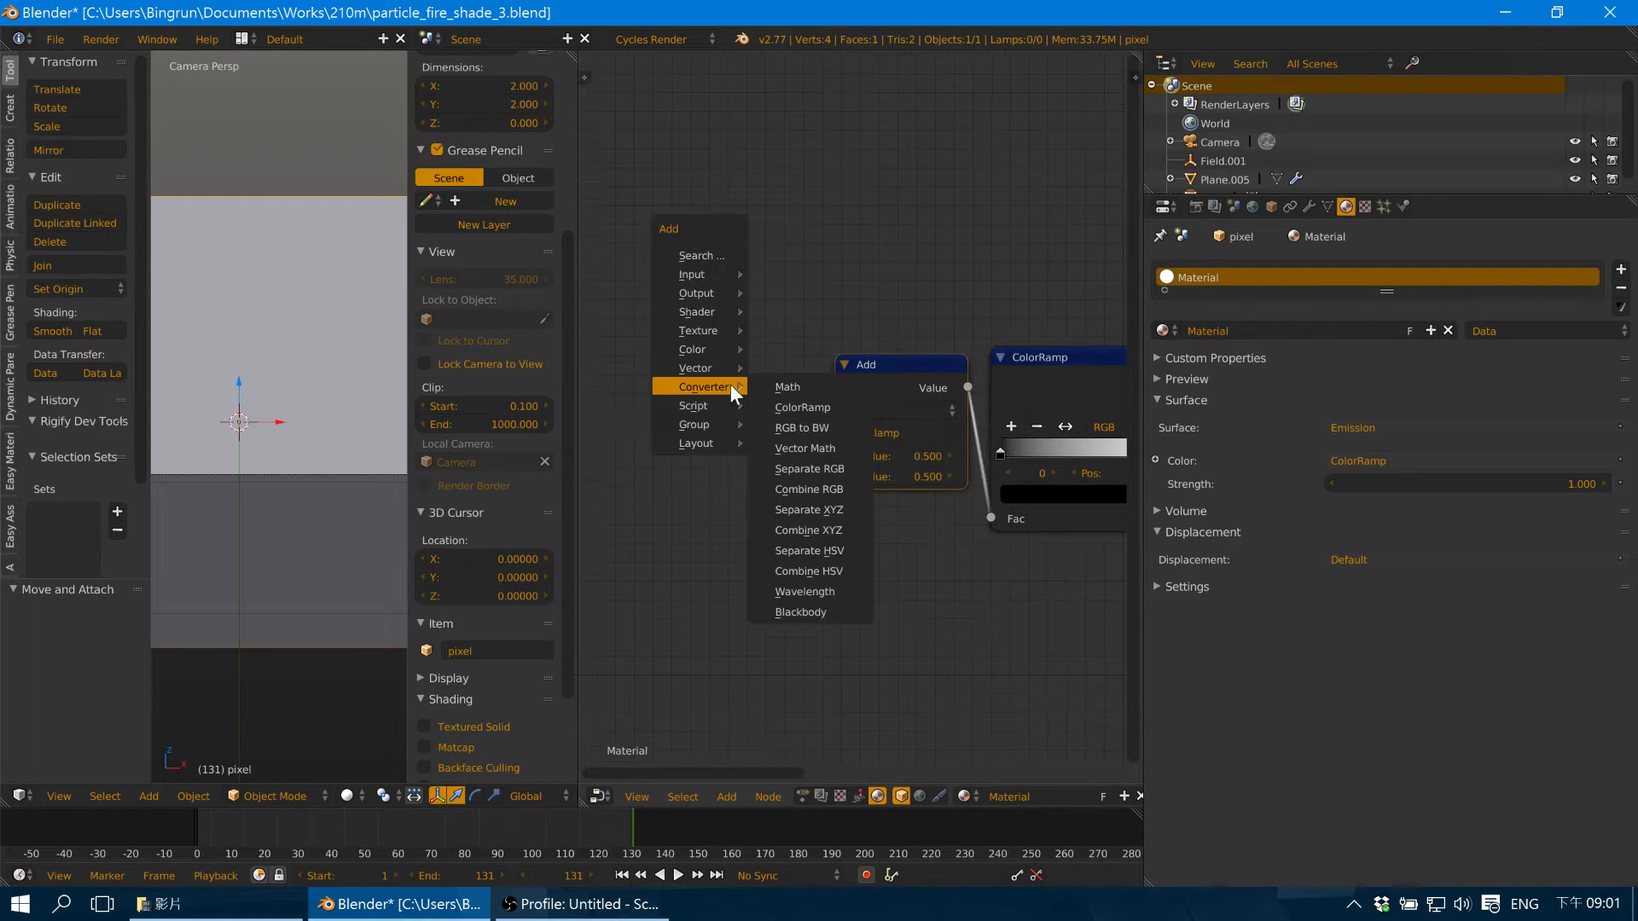
pyautogui.moveTo(708, 275)
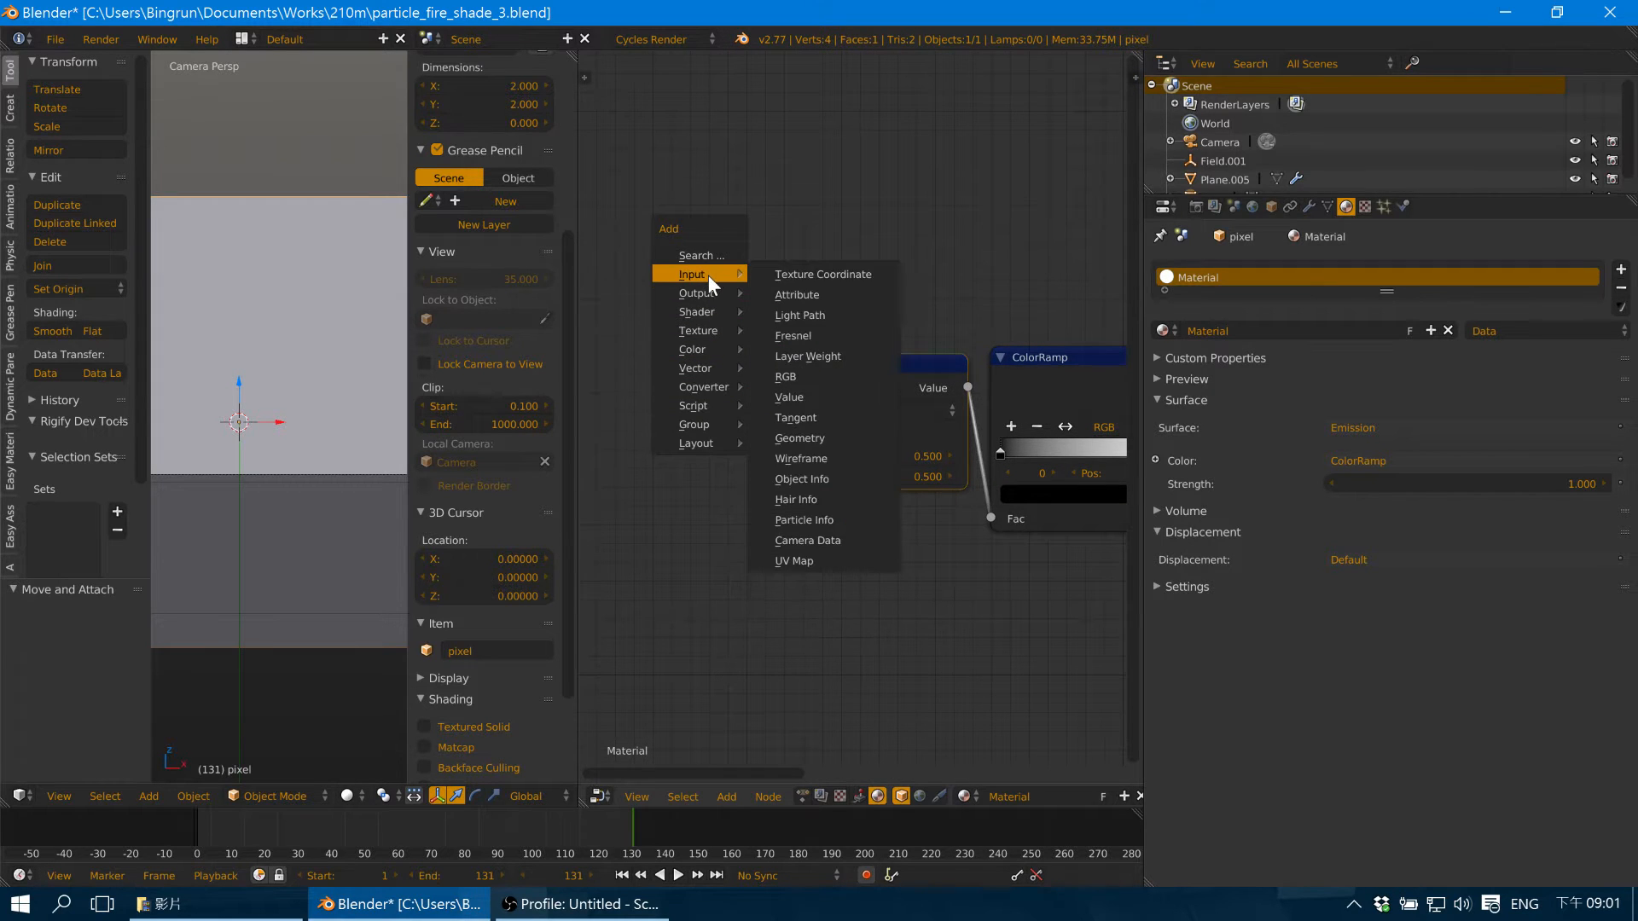
pyautogui.click(834, 517)
pyautogui.click(660, 355)
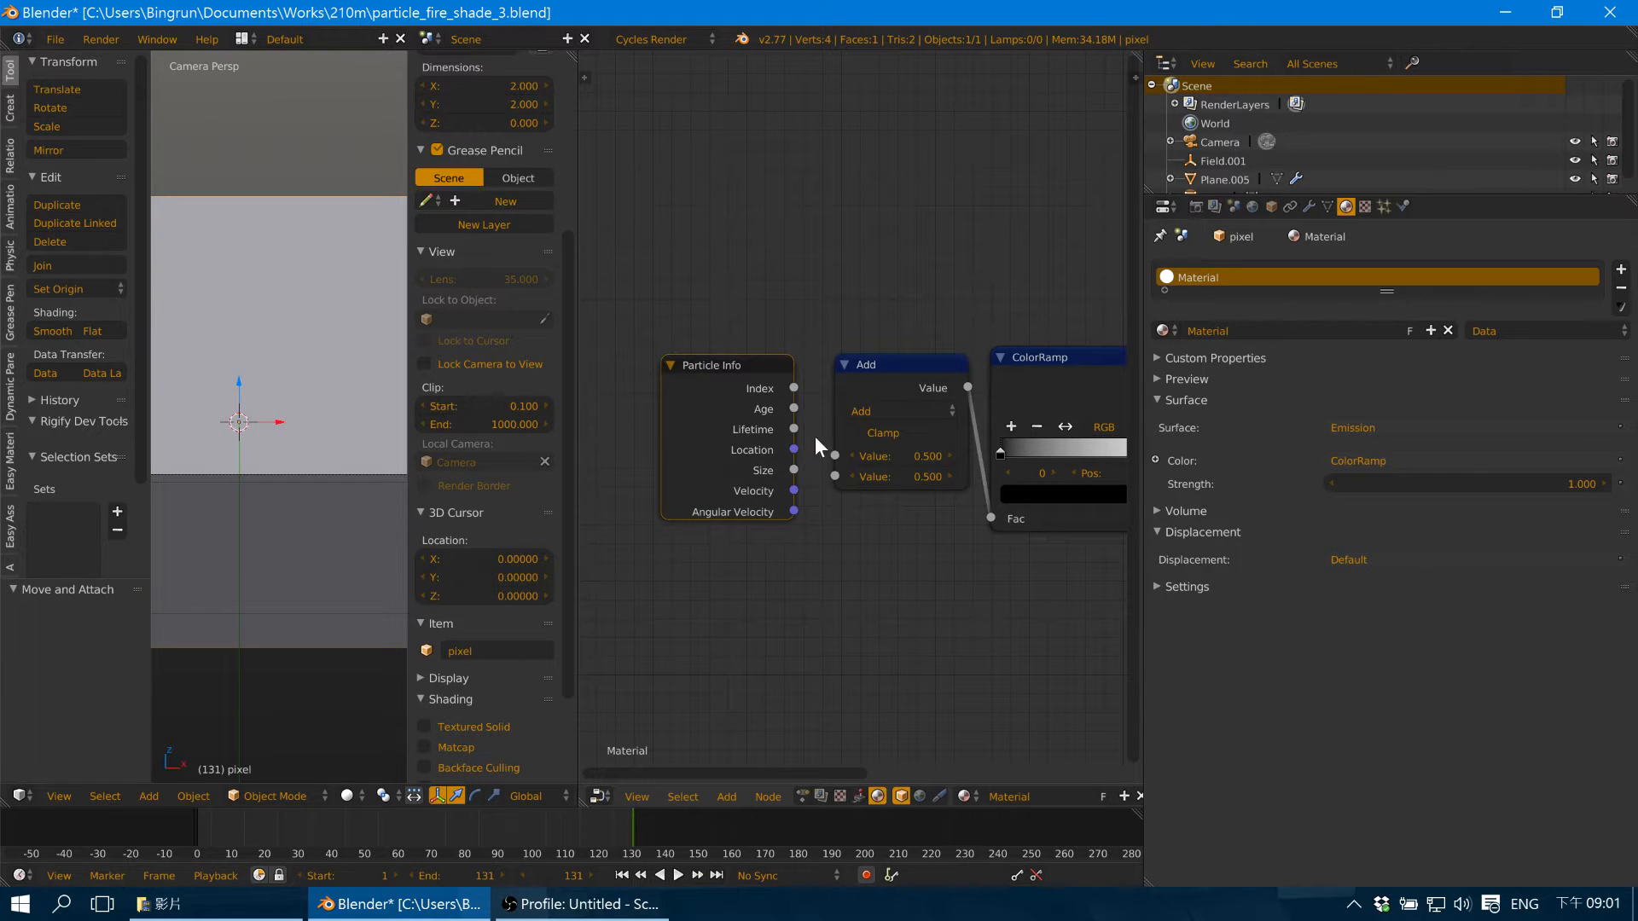
pyautogui.moveTo(795, 409); pyautogui.dragTo(842, 479)
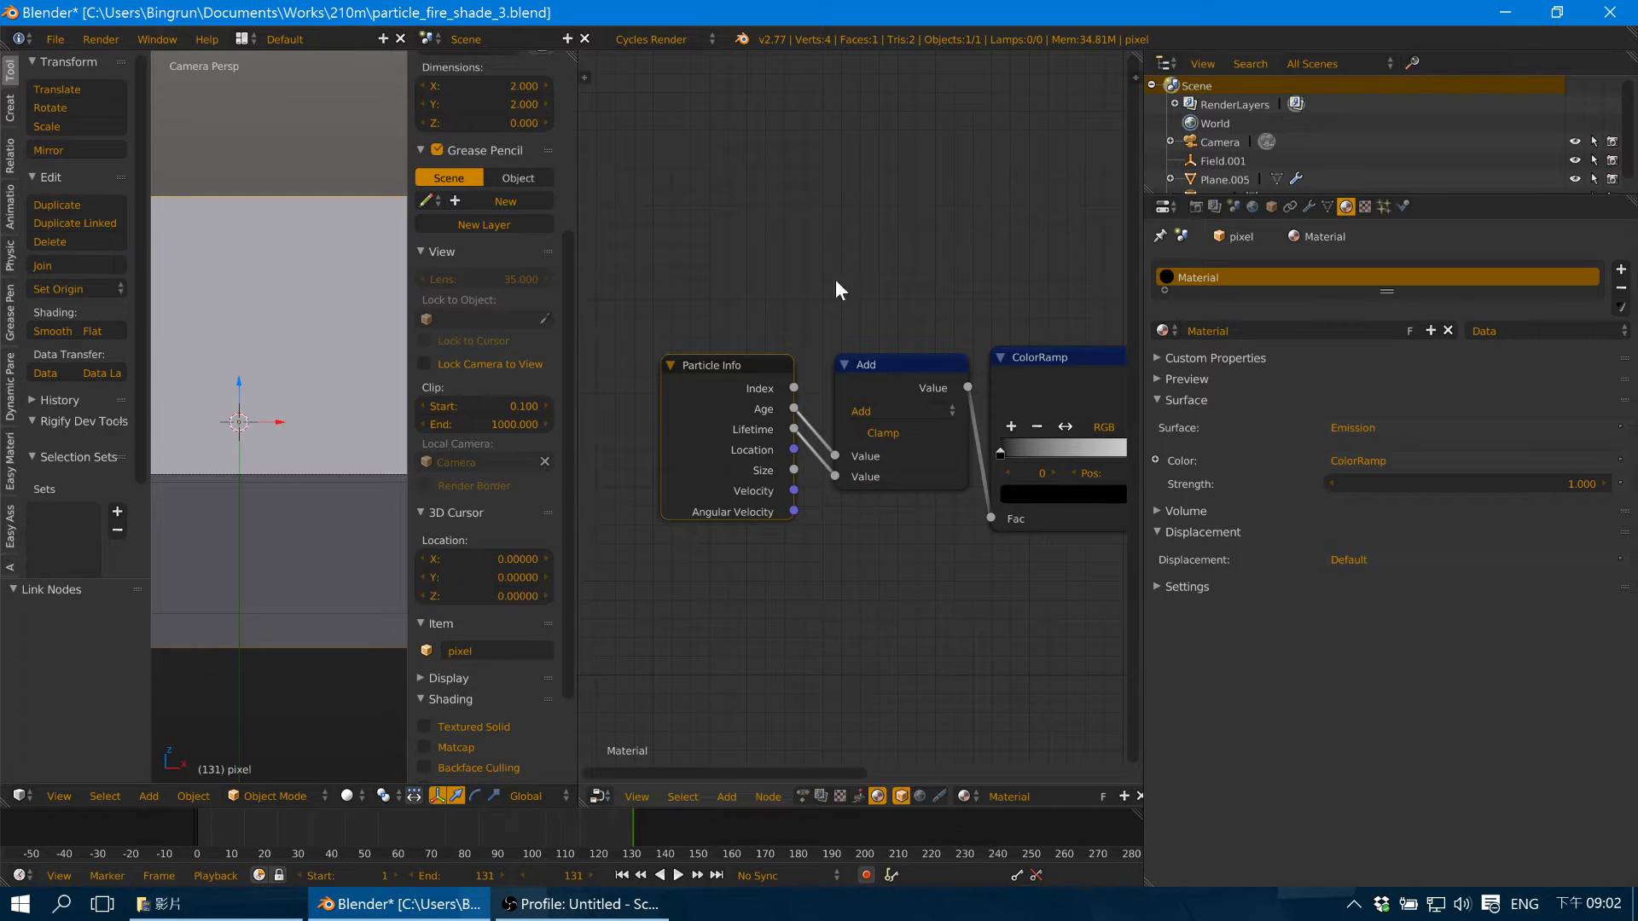
# Change the Math node's operation to Divide and move the Particle Info node slightly closer to it.
pyautogui.moveTo(945, 280); pyautogui.dragTo(877, 292, button='middle')
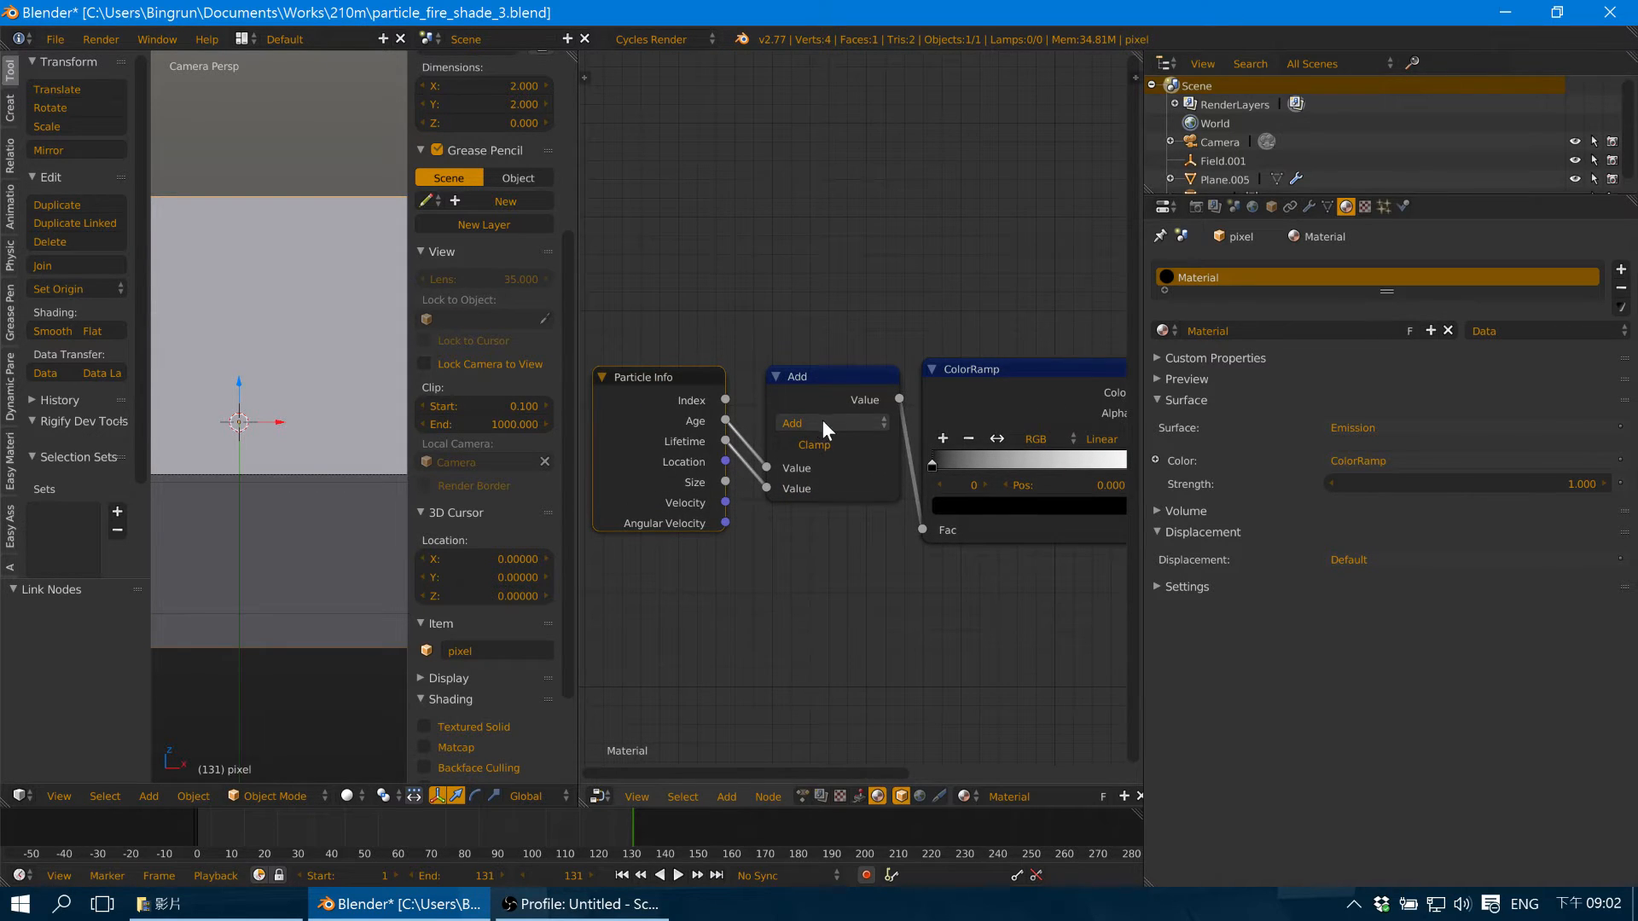
pyautogui.click(822, 419)
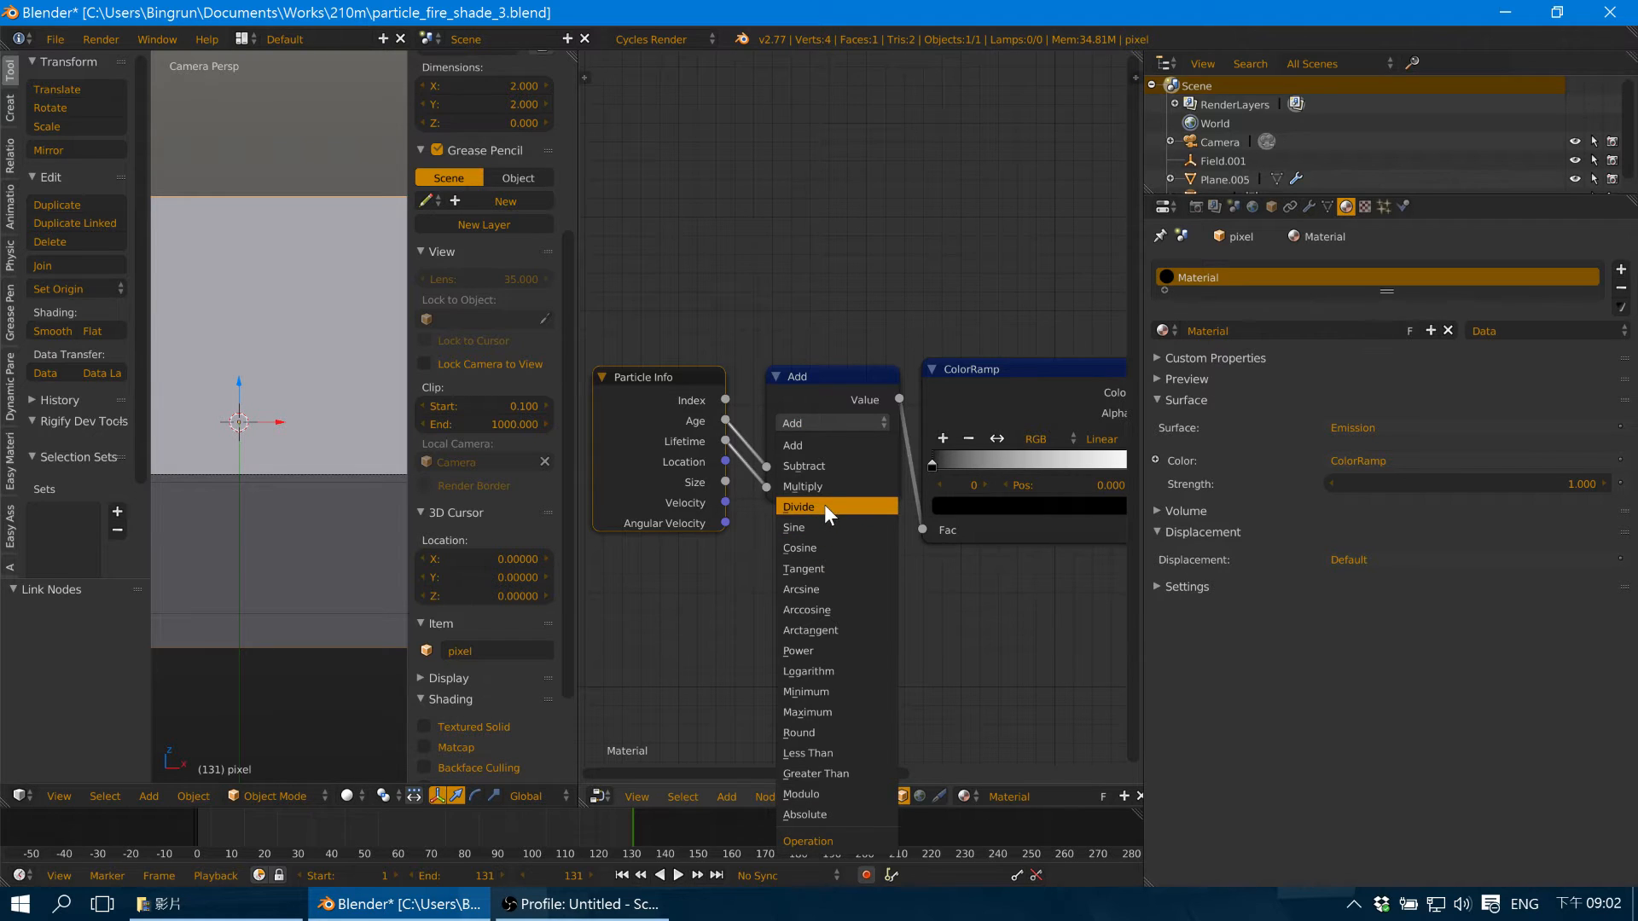
pyautogui.click(824, 507)
pyautogui.scroll(-3, 957, 221)
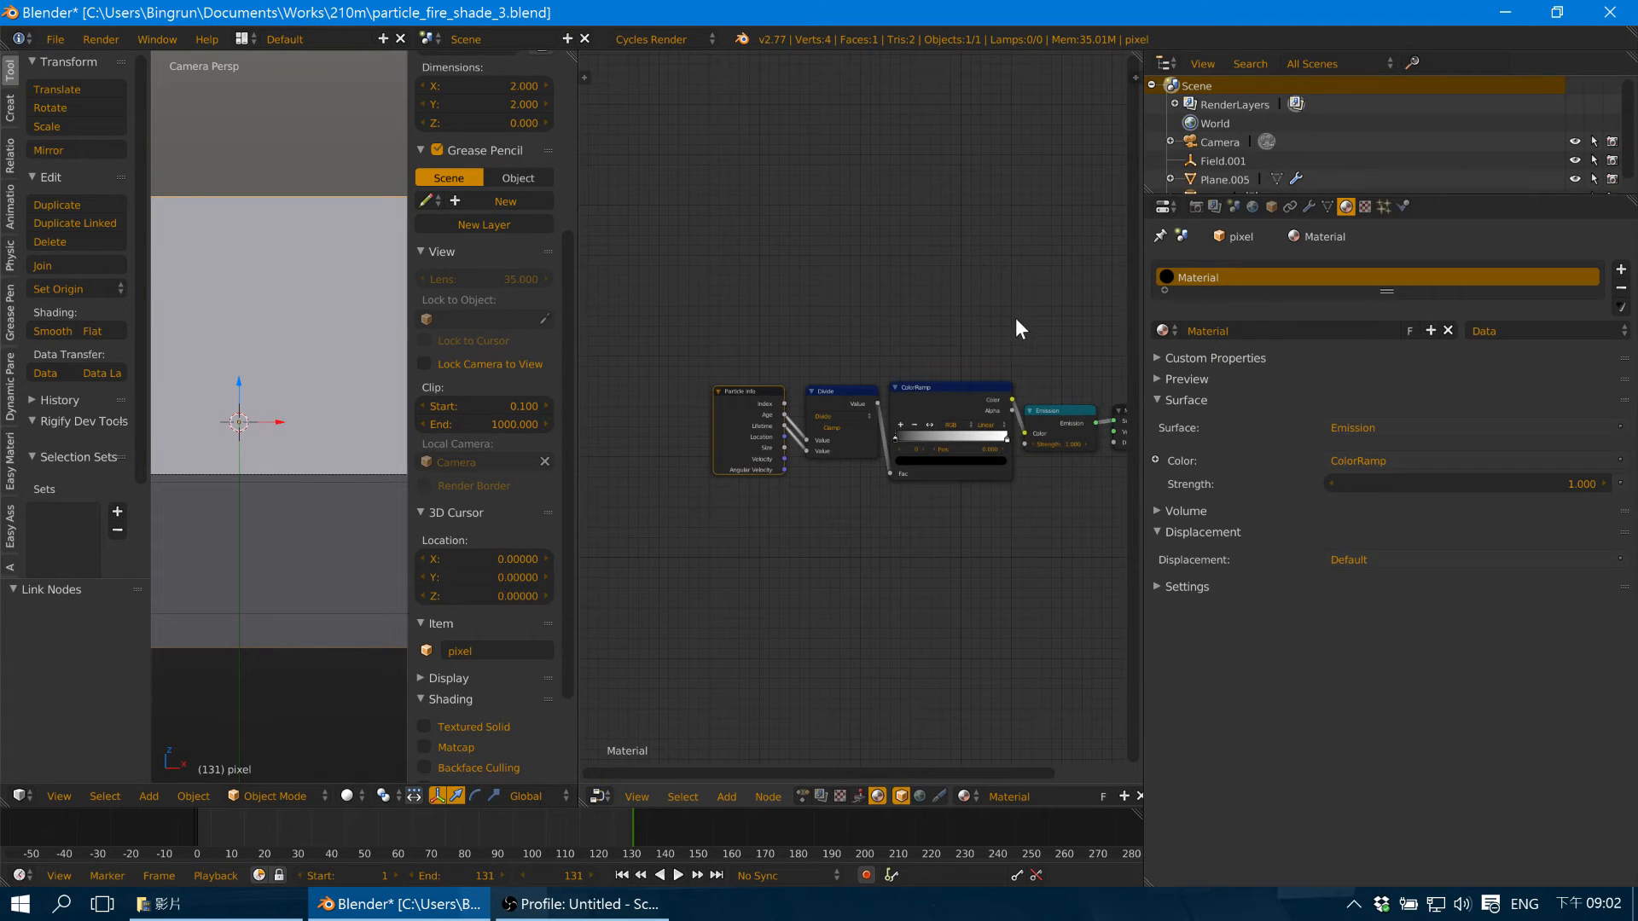
pyautogui.moveTo(1015, 317); pyautogui.dragTo(909, 326, button='middle')
pyautogui.scroll(1, 908, 326)
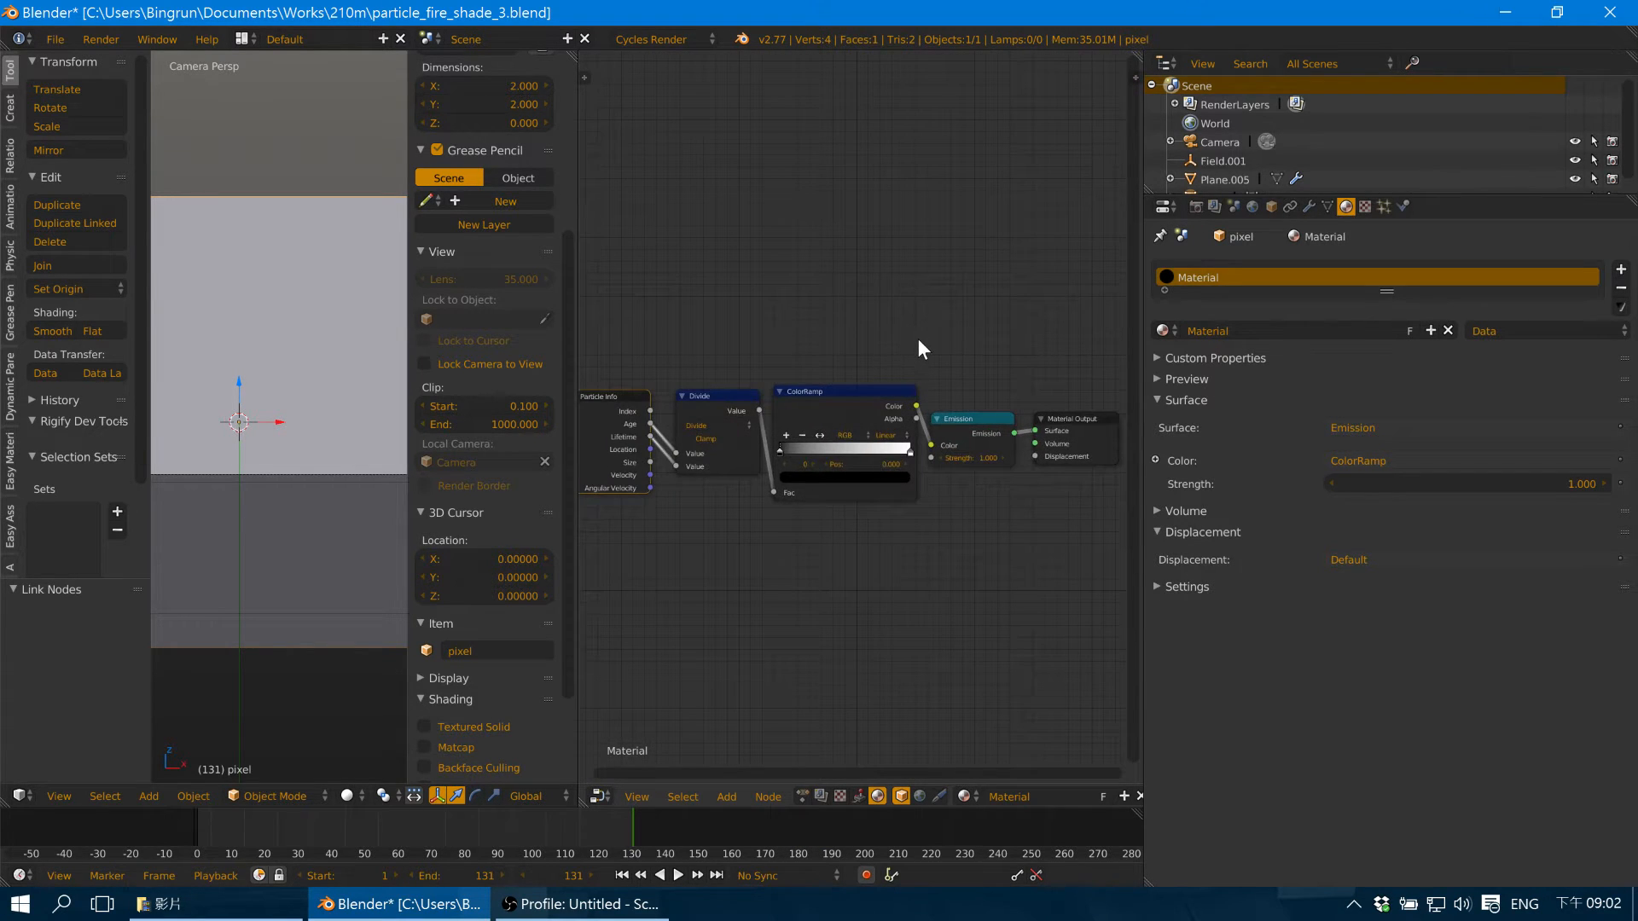
pyautogui.moveTo(628, 412)
pyautogui.mouseDown()
pyautogui.moveTo(612, 407)
pyautogui.moveTo(641, 408)
pyautogui.mouseUp()
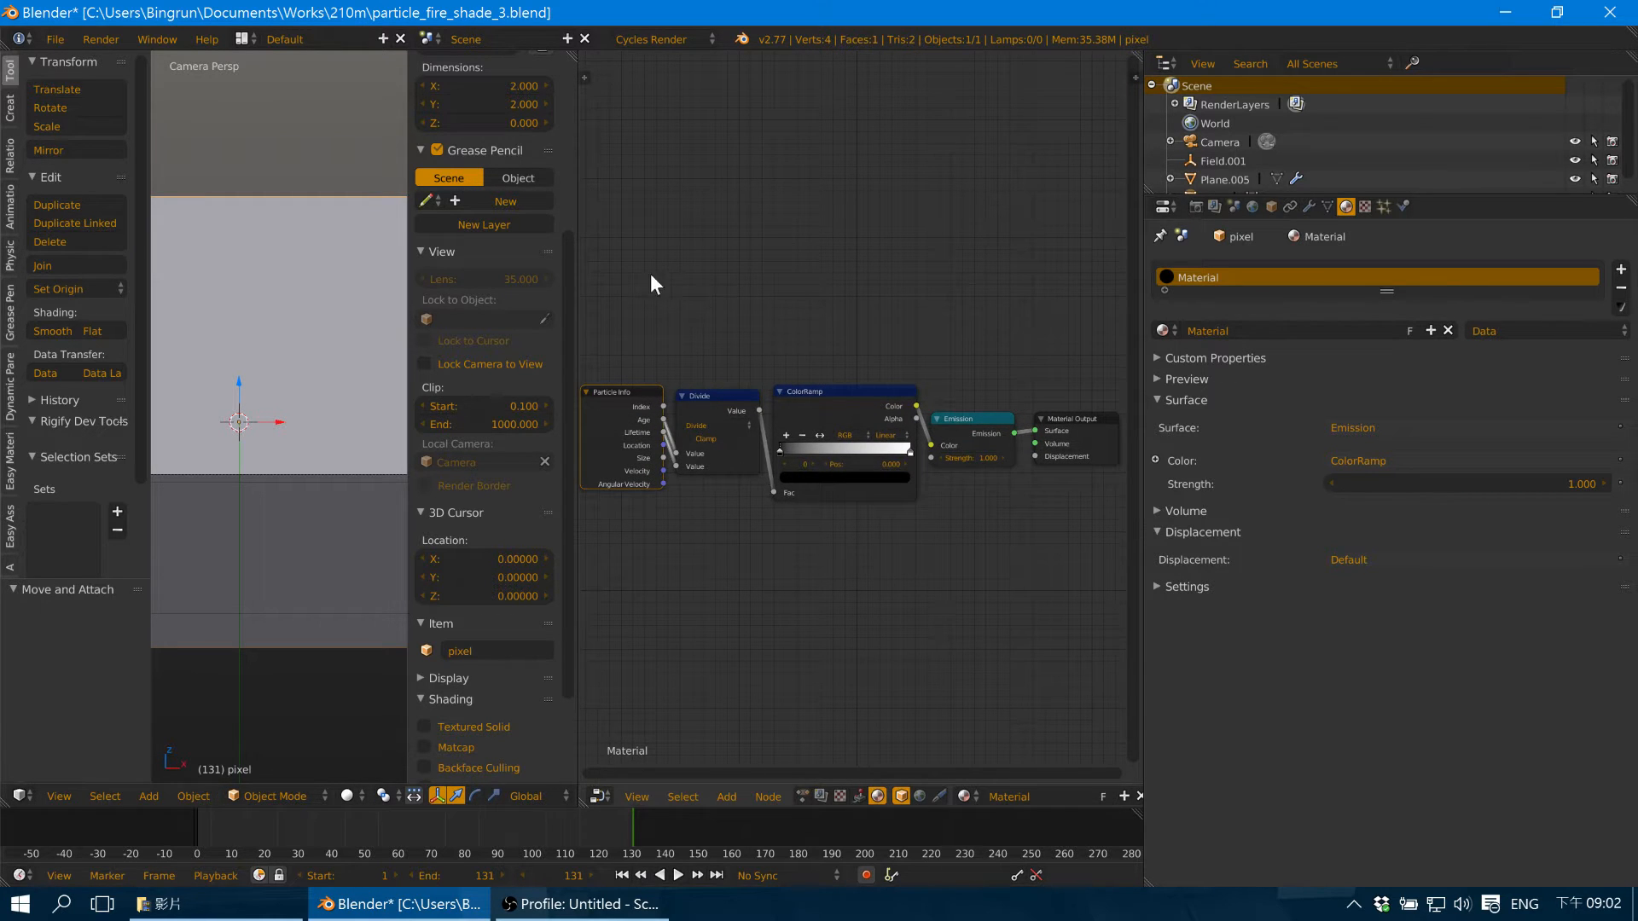
# Move the Material Output node slightly closer to the Emission node.
pyautogui.moveTo(1092, 423); pyautogui.dragTo(1081, 423)
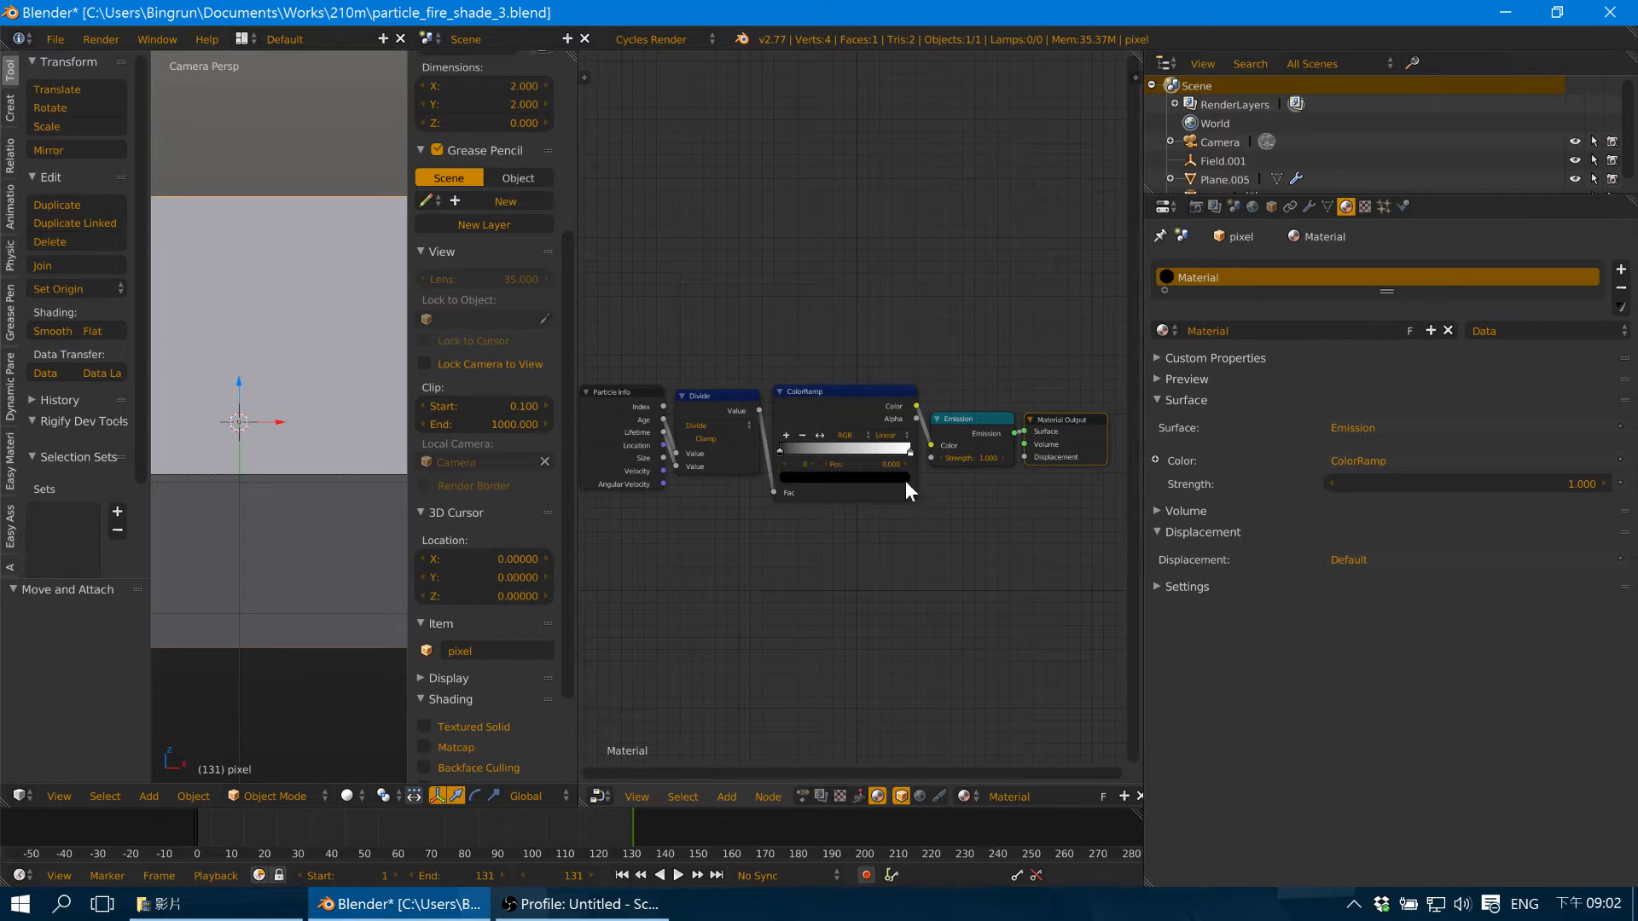
pyautogui.moveTo(868, 483); pyautogui.dragTo(870, 485, button='middle')
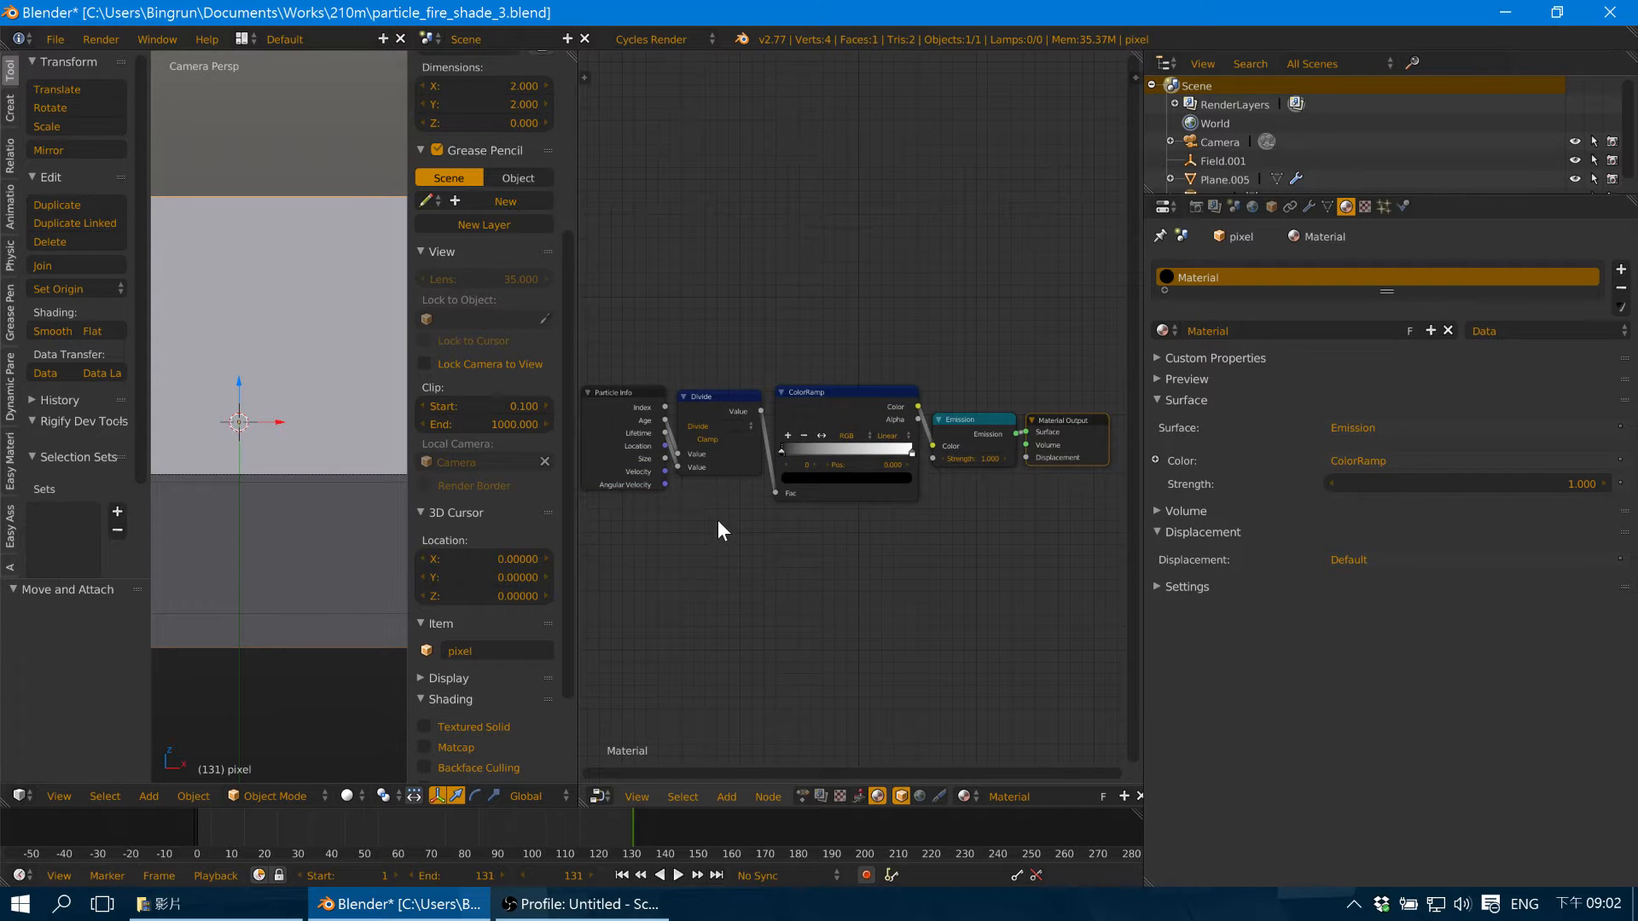
# Hide the 3D view's properties region and show the layer that contains the particle fire instead of the pixel plane.
pyautogui.press('n')
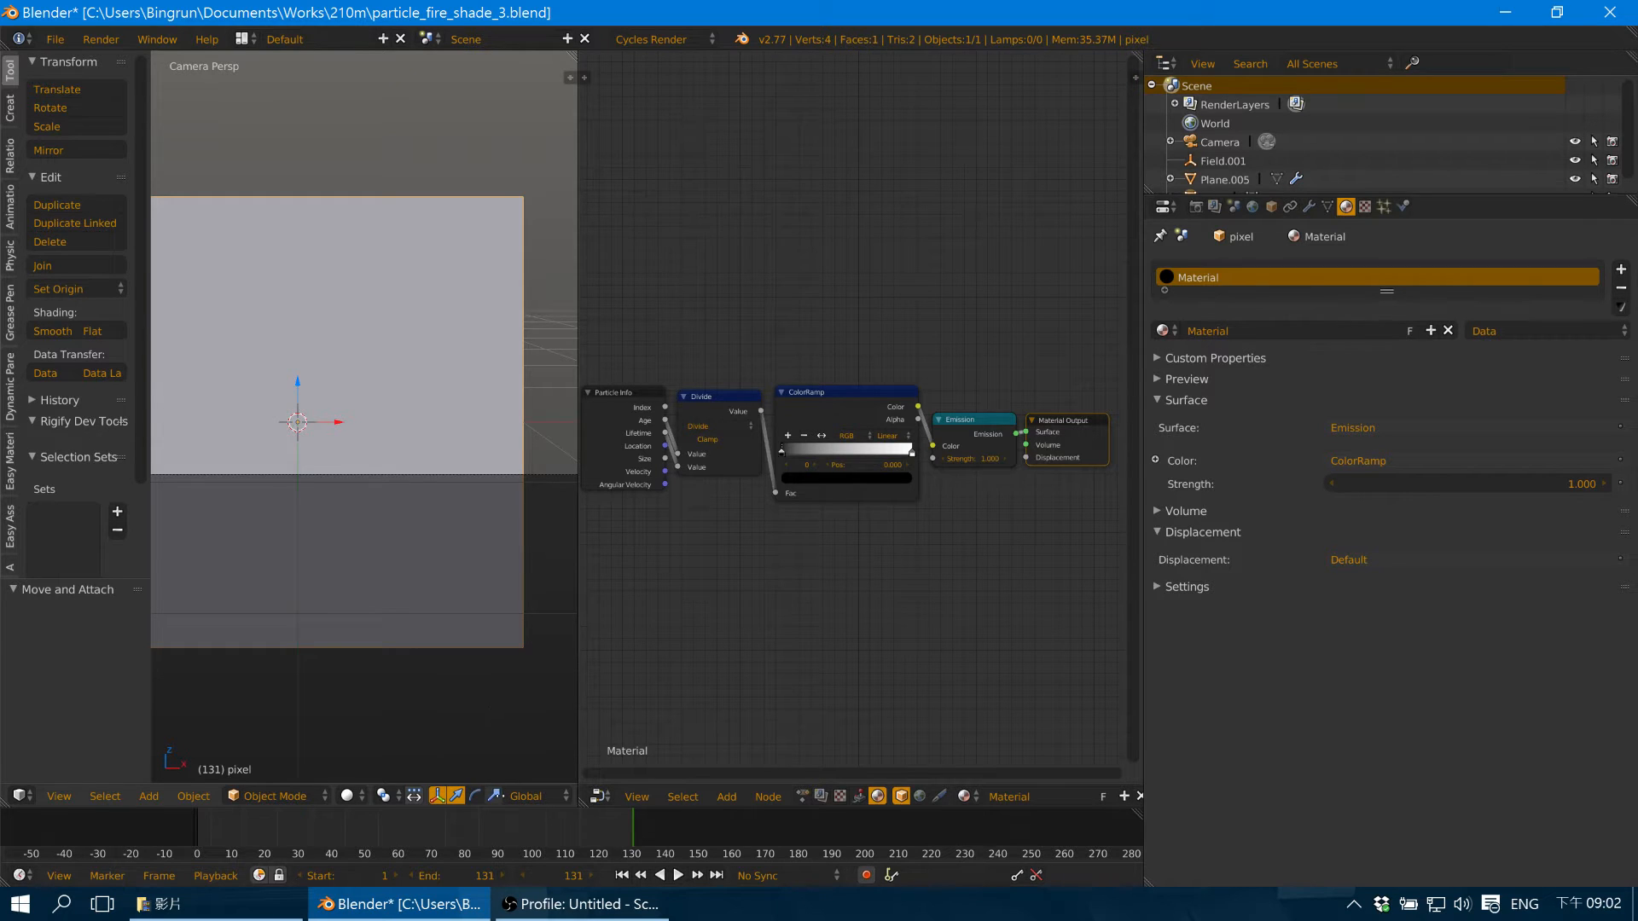
pyautogui.scroll(-5, 384, 795)
pyautogui.click(304, 790)
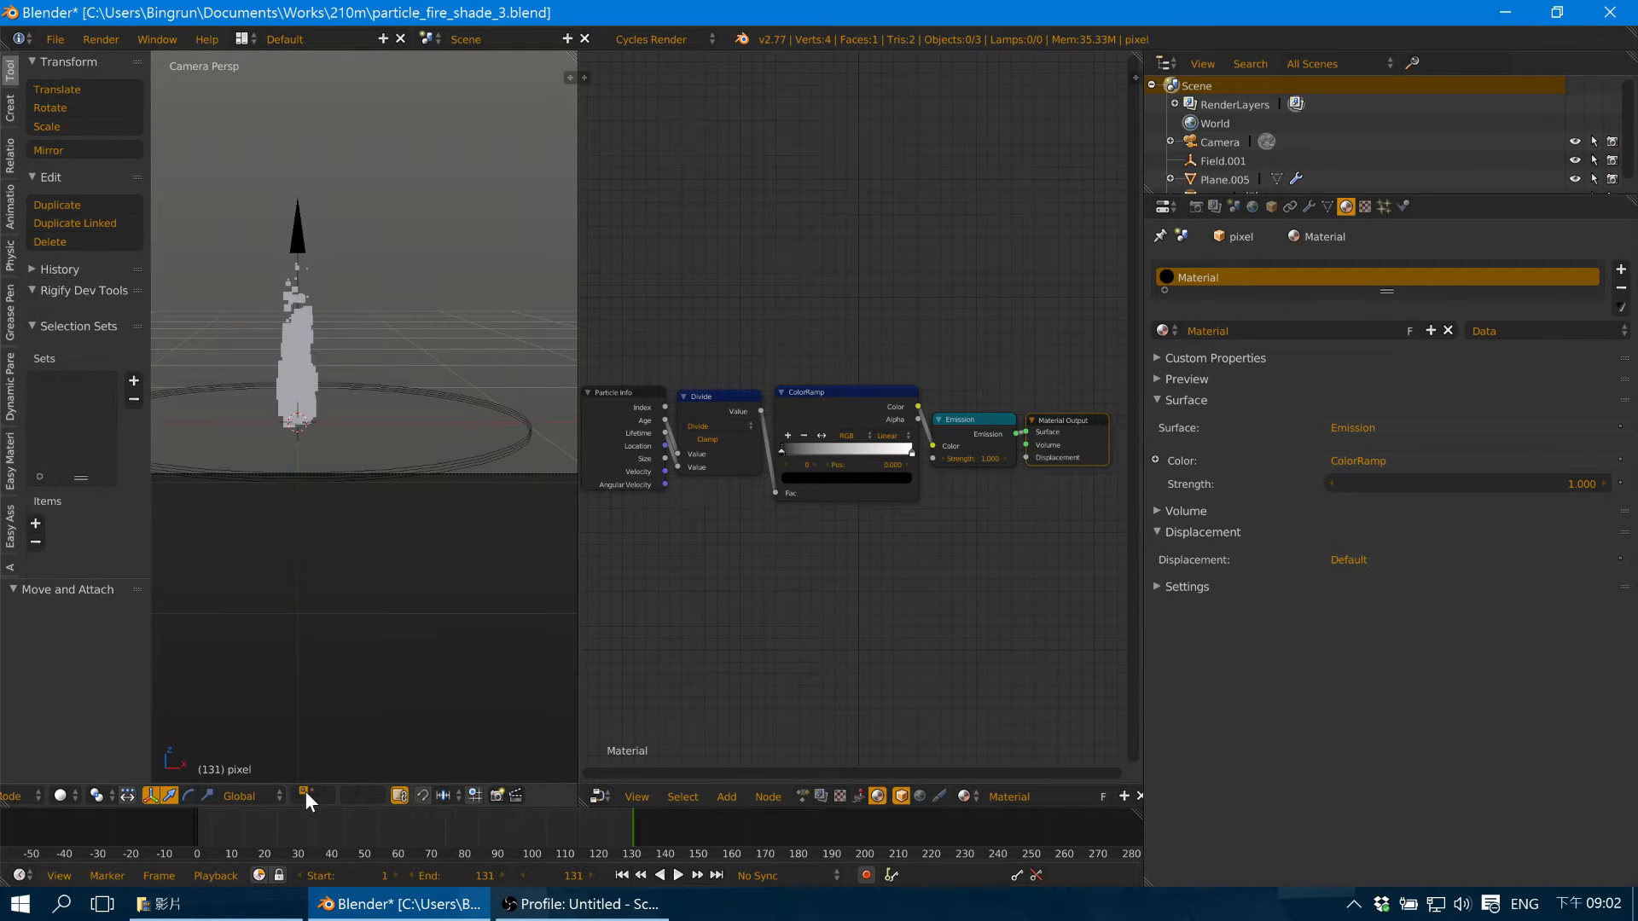
pyautogui.press('Home')
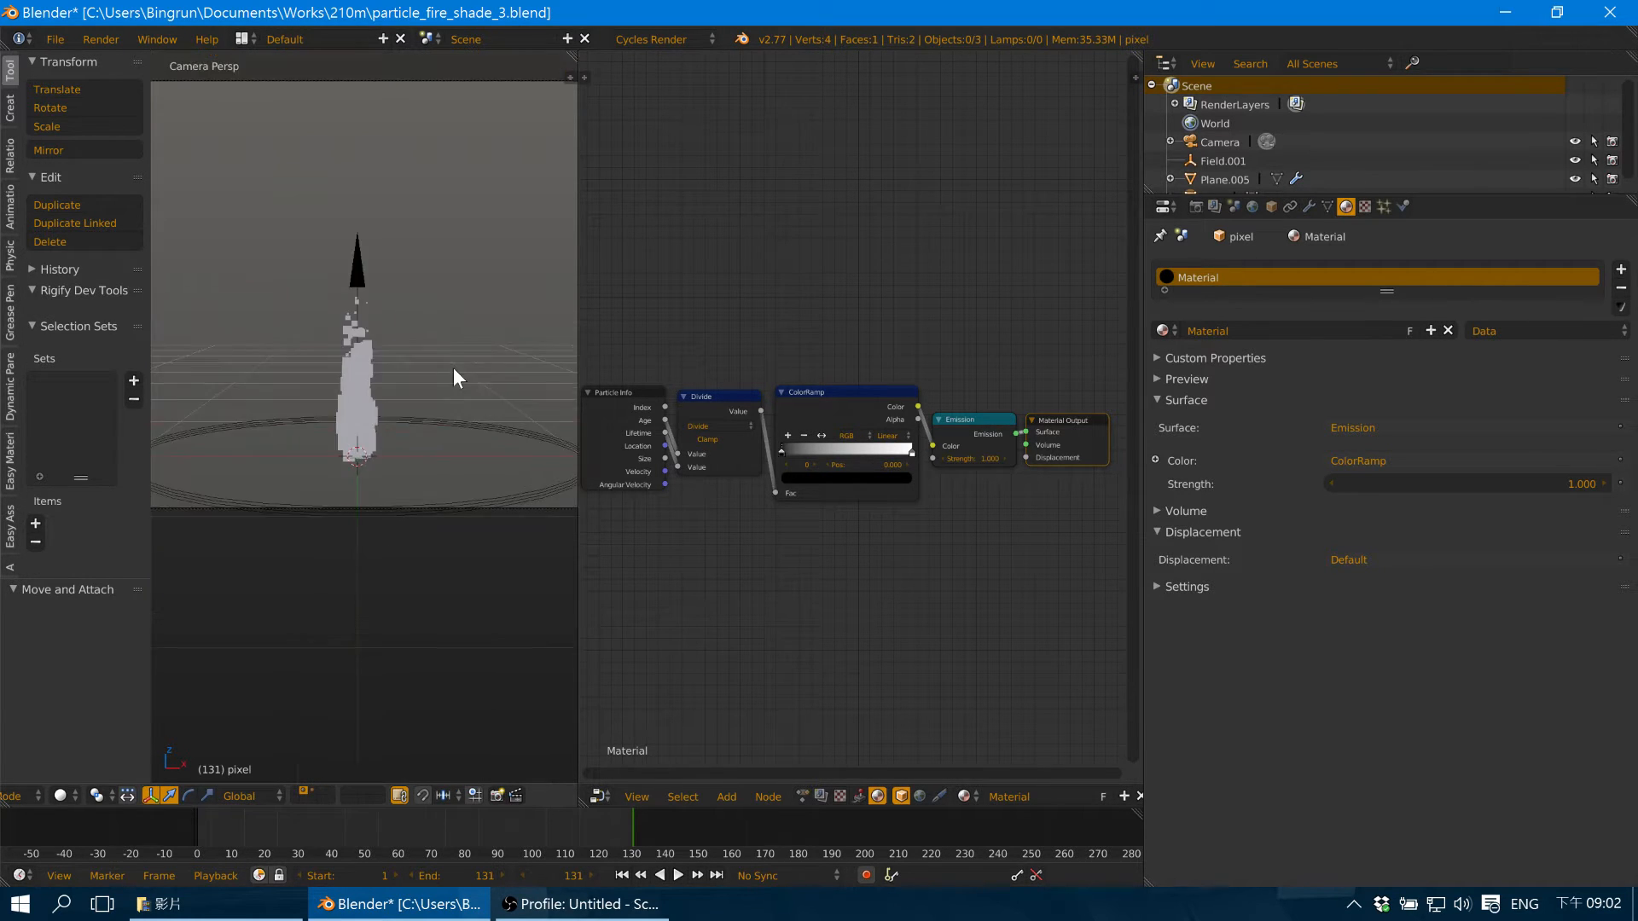
# Set the 3D view's shading to Rendered to preview the fire material up close.
pyautogui.click(60, 795)
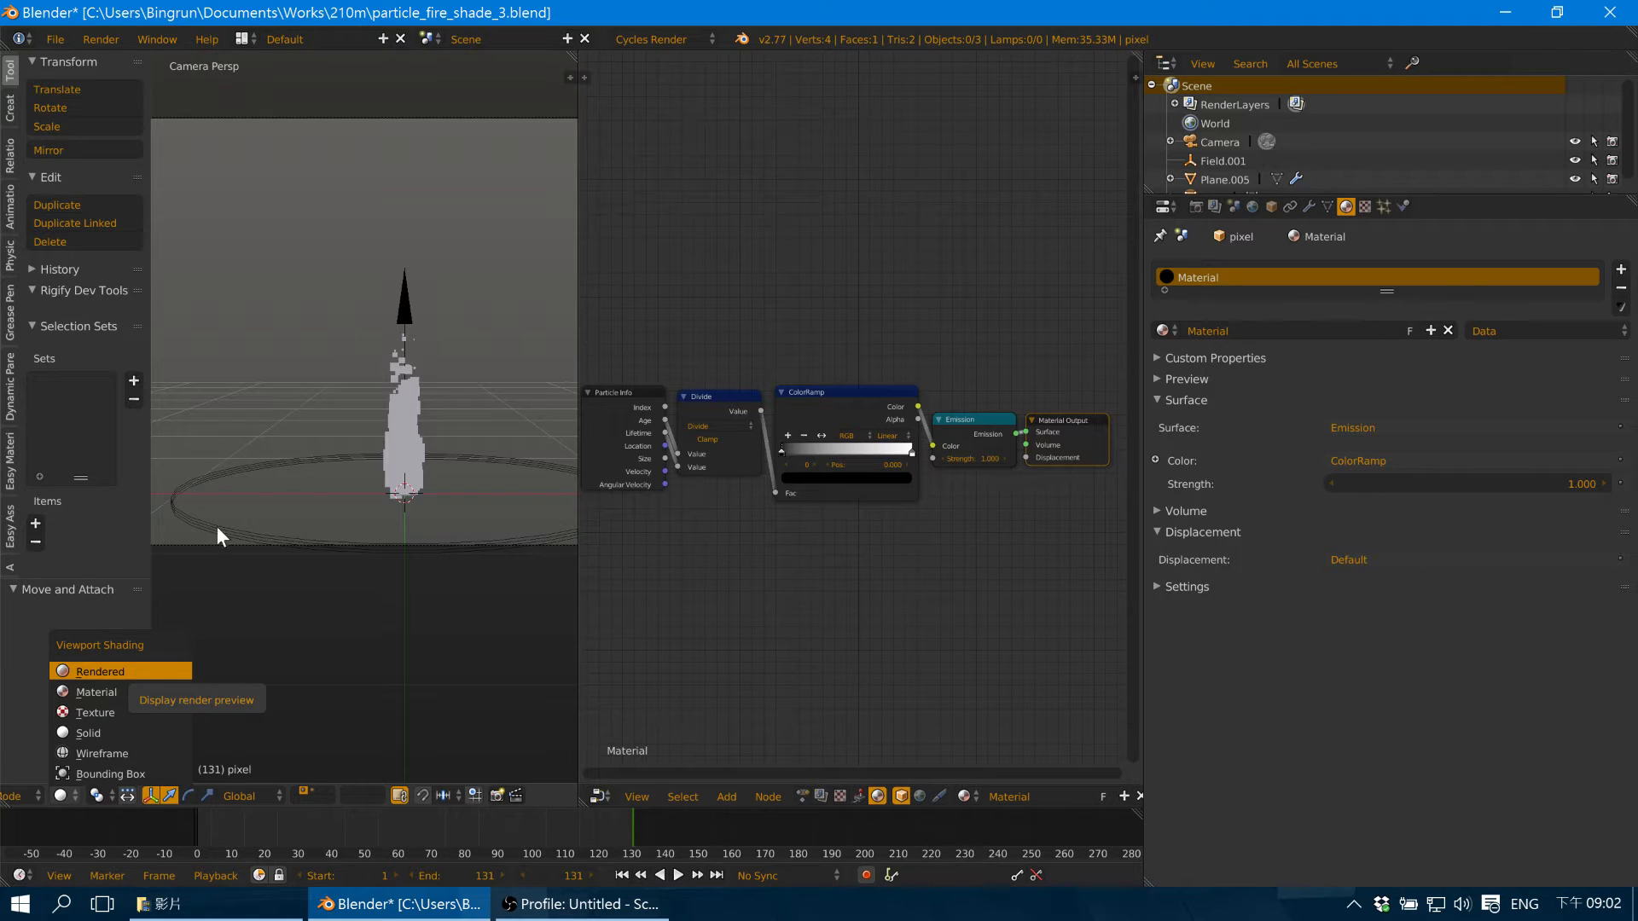
pyautogui.press('Return')
pyautogui.scroll(4, 396, 316)
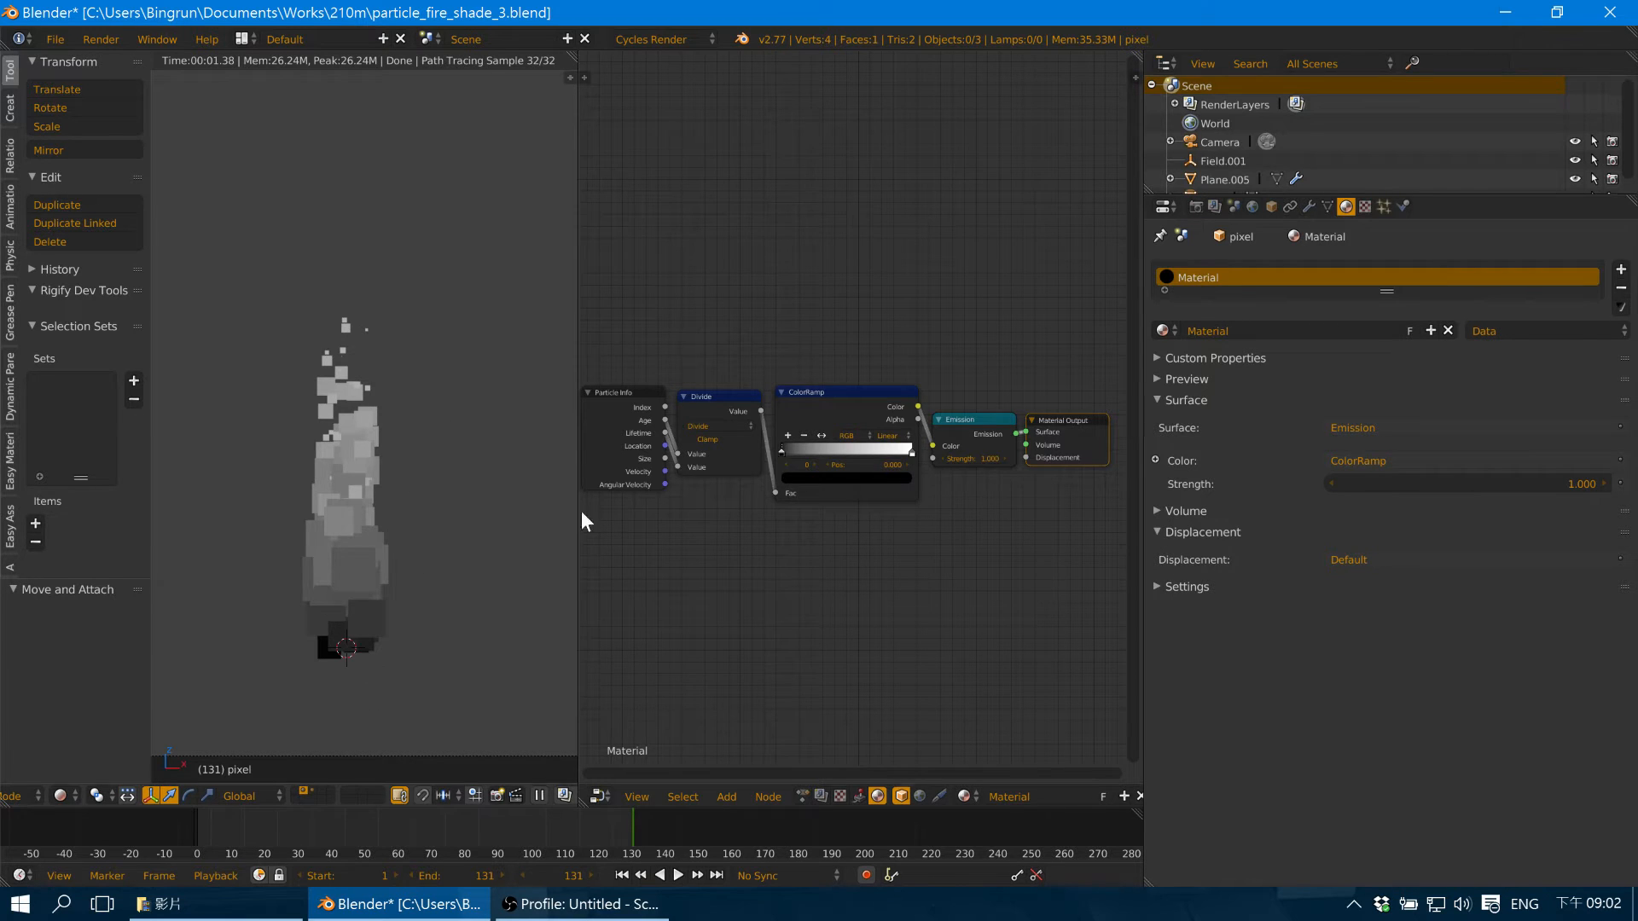
# Change the color of the ColorRamp's first stop from black to a bright pale yellow.
pyautogui.scroll(4, 816, 509)
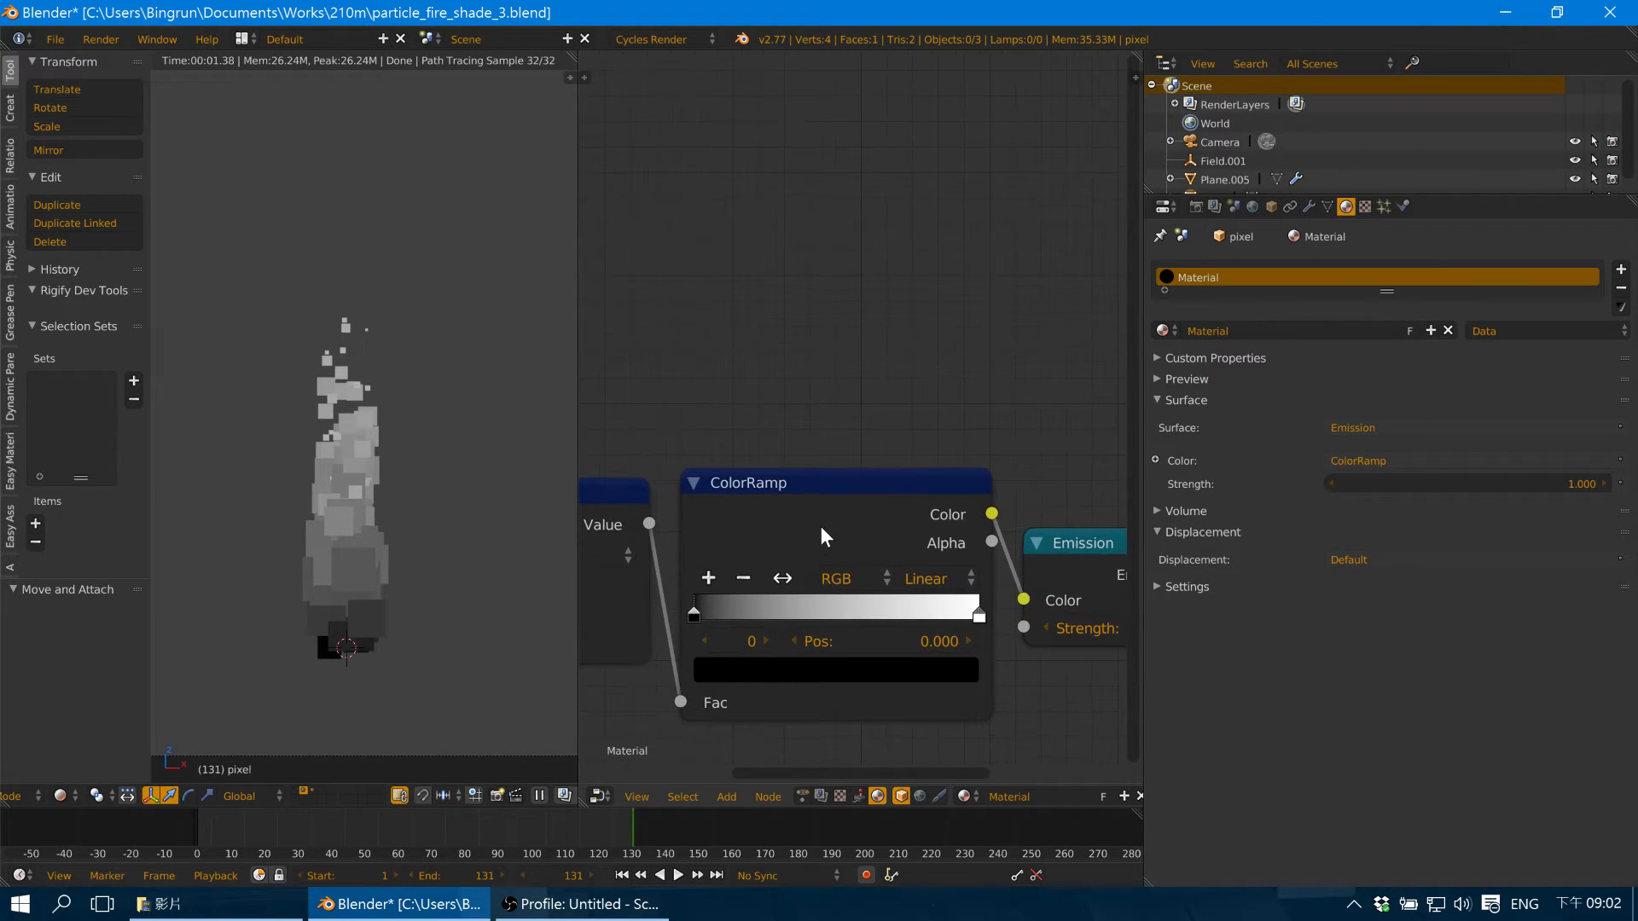
pyautogui.moveTo(820, 526); pyautogui.dragTo(844, 436, button='middle')
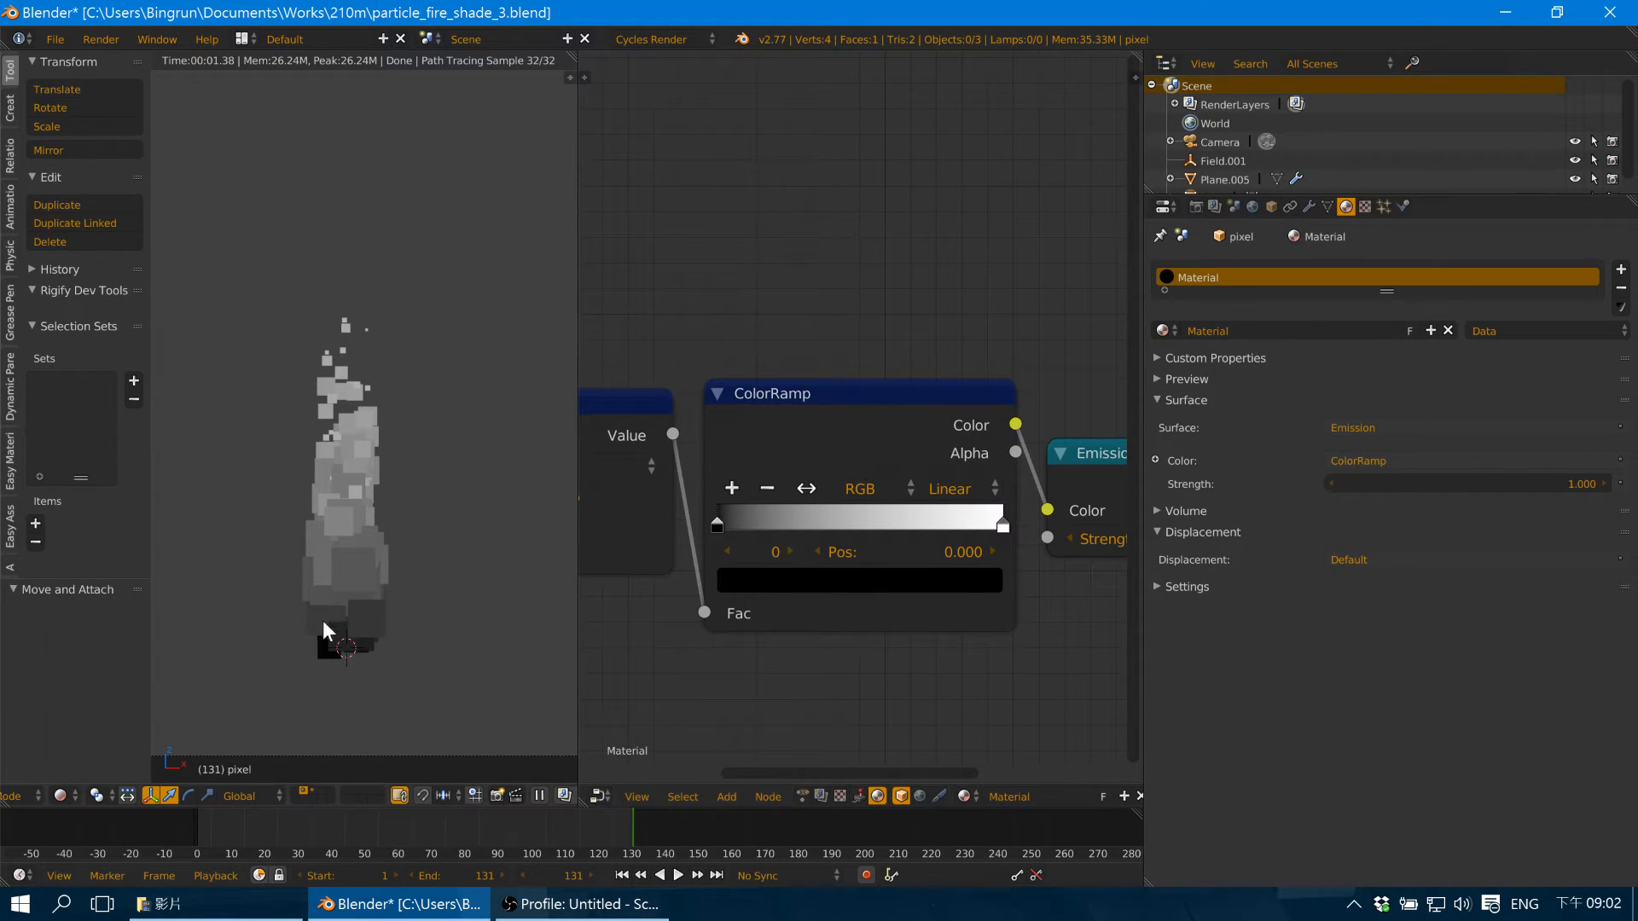
pyautogui.click(790, 581)
pyautogui.moveTo(941, 251); pyautogui.dragTo(940, 224)
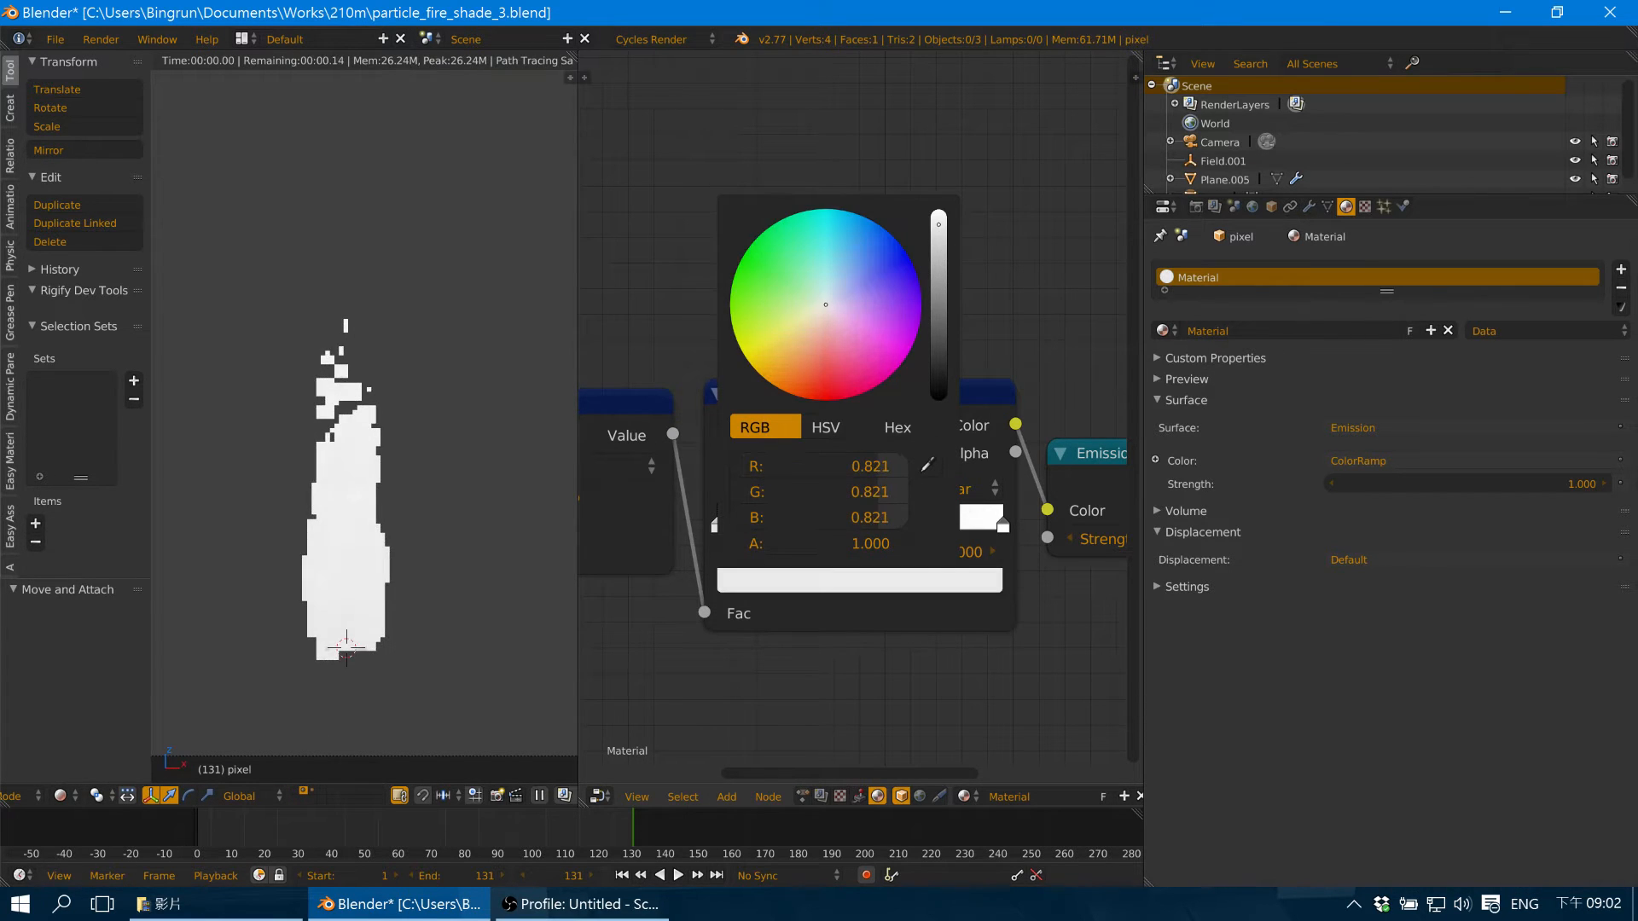
pyautogui.moveTo(797, 311); pyautogui.dragTo(800, 326)
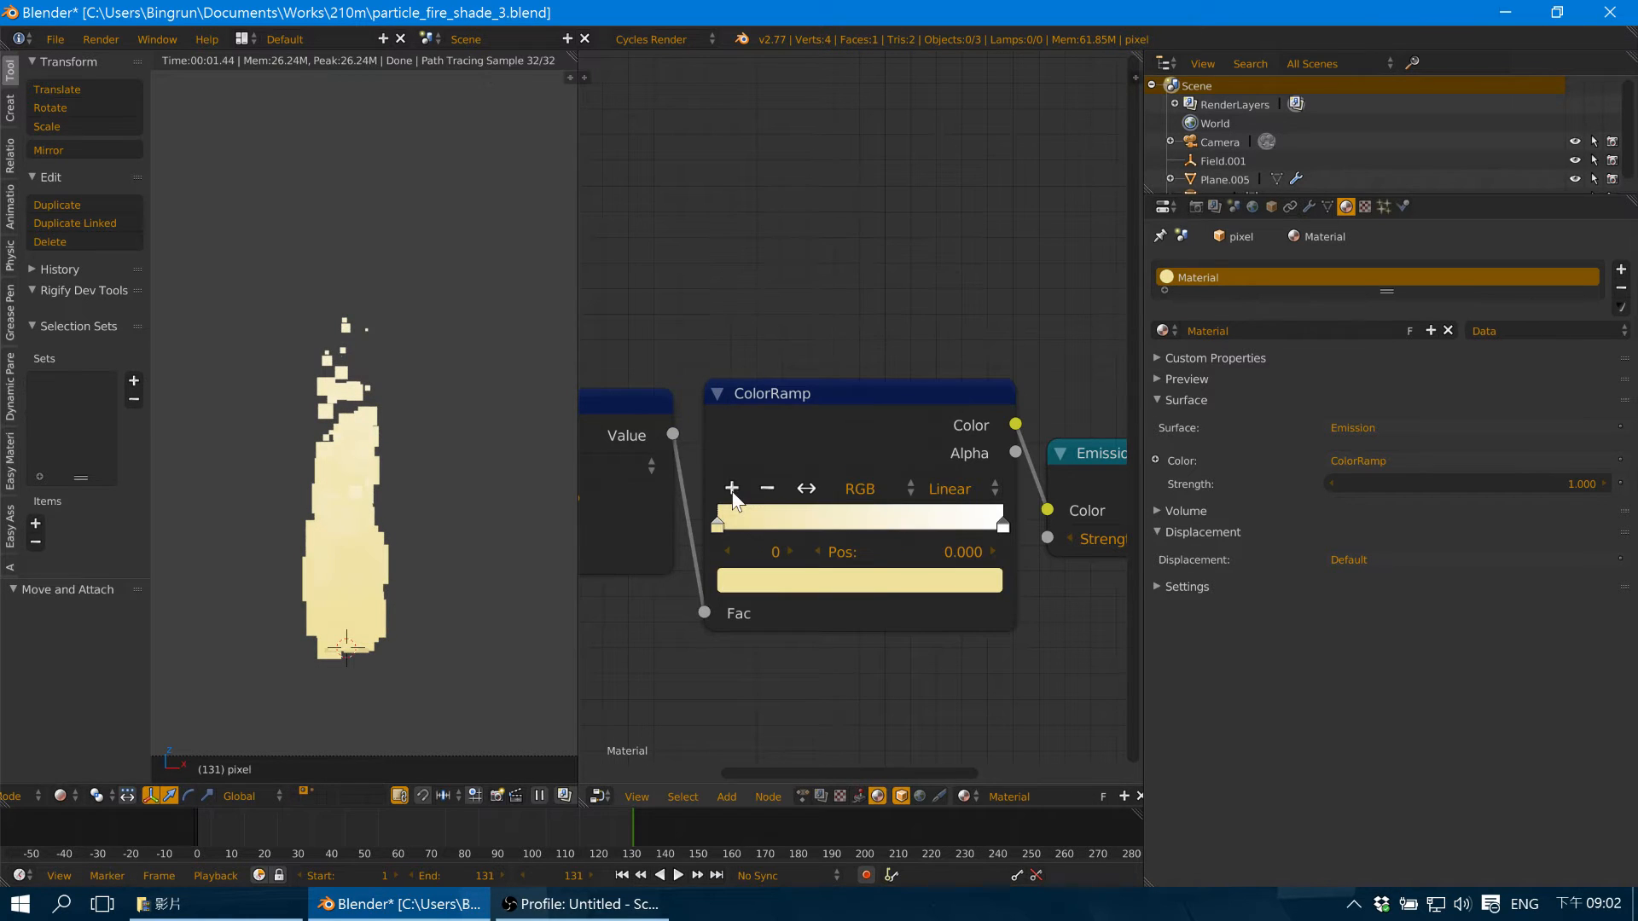
# Add a color stop at position 0.500 on the ColorRamp and make it orange.
pyautogui.click(723, 490)
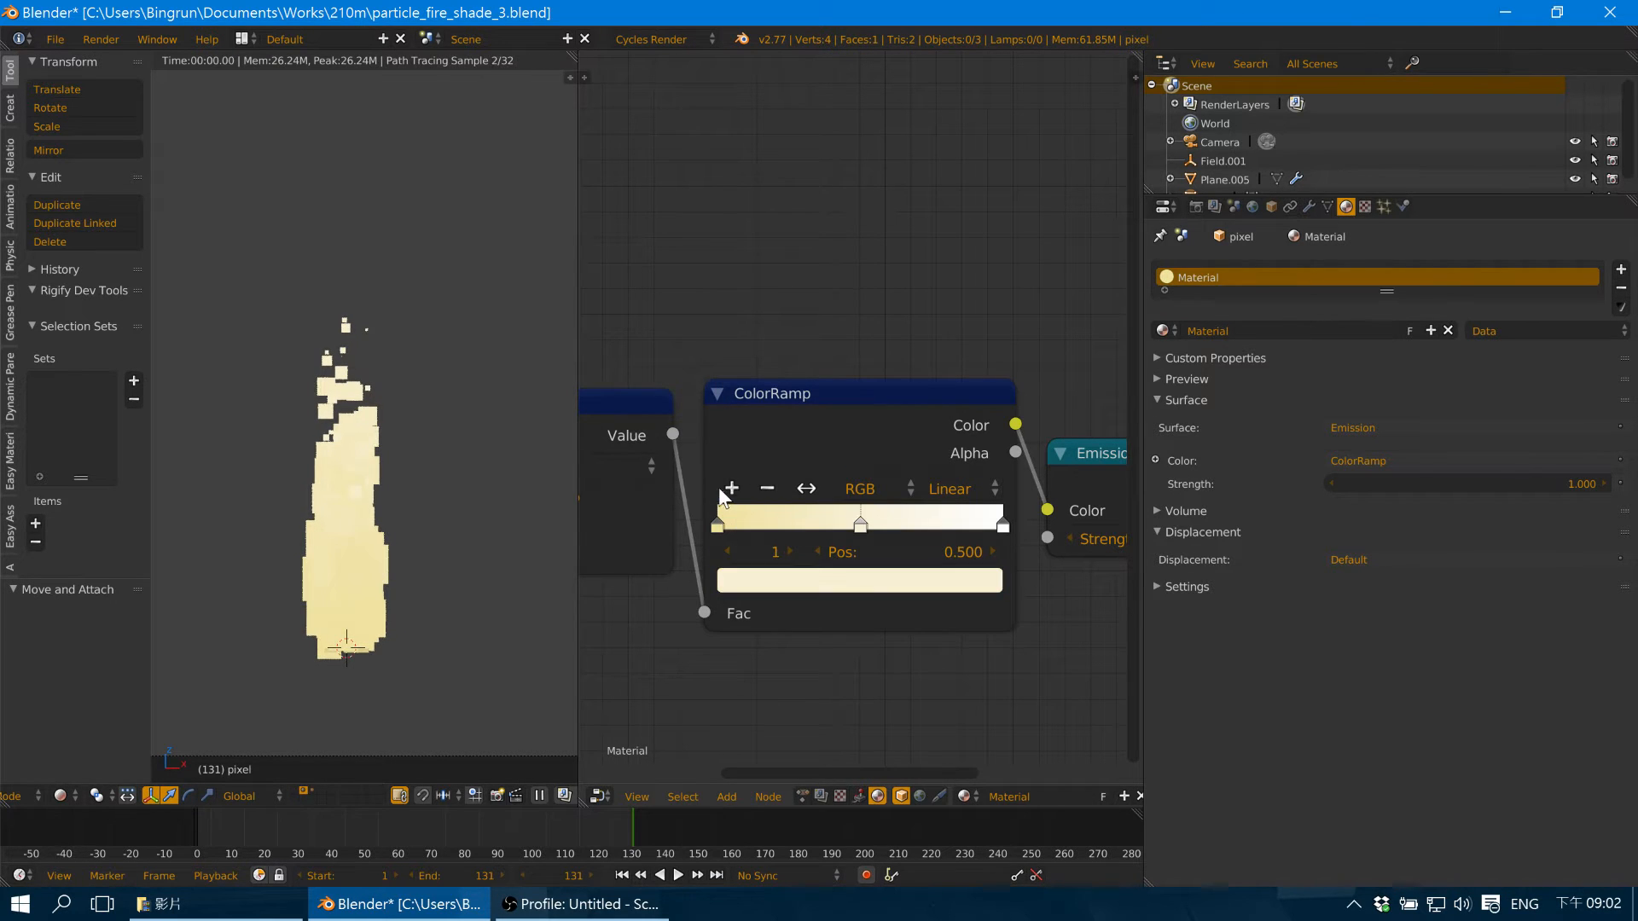
pyautogui.click(849, 594)
pyautogui.moveTo(803, 337); pyautogui.dragTo(794, 367)
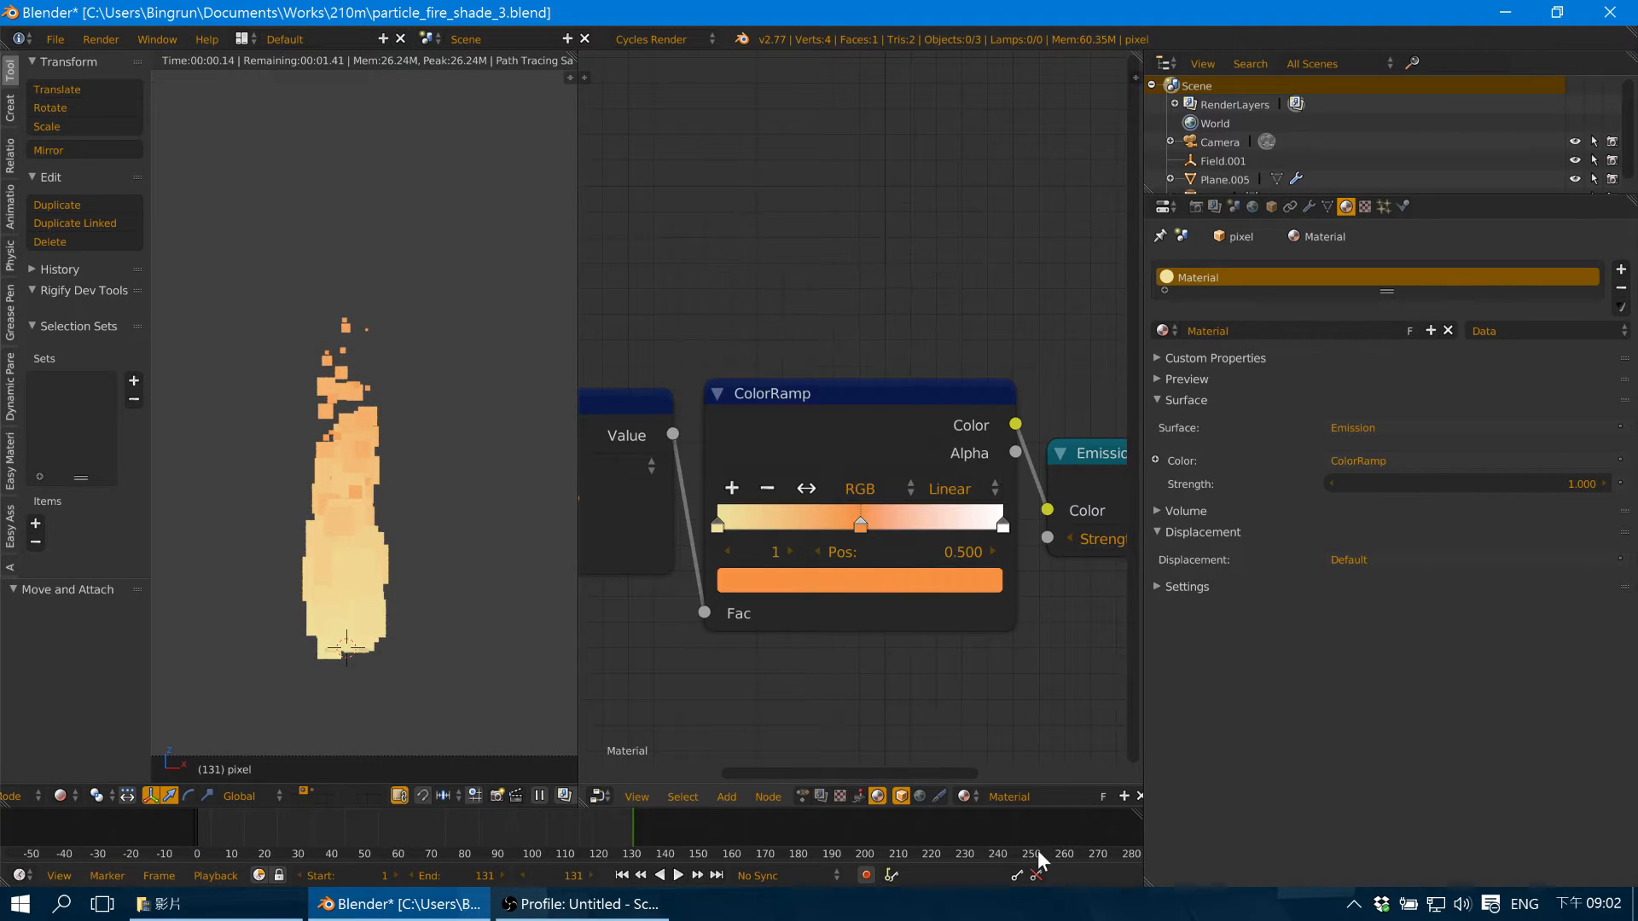
# Add another ColorRamp stop, place it at about 0.783 beyond the orange stop, and color it medium gray.
pyautogui.click(733, 488)
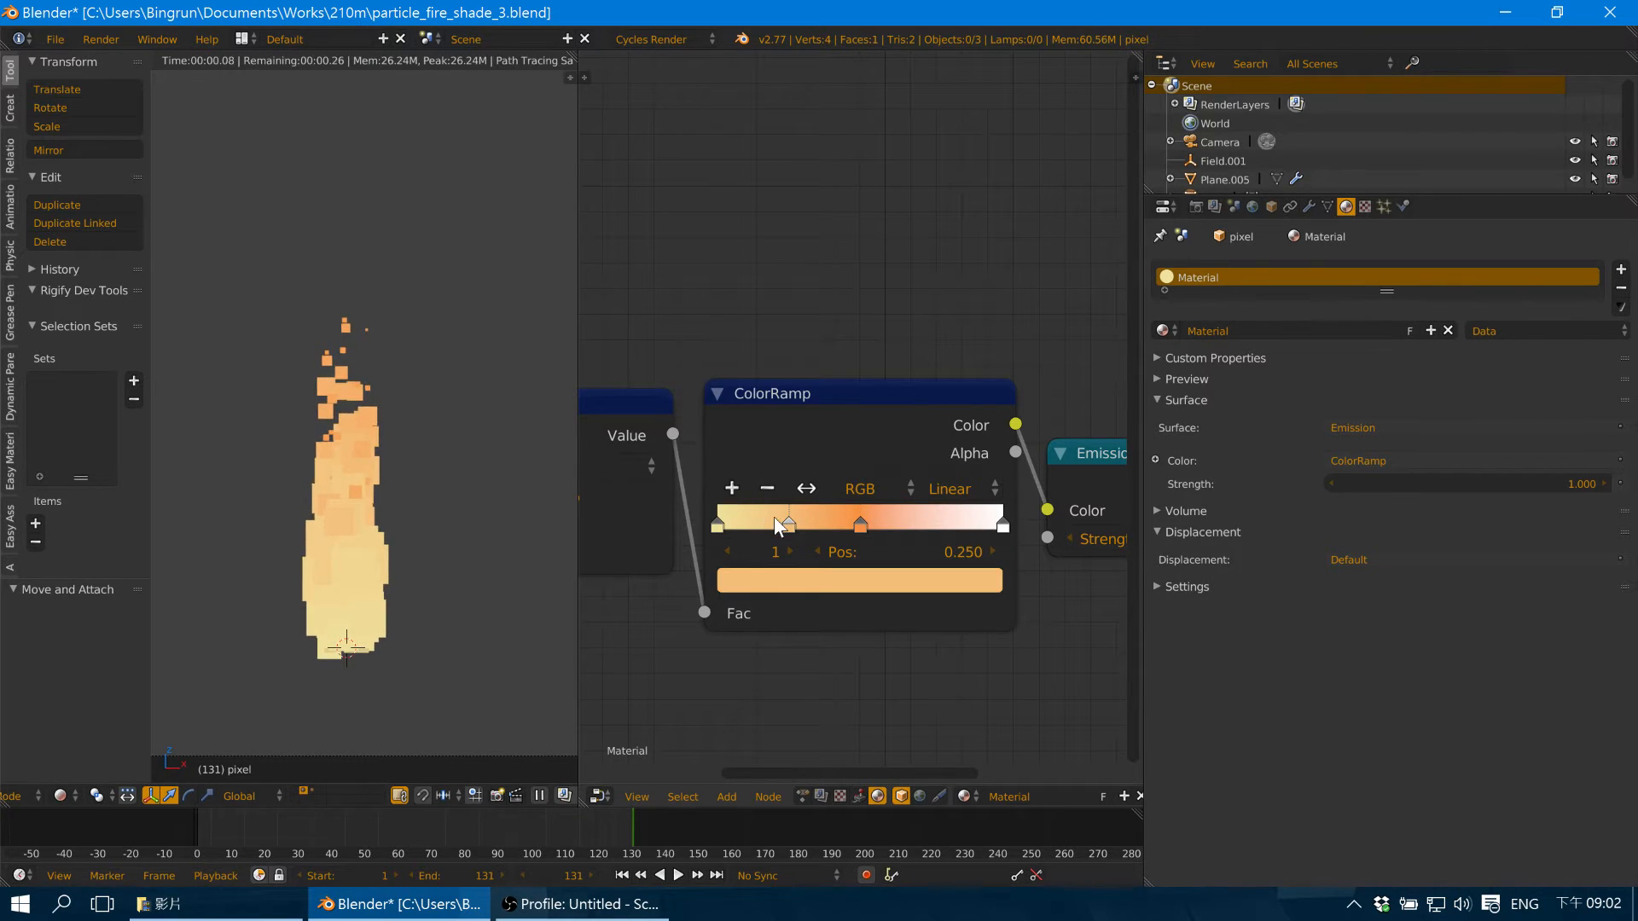
pyautogui.moveTo(774, 515); pyautogui.dragTo(930, 509)
pyautogui.click(899, 578)
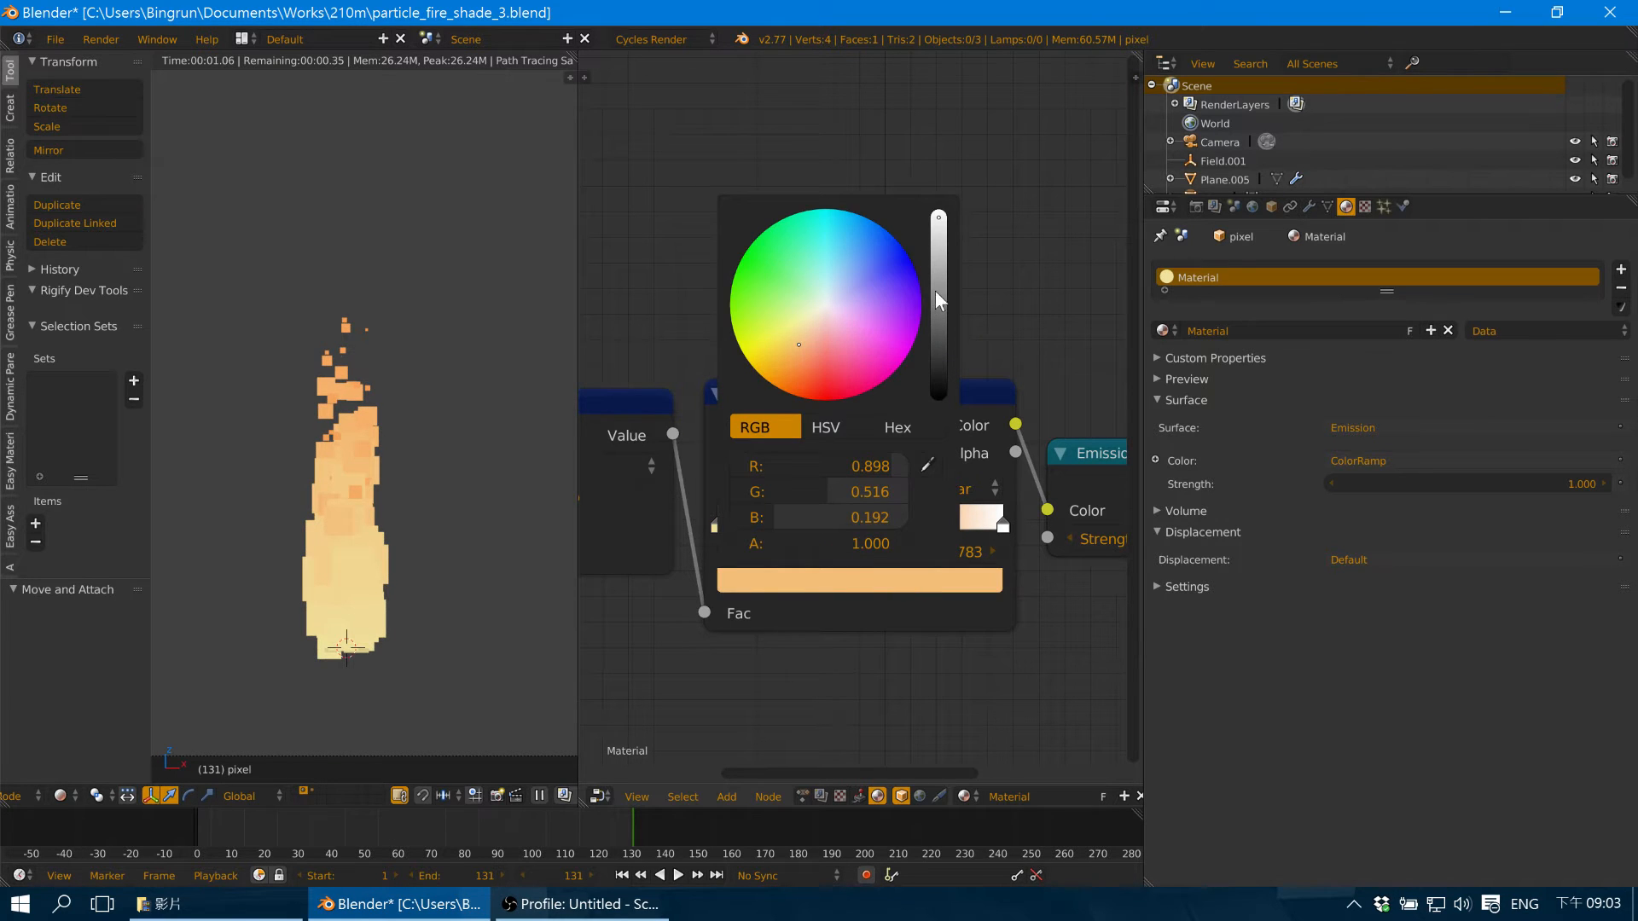
pyautogui.moveTo(935, 290); pyautogui.dragTo(938, 312)
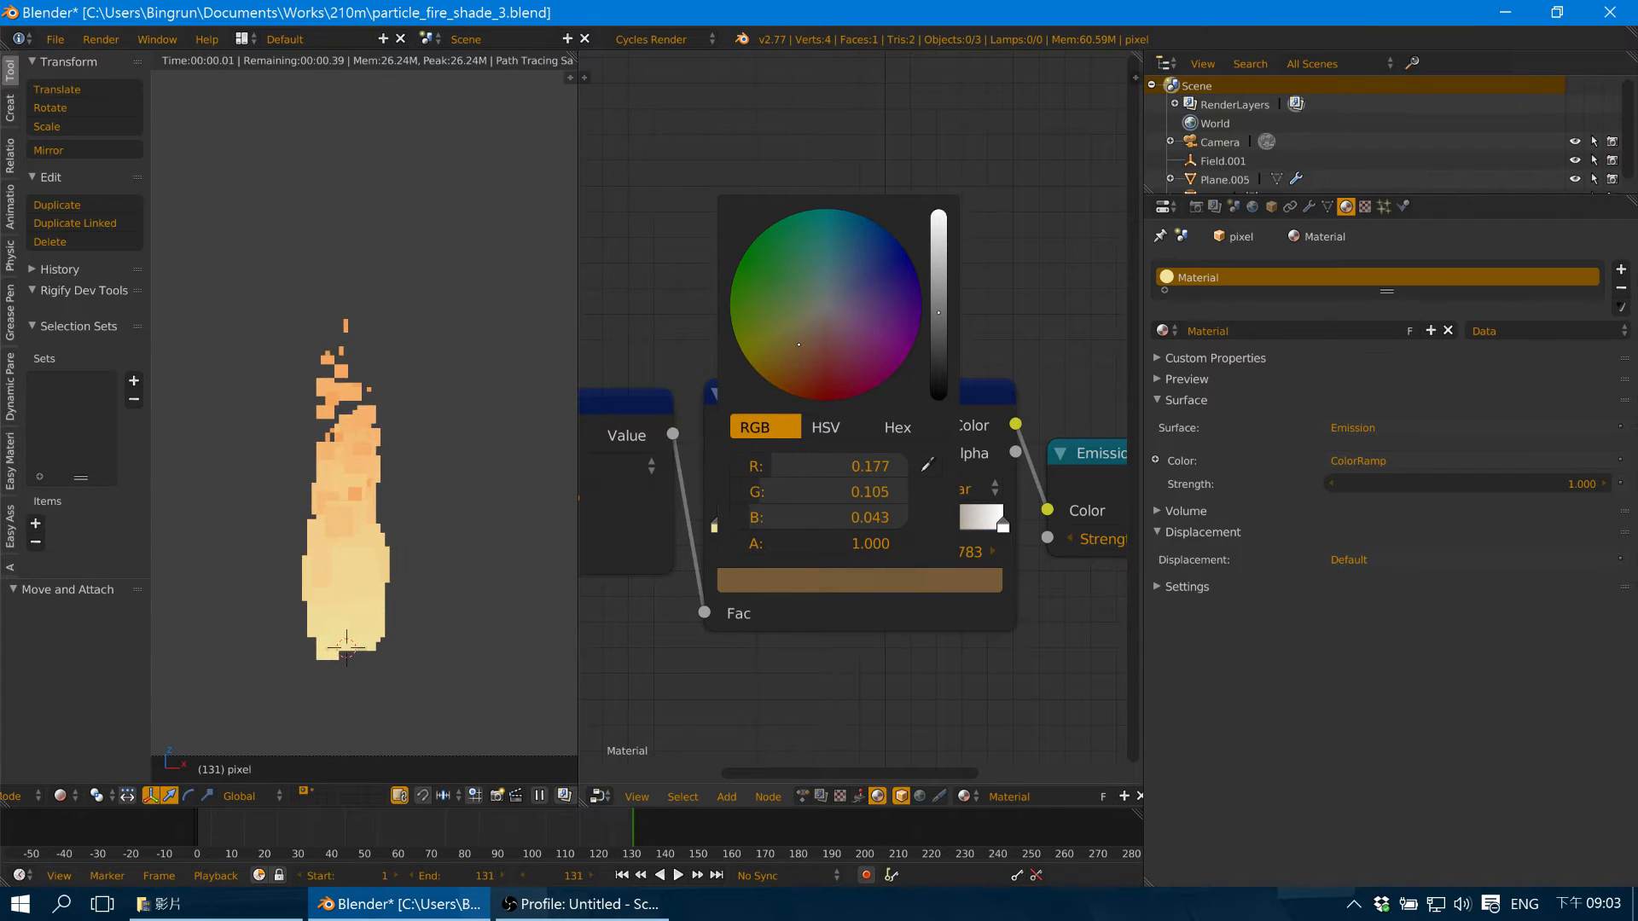
pyautogui.moveTo(798, 344); pyautogui.dragTo(827, 308)
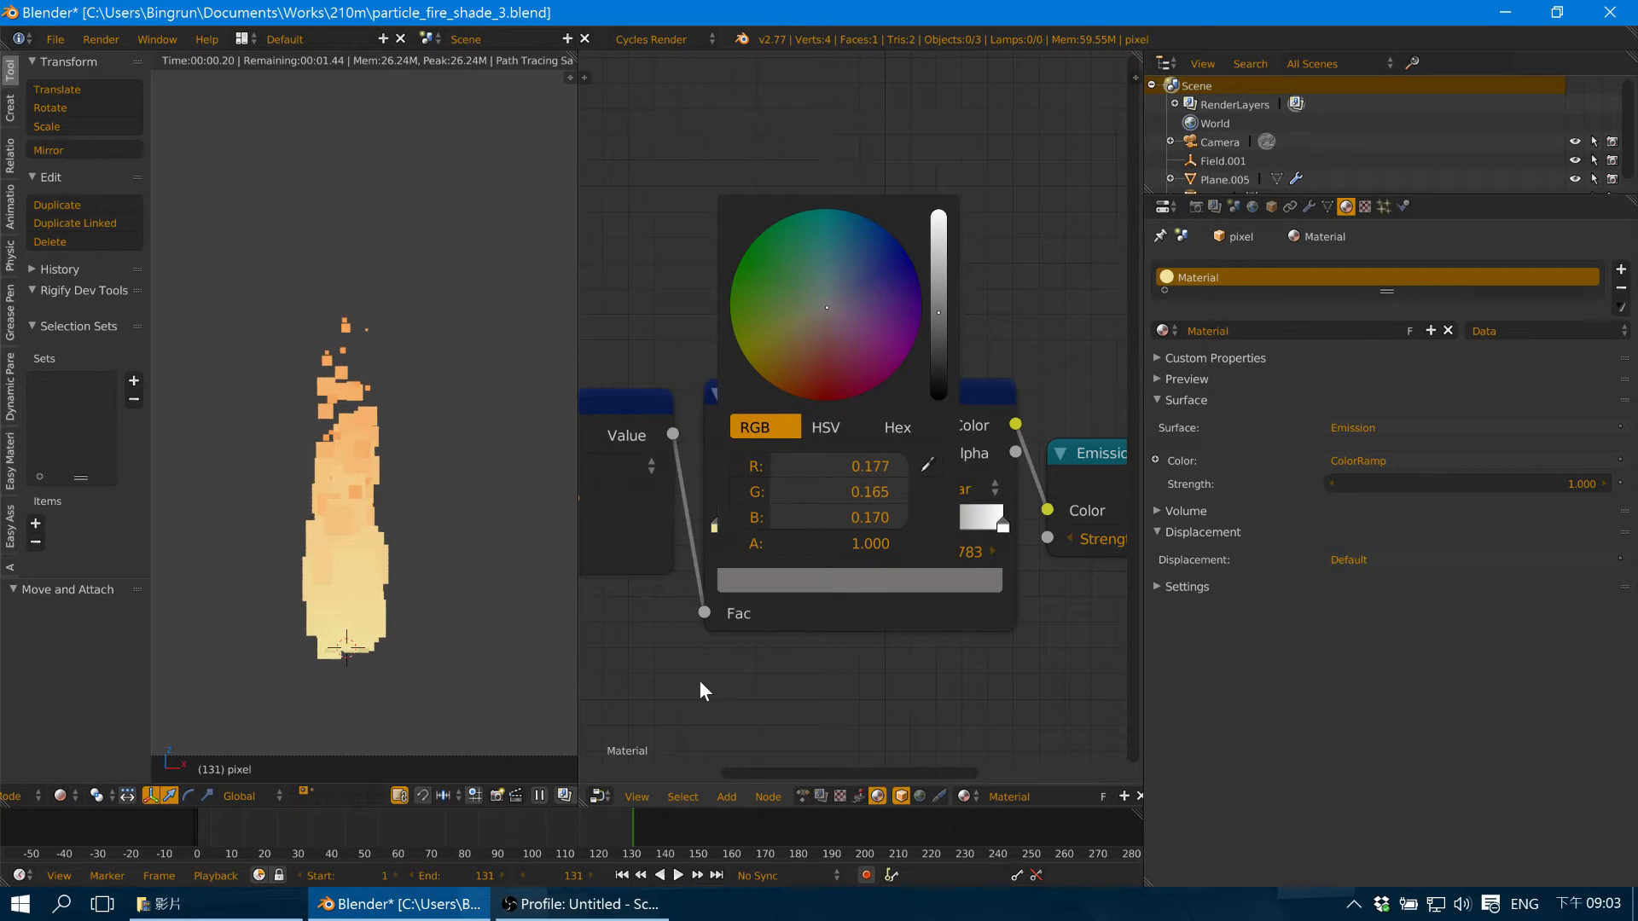
# Darken the ColorRamp's last stop at position 1.000 to near-black, with RGB values of about 0.002.
pyautogui.click(1003, 523)
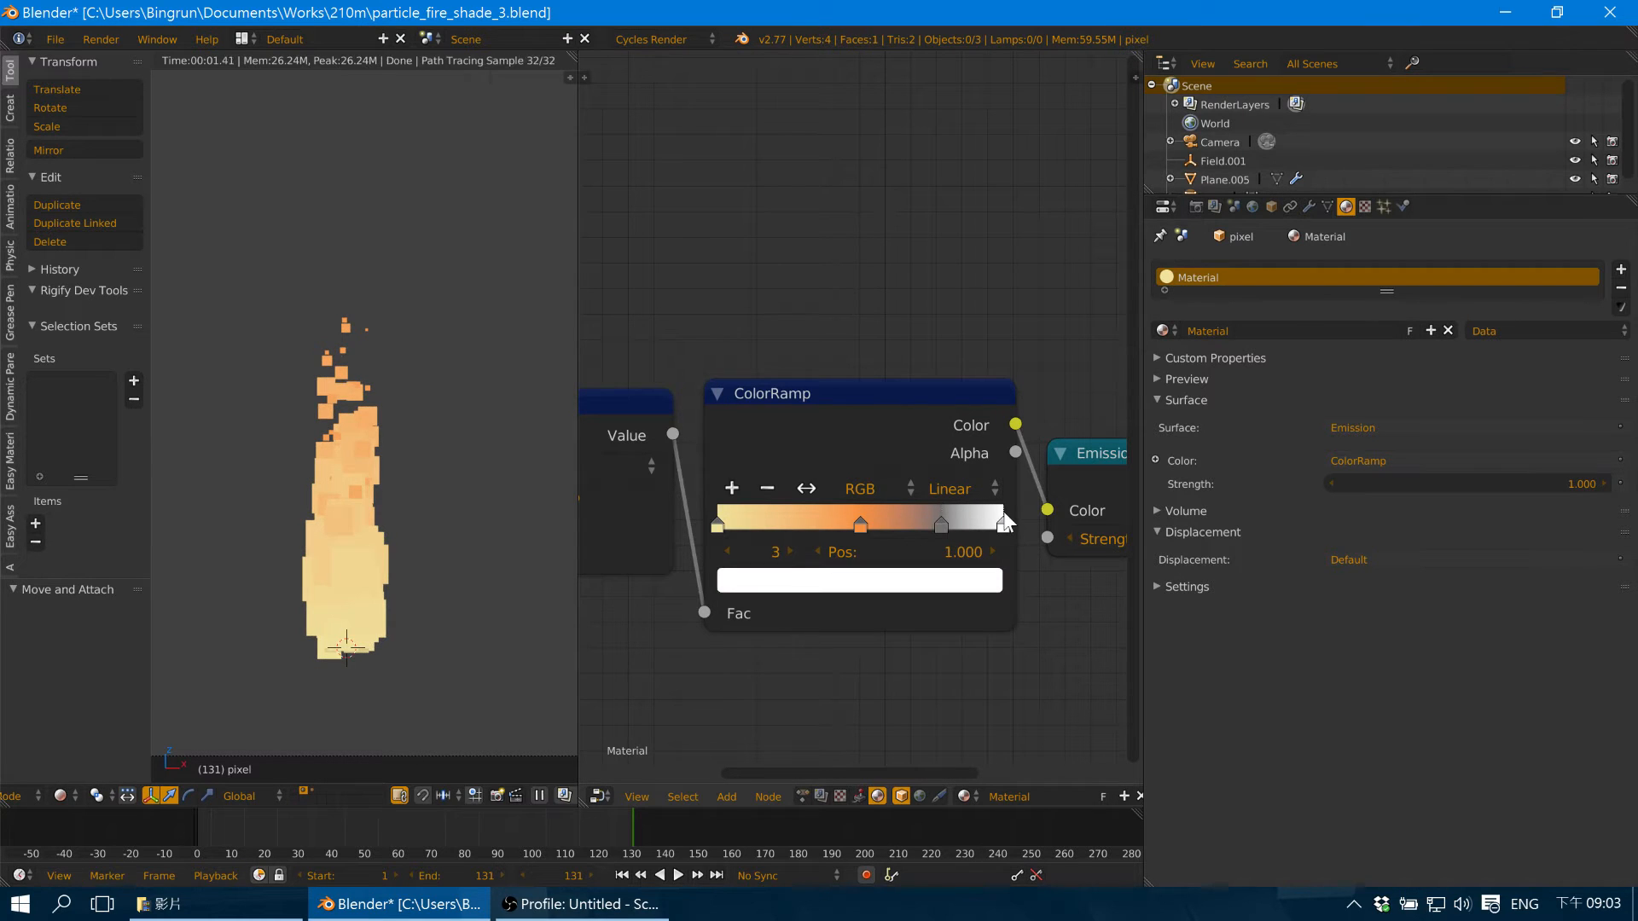
pyautogui.click(810, 581)
pyautogui.moveTo(937, 321); pyautogui.dragTo(938, 396)
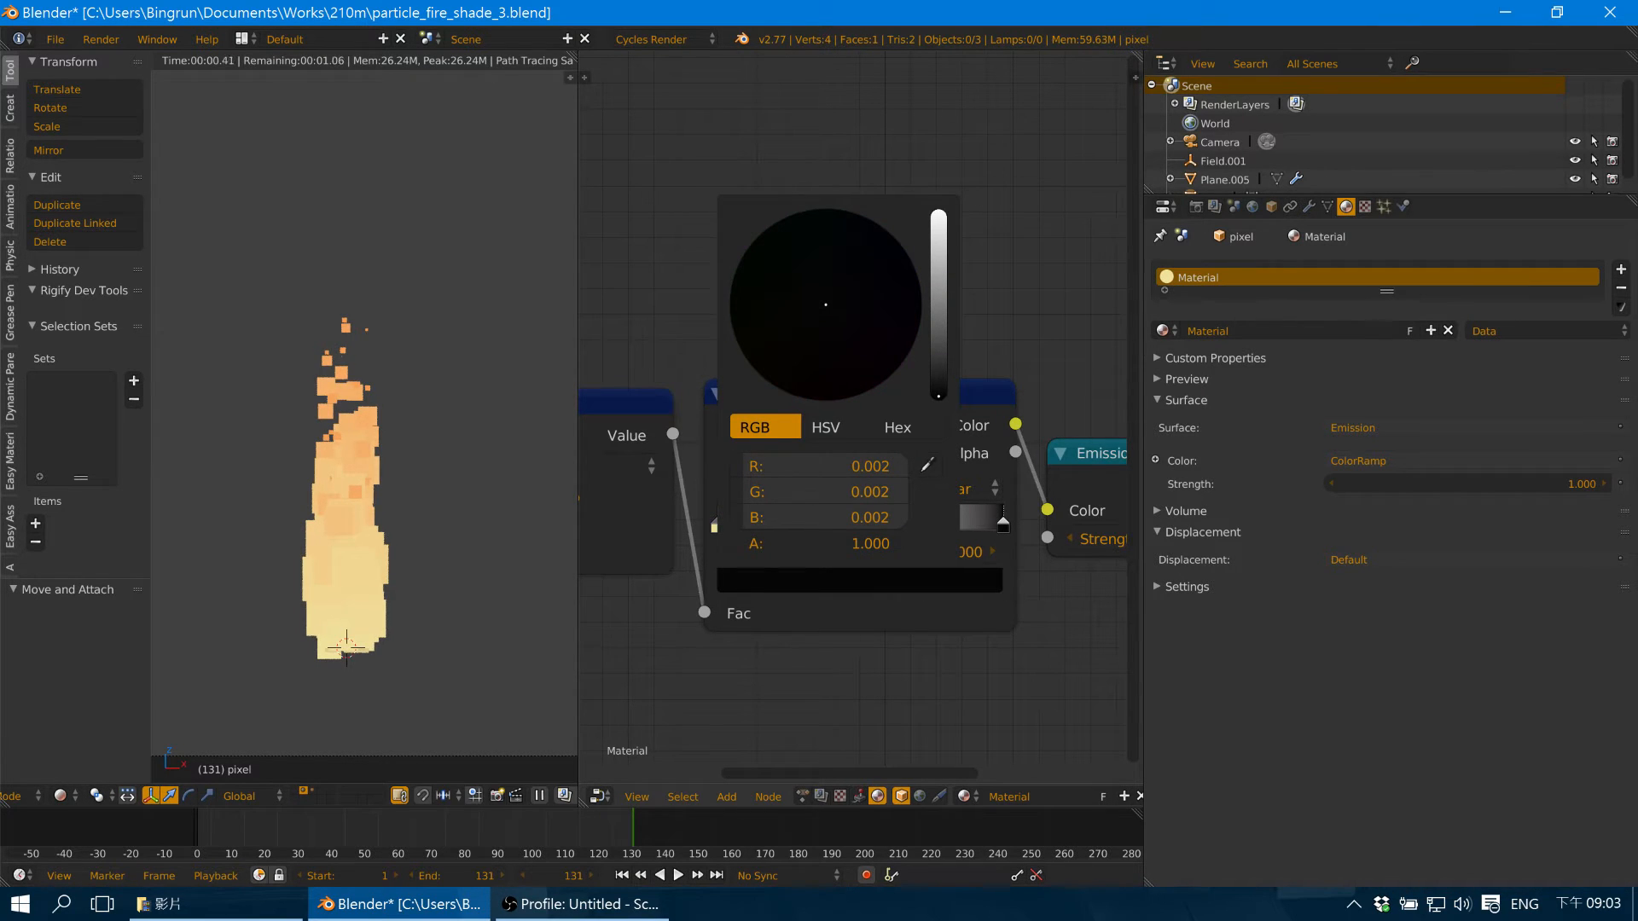
# Shift the ColorRamp's gray and black stops toward the ramp's start and place the orange stop at about 0.087.
pyautogui.click(859, 522)
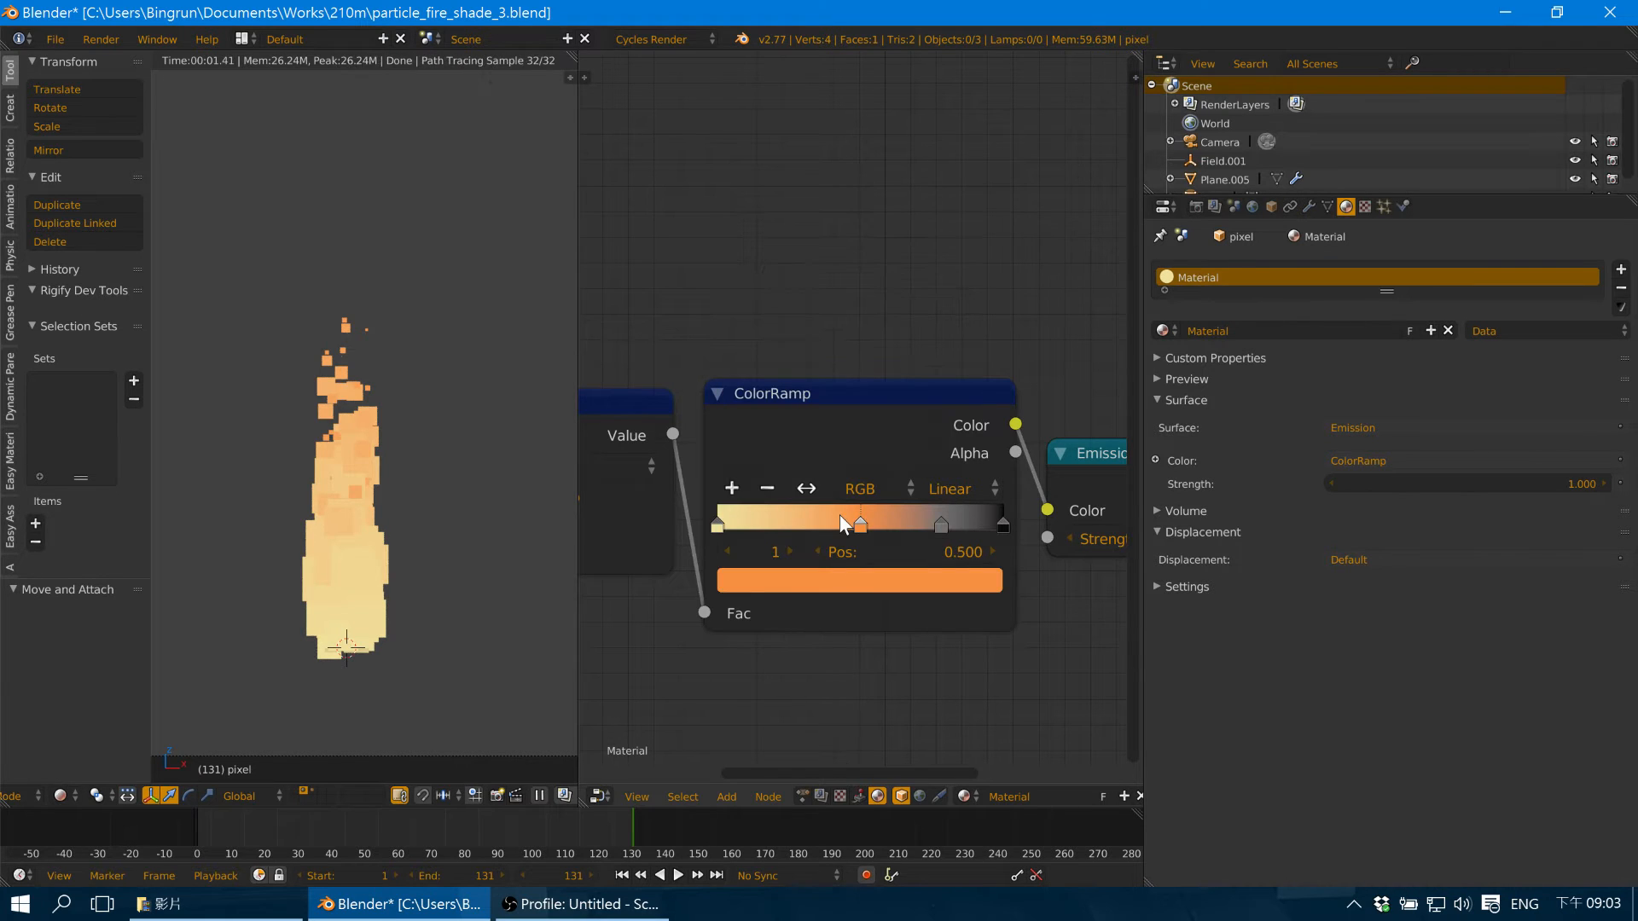
pyautogui.moveTo(839, 515); pyautogui.dragTo(751, 516)
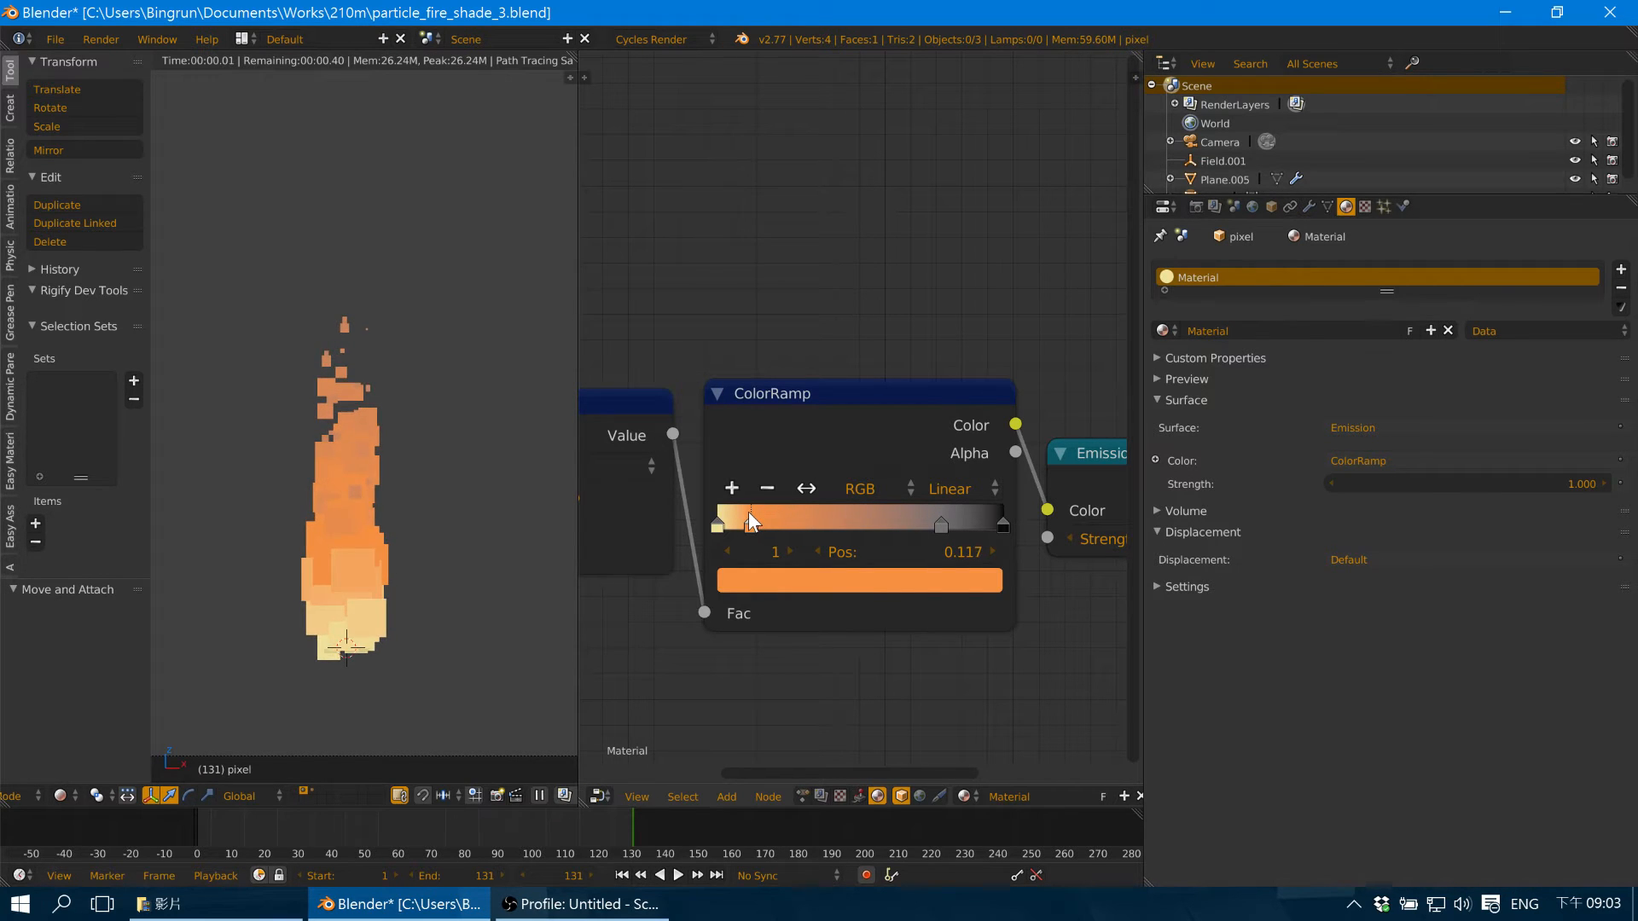
pyautogui.moveTo(941, 522); pyautogui.dragTo(794, 518)
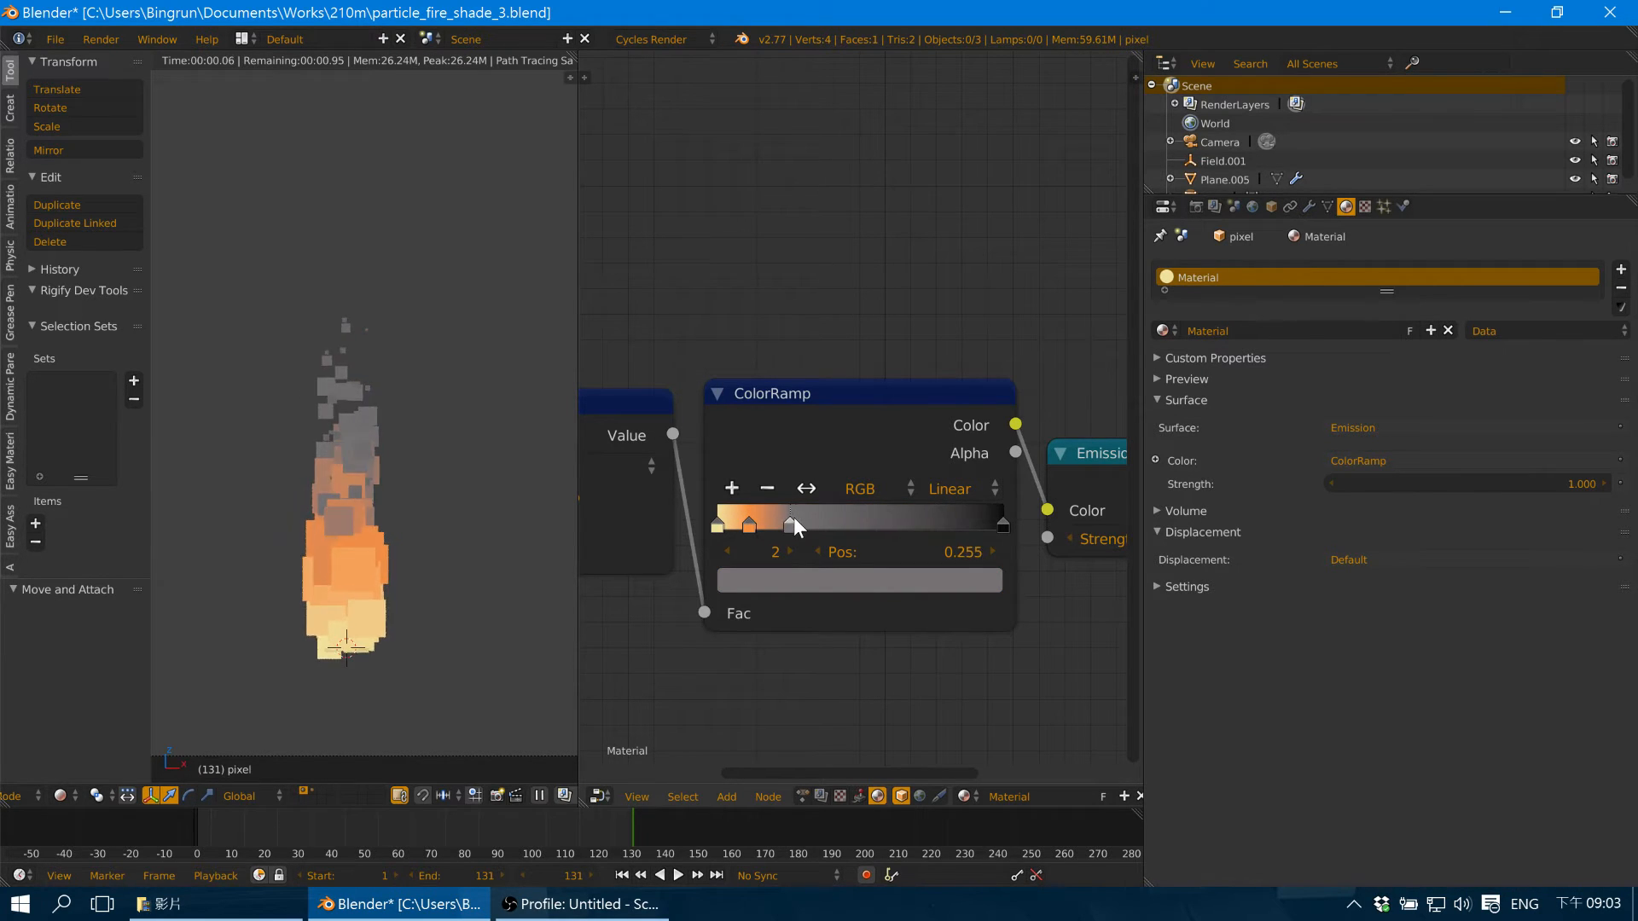
pyautogui.moveTo(995, 518); pyautogui.dragTo(836, 525)
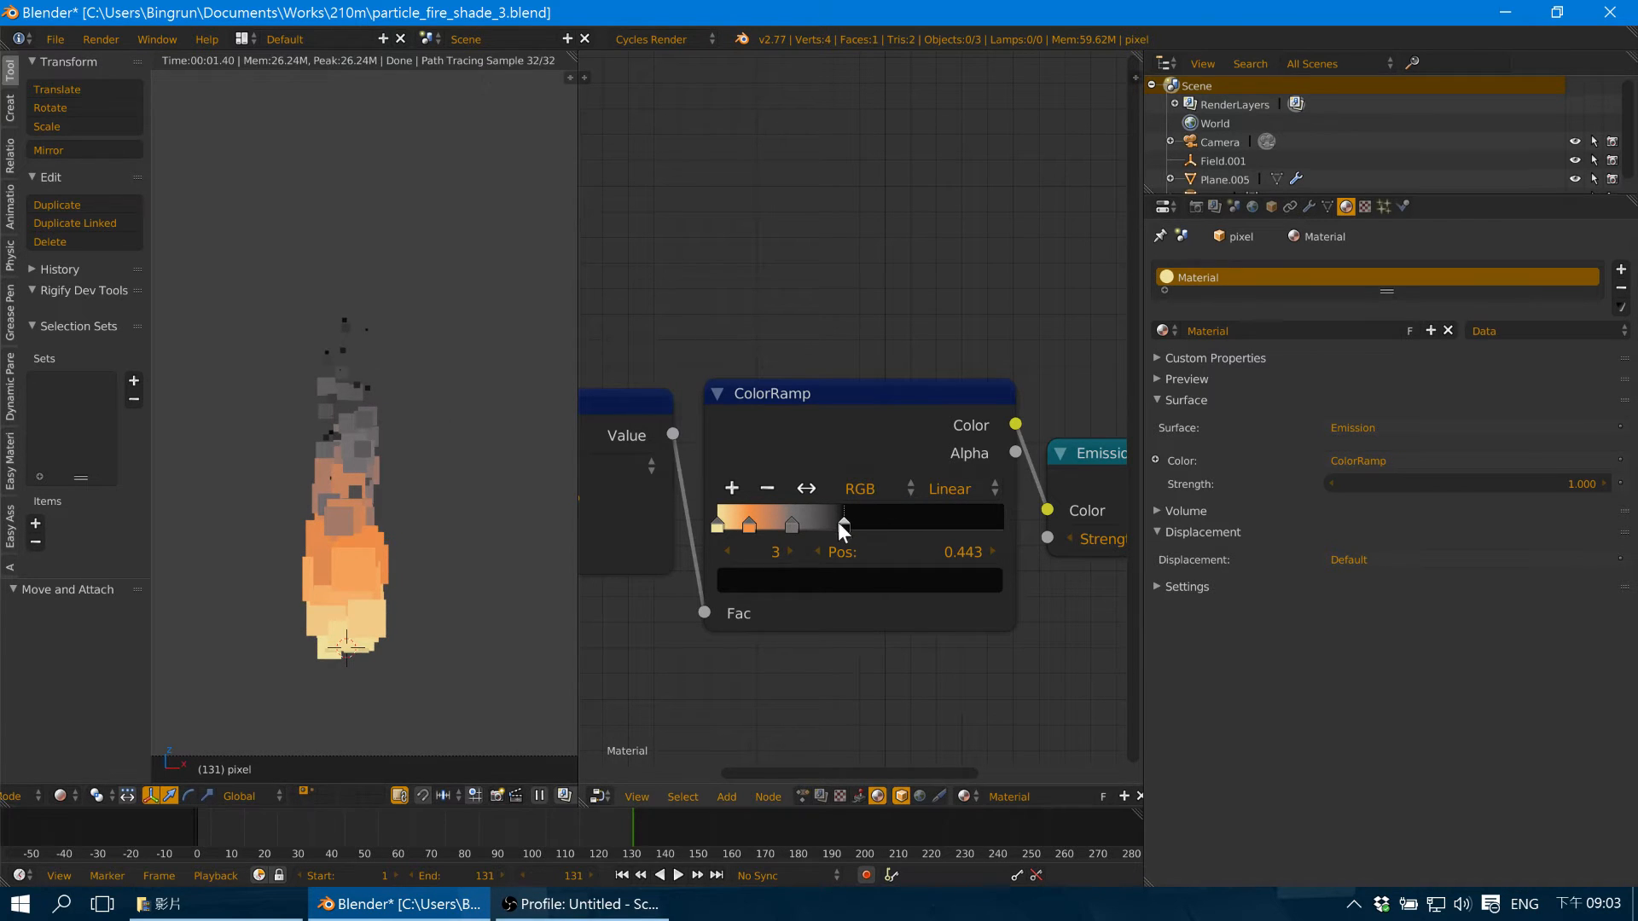
pyautogui.moveTo(842, 525); pyautogui.dragTo(741, 510)
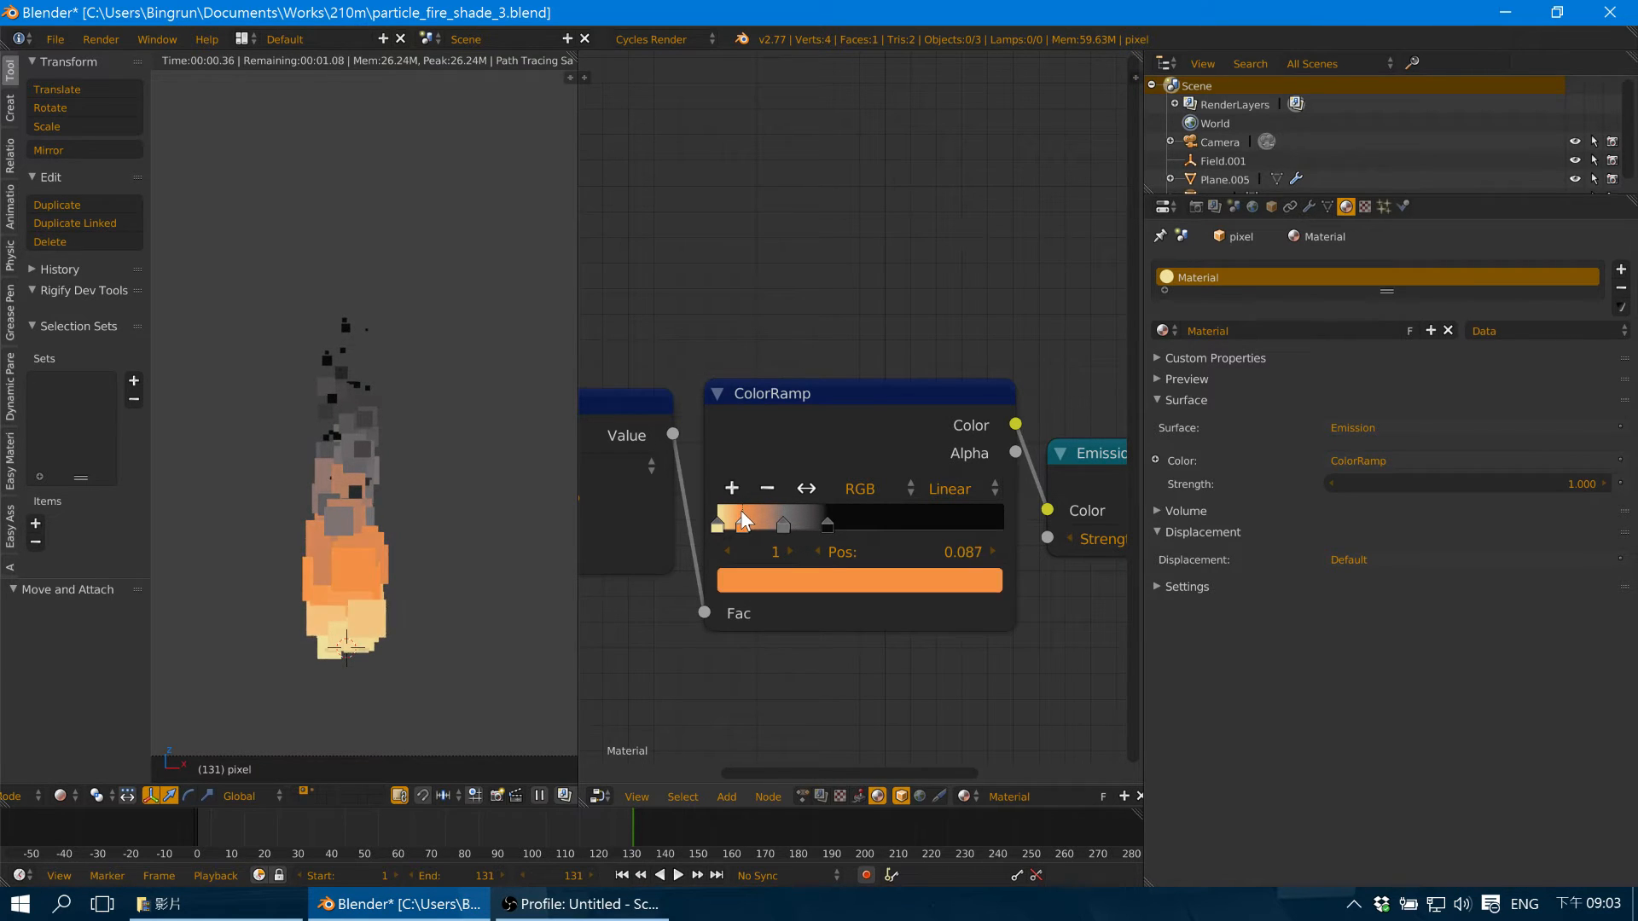
# Check the rendered fire within the whole camera frame and return the 3D view's shading to Solid.
pyautogui.scroll(-5, 409, 290)
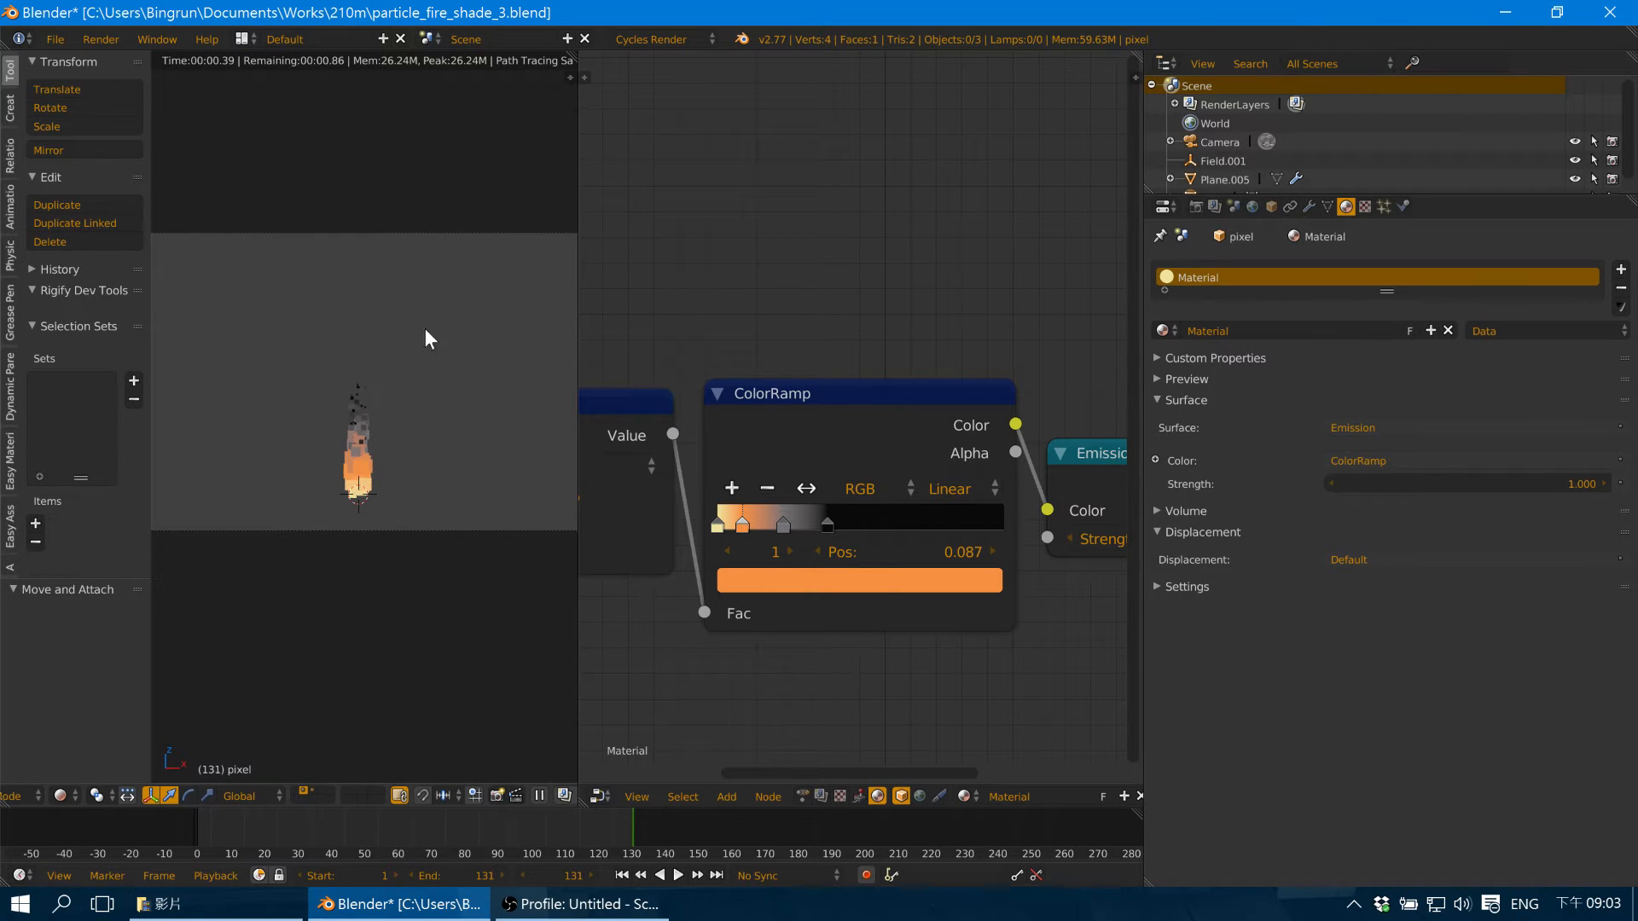
pyautogui.scroll(3, 427, 338)
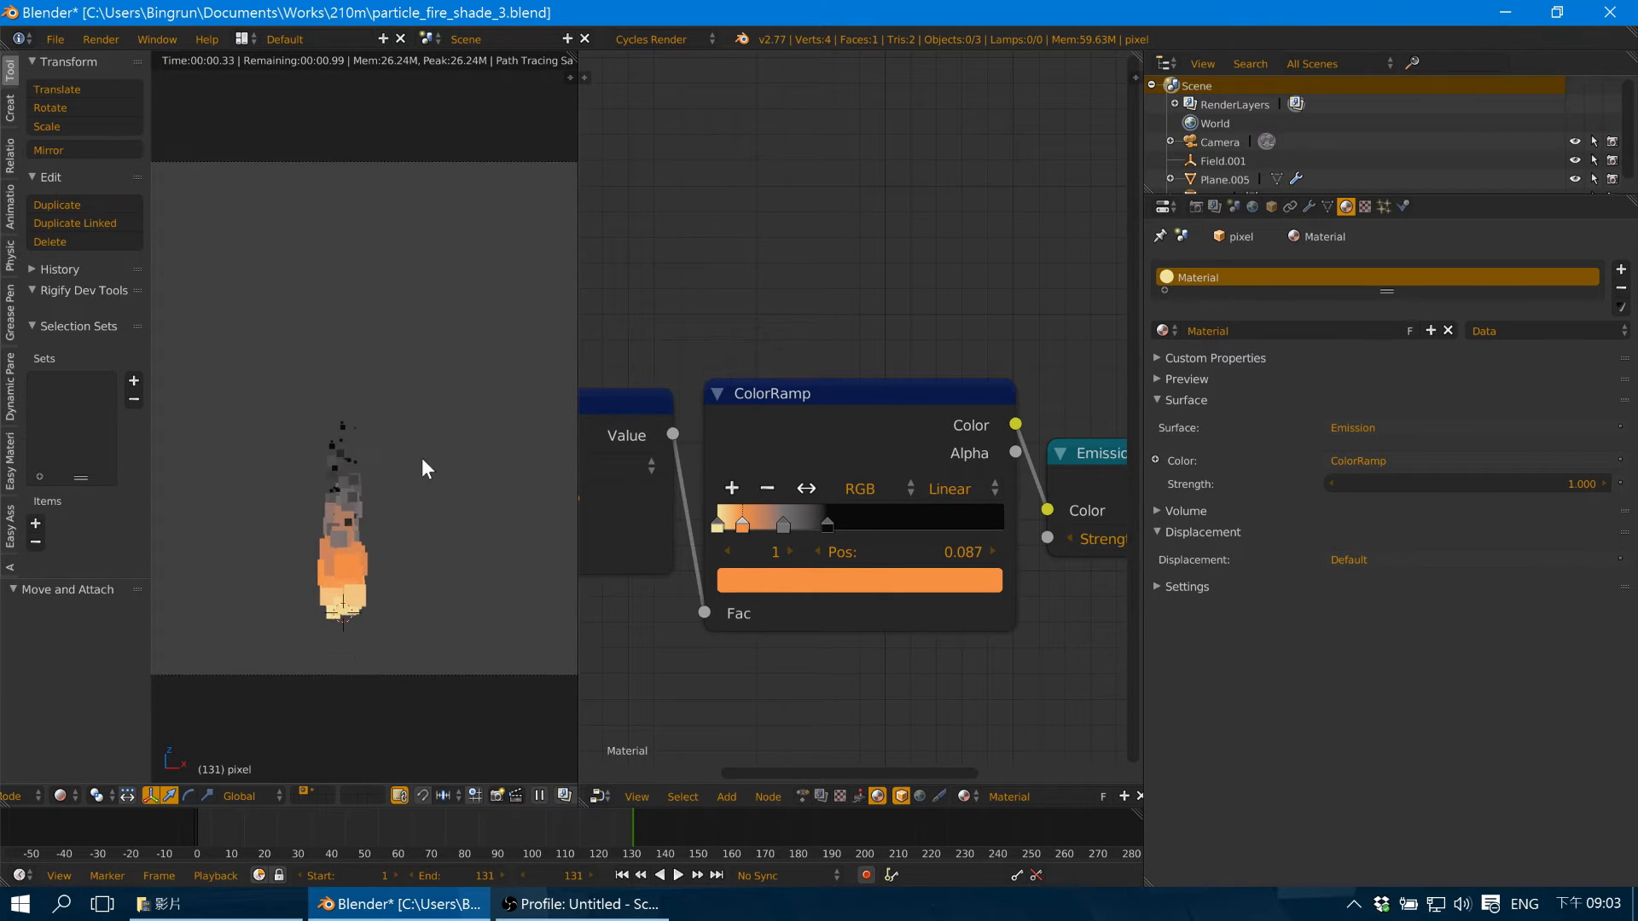
pyautogui.keyDown('shift'); pyautogui.moveTo(427, 459); pyautogui.dragTo(438, 416, button='middle'); pyautogui.keyUp('shift')
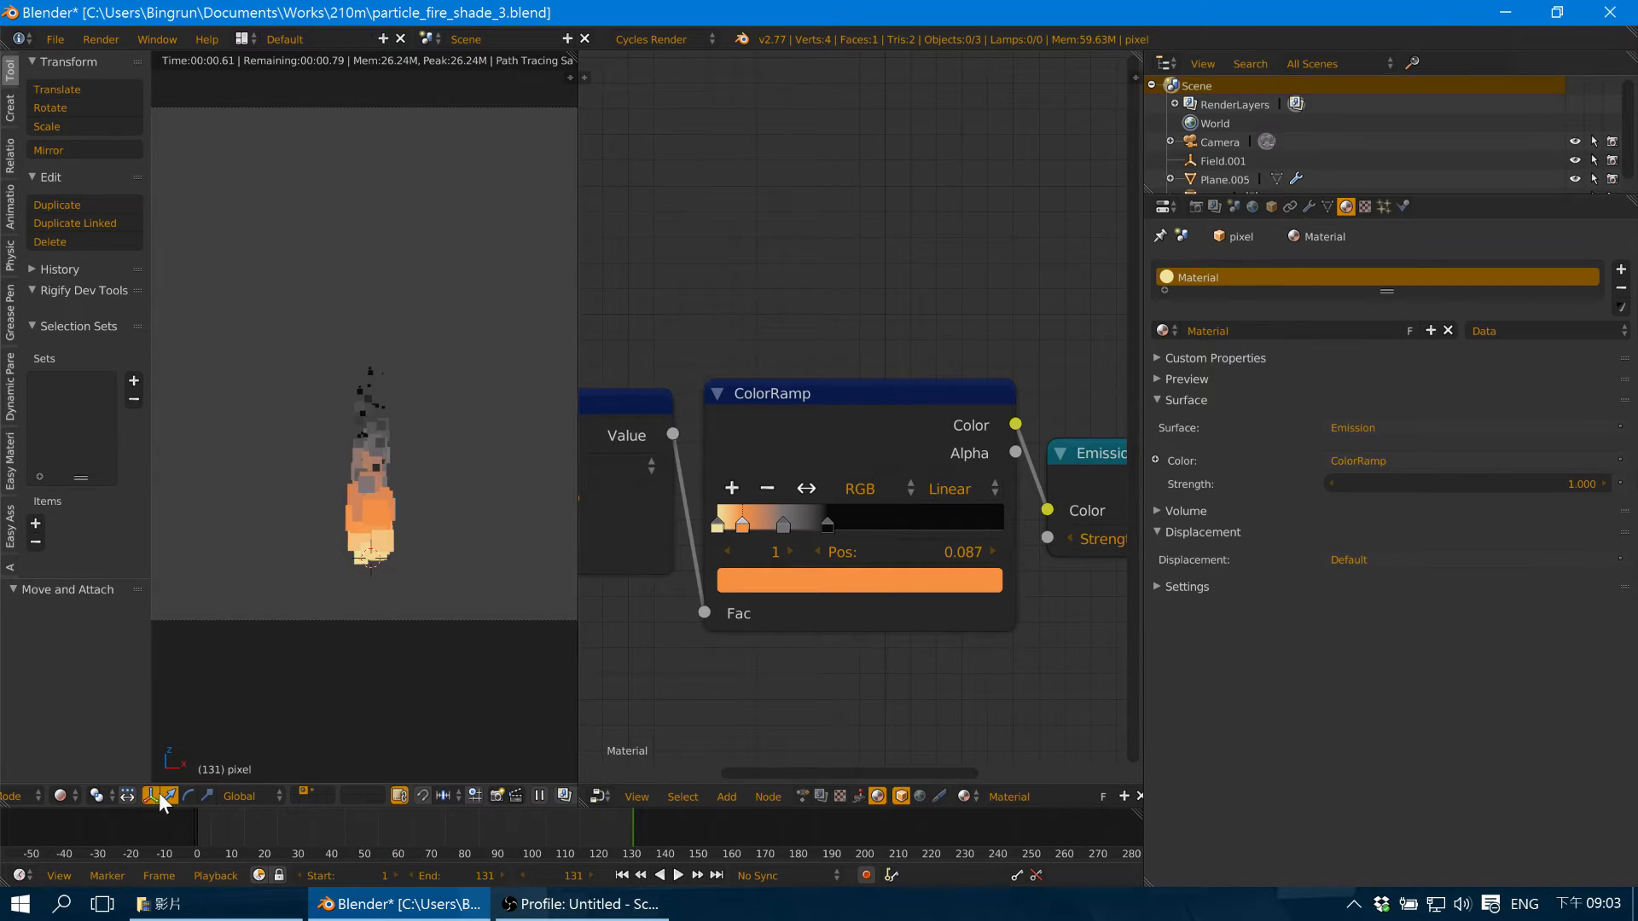
pyautogui.click(60, 795)
pyautogui.click(94, 724)
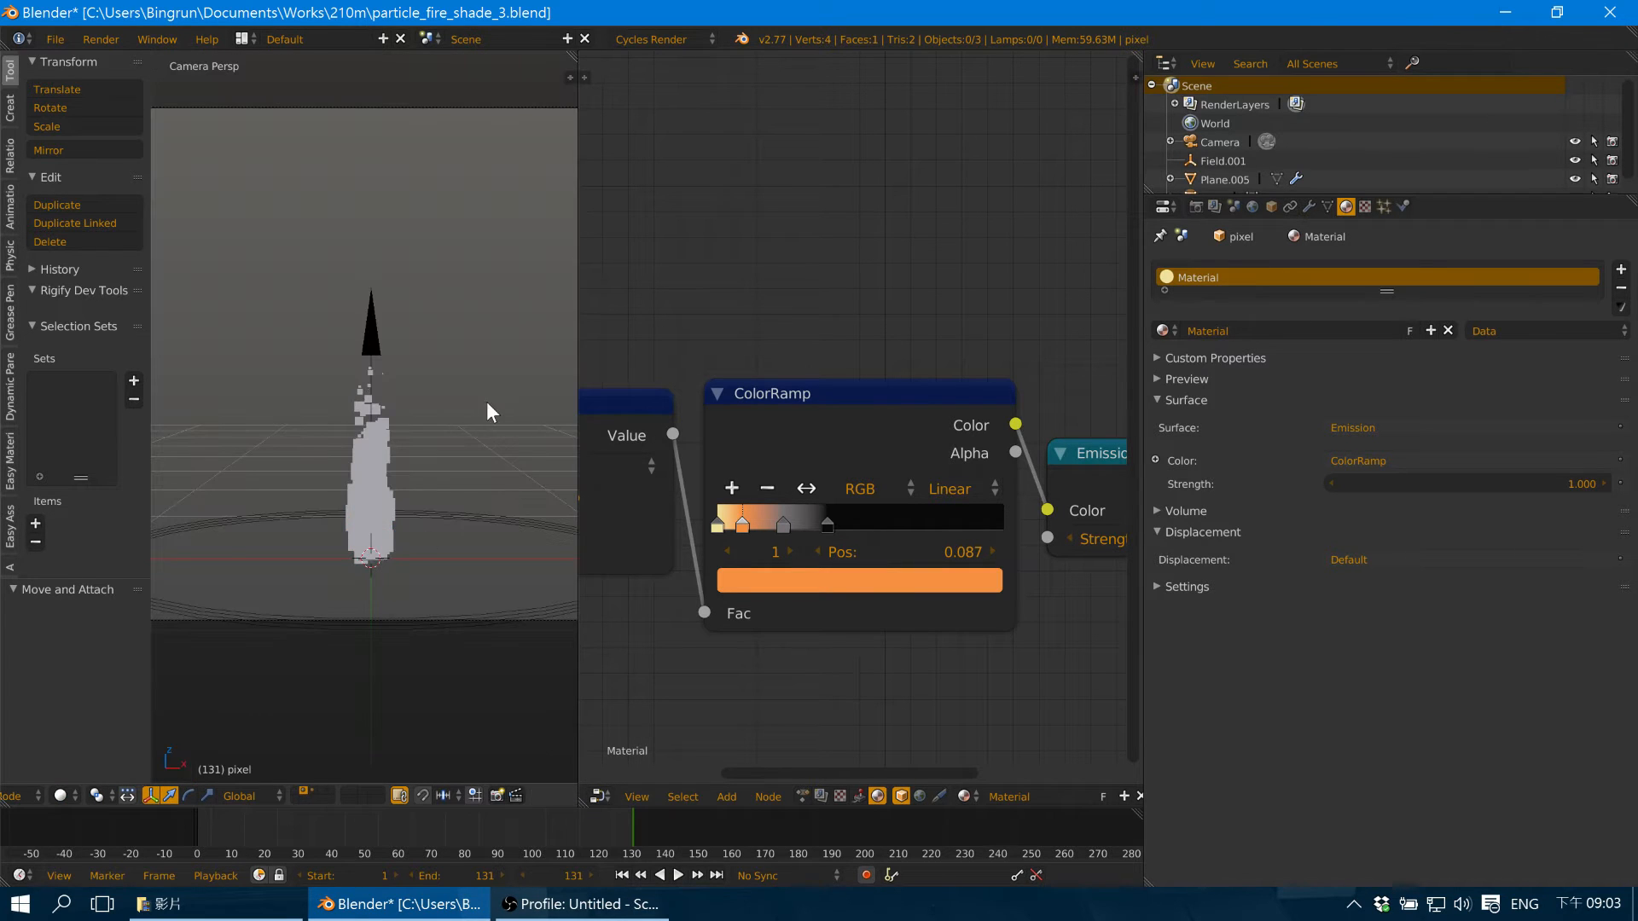
pyautogui.keyDown('shift'); pyautogui.moveTo(487, 401); pyautogui.dragTo(450, 426, button='middle'); pyautogui.keyUp('shift')
# Set the render resolution to 1024 by 1024 px at 100% scale.
pyautogui.click(1197, 207)
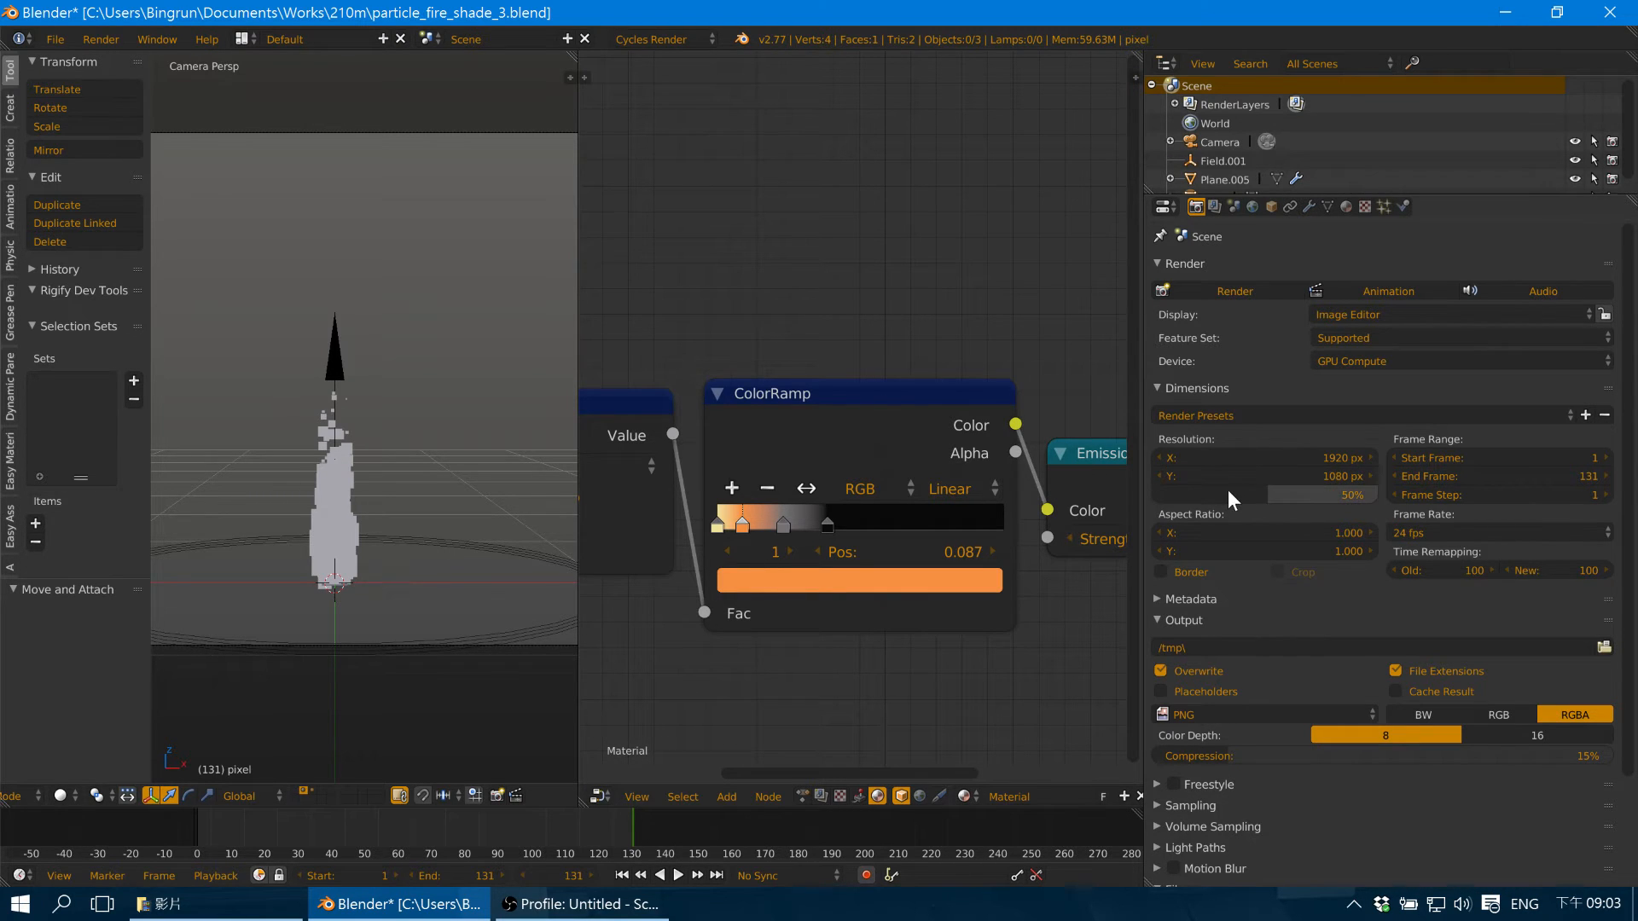
pyautogui.moveTo(1227, 491); pyautogui.dragTo(1245, 491)
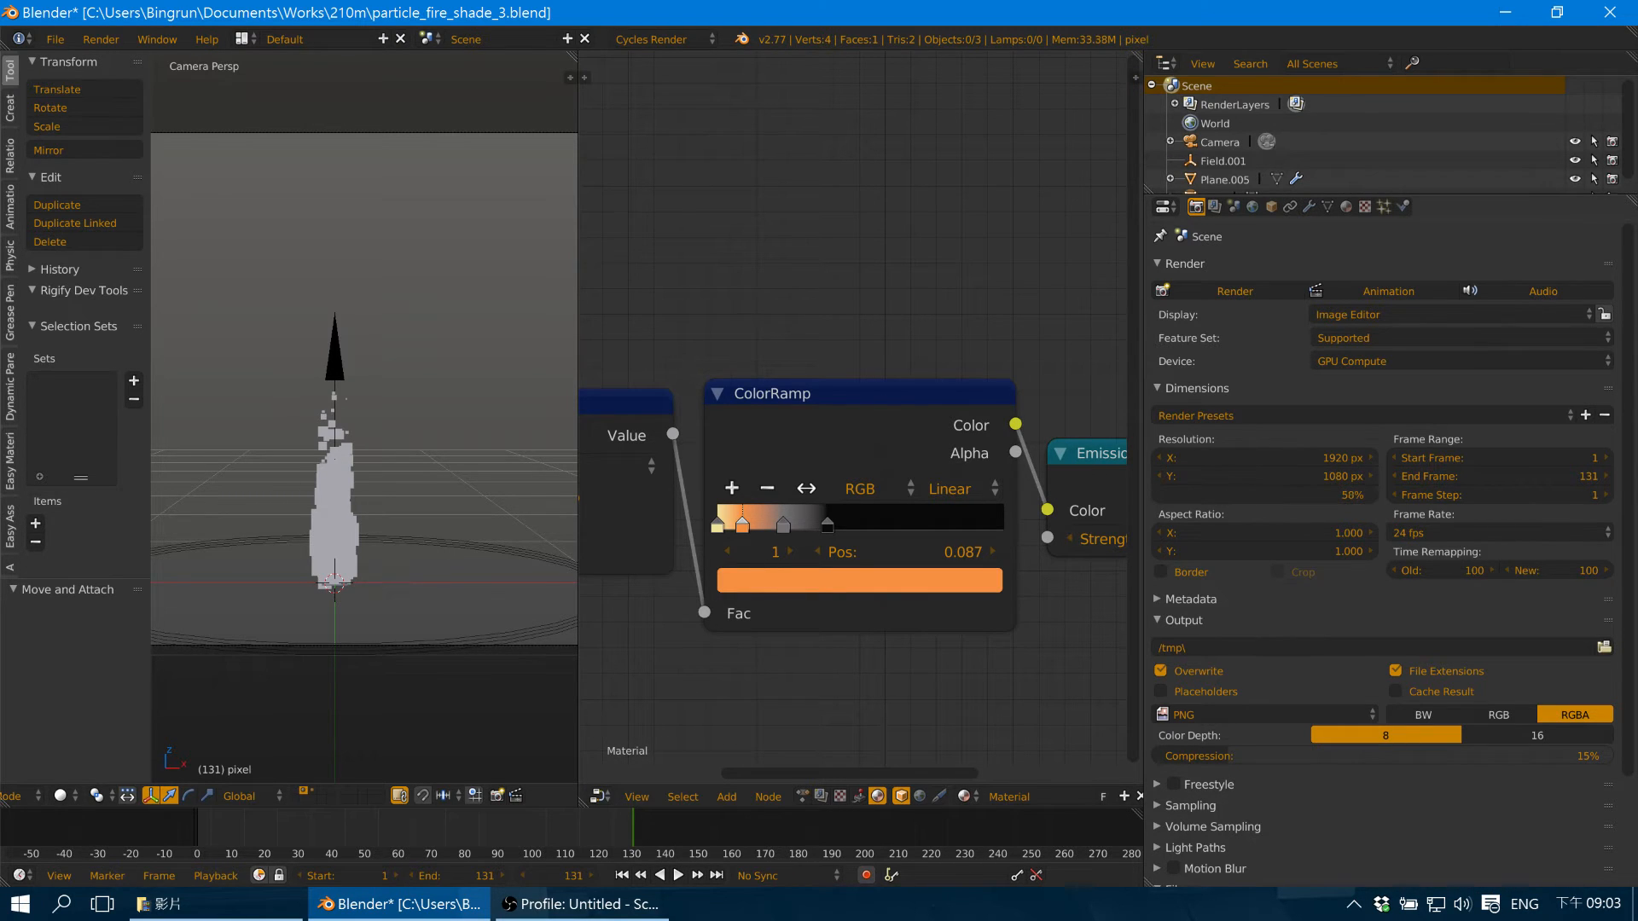
pyautogui.click(1273, 456)
pyautogui.write('1024')
pyautogui.press('Tab')
pyautogui.write('1024')
pyautogui.press('Return')
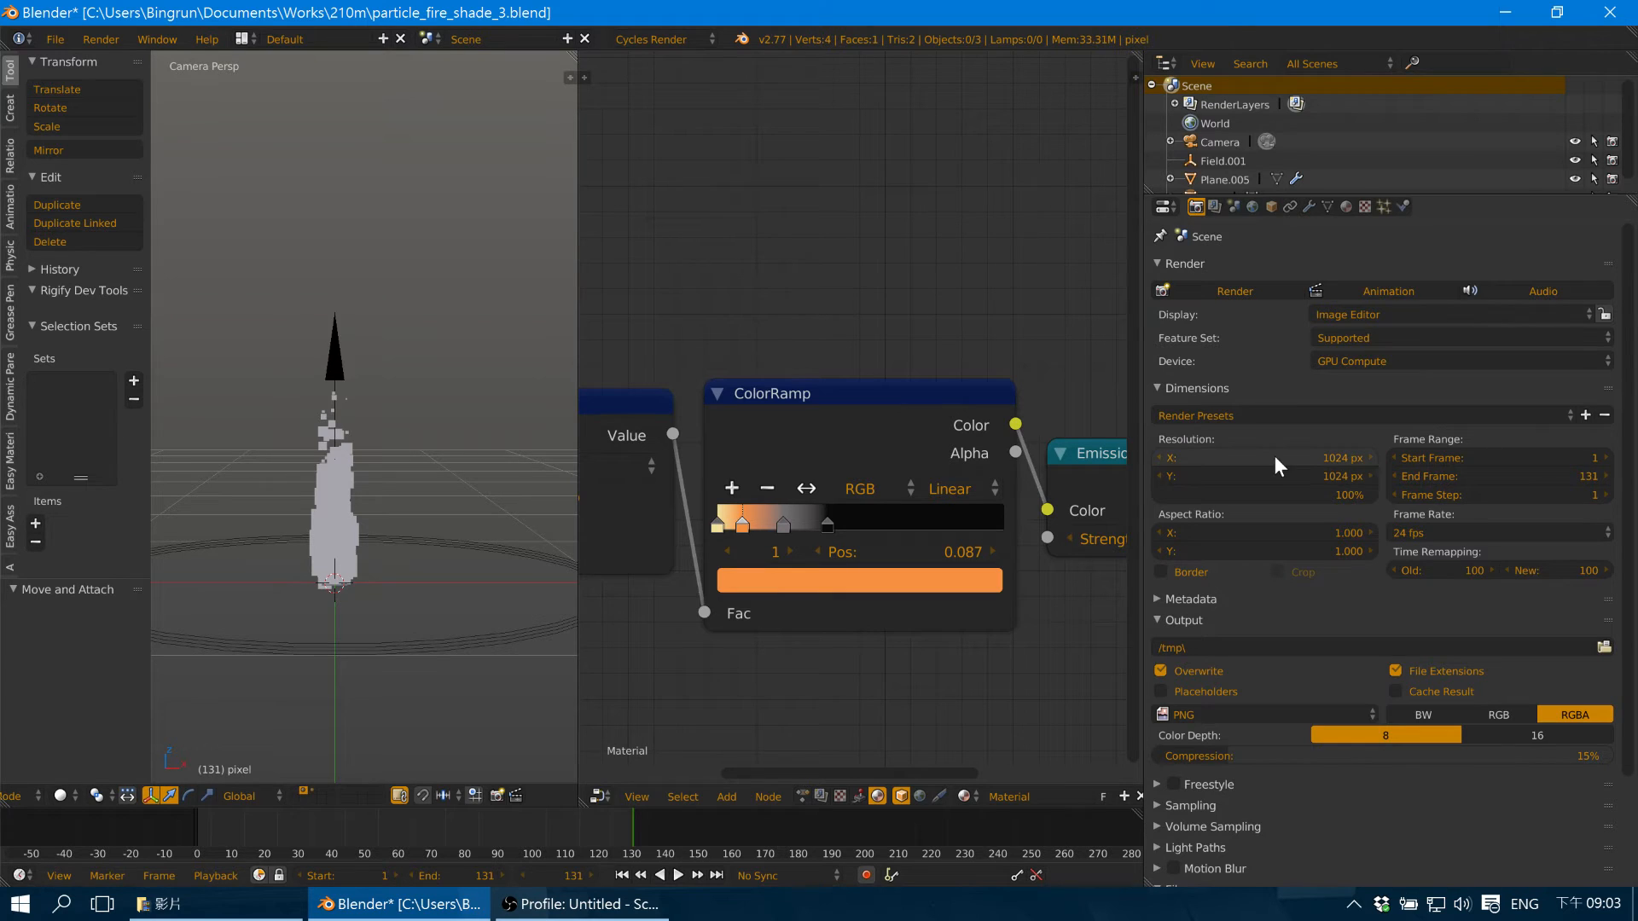
# Select the camera and move it about 1.72 units along its local Z axis, closer to the fire.
pyautogui.scroll(-5, 413, 273)
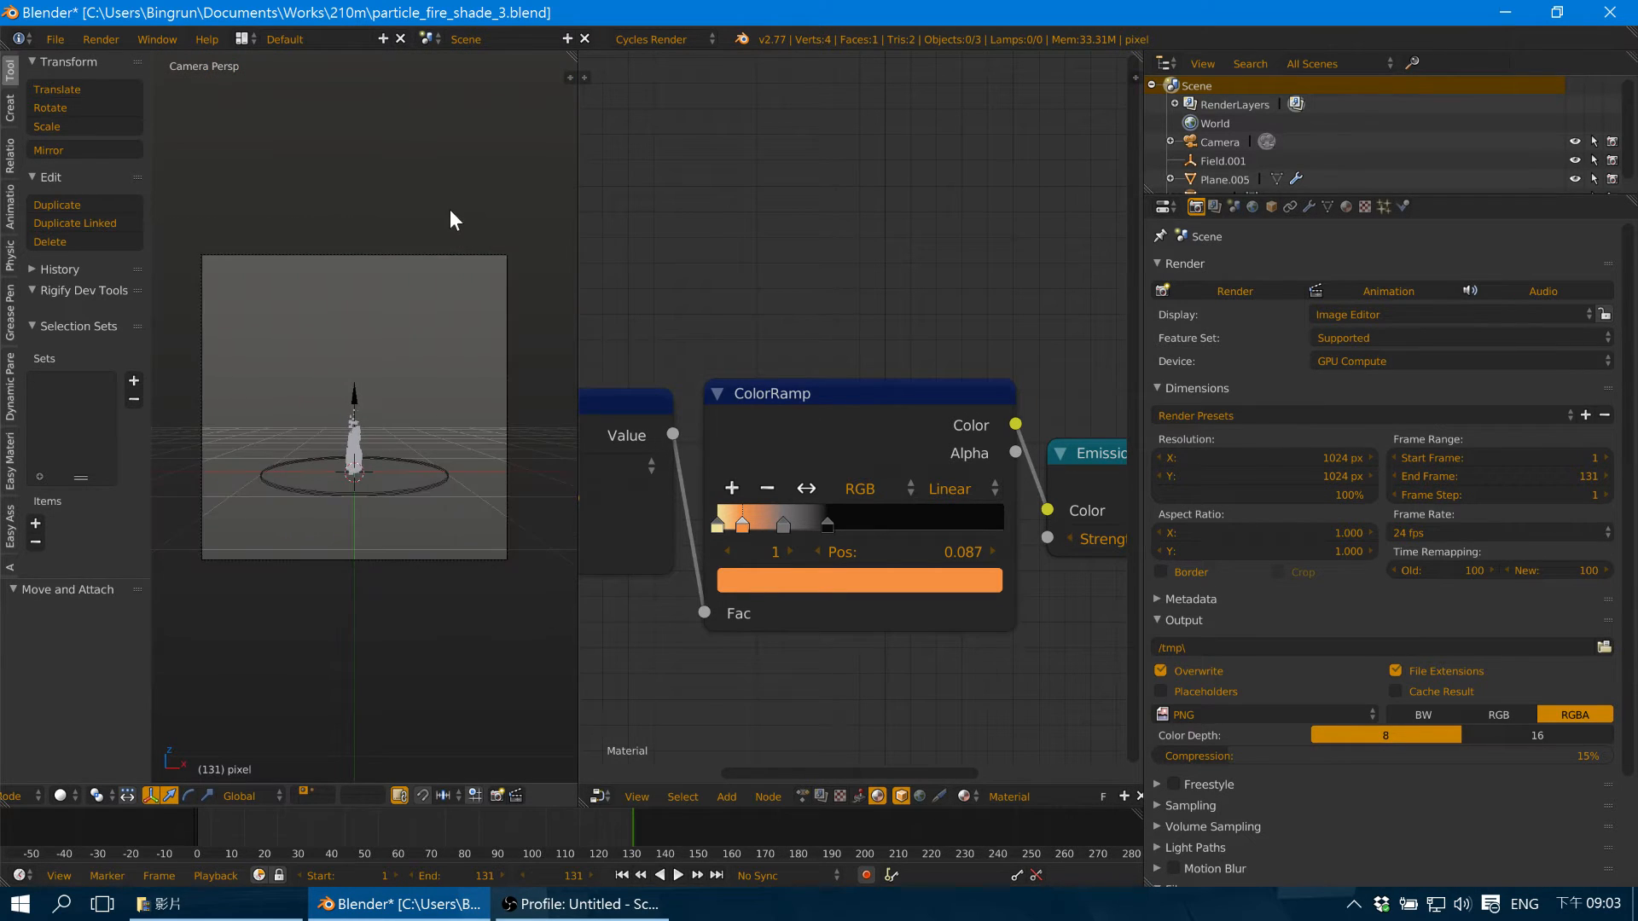
pyautogui.scroll(2, 460, 260)
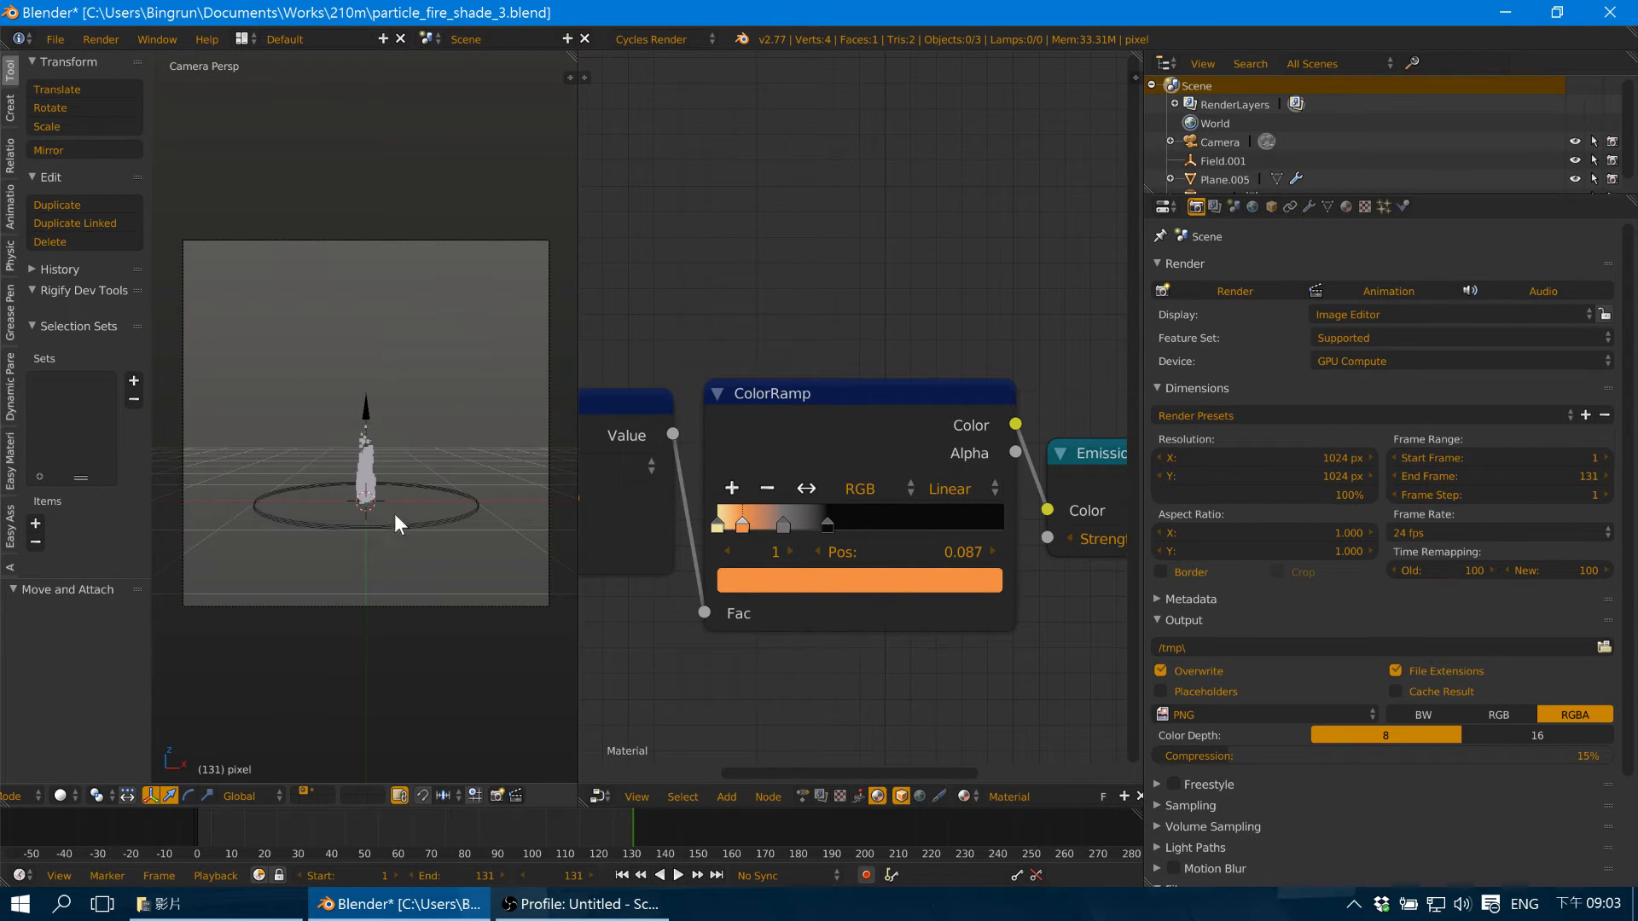
pyautogui.rightClick(488, 243)
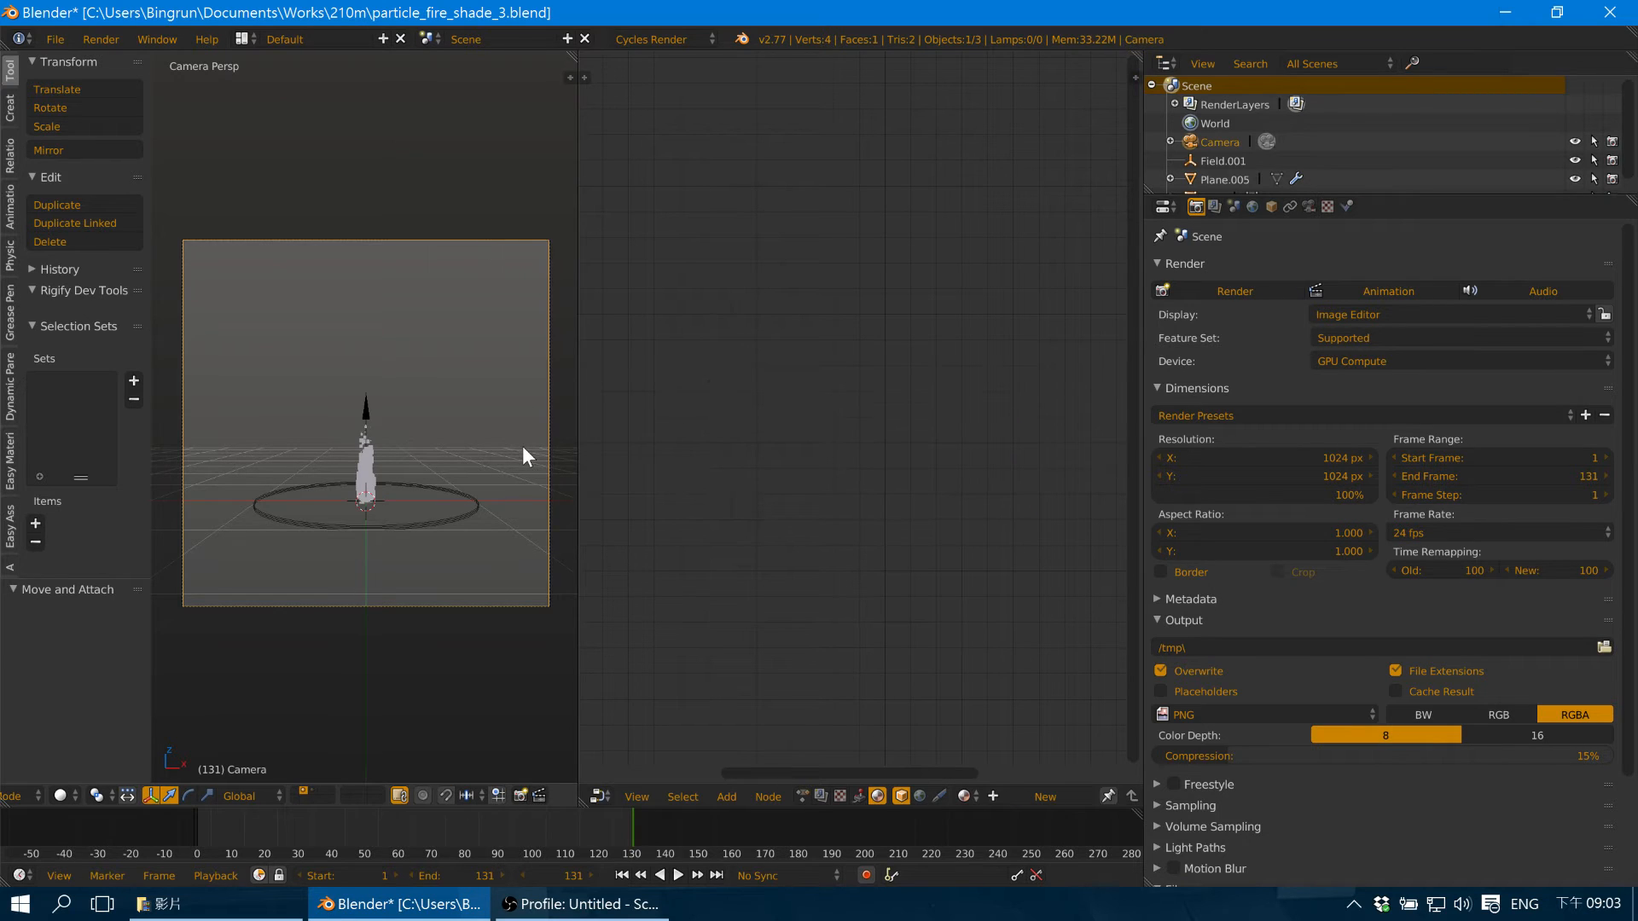
pyautogui.keyDown('shift'); pyautogui.moveTo(511, 453); pyautogui.dragTo(482, 450, button='middle'); pyautogui.keyUp('shift')
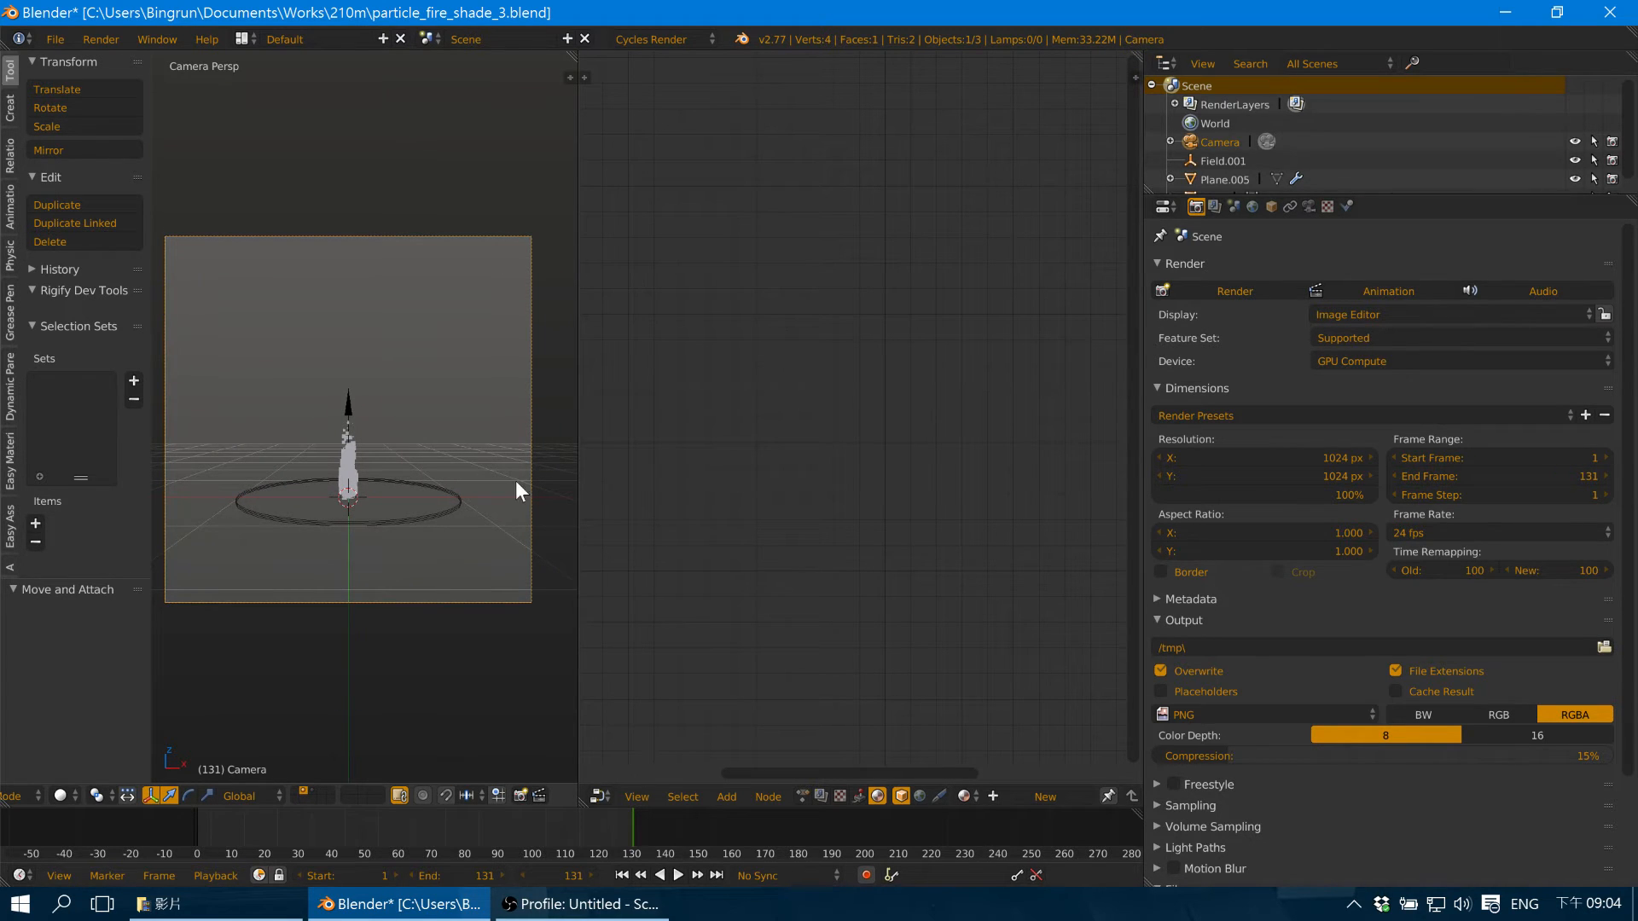
pyautogui.press('g')
pyautogui.press('z')
pyautogui.press('z')
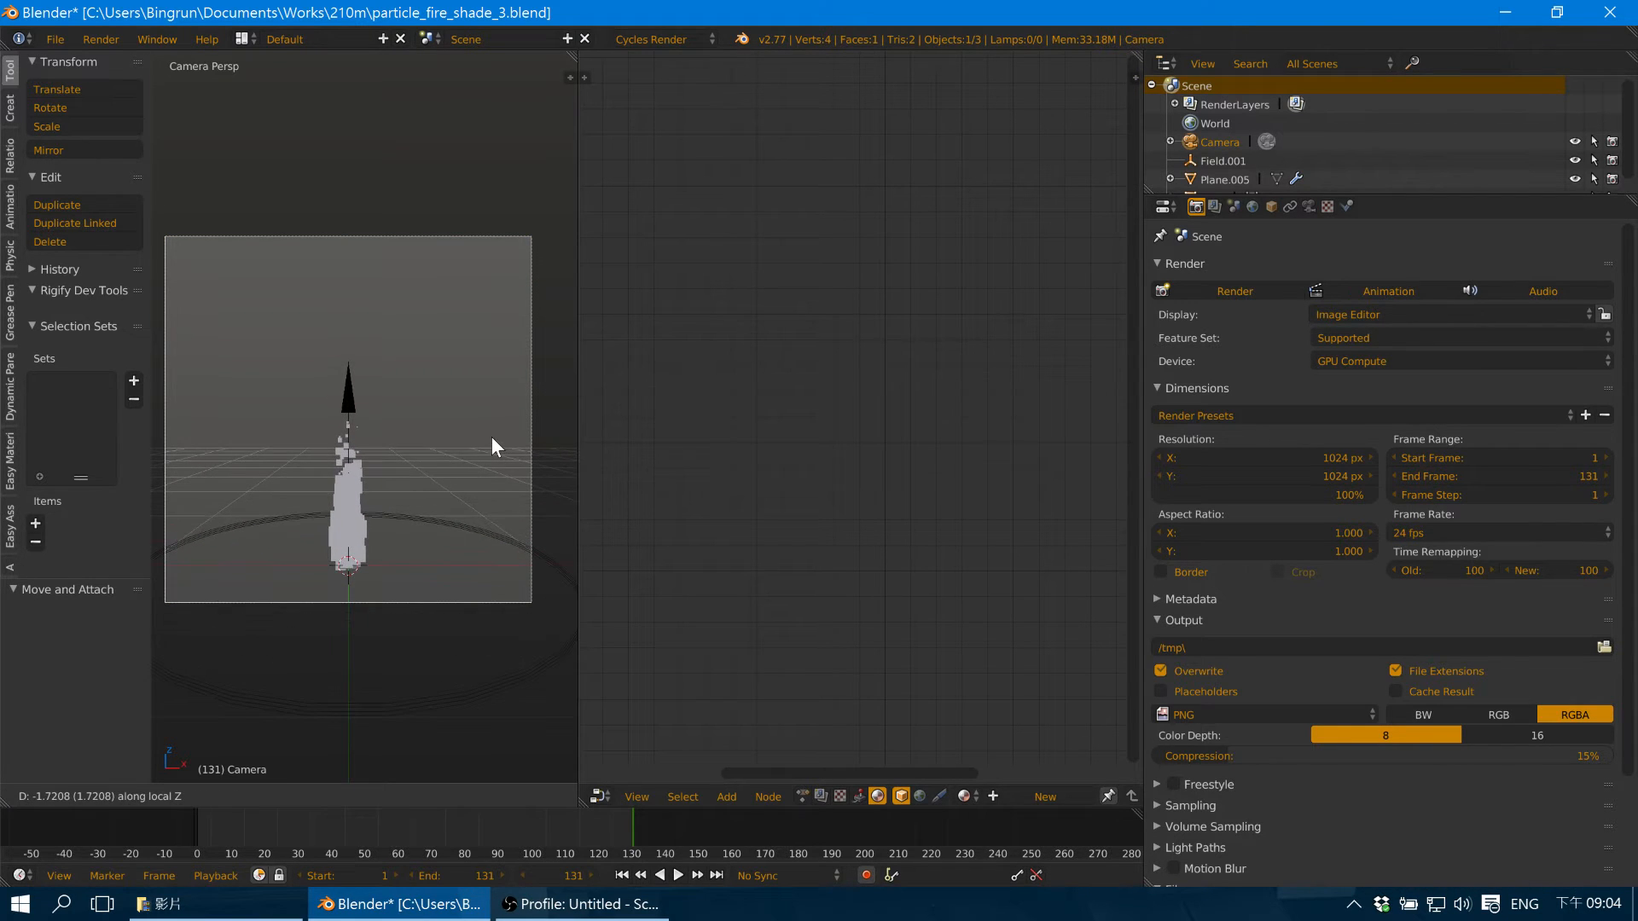
pyautogui.click(494, 437)
# Lower the camera by about 0.195 units along the Z axis to raise the fire within the frame.
pyautogui.keyDown('shift'); pyautogui.moveTo(495, 433); pyautogui.dragTo(467, 468, button='middle'); pyautogui.keyUp('shift')
pyautogui.press('g')
pyautogui.press('z')
pyautogui.press('z')
pyautogui.click(463, 383)
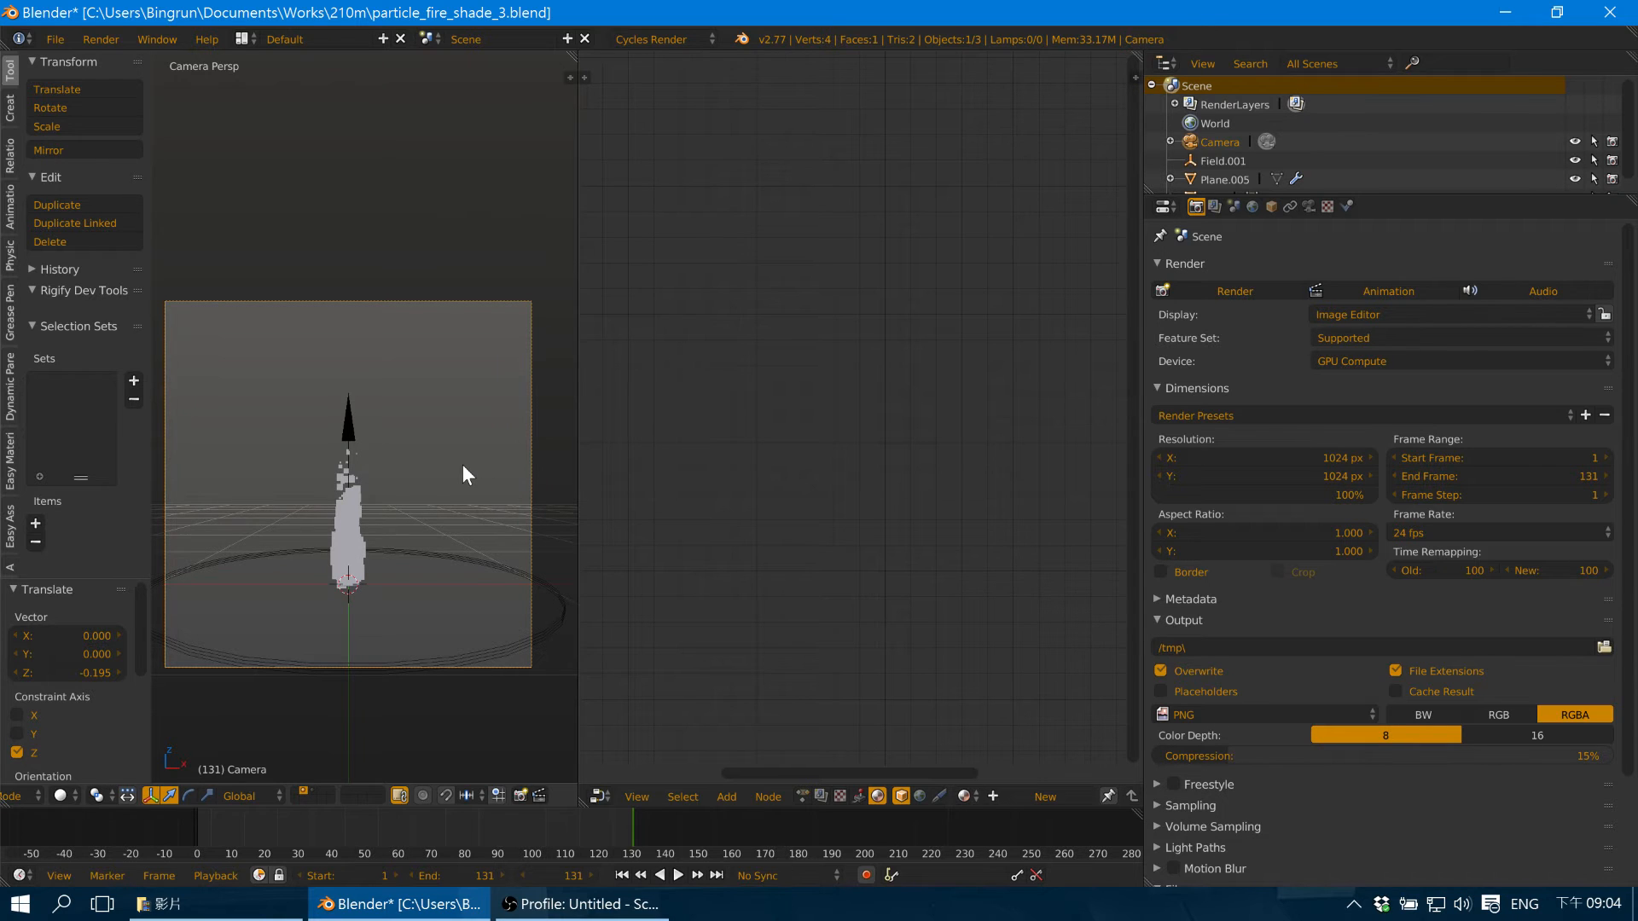
# Render the current frame and examine the fire particles' colors and edges up close.
pyautogui.press('F12')
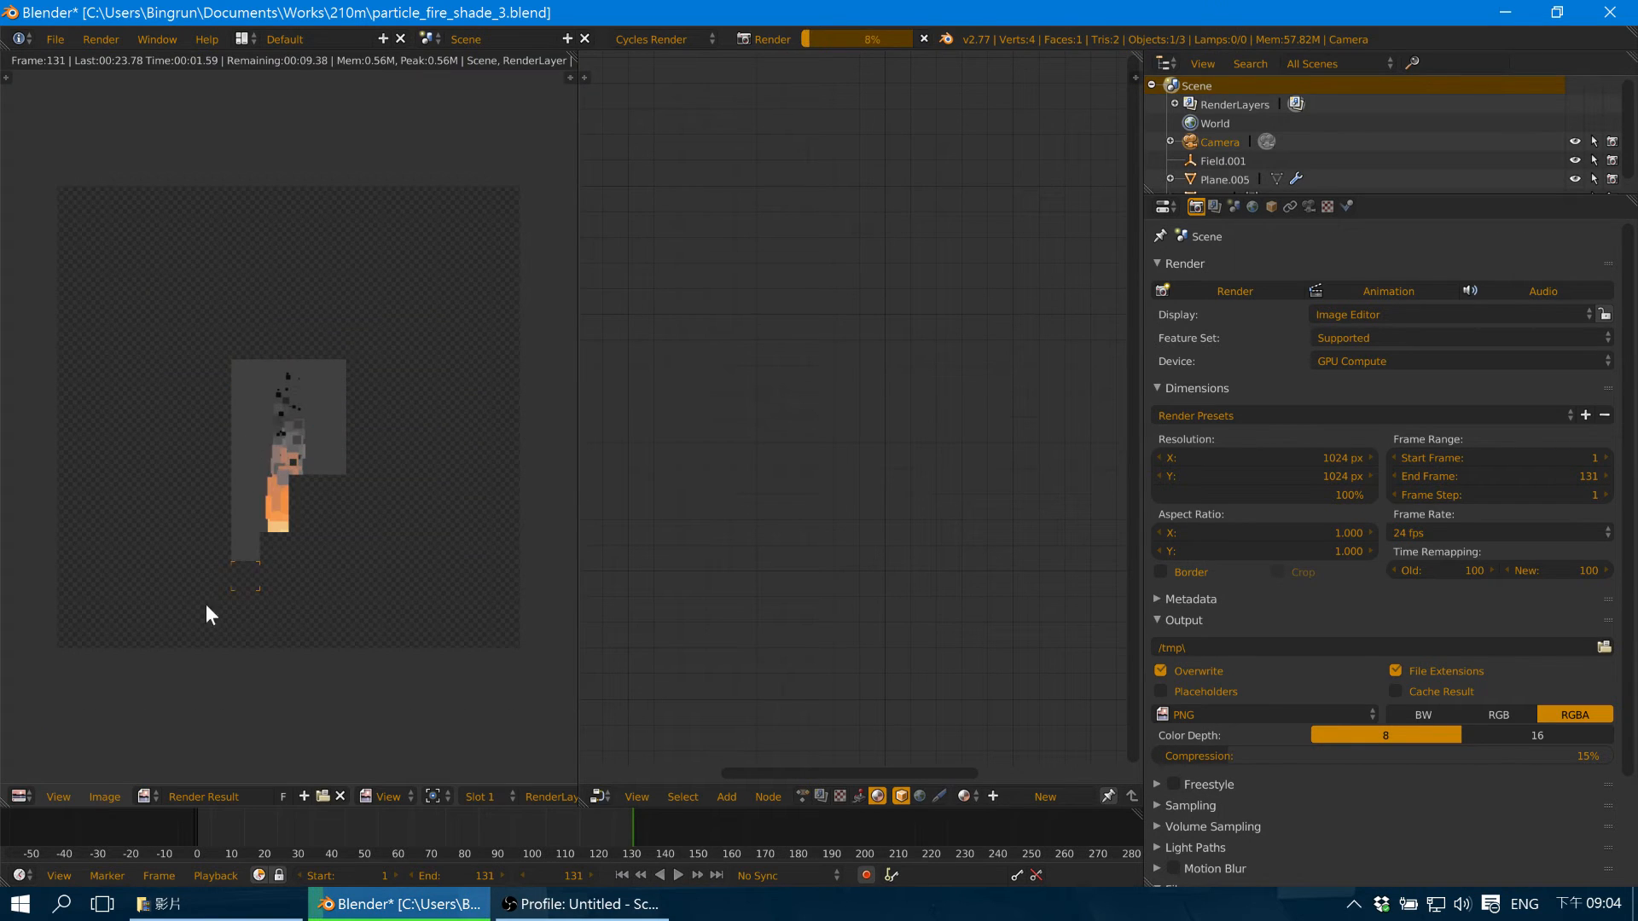
pyautogui.scroll(6, 329, 512)
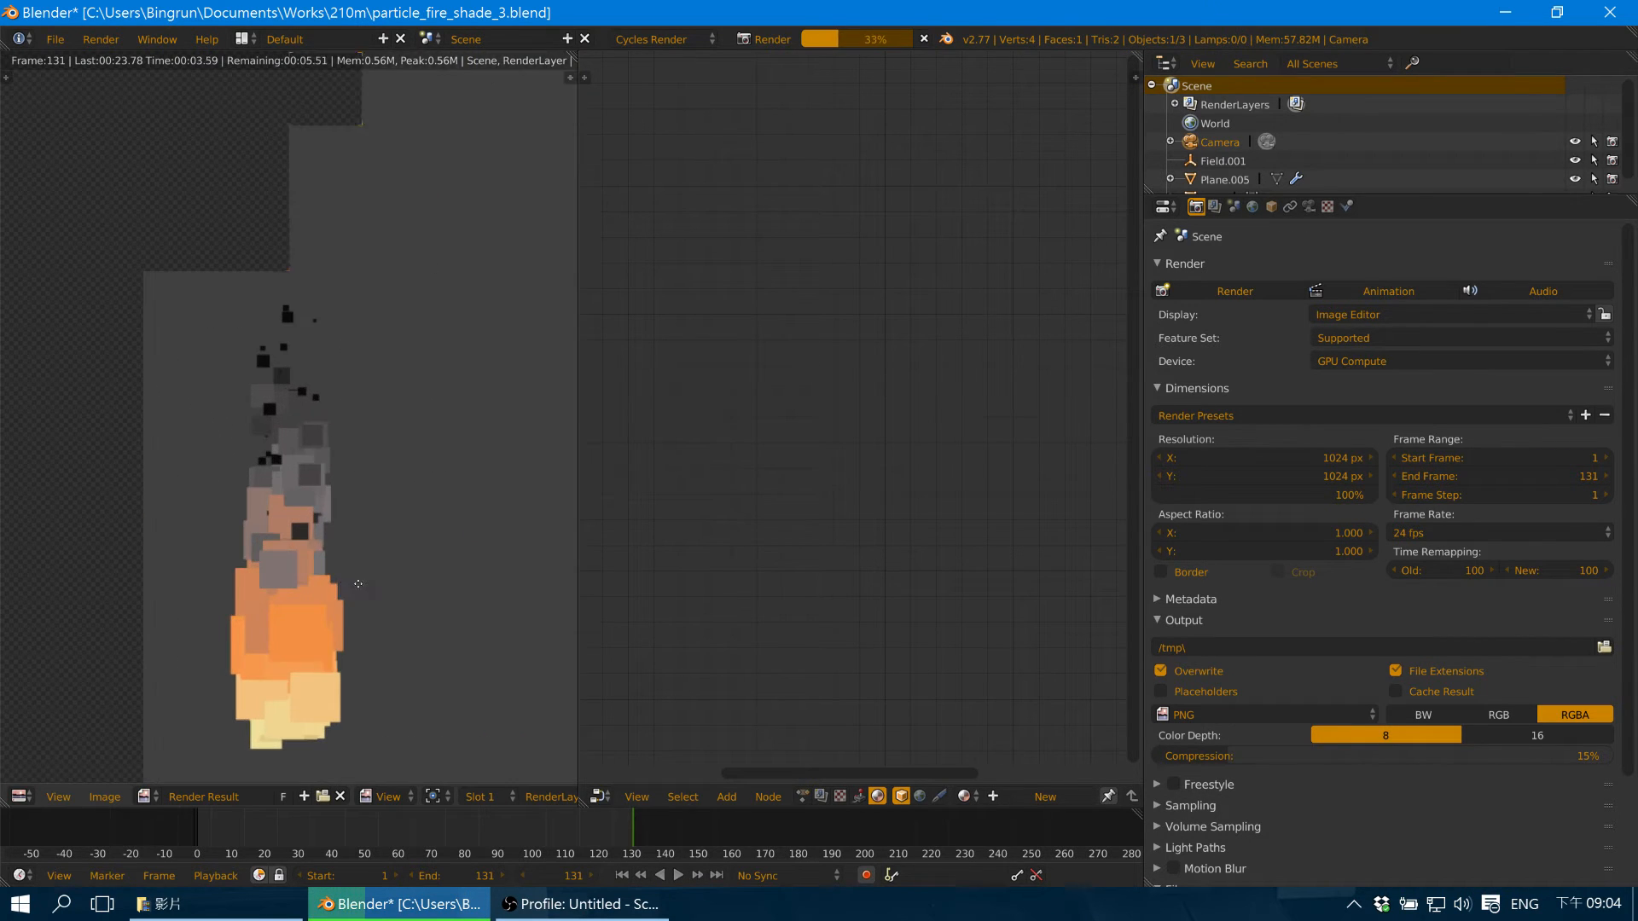
pyautogui.scroll(3, 354, 512)
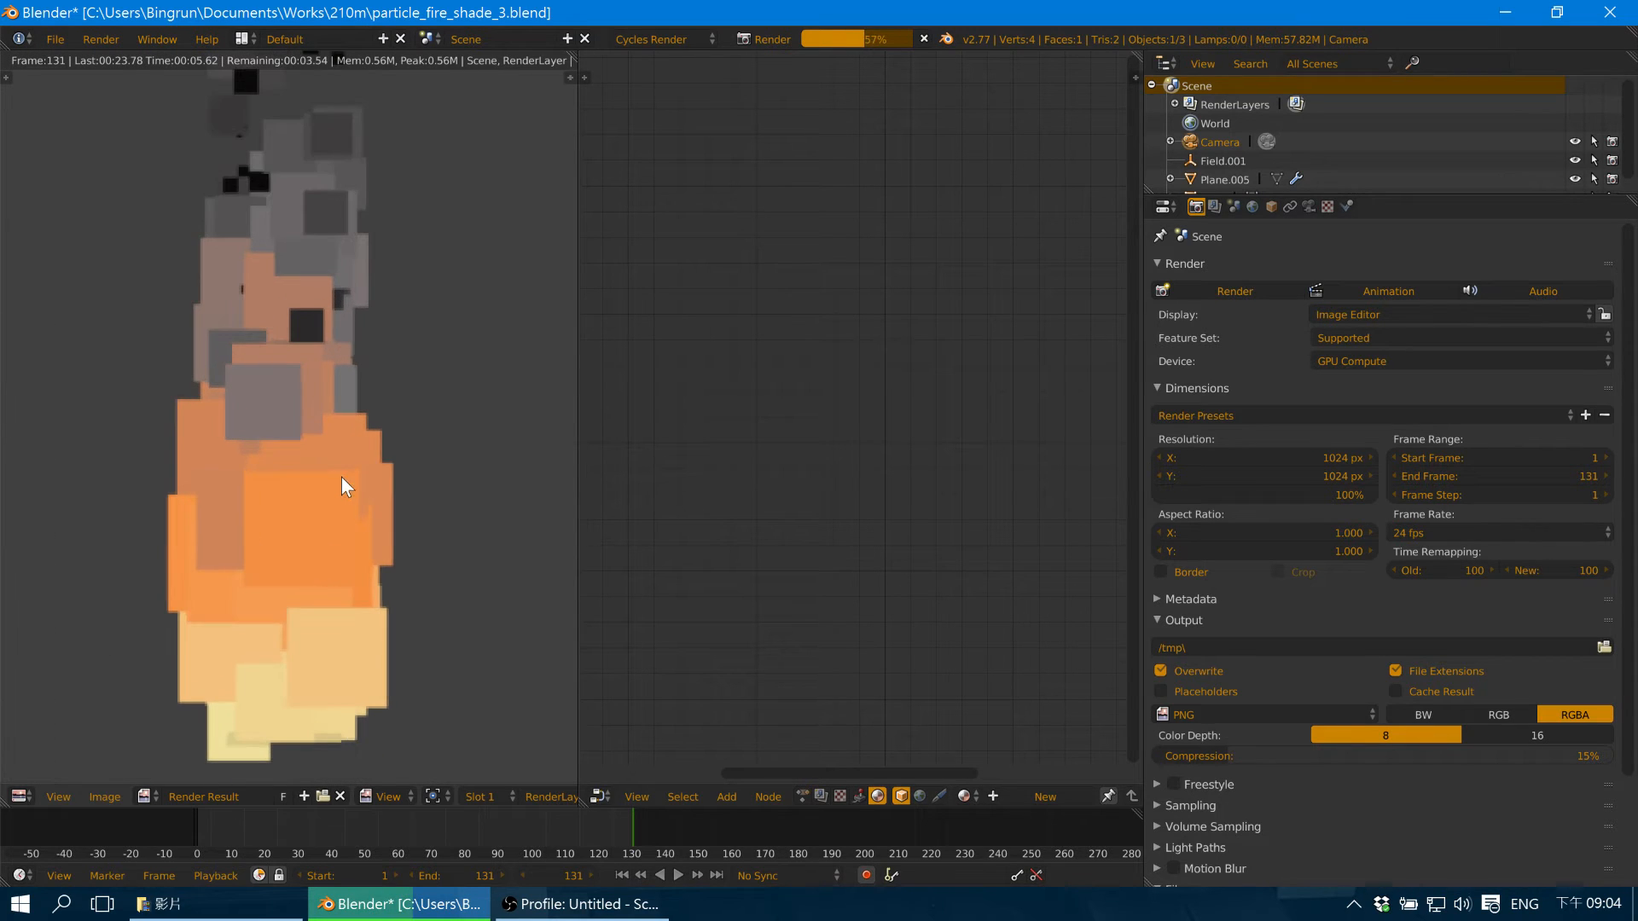
pyautogui.scroll(1, 401, 479)
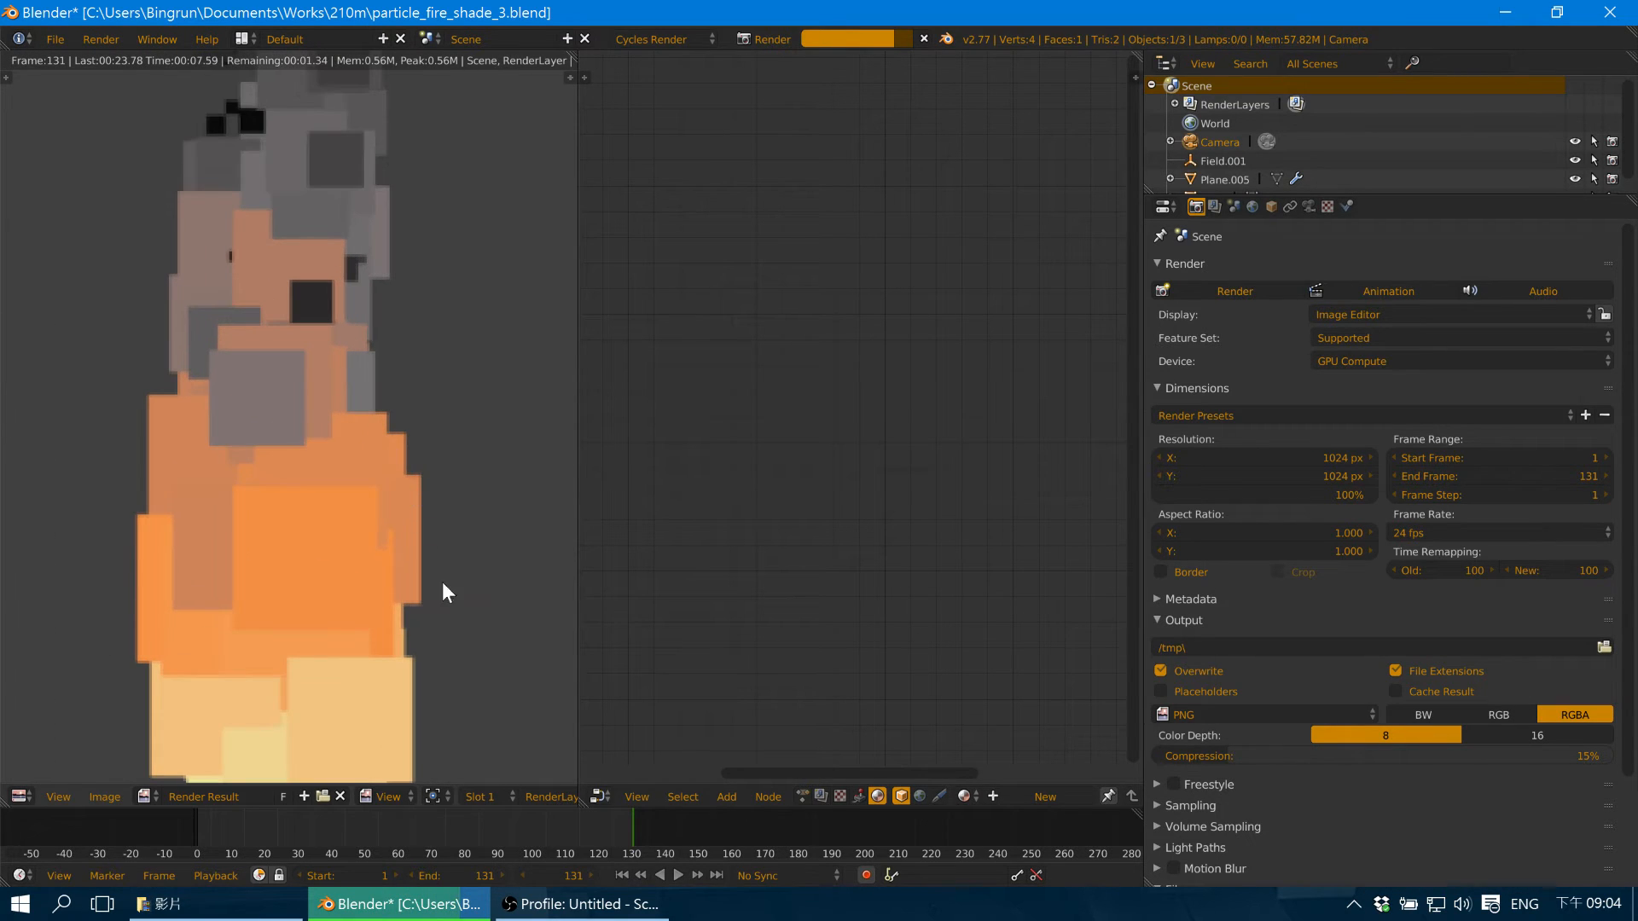
pyautogui.scroll(-1, 424, 587)
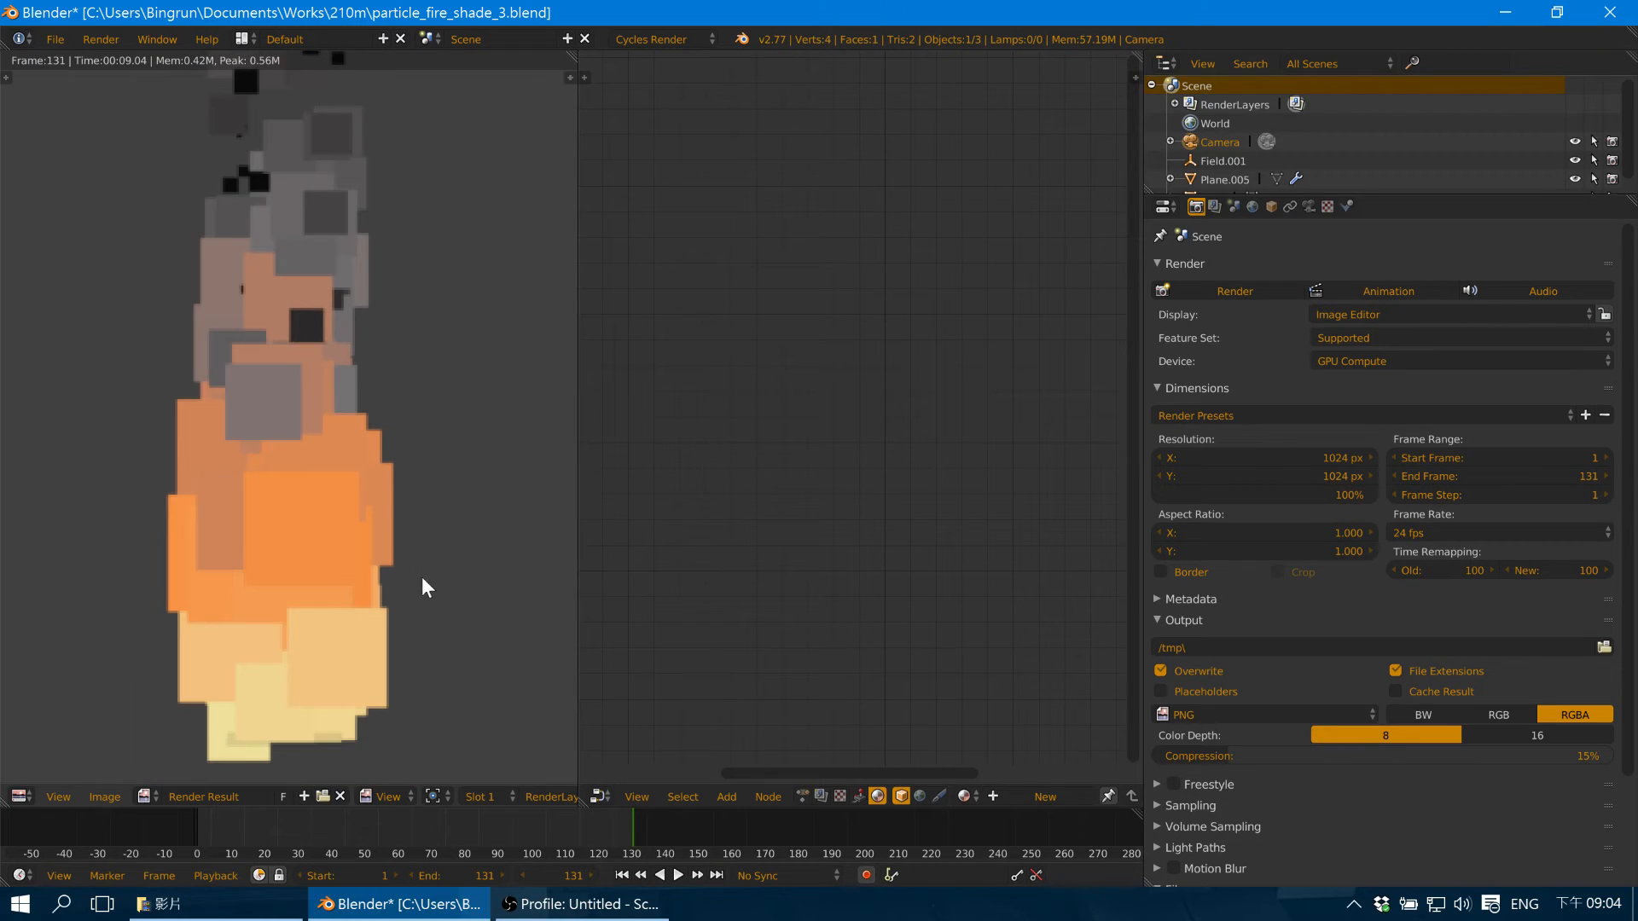
pyautogui.scroll(-2, 392, 546)
pyautogui.scroll(-1, 1418, 337)
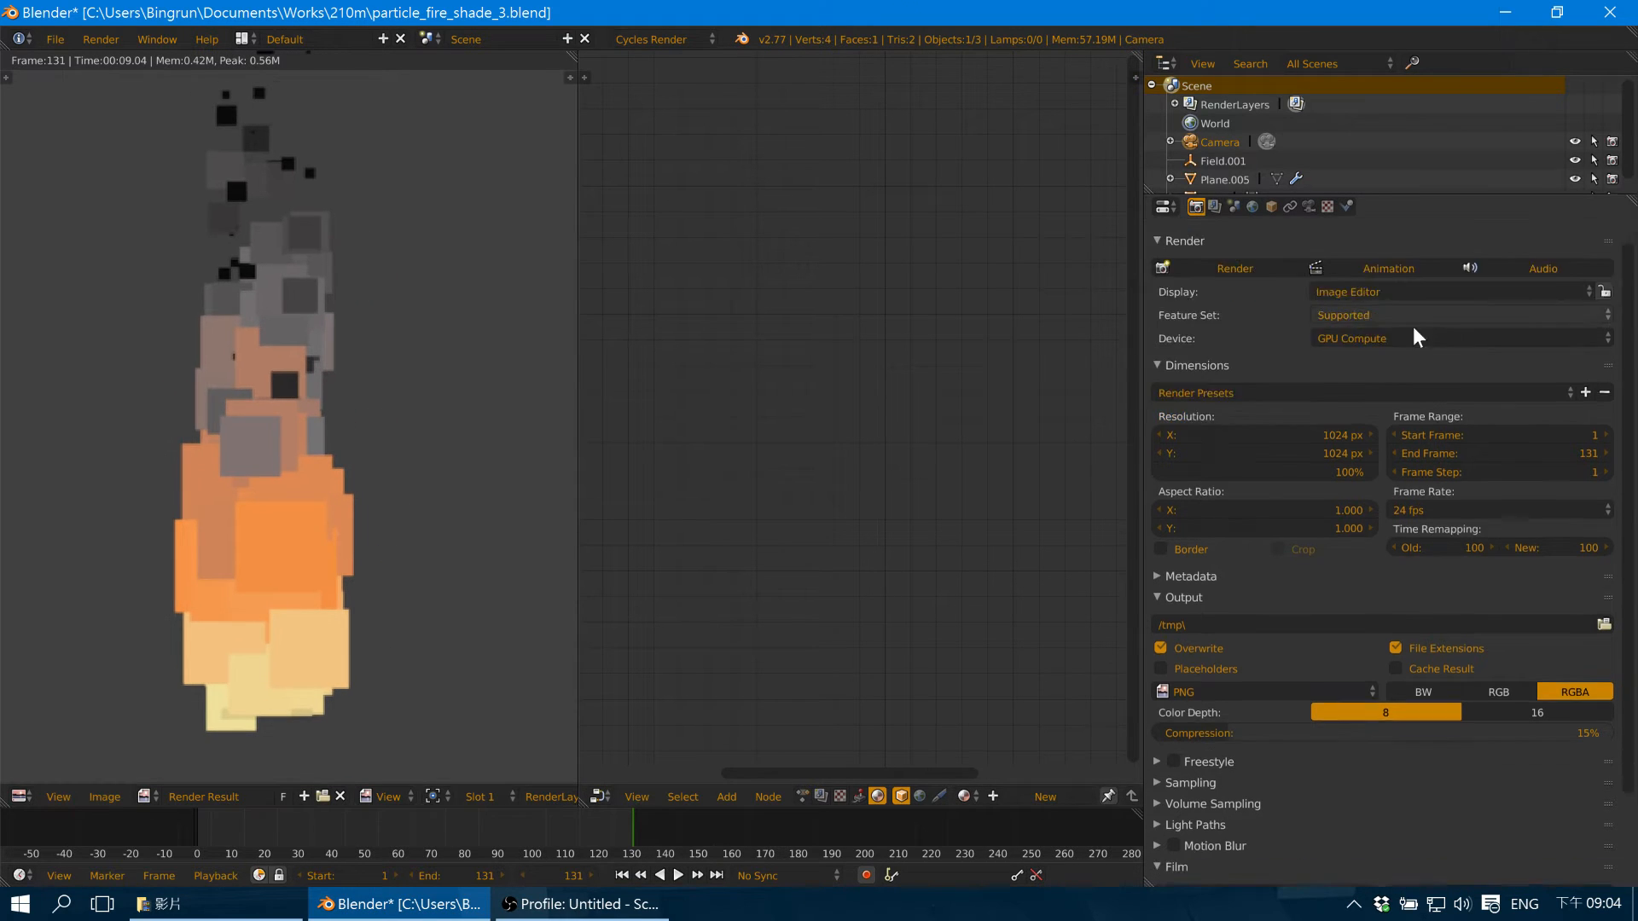
# Set the film's Blackman-Harris pixel filter width to 0.01 and re-render the frame to check the particle edges.
pyautogui.scroll(-3, 1418, 337)
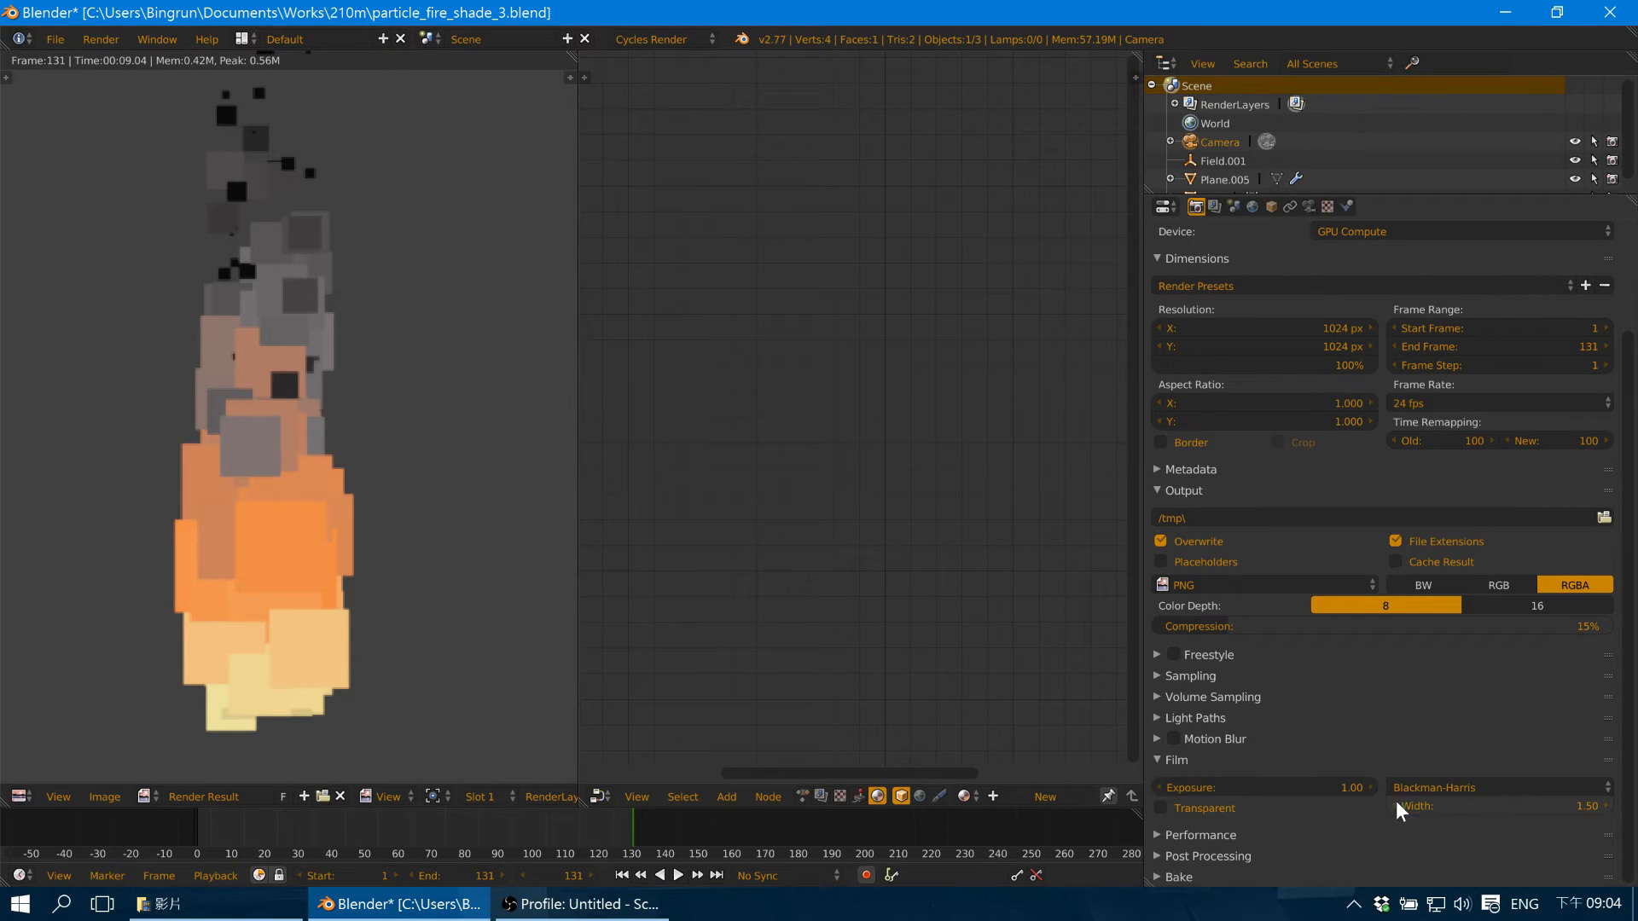
pyautogui.moveTo(1545, 805); pyautogui.dragTo(1407, 806)
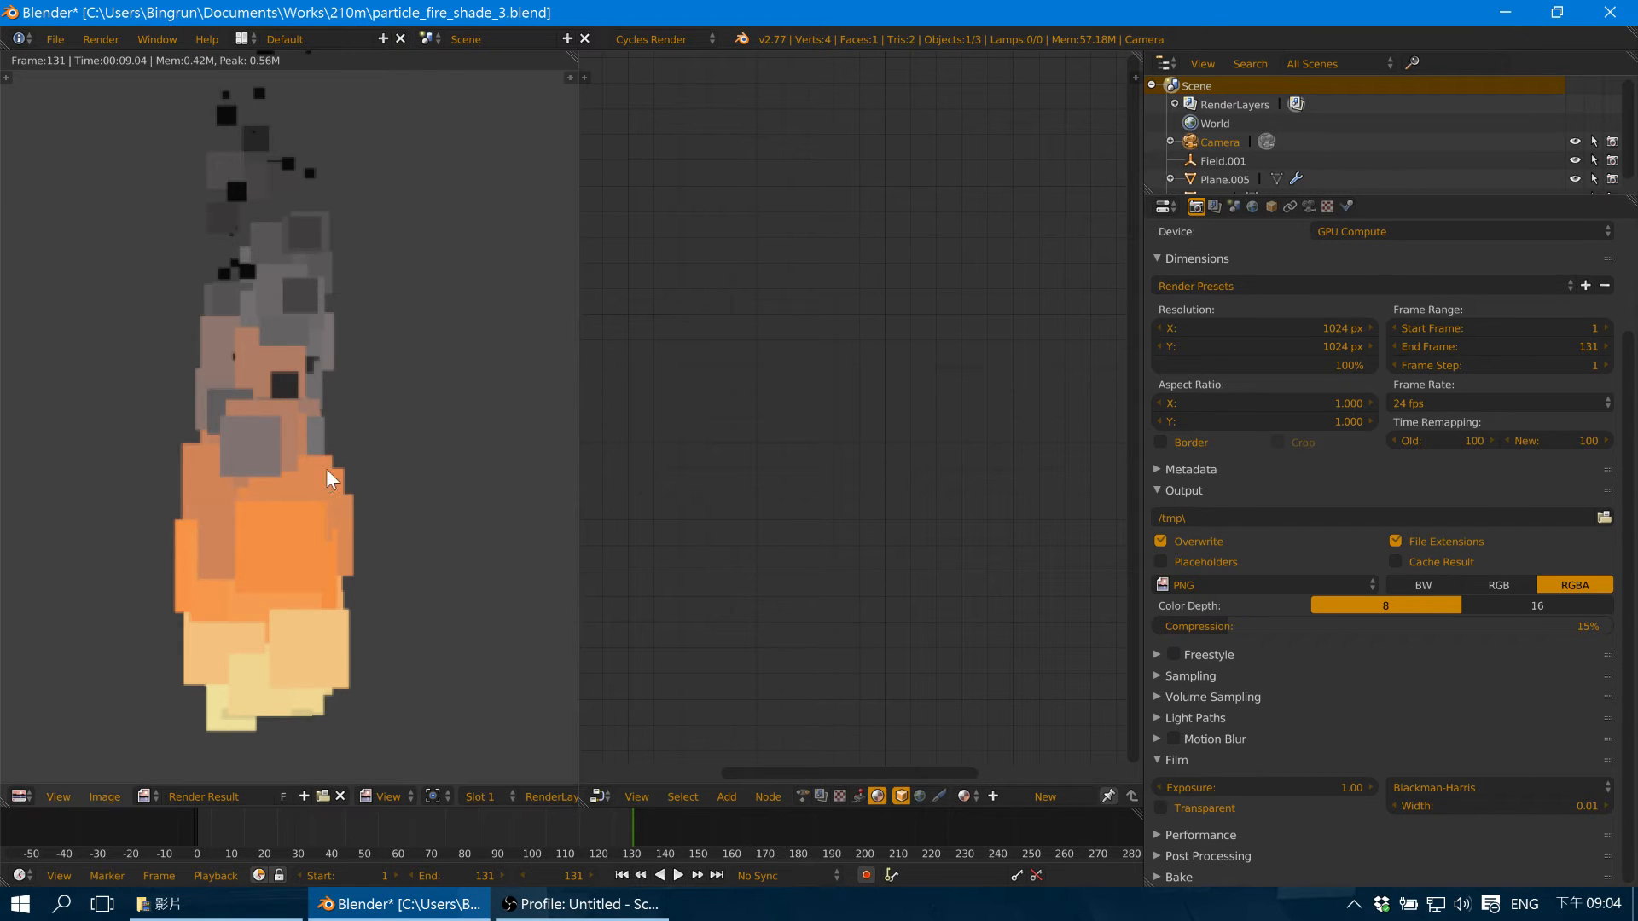
pyautogui.scroll(-2, 329, 469)
pyautogui.moveTo(420, 425); pyautogui.dragTo(452, 485, button='middle')
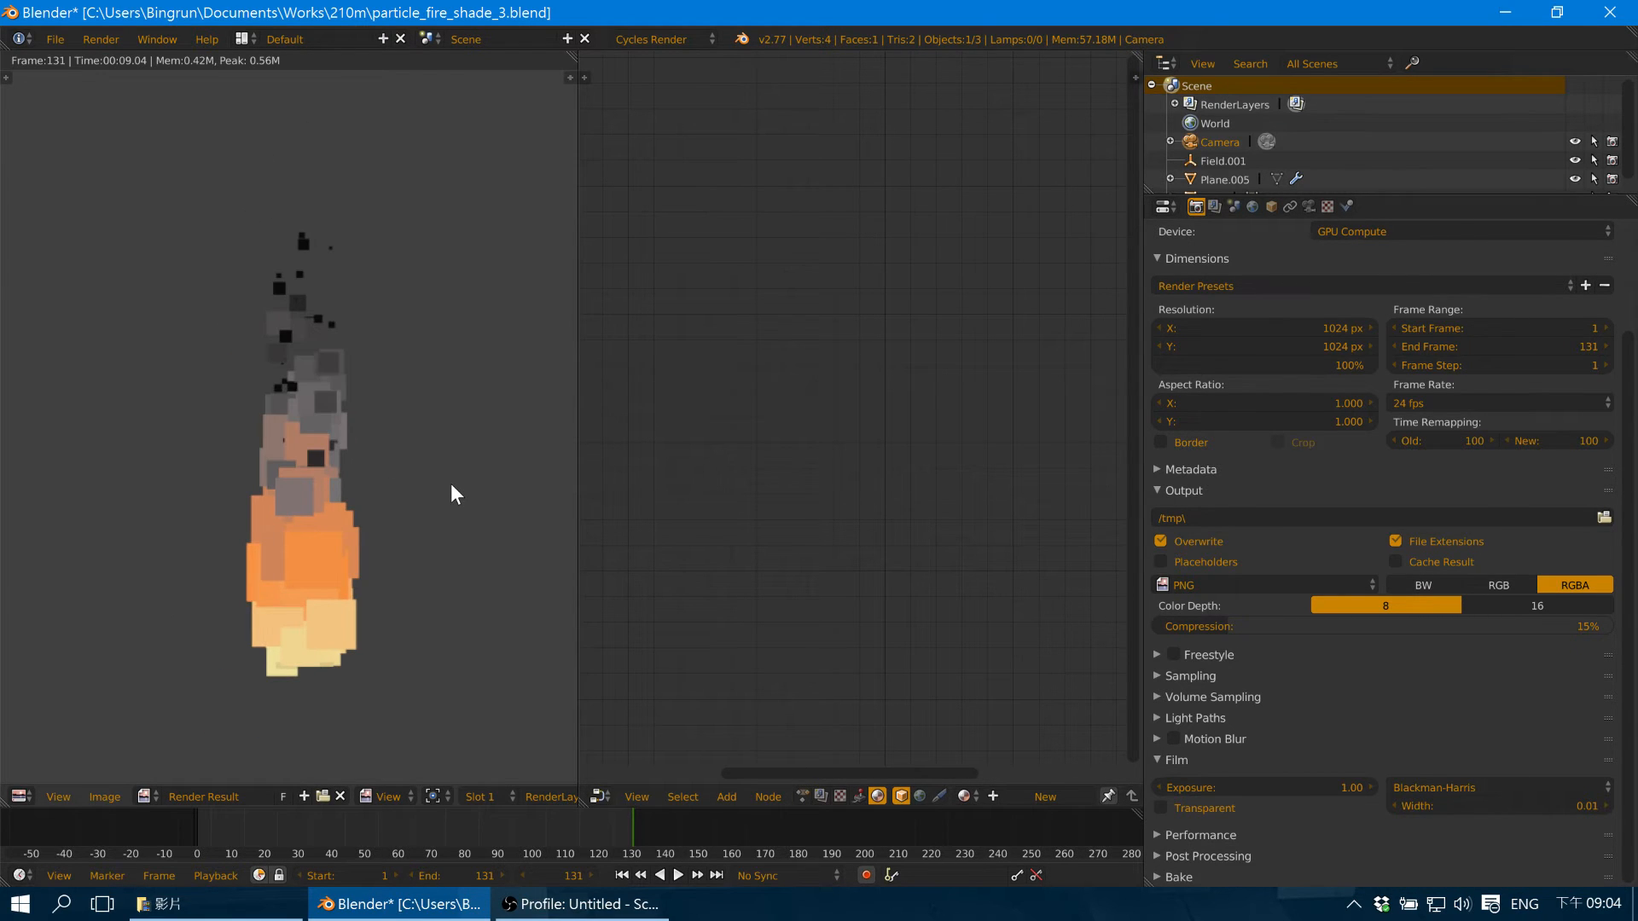
pyautogui.press('F12')
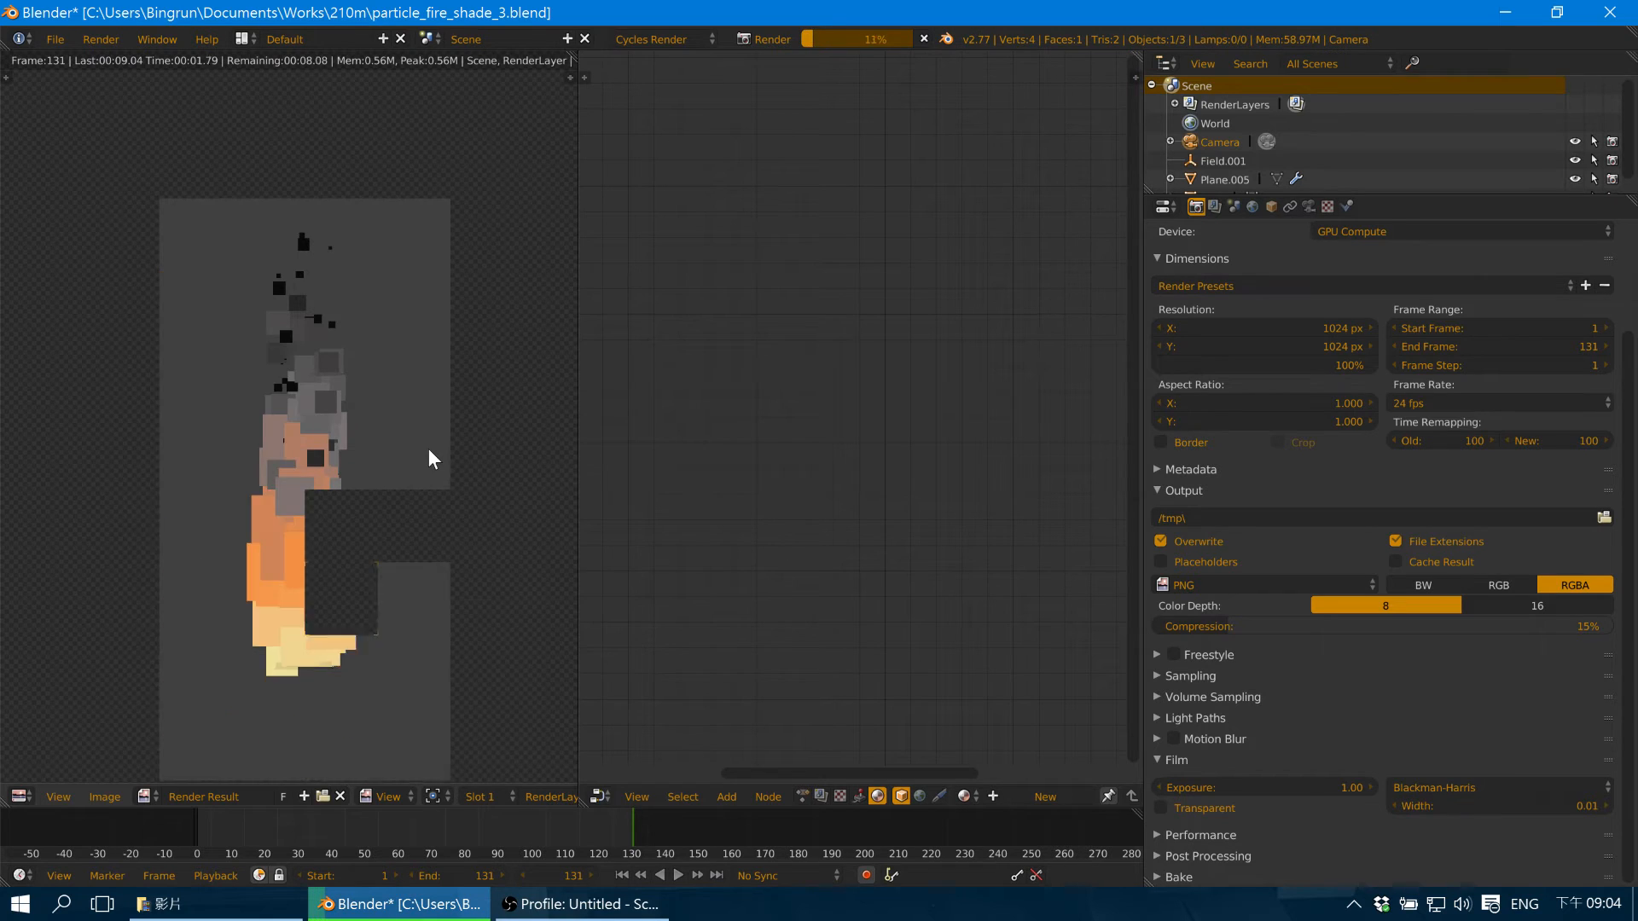
pyautogui.scroll(4, 428, 459)
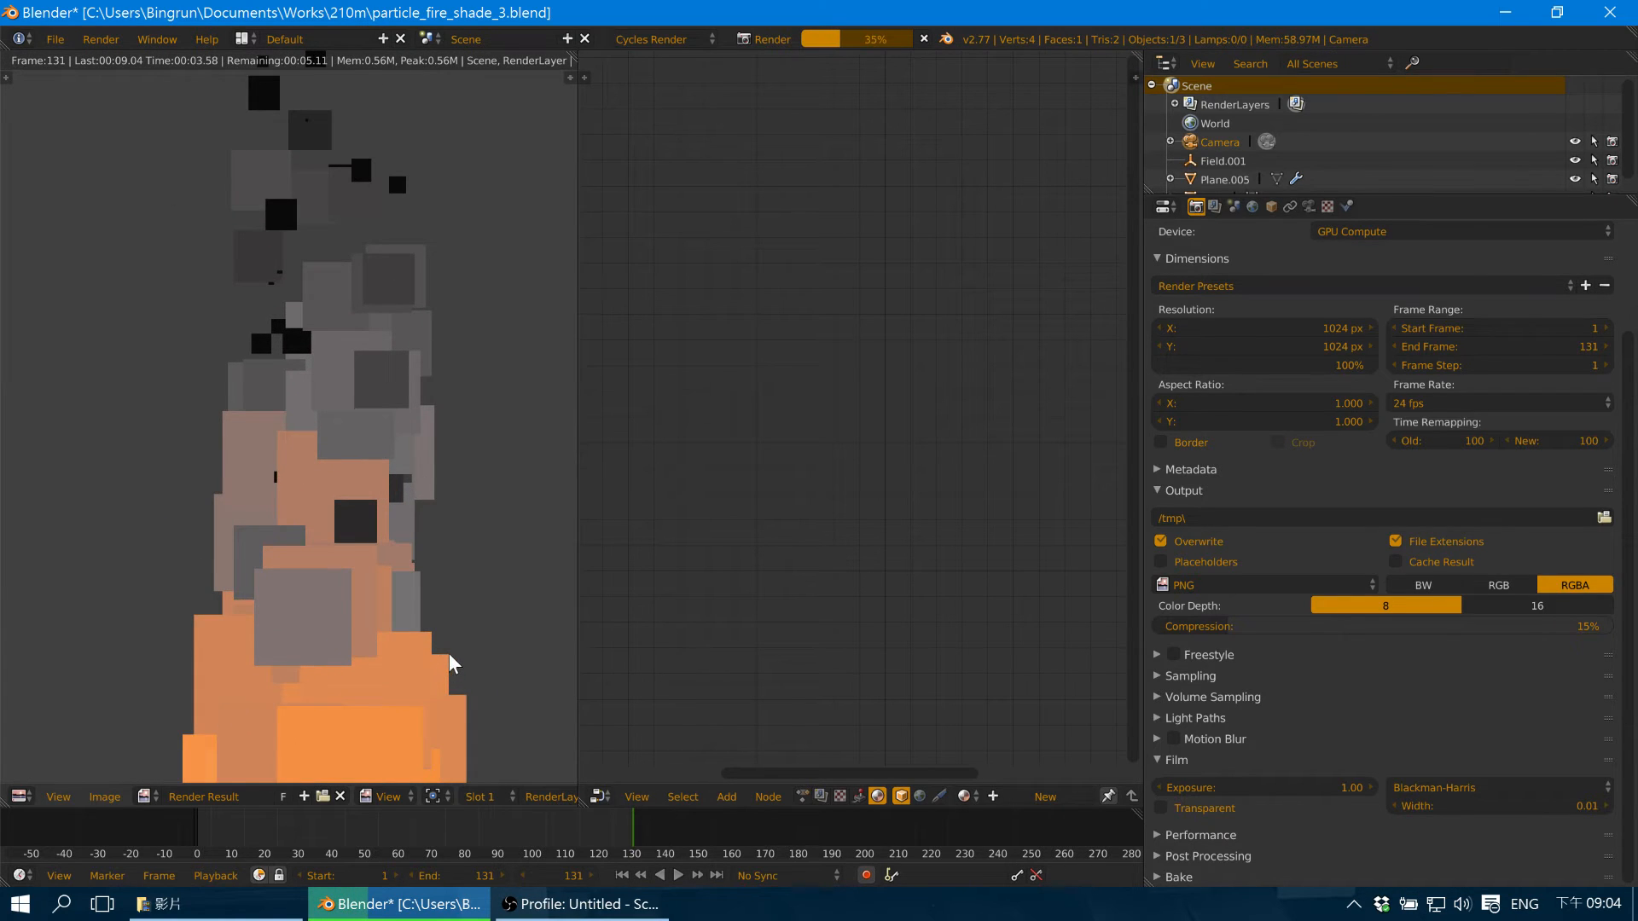
pyautogui.scroll(-1, 452, 664)
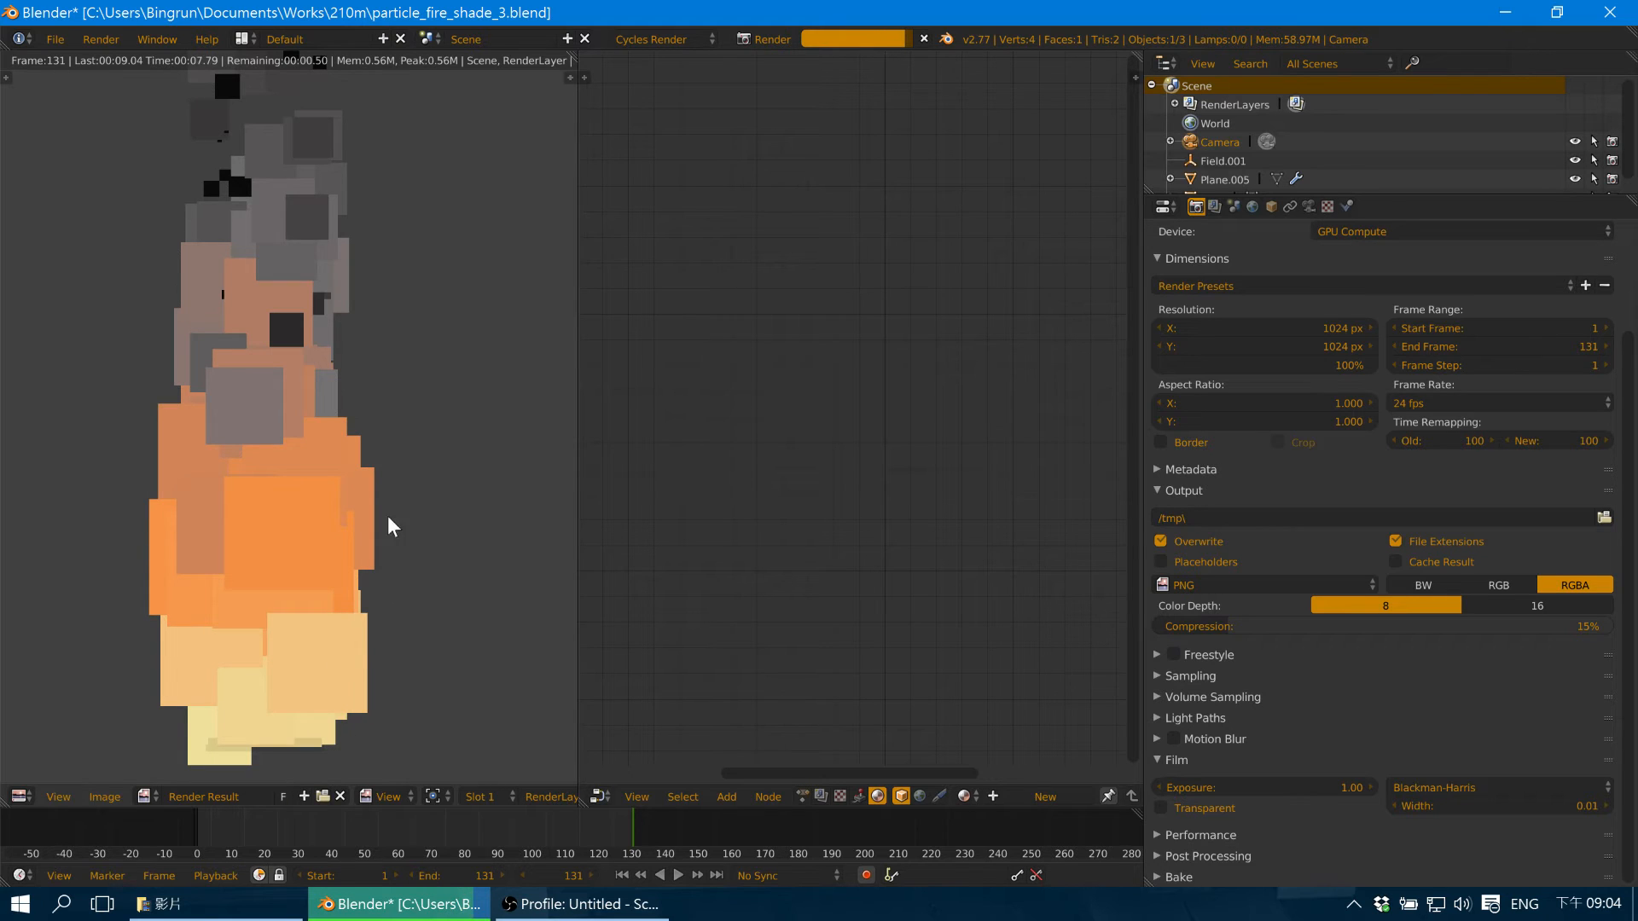
pyautogui.scroll(-5, 409, 358)
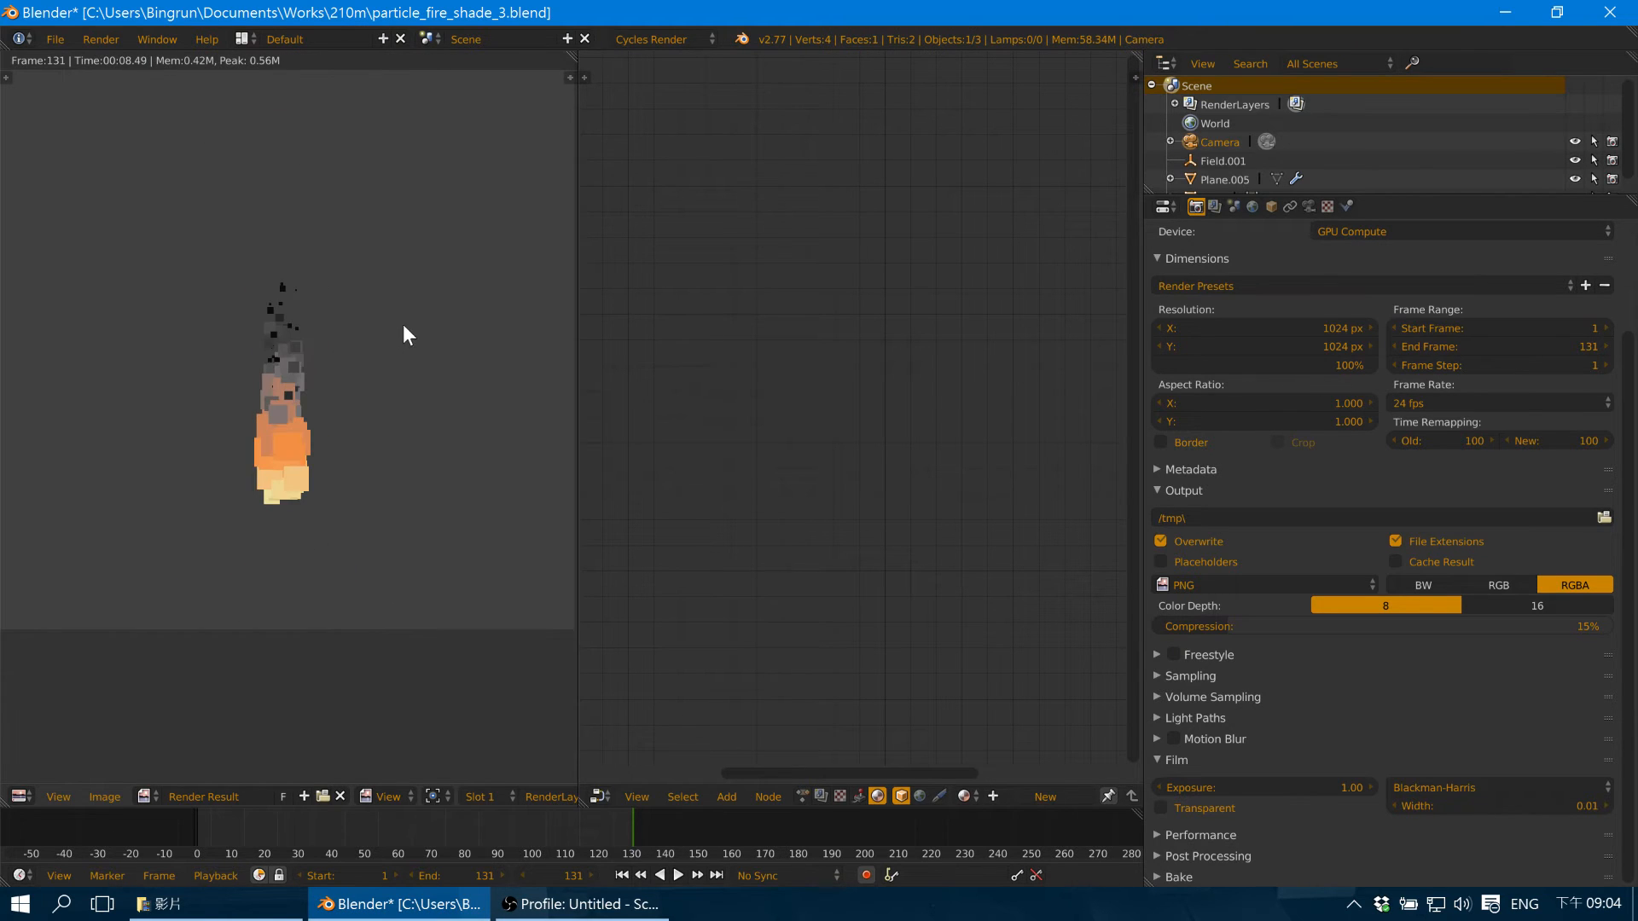
pyautogui.scroll(-1, 365, 541)
# Return from the render result to the 3D view and add a mesh plane with radius 1.000 at the origin beneath the fire.
pyautogui.click(20, 796)
pyautogui.click(37, 779)
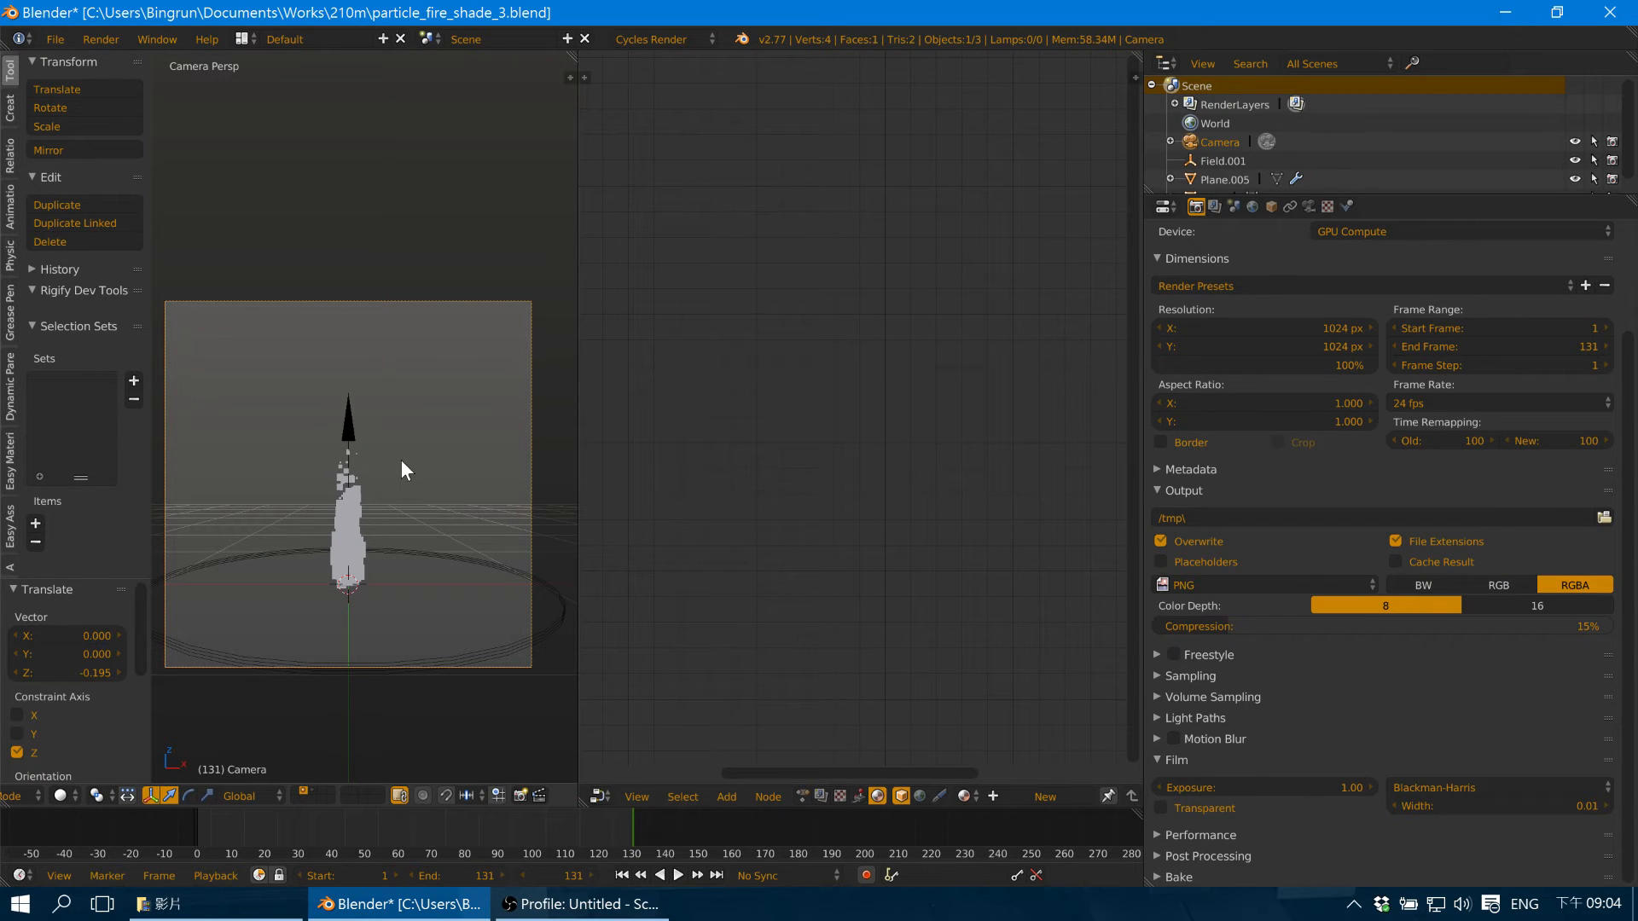
pyautogui.hotkey('shift', 'a')
pyautogui.moveTo(408, 463)
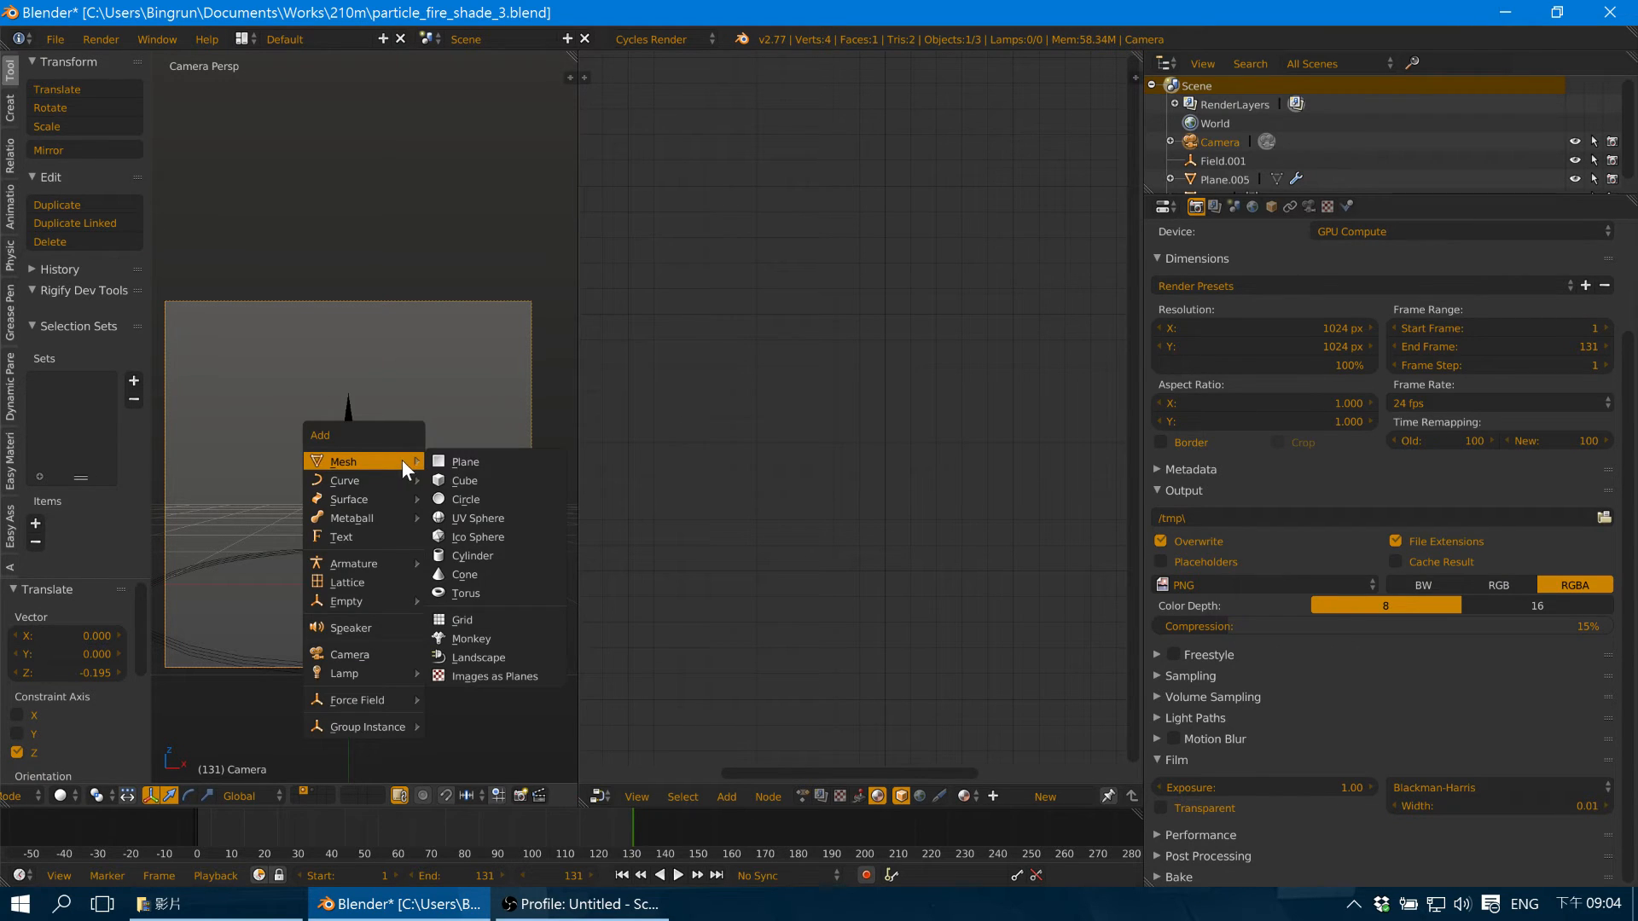
pyautogui.click(471, 465)
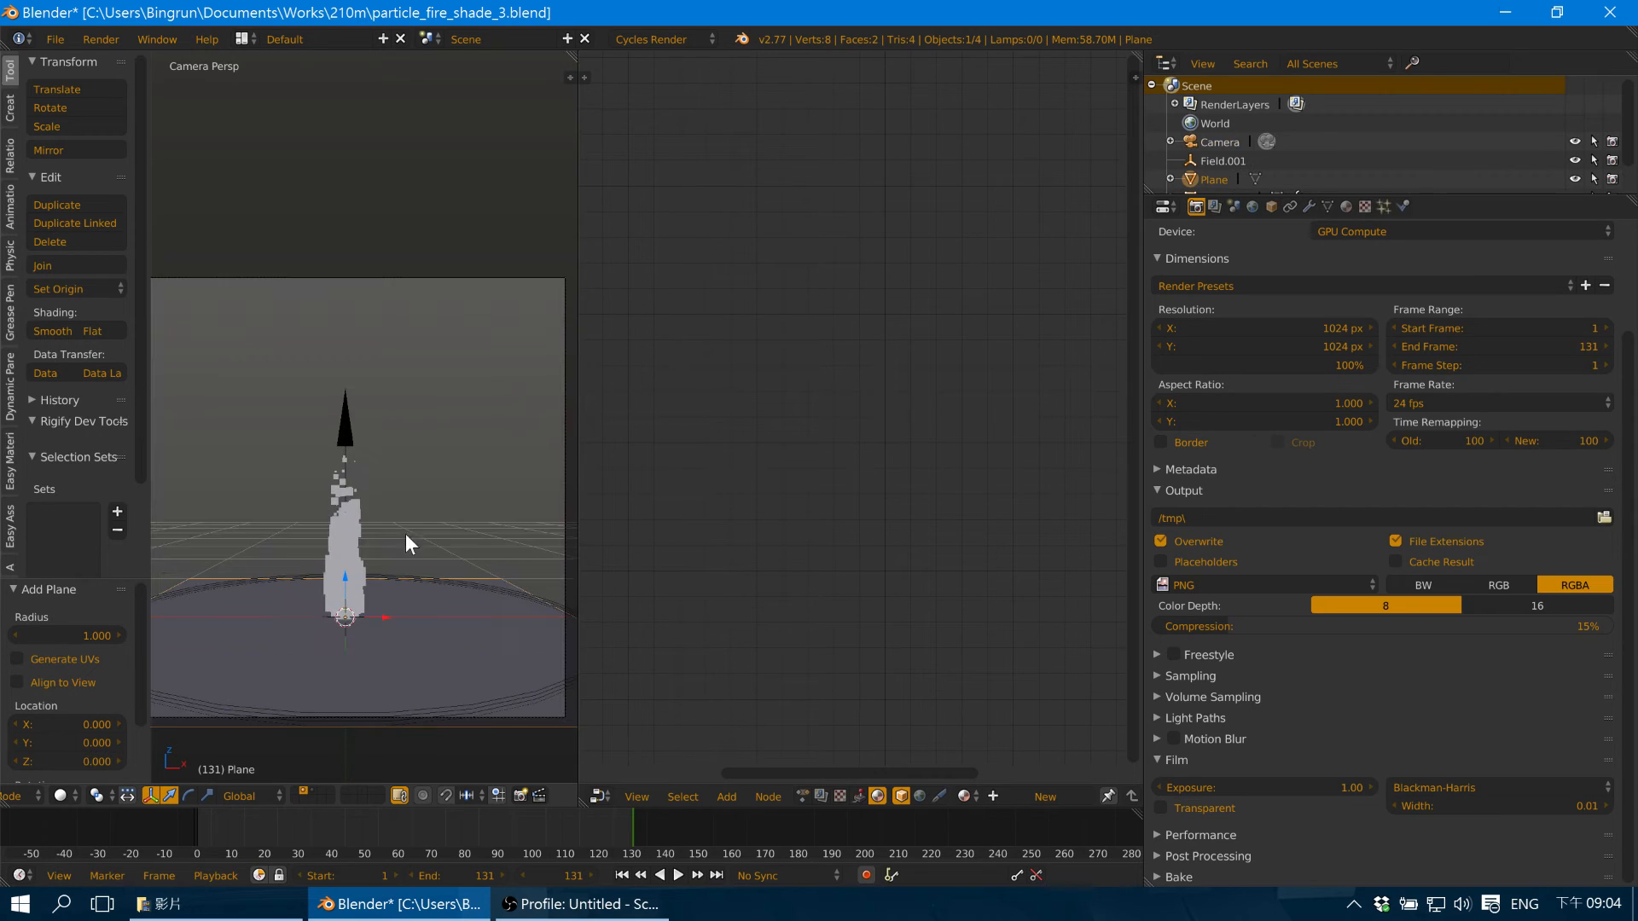
pyautogui.keyDown('shift'); pyautogui.moveTo(435, 629); pyautogui.dragTo(435, 588, button='middle'); pyautogui.keyUp('shift')
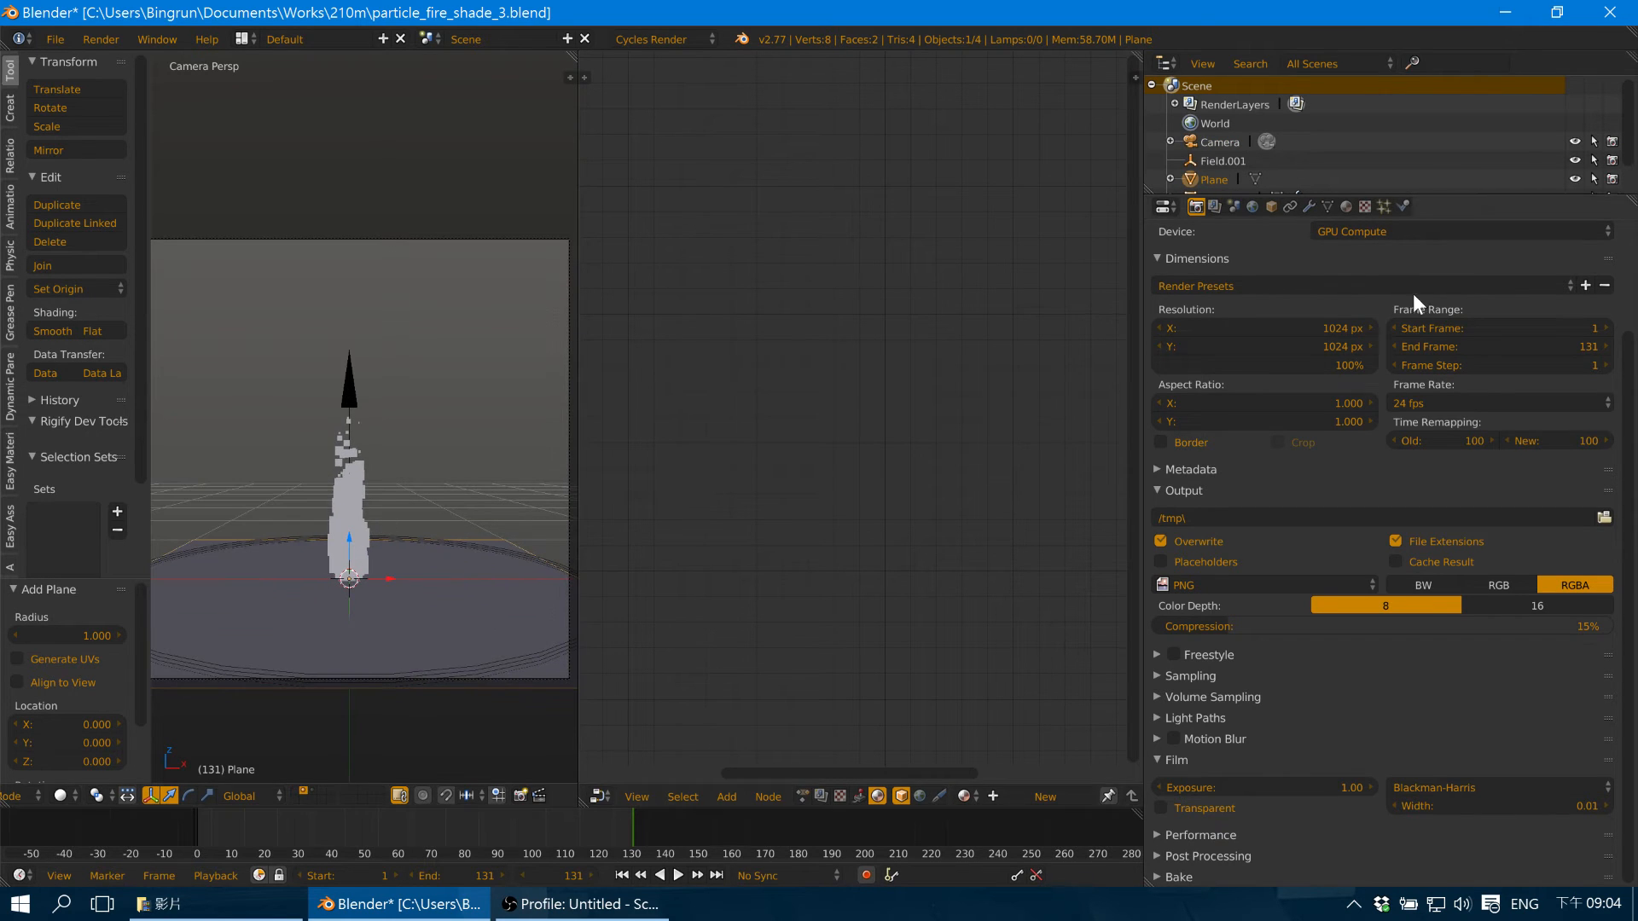
# Enable nodes for the World and set its Background color to a very dark blue, RGB about 0.009, 0.010, 0.012.
pyautogui.click(1252, 206)
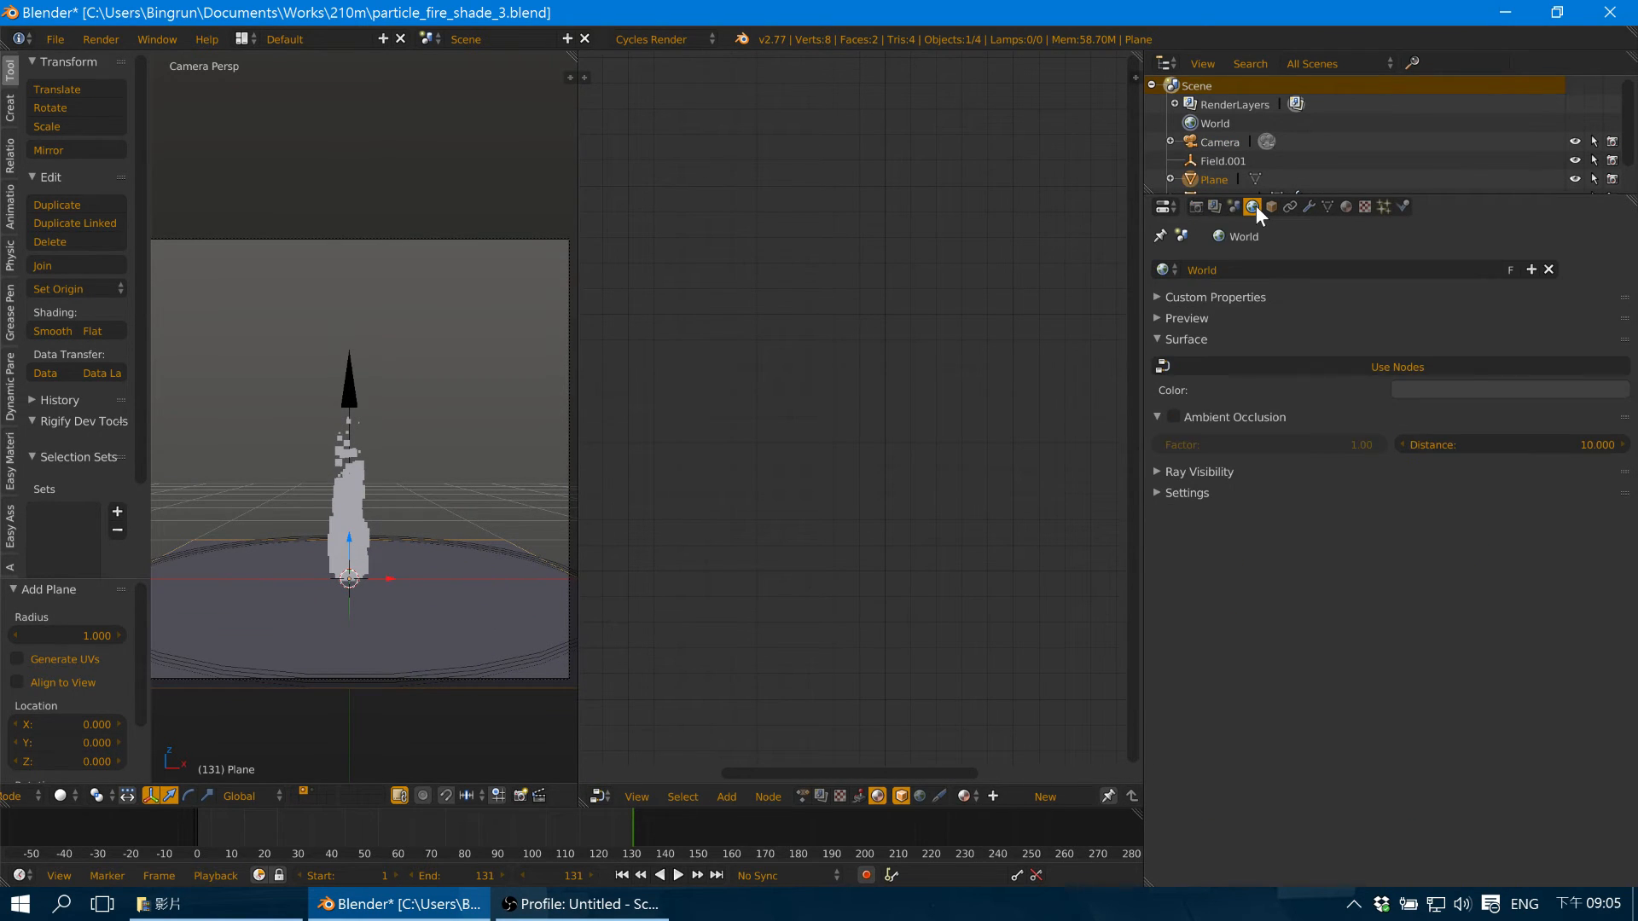
pyautogui.click(1328, 366)
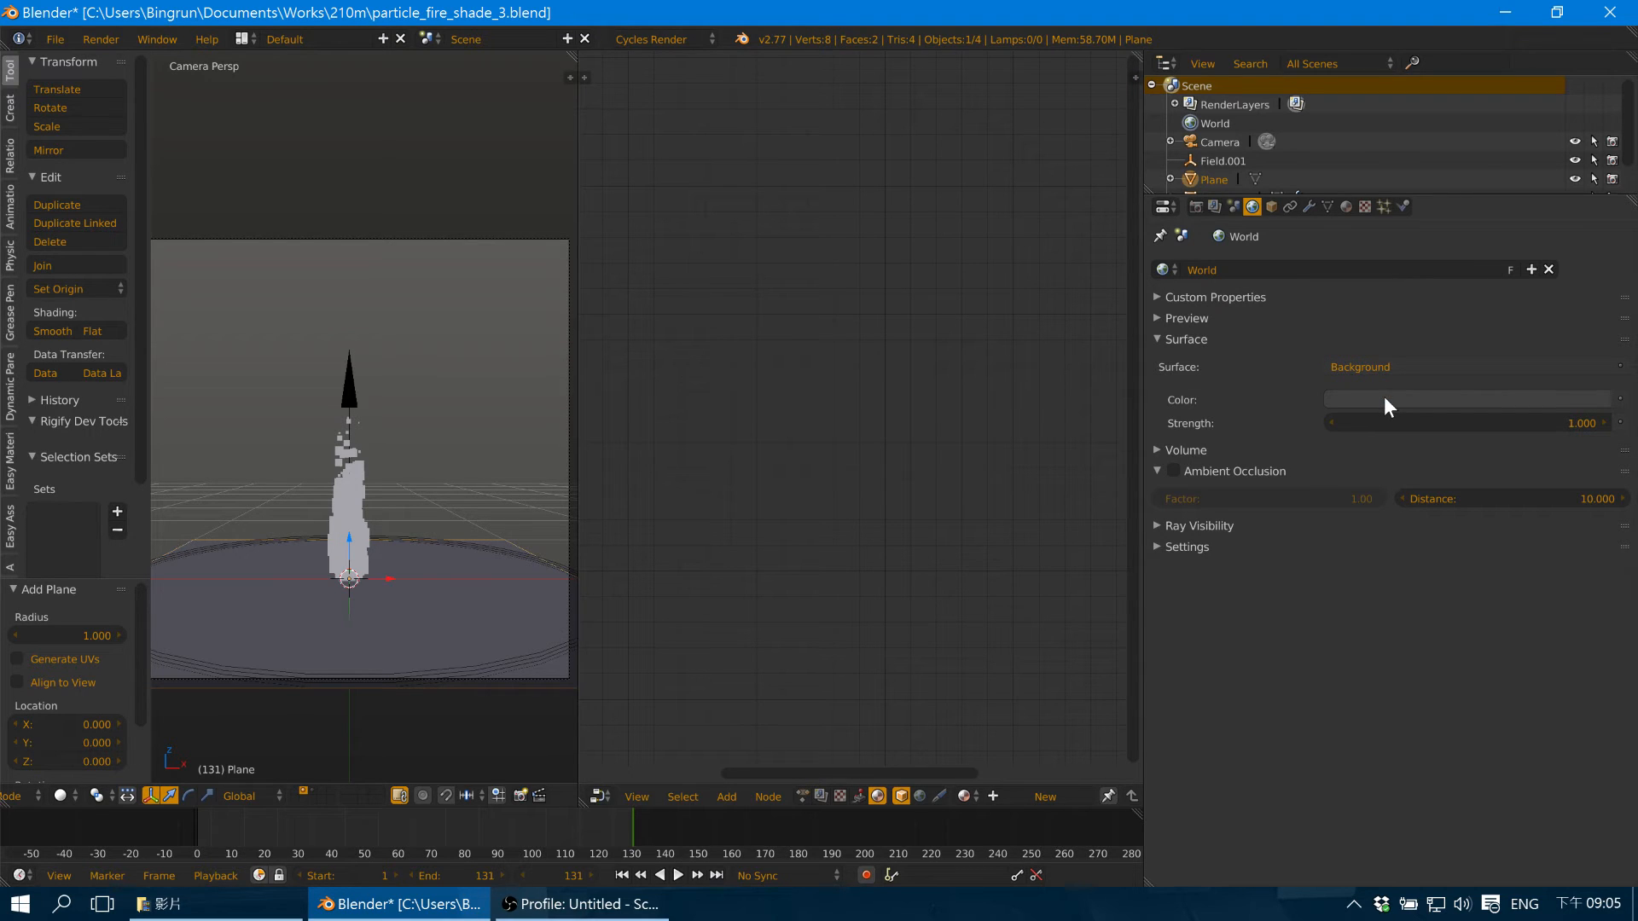
pyautogui.click(1383, 396)
pyautogui.moveTo(1595, 234); pyautogui.dragTo(1595, 252)
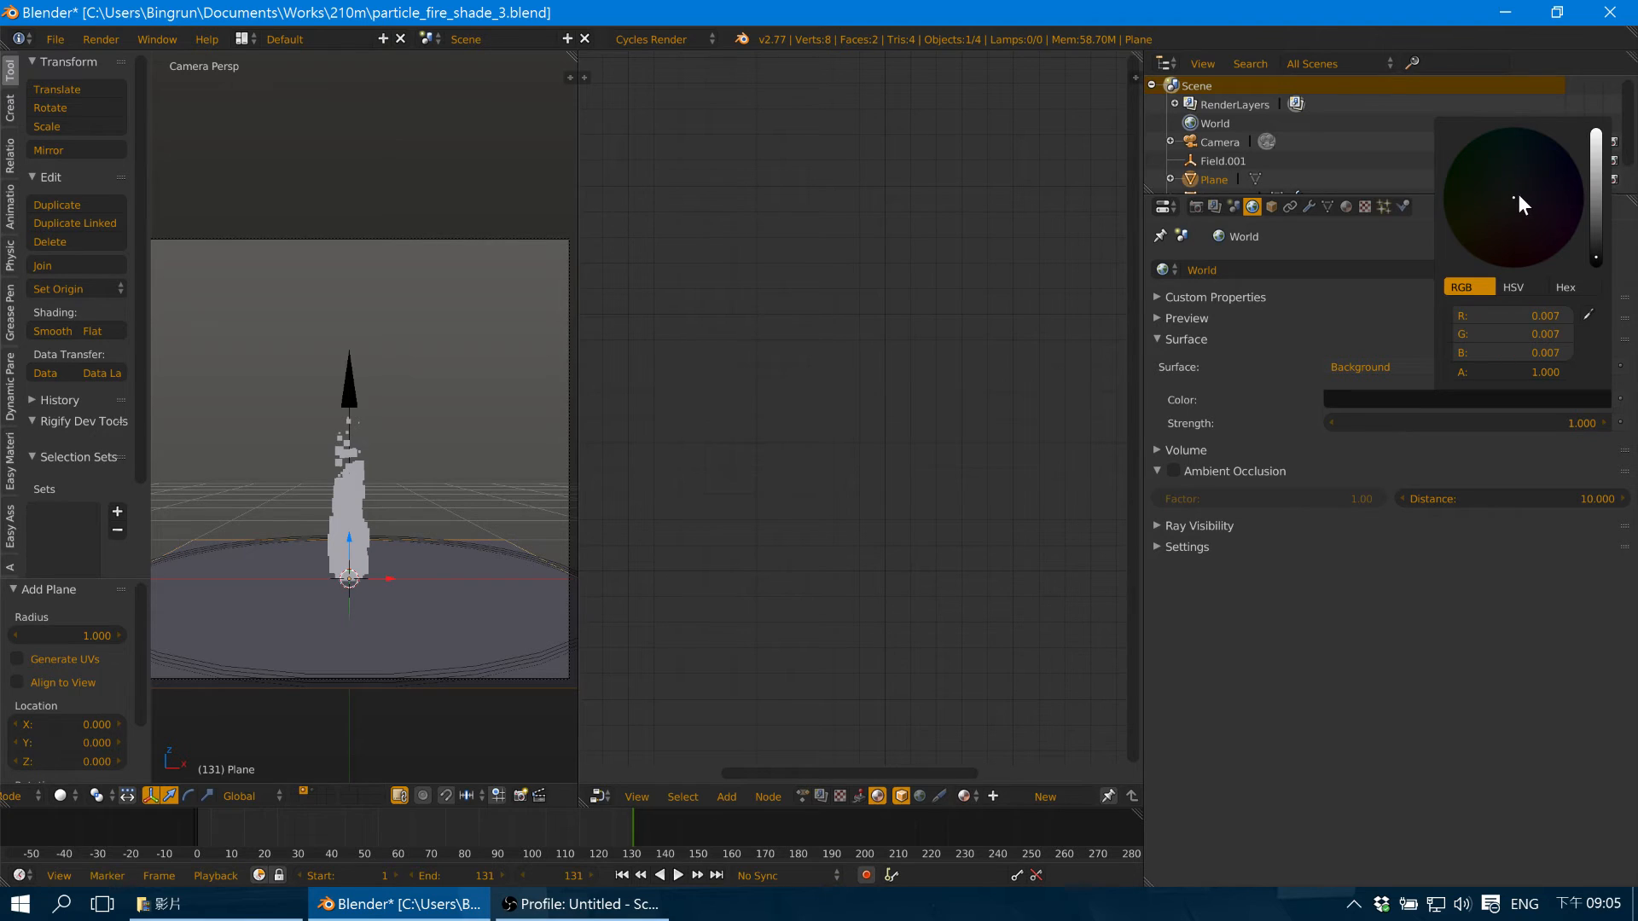
pyautogui.click(1519, 194)
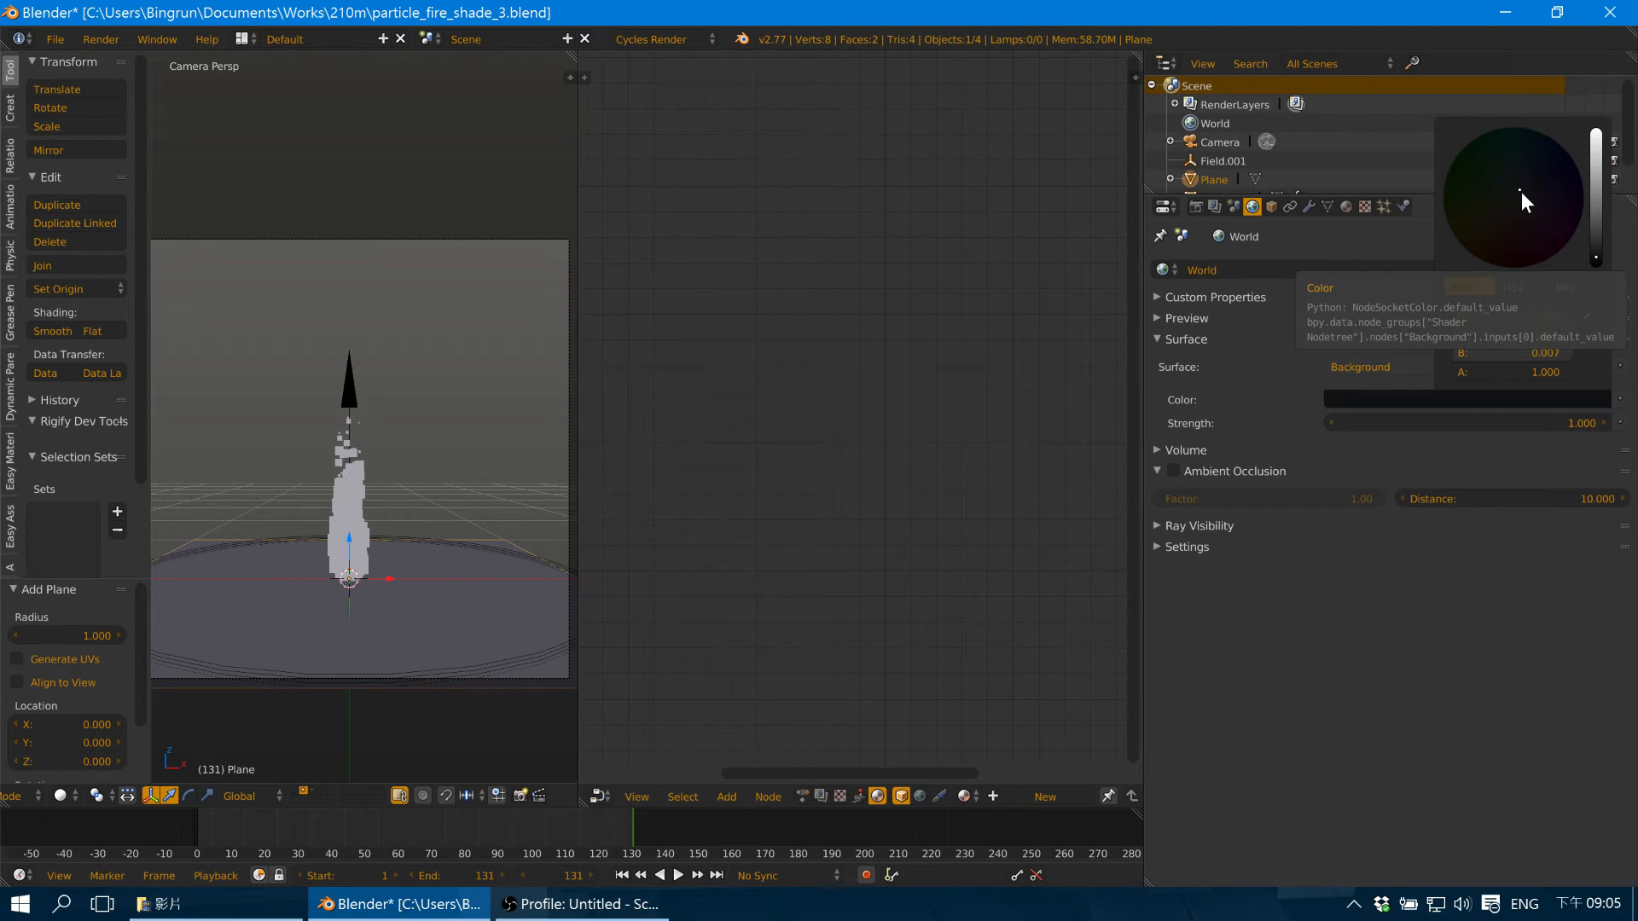
pyautogui.moveTo(1594, 257); pyautogui.dragTo(1593, 254)
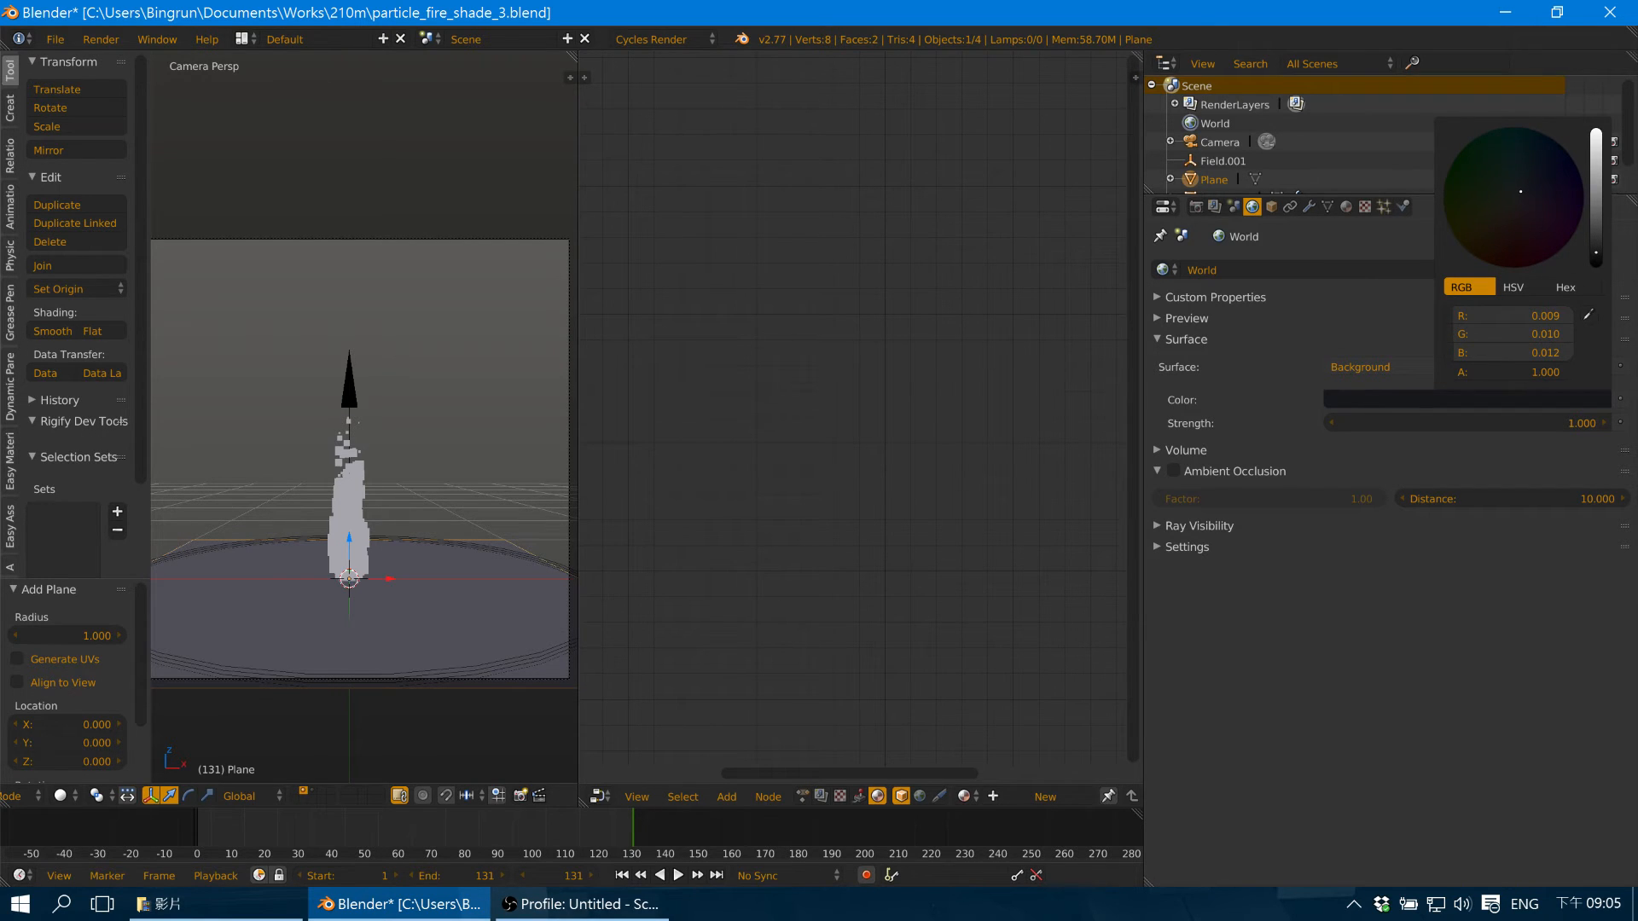
# Render the current frame and examine the fire's glow on the ground plane against the dark background.
pyautogui.keyDown('shift'); pyautogui.moveTo(395, 406); pyautogui.dragTo(416, 391, button='middle'); pyautogui.keyUp('shift')
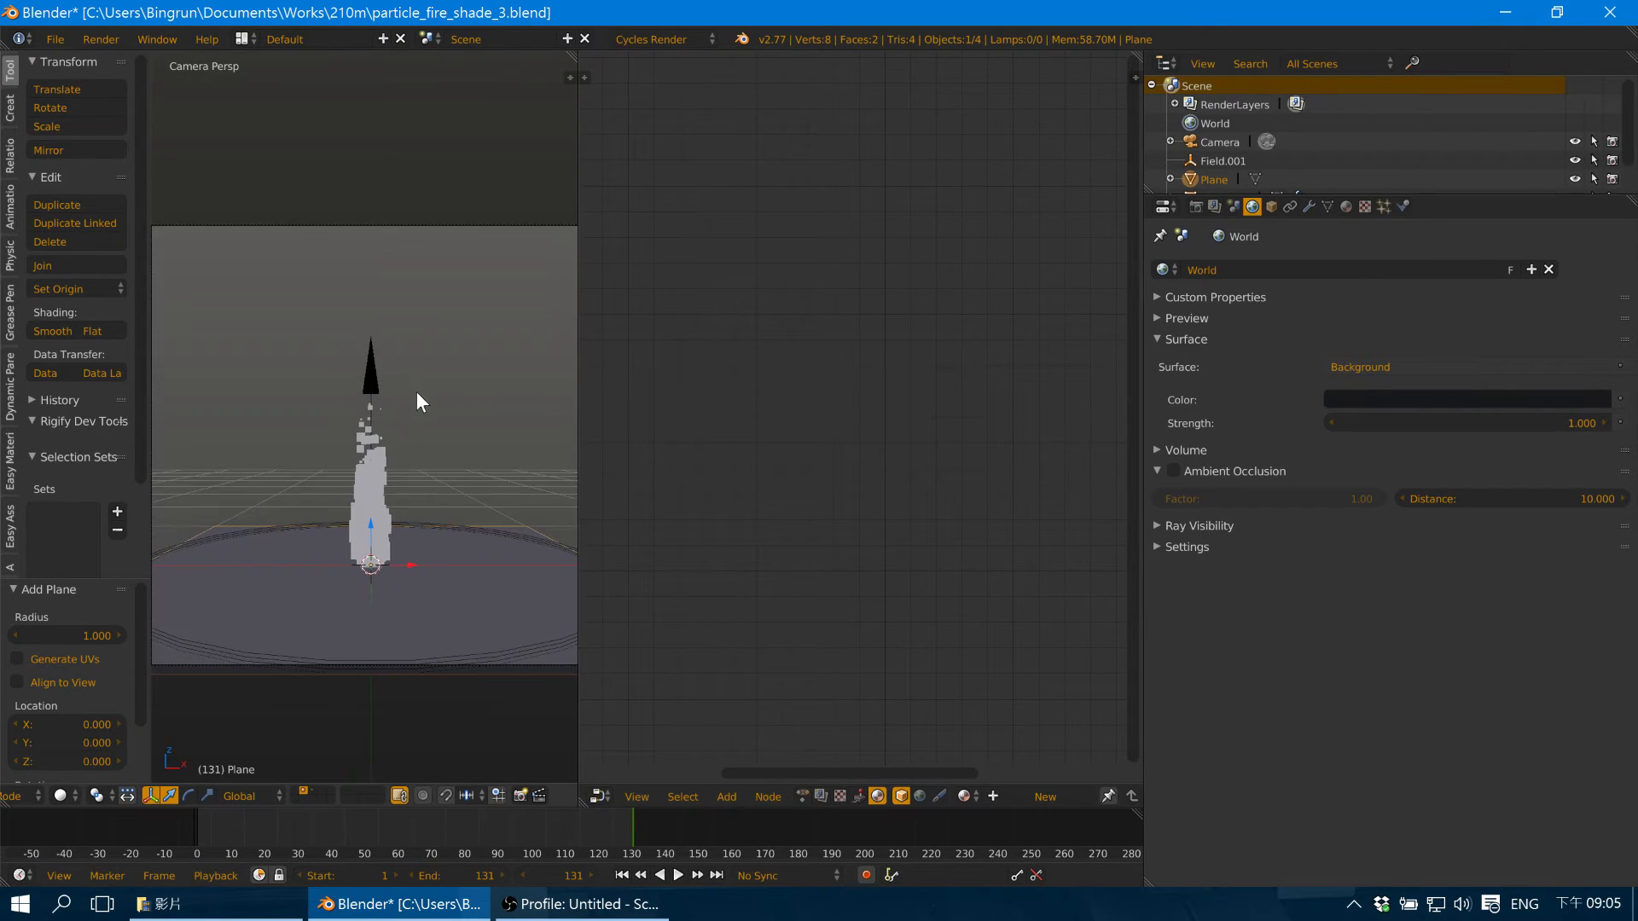
pyautogui.press('F12')
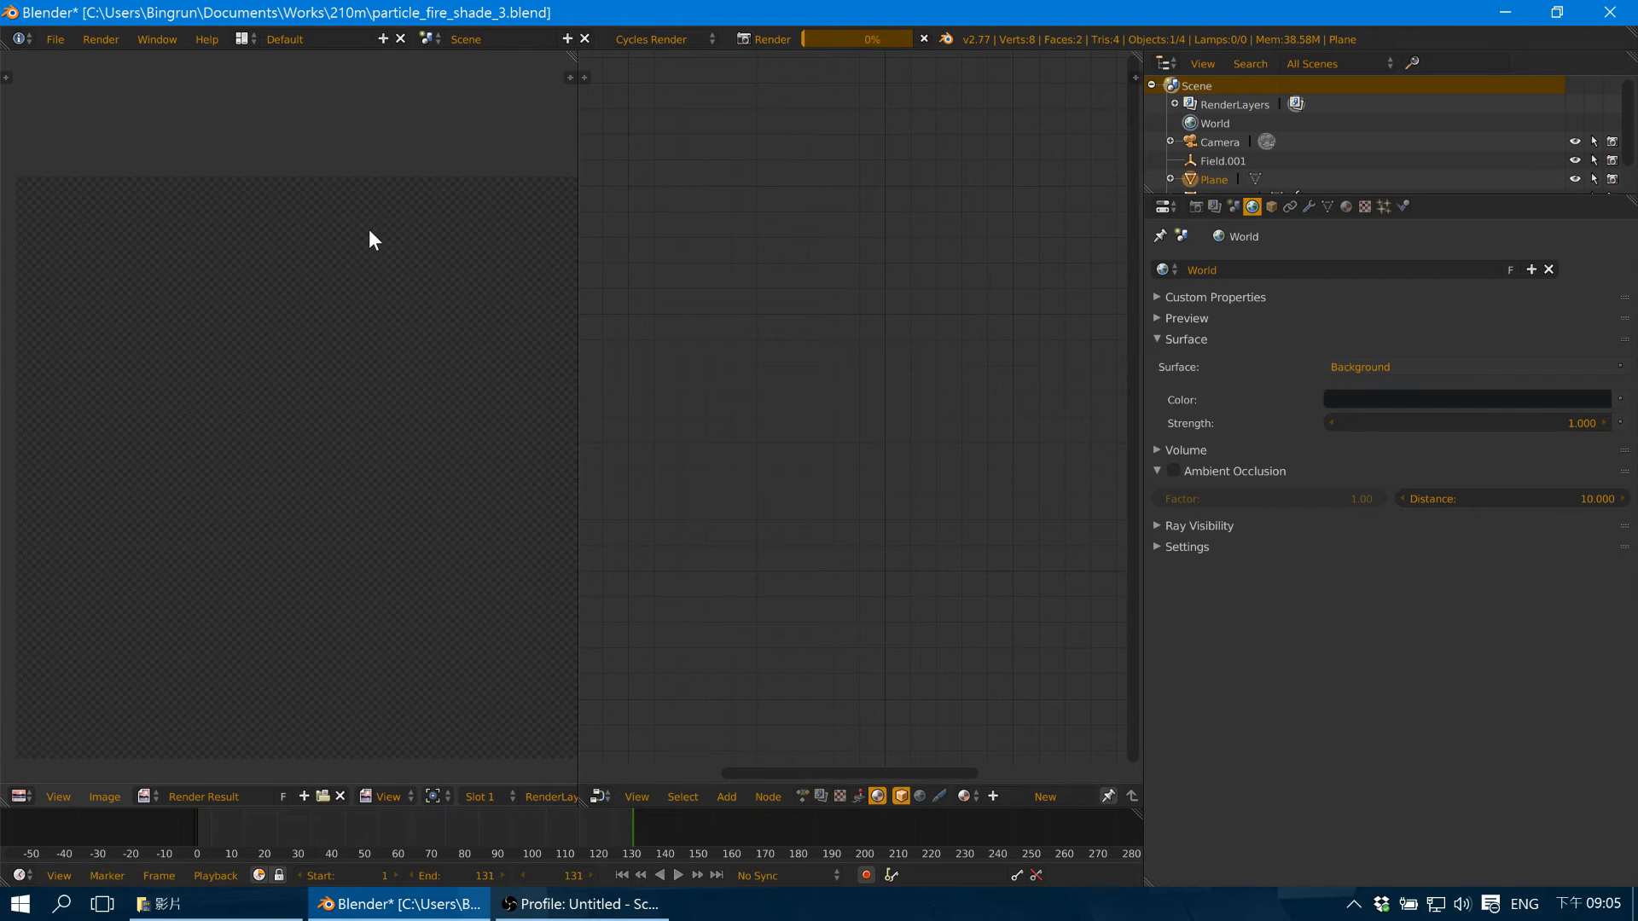
pyautogui.scroll(1, 371, 273)
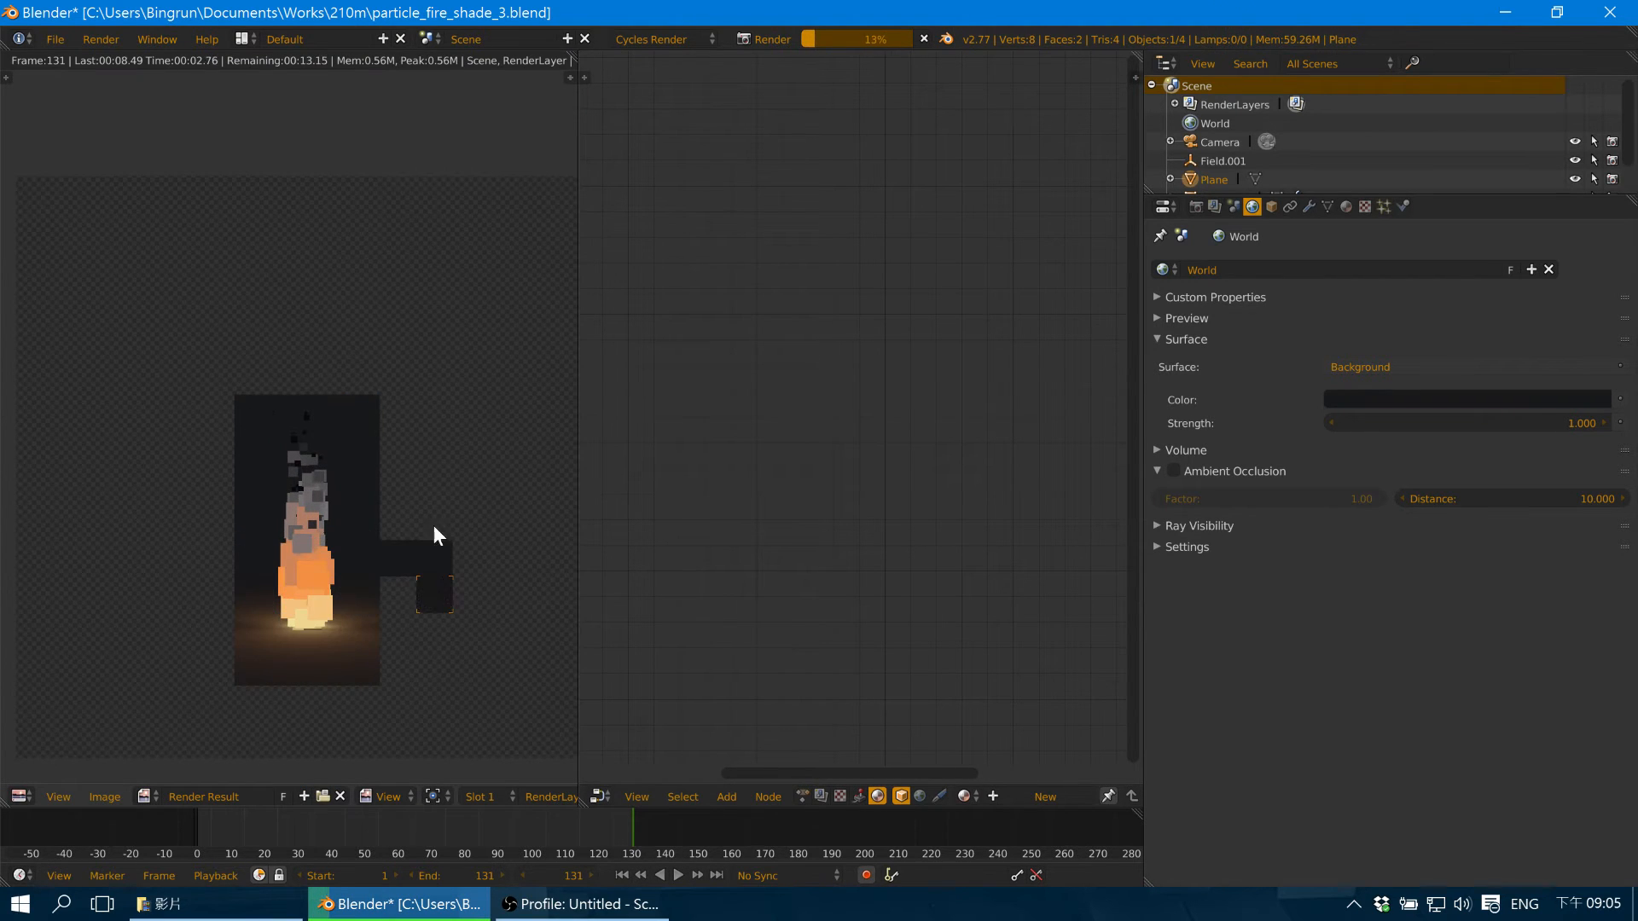
pyautogui.moveTo(377, 653); pyautogui.dragTo(358, 526, button='middle')
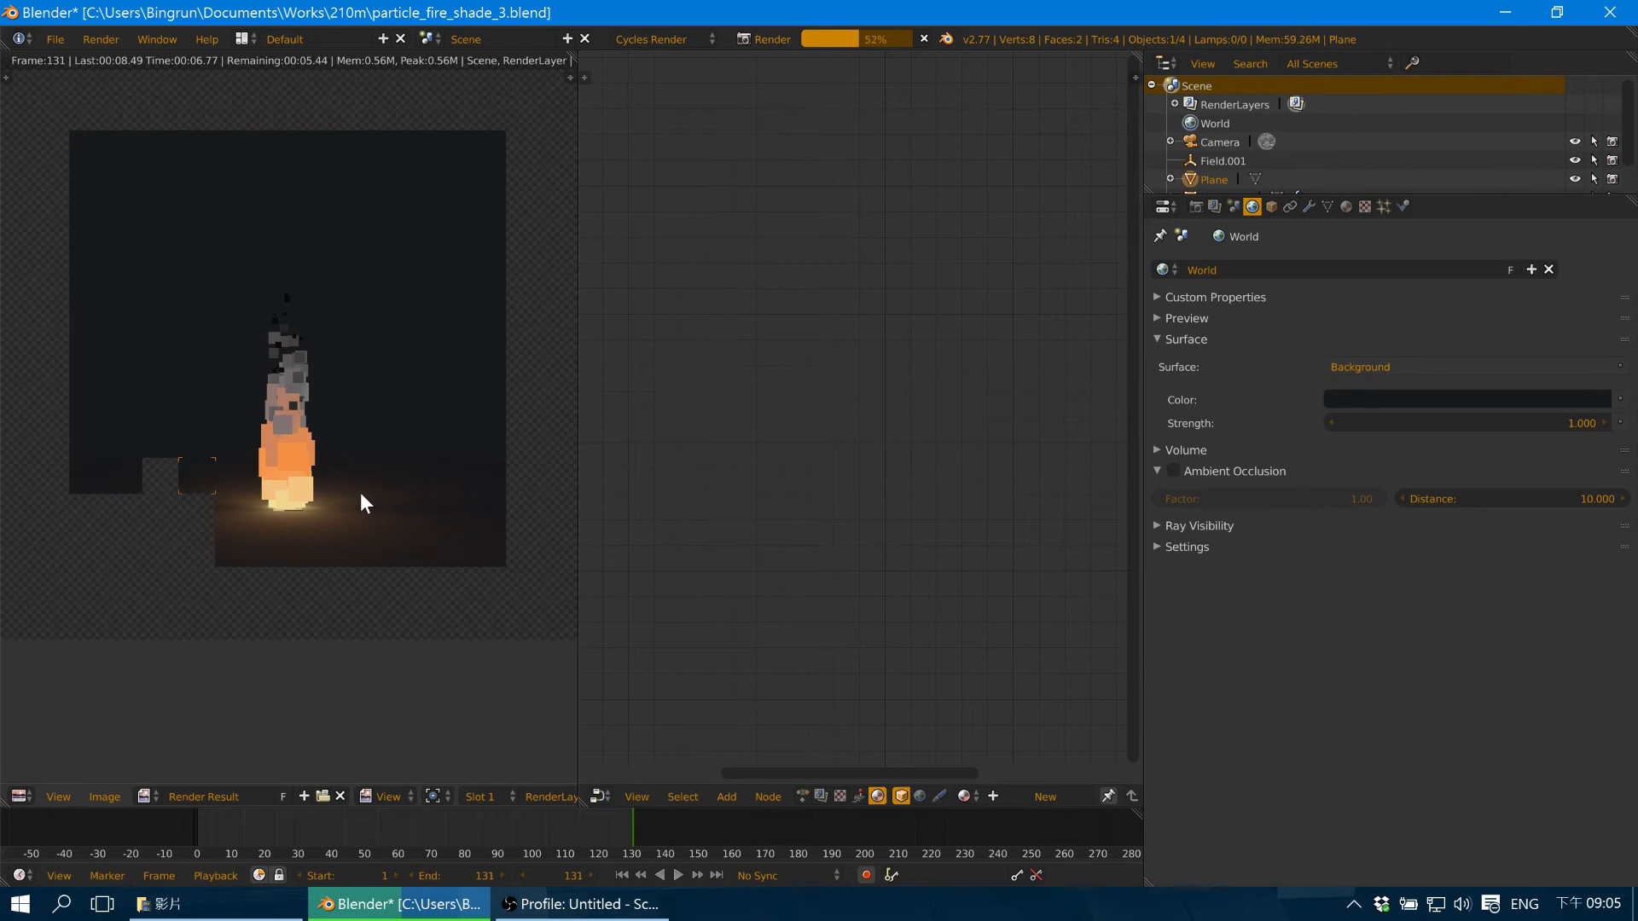
pyautogui.scroll(2, 360, 493)
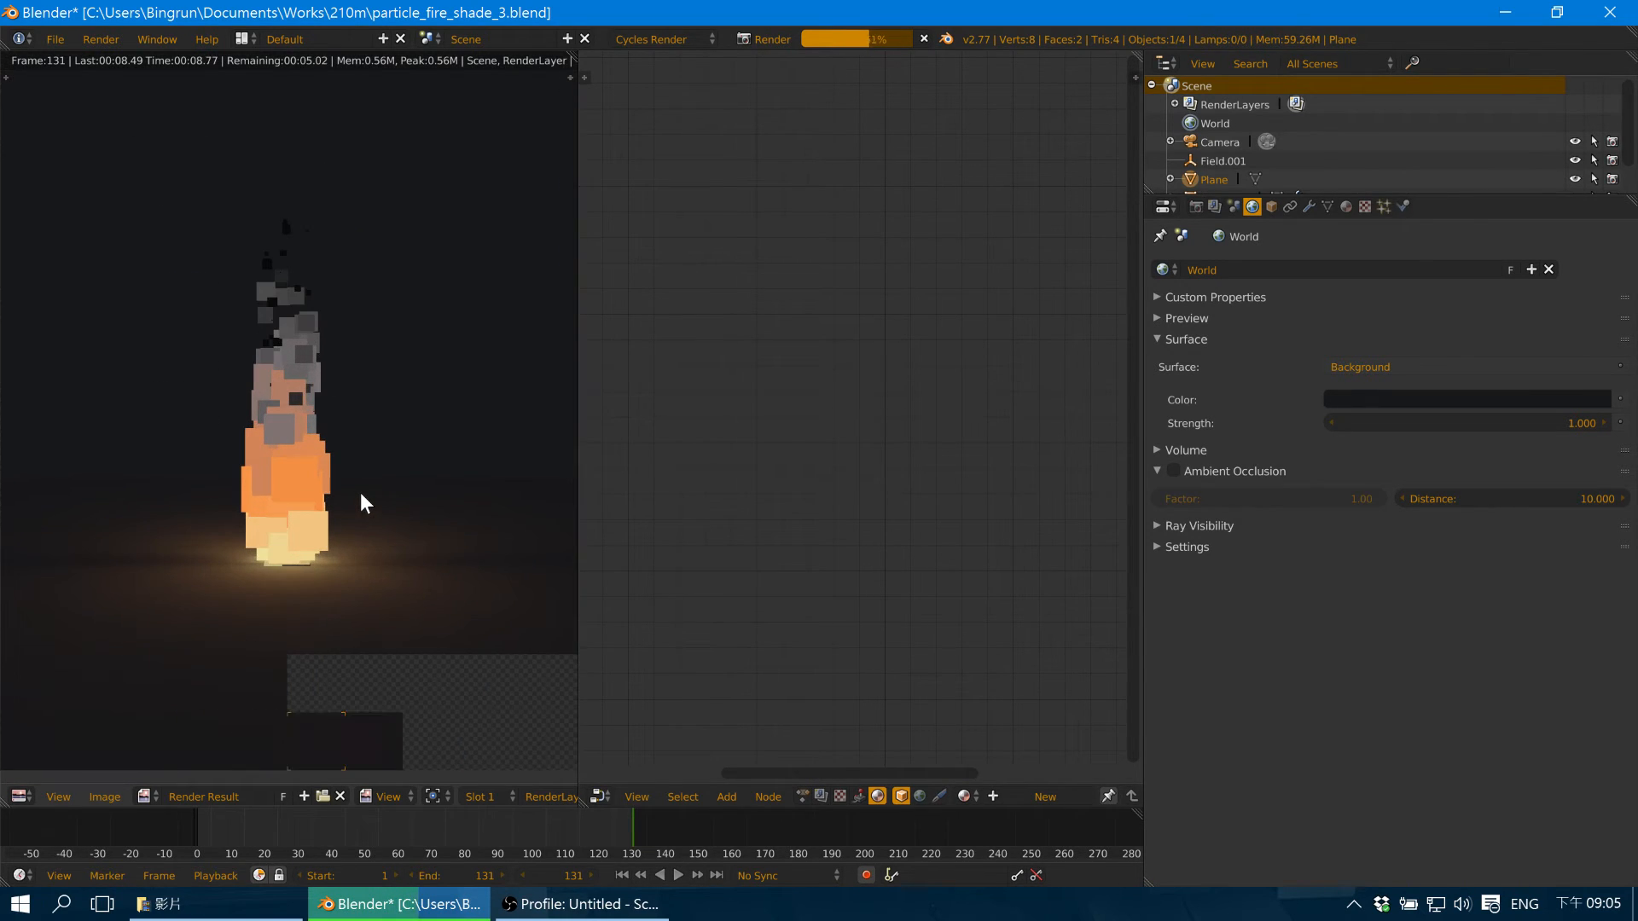
pyautogui.moveTo(396, 557); pyautogui.dragTo(352, 554, button='middle')
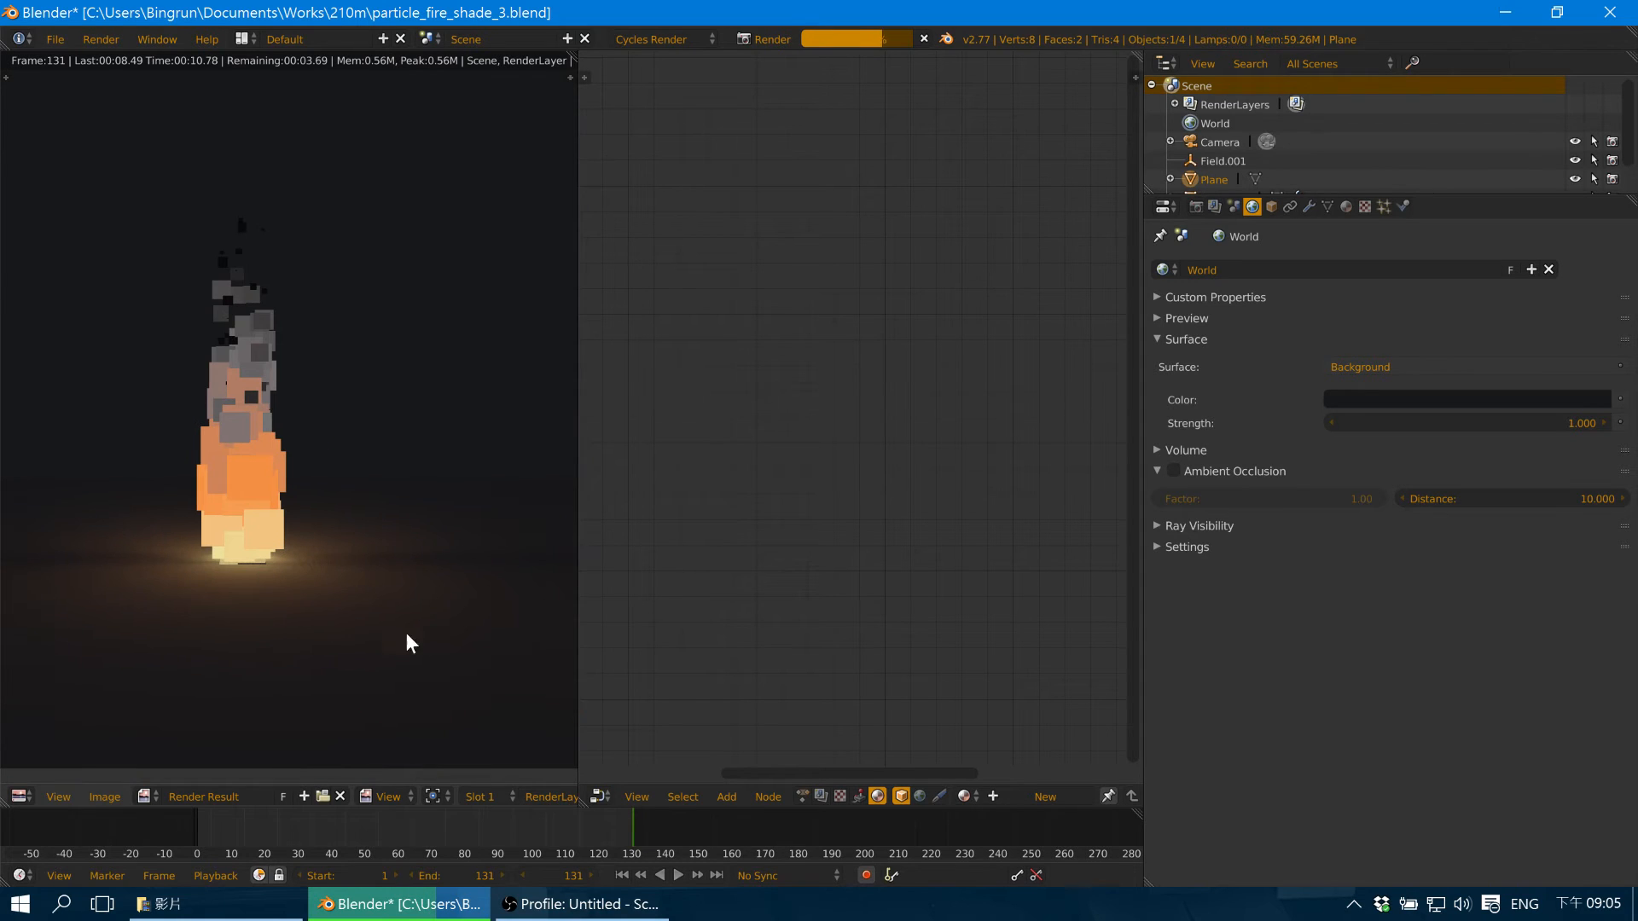
pyautogui.scroll(2, 406, 632)
pyautogui.scroll(-3, 359, 580)
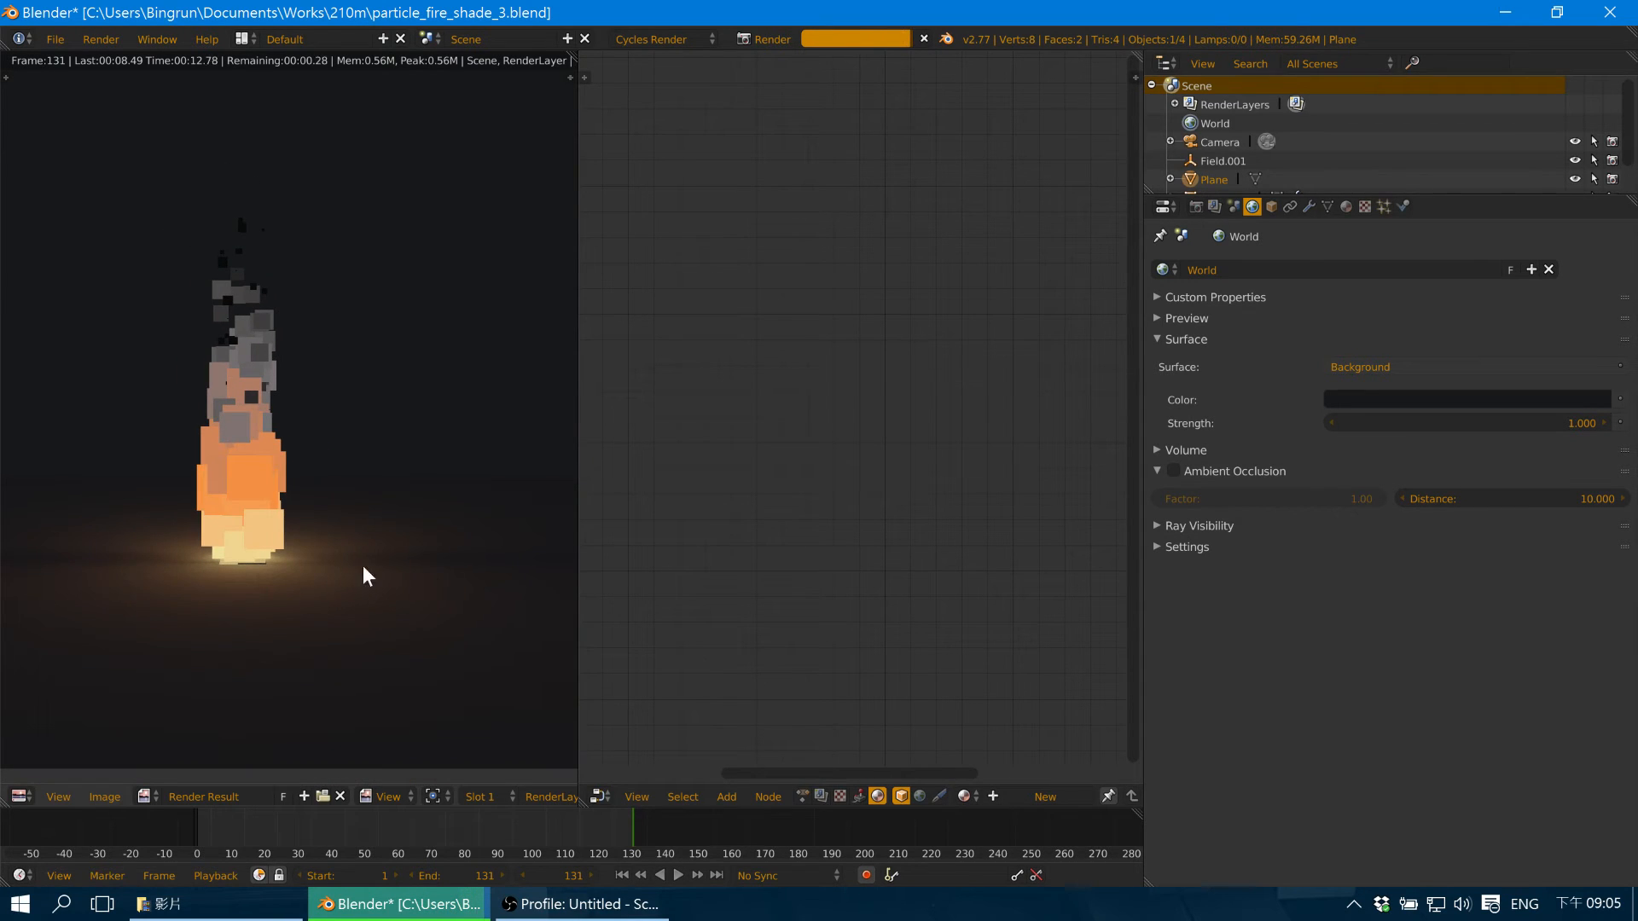
# Switch the node editor to the compositing nodes and enable Use Nodes and Backdrop.
pyautogui.scroll(-1, 361, 566)
pyautogui.scroll(2, 369, 582)
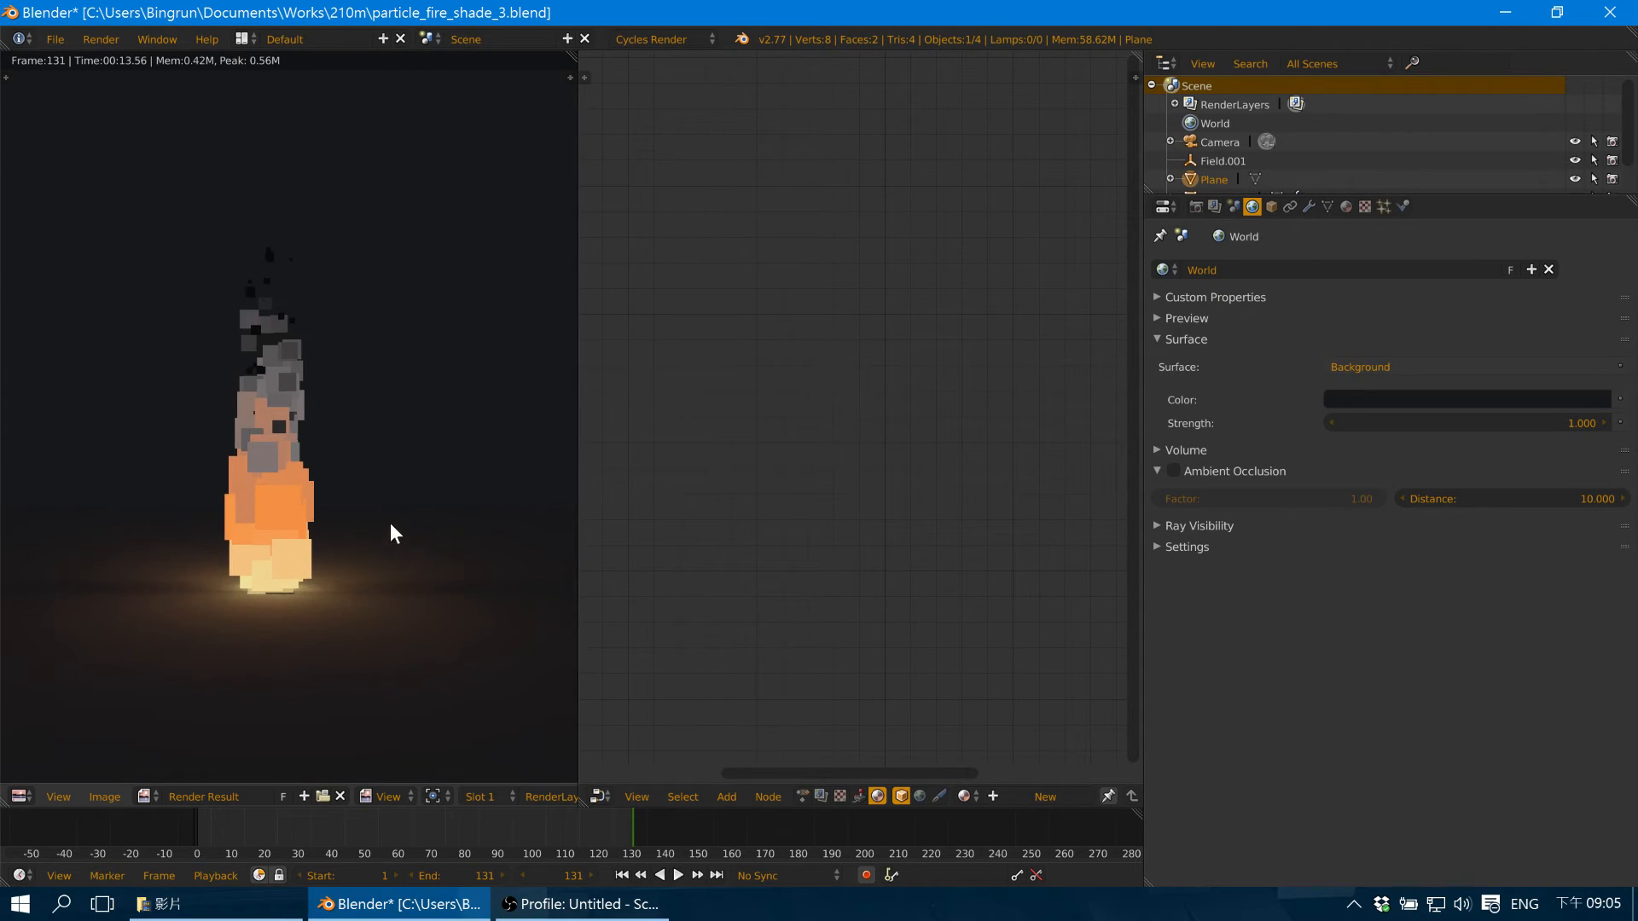
pyautogui.scroll(-1, 393, 507)
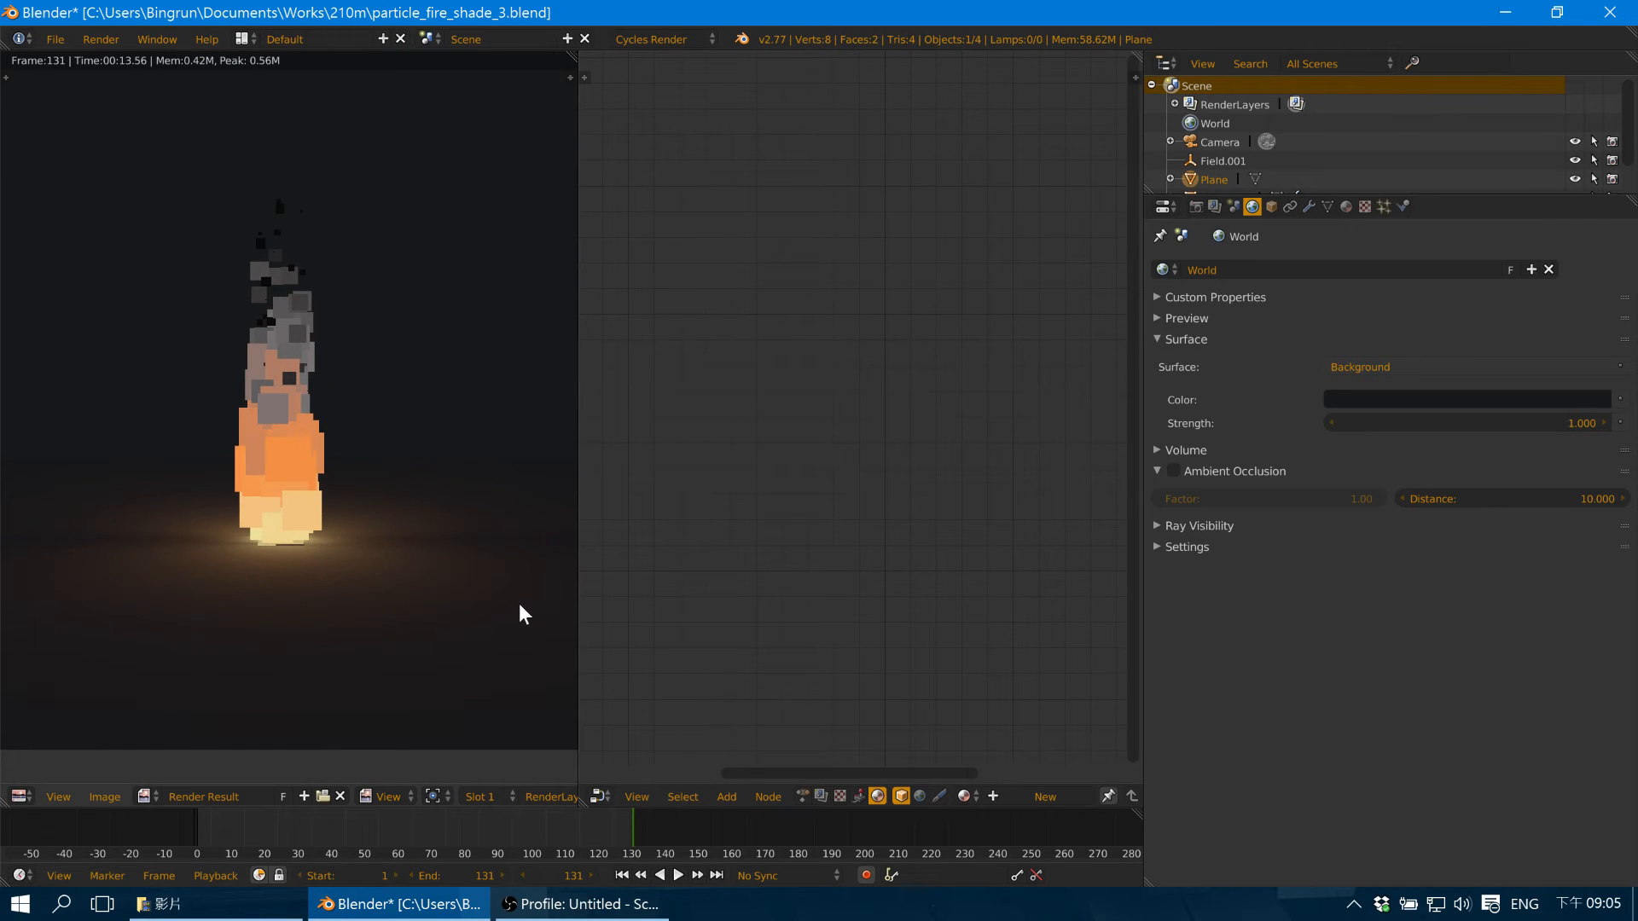
pyautogui.scroll(-2, 452, 602)
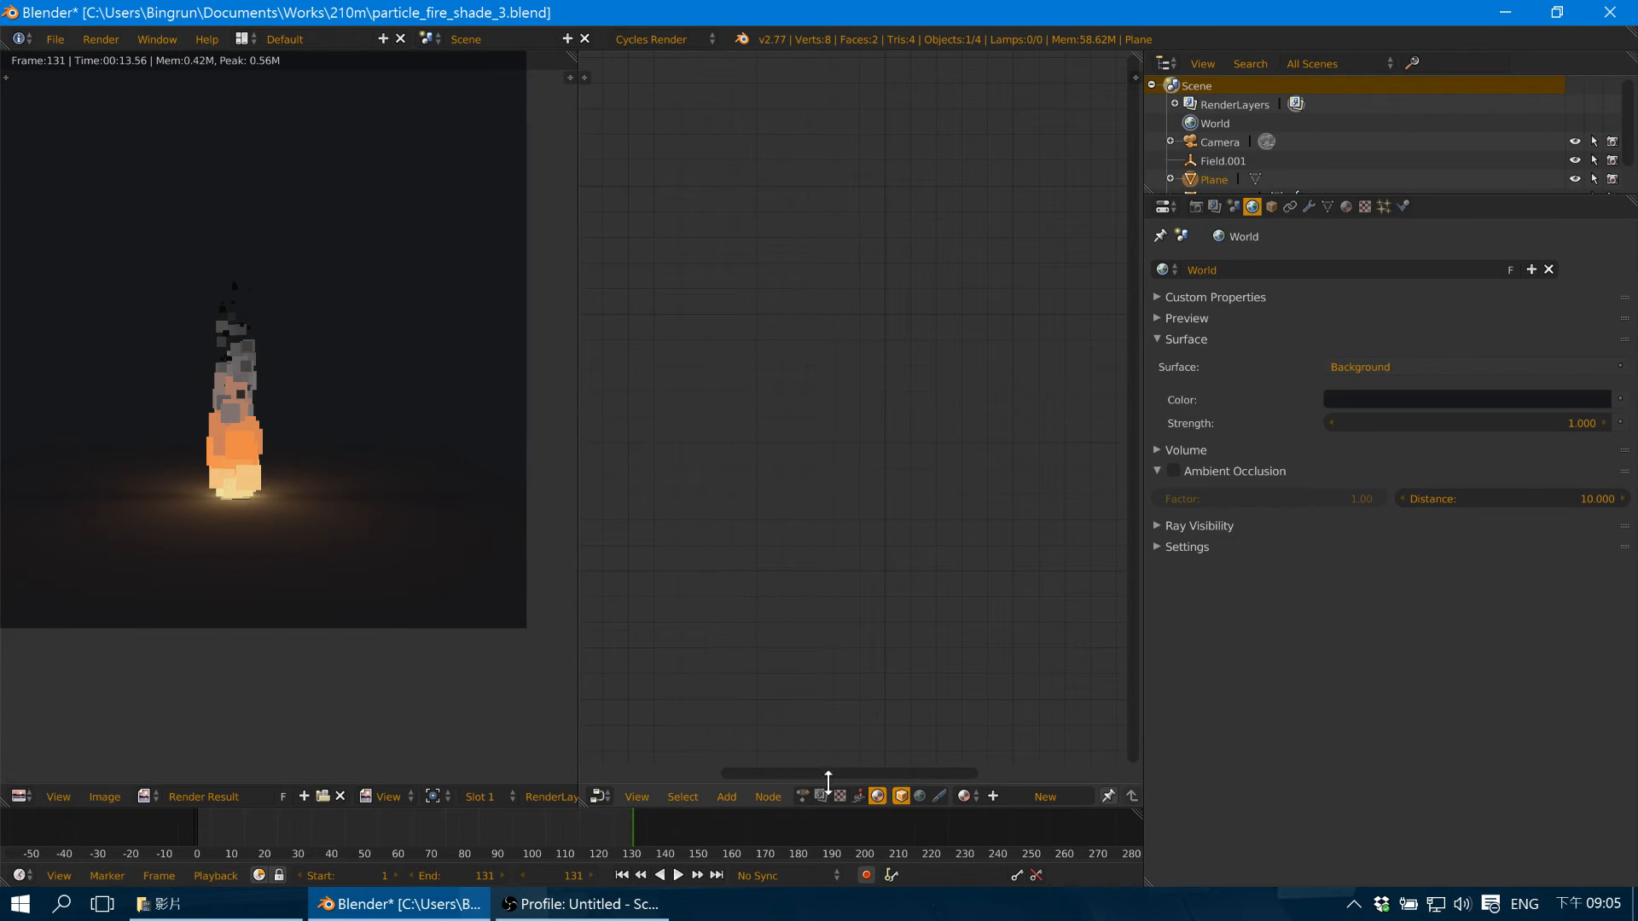
pyautogui.scroll(-2, 819, 793)
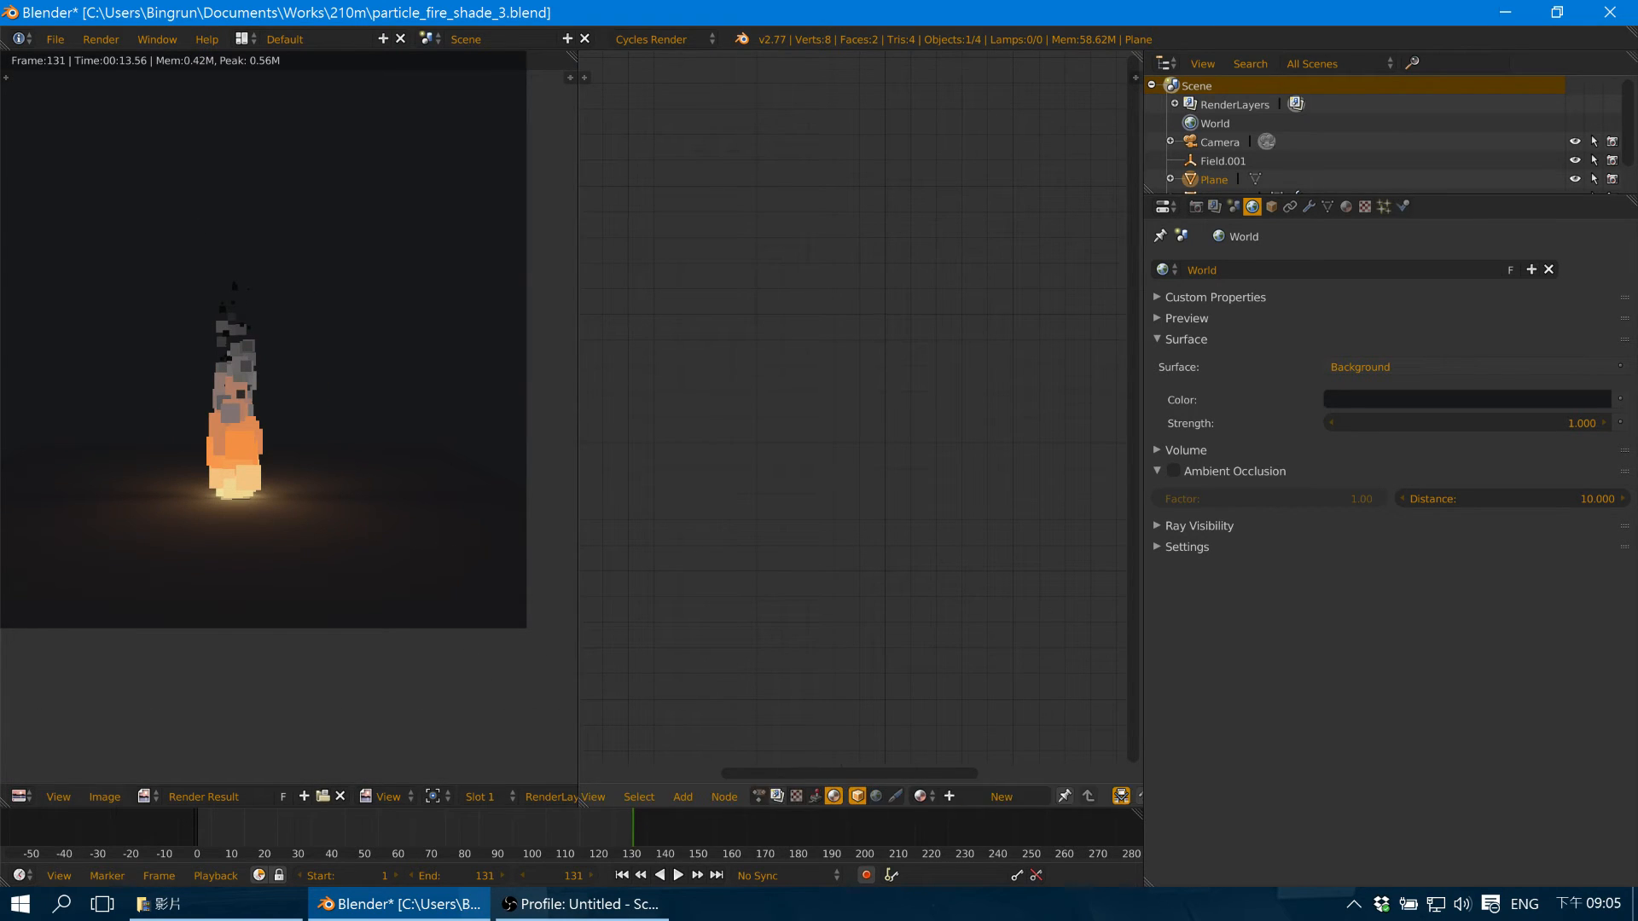
pyautogui.click(777, 796)
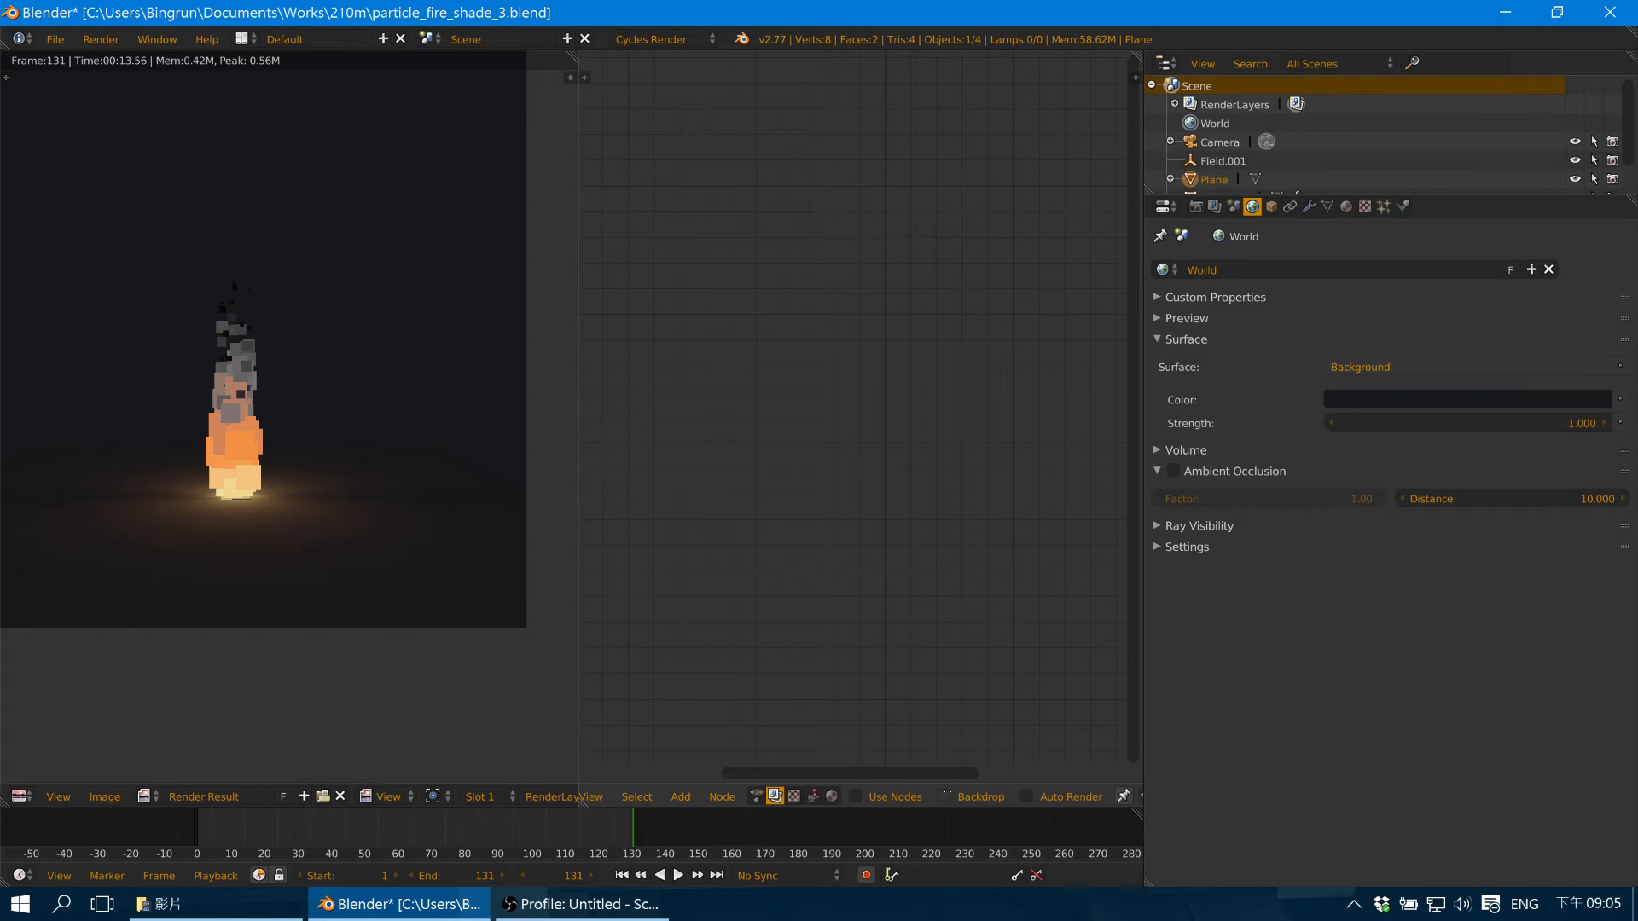
pyautogui.scroll(-5, 853, 795)
pyautogui.click(755, 796)
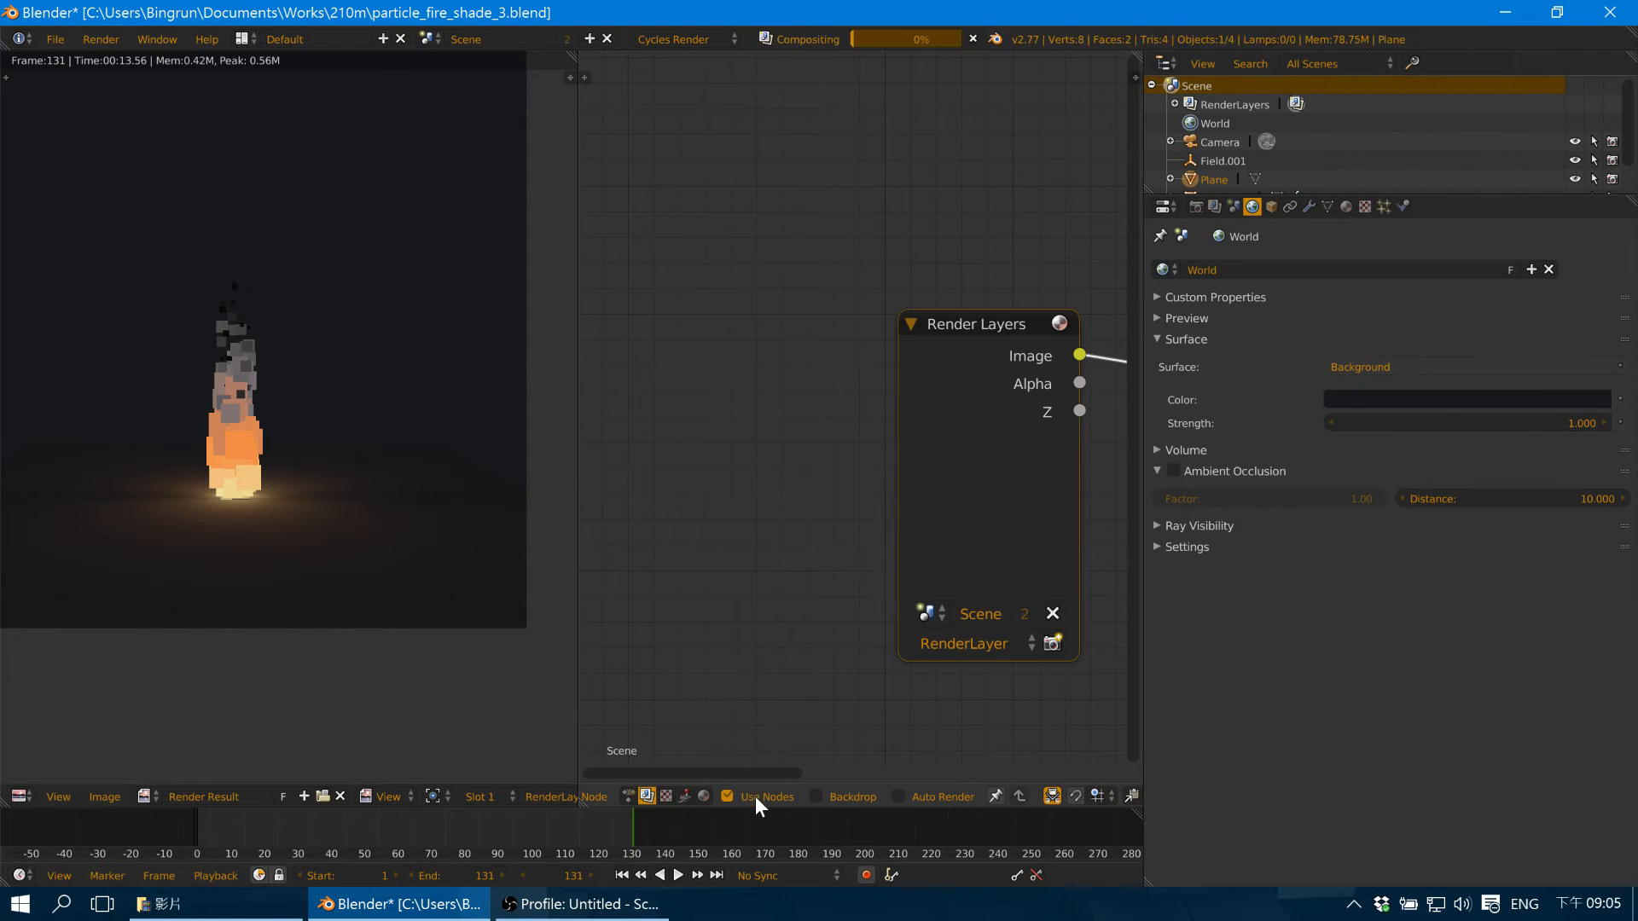
pyautogui.keyDown('ctrl'); pyautogui.scroll(-3, 848, 765); pyautogui.keyUp('ctrl')
pyautogui.click(869, 797)
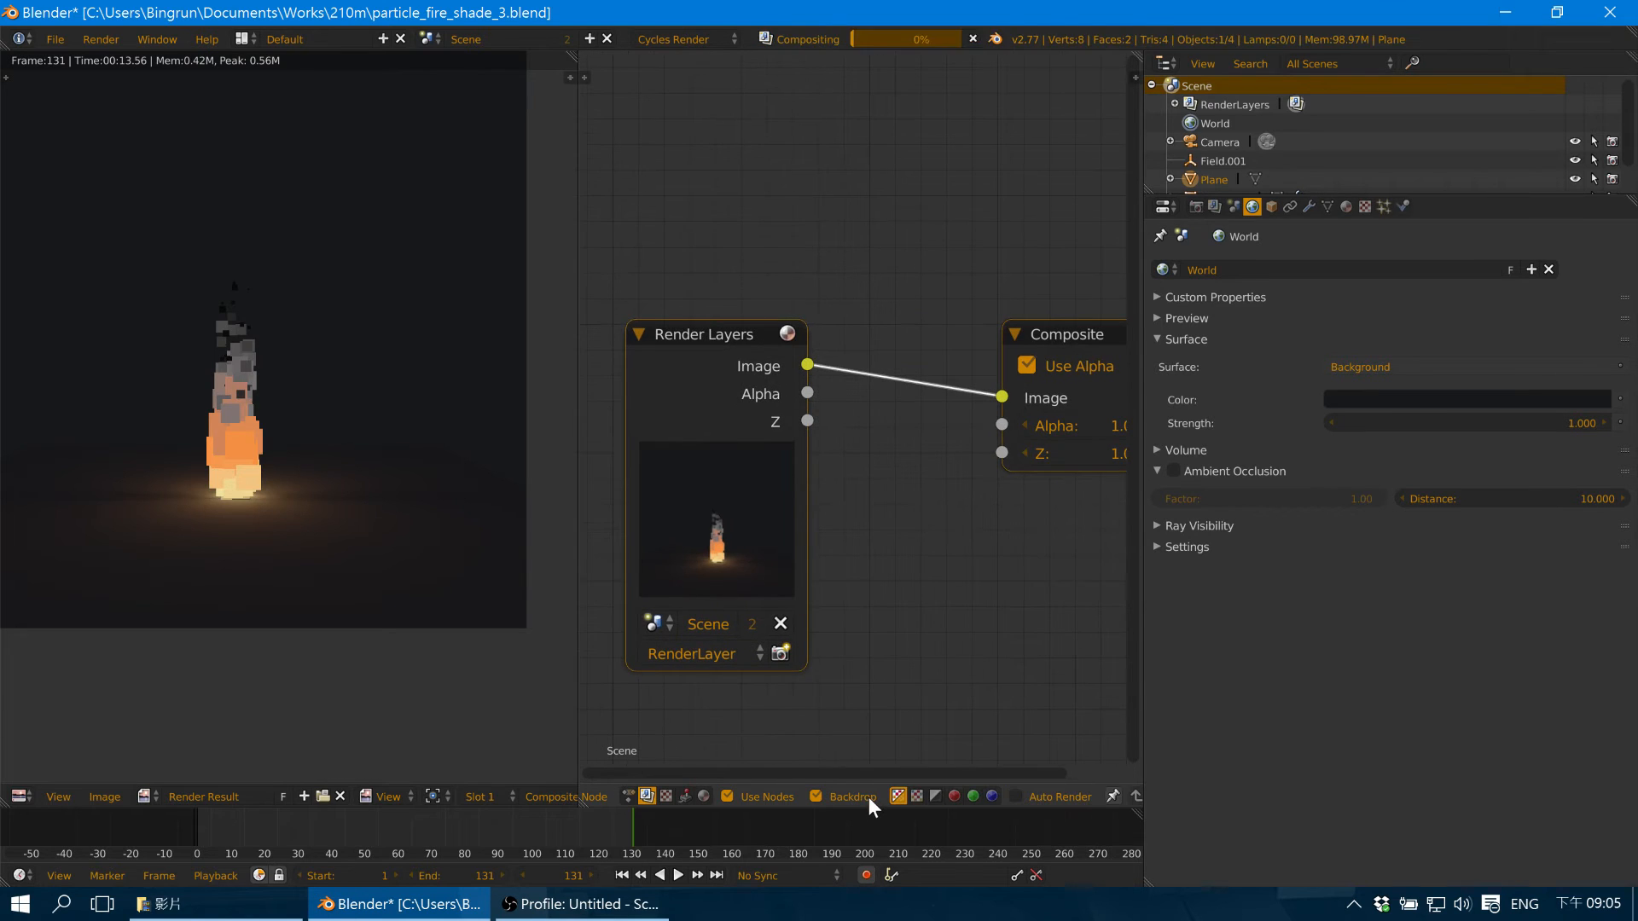
# Add a Viewer node below the Composite node and link the Render Layers Image output to its Image input.
pyautogui.keyDown('ctrl'); pyautogui.scroll(-1, 905, 599); pyautogui.keyUp('ctrl')
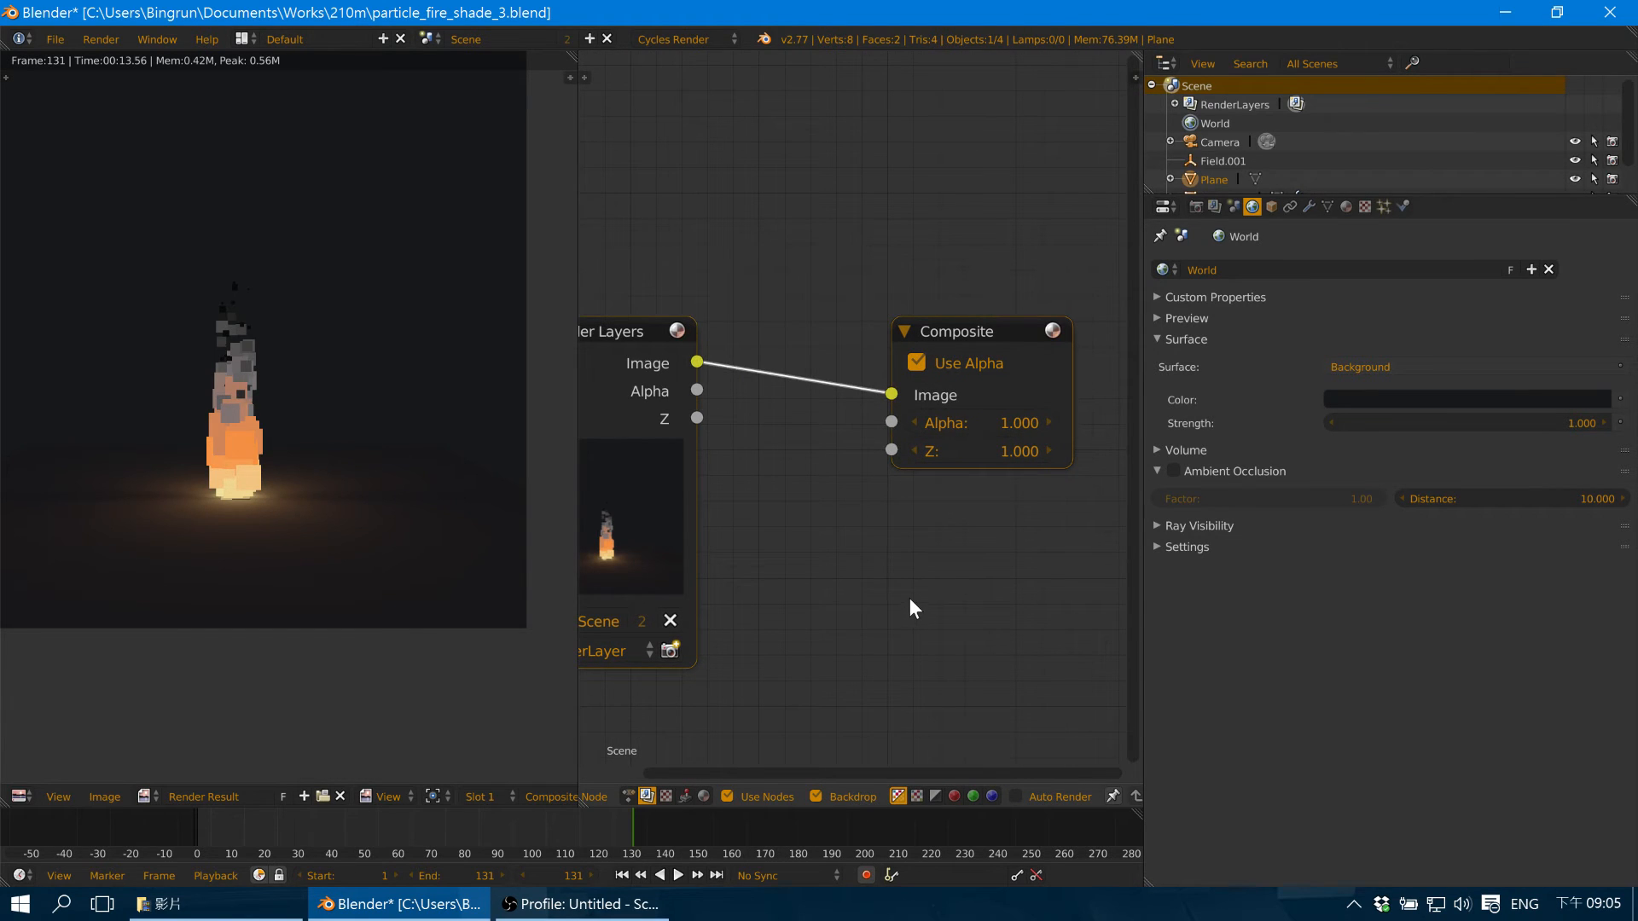
pyautogui.hotkey('shift', 'a')
pyautogui.moveTo(899, 639)
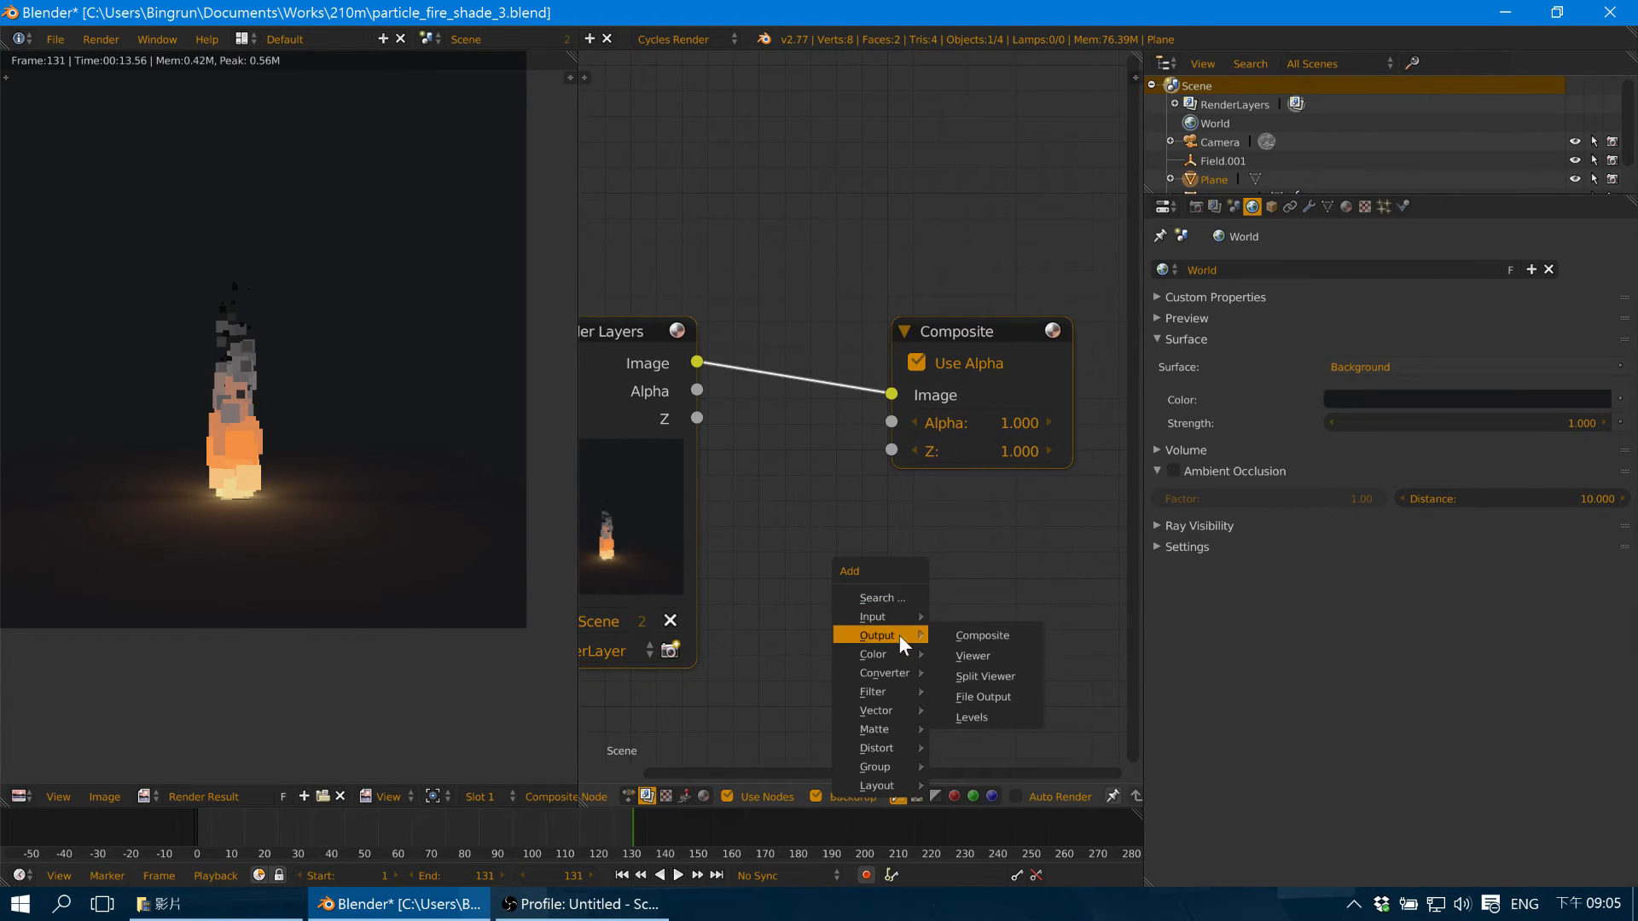
pyautogui.click(1005, 652)
pyautogui.click(889, 489)
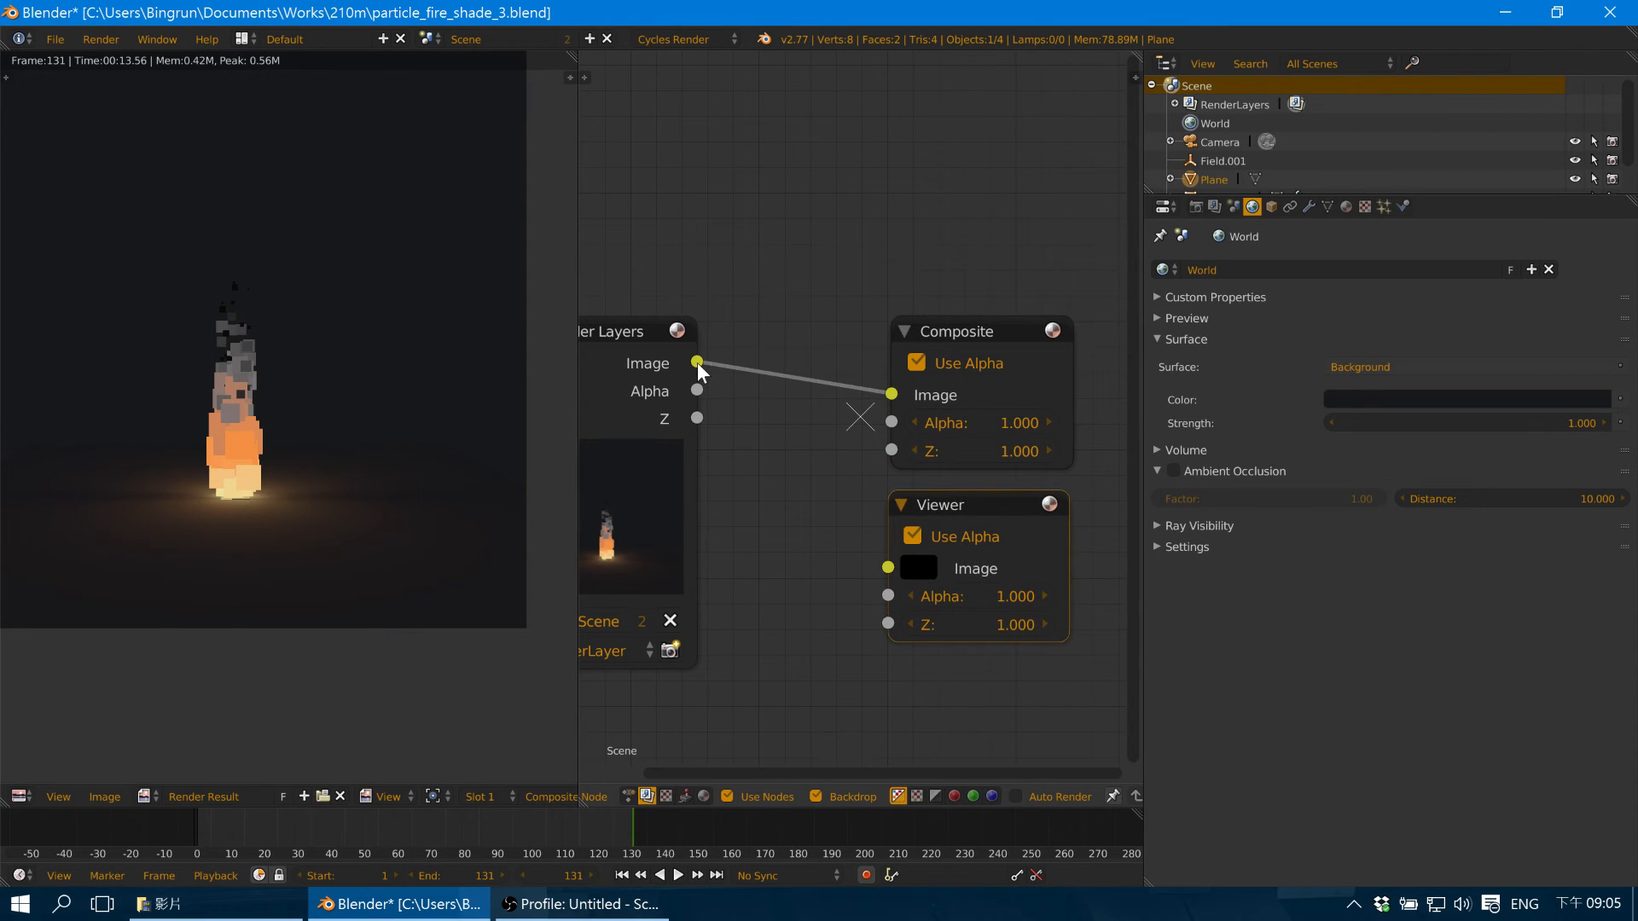
pyautogui.moveTo(698, 362); pyautogui.dragTo(884, 563)
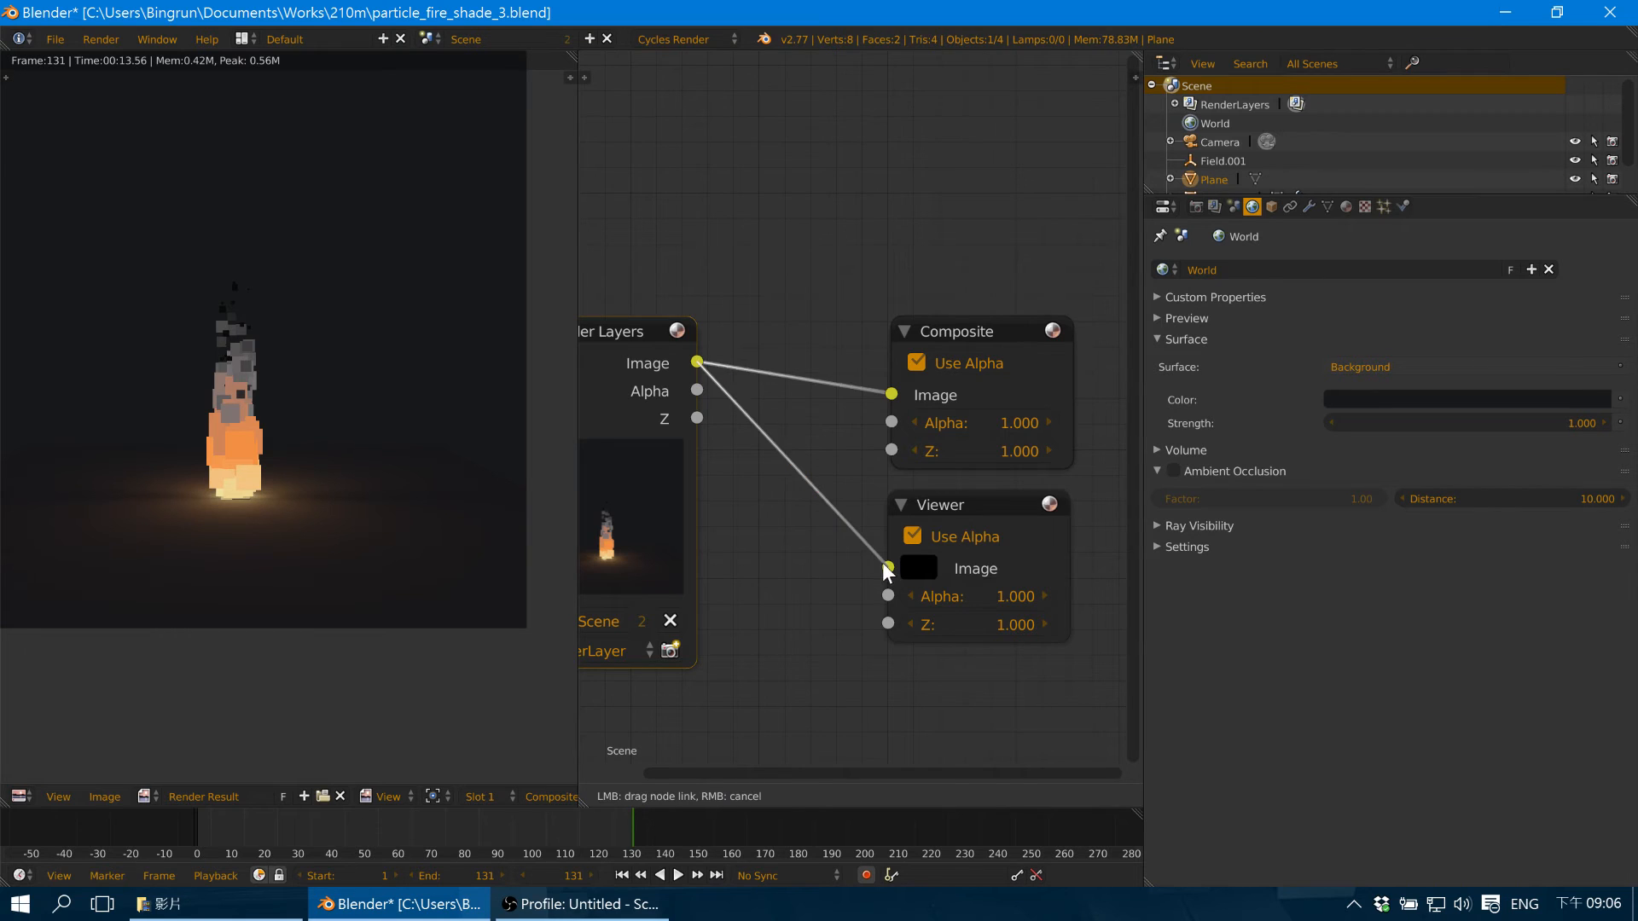
# Maximize the node editor and move the Composite and Viewer nodes well away from Render Layers, one above the other.
pyautogui.press('Home')
pyautogui.hotkey('shift', 'space')
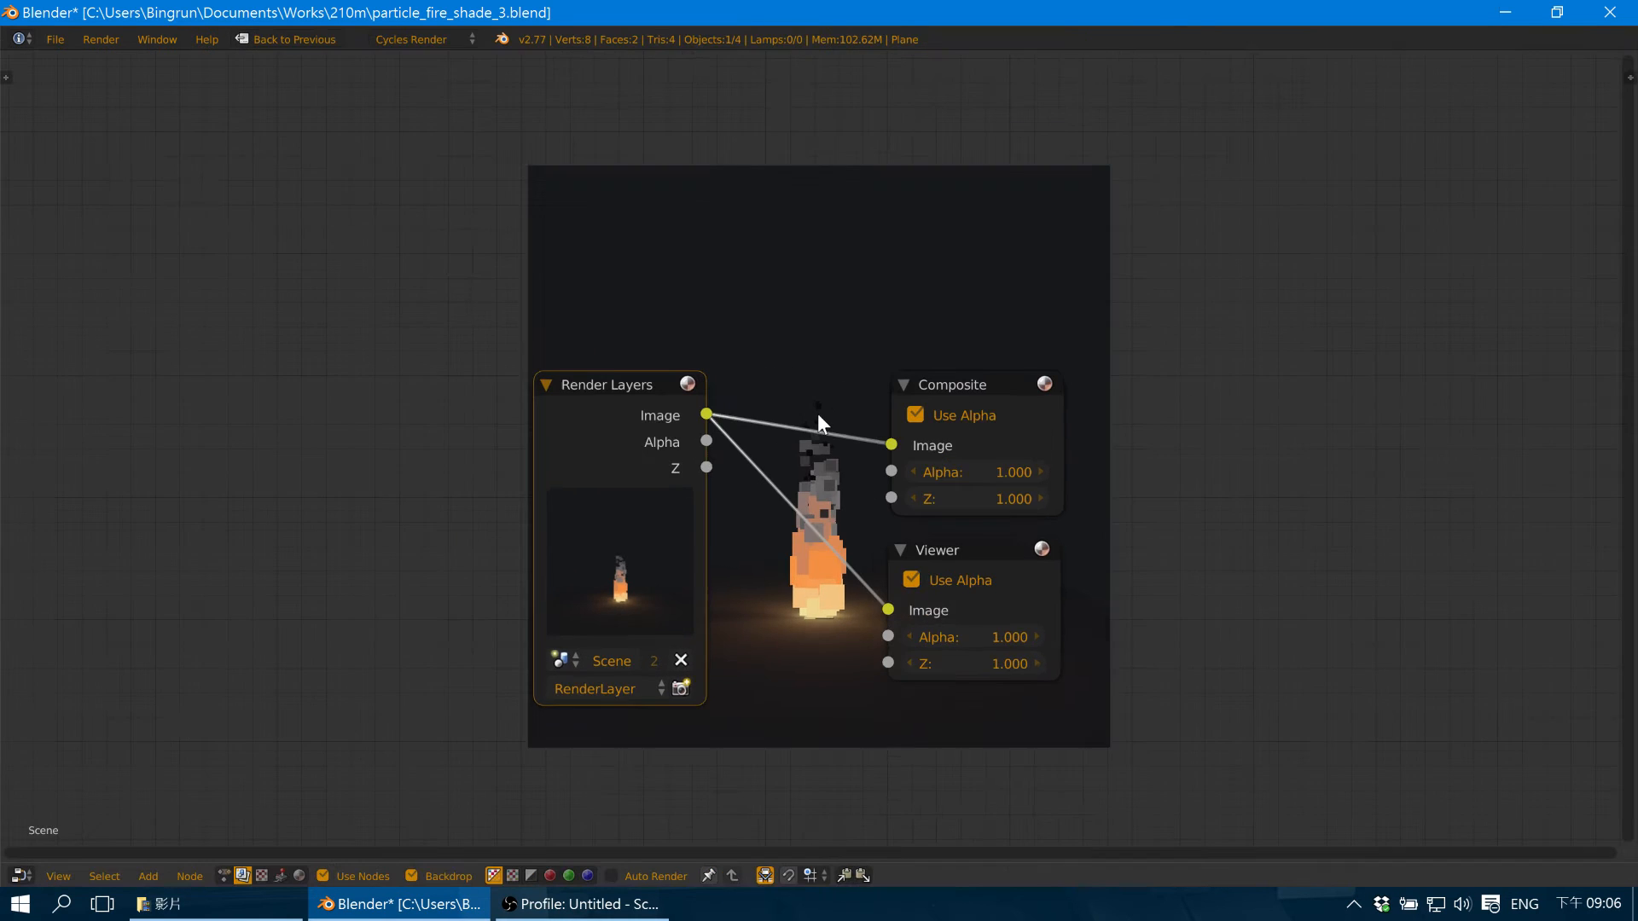
pyautogui.scroll(4, 811, 426)
pyautogui.moveTo(773, 351); pyautogui.dragTo(1146, 340)
pyautogui.moveTo(861, 544); pyautogui.dragTo(1246, 517)
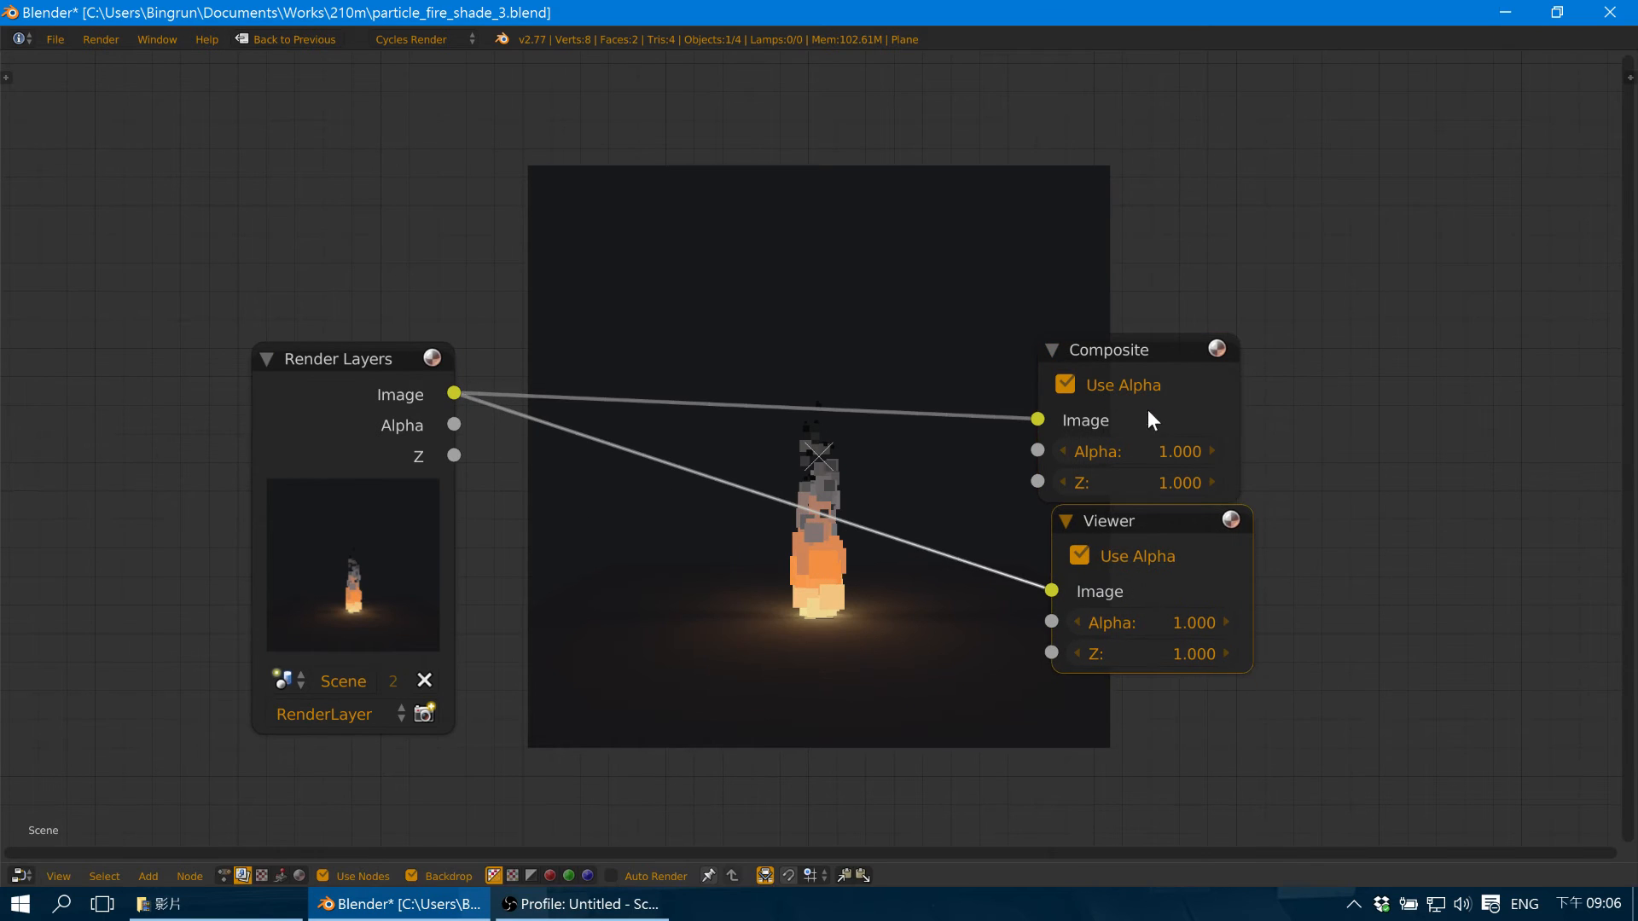
pyautogui.moveTo(1158, 361); pyautogui.dragTo(1176, 356)
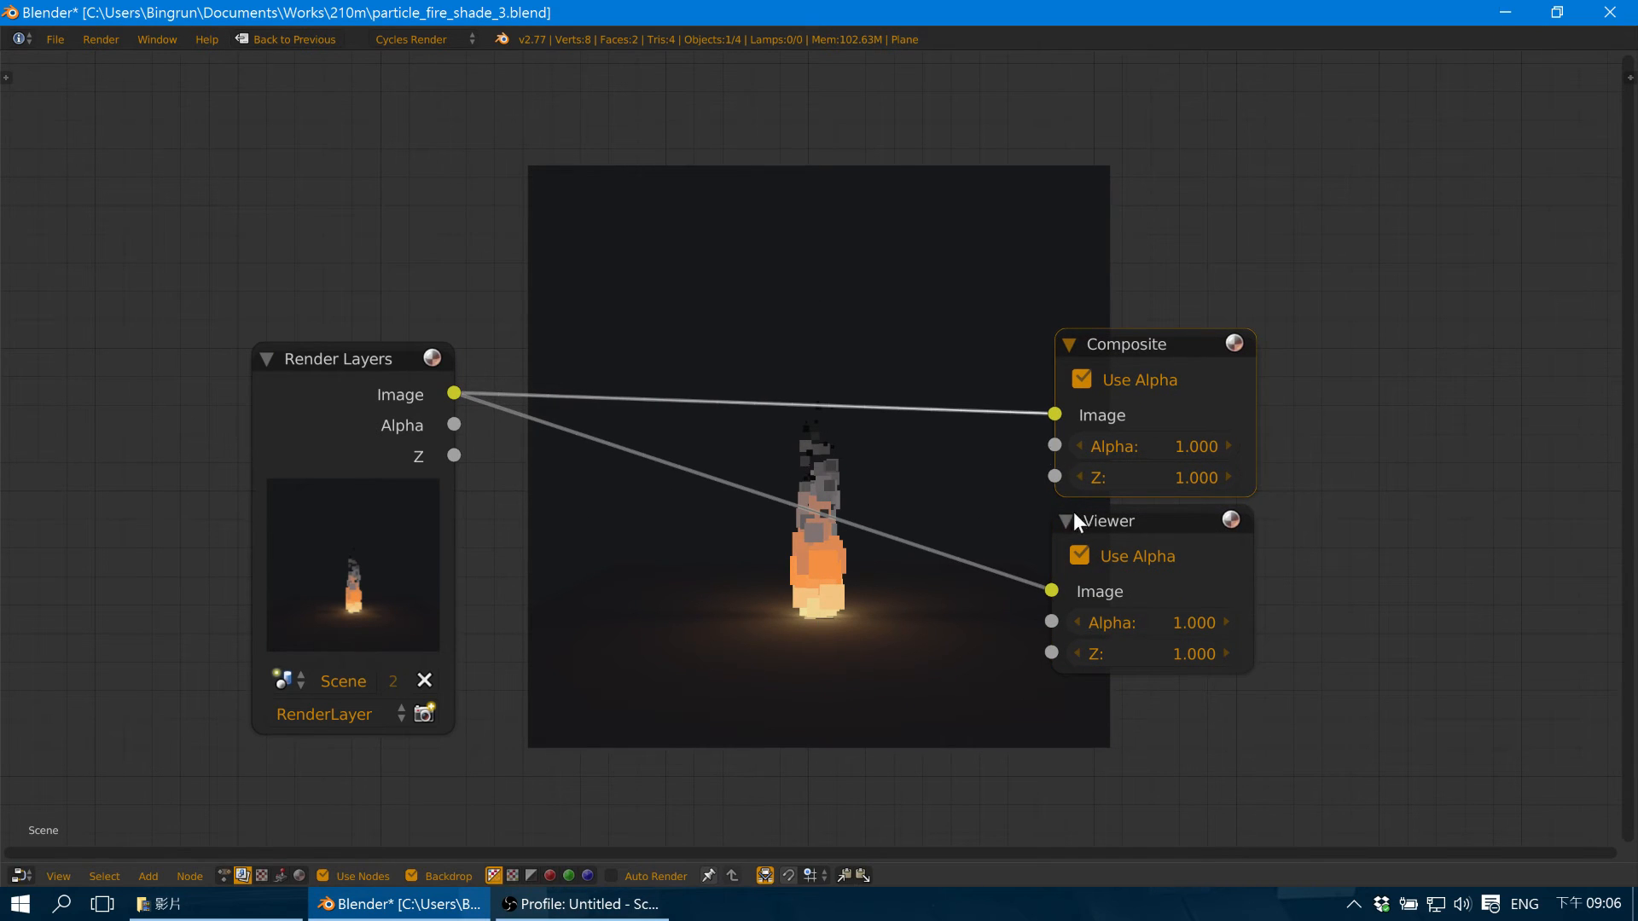
pyautogui.moveTo(1125, 522); pyautogui.dragTo(1119, 521)
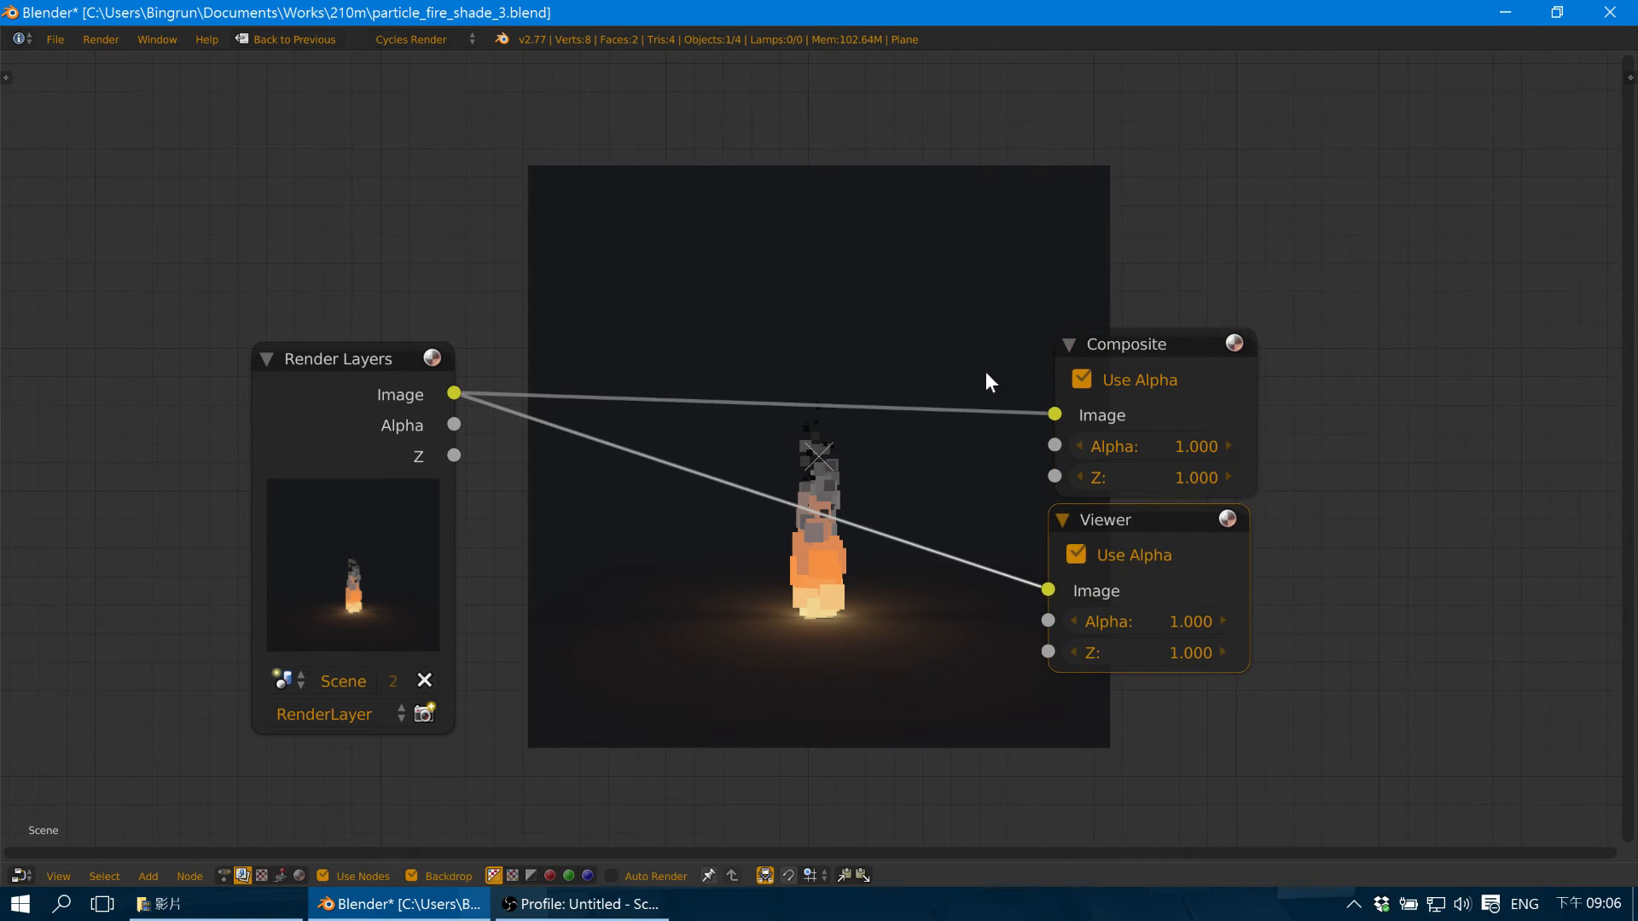
# Add a Transform node and insert it into the link between Render Layers and the Viewer.
pyautogui.click(383, 455)
pyautogui.hotkey('shift', 'a')
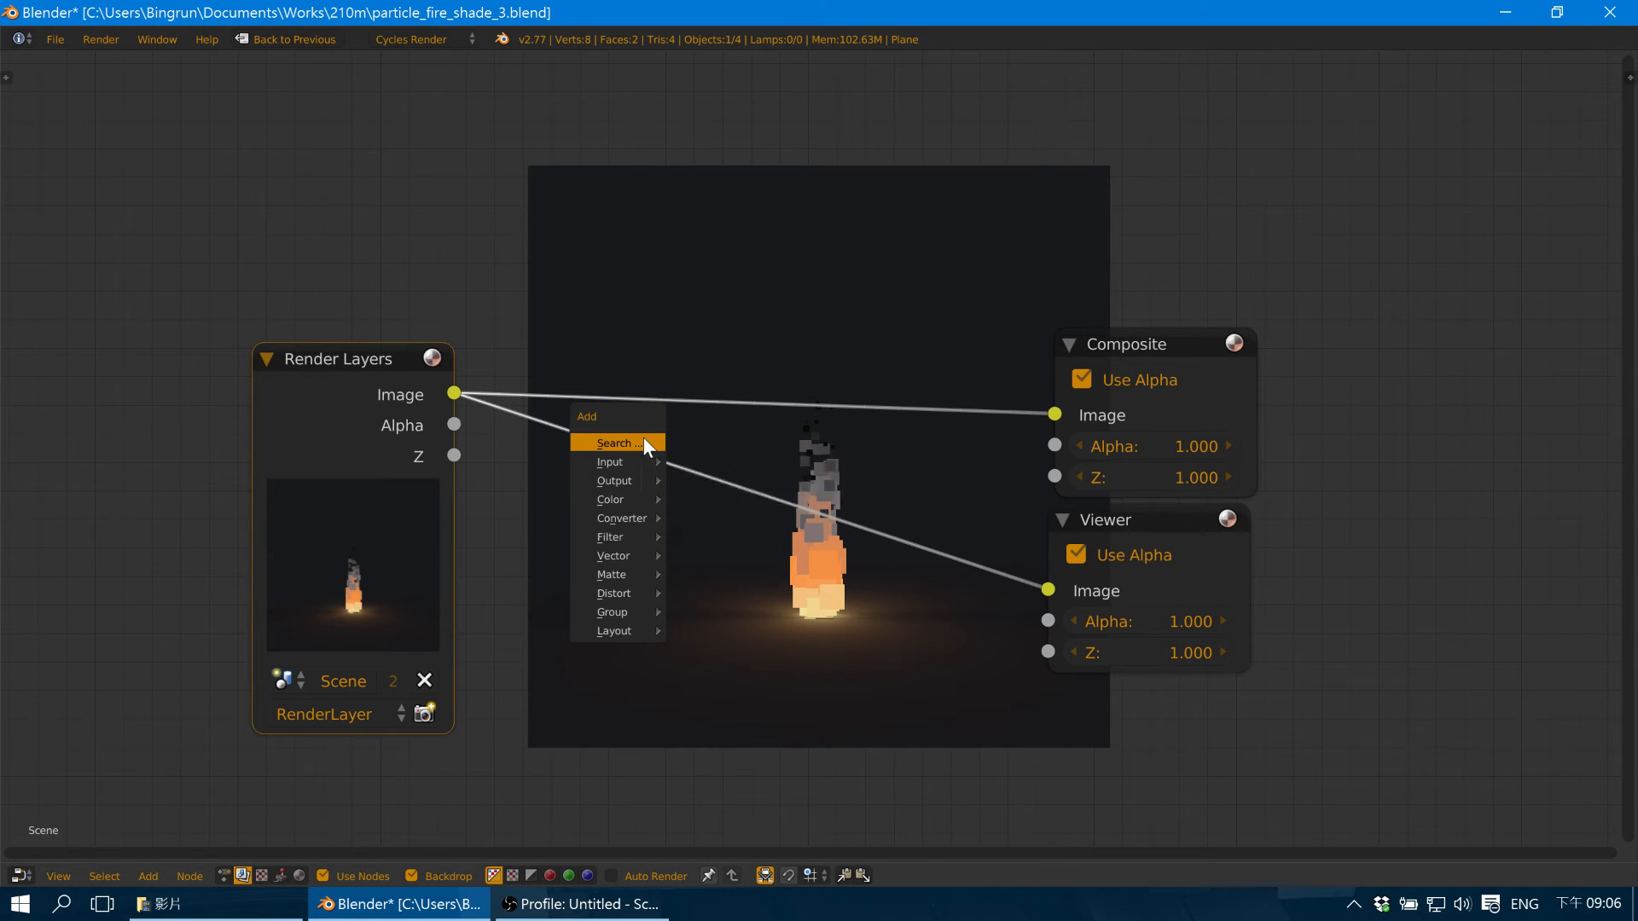
pyautogui.click(643, 441)
pyautogui.write('Pixelate')
pyautogui.hotkey('ctrl', 'BackSpace')
pyautogui.write('tra')
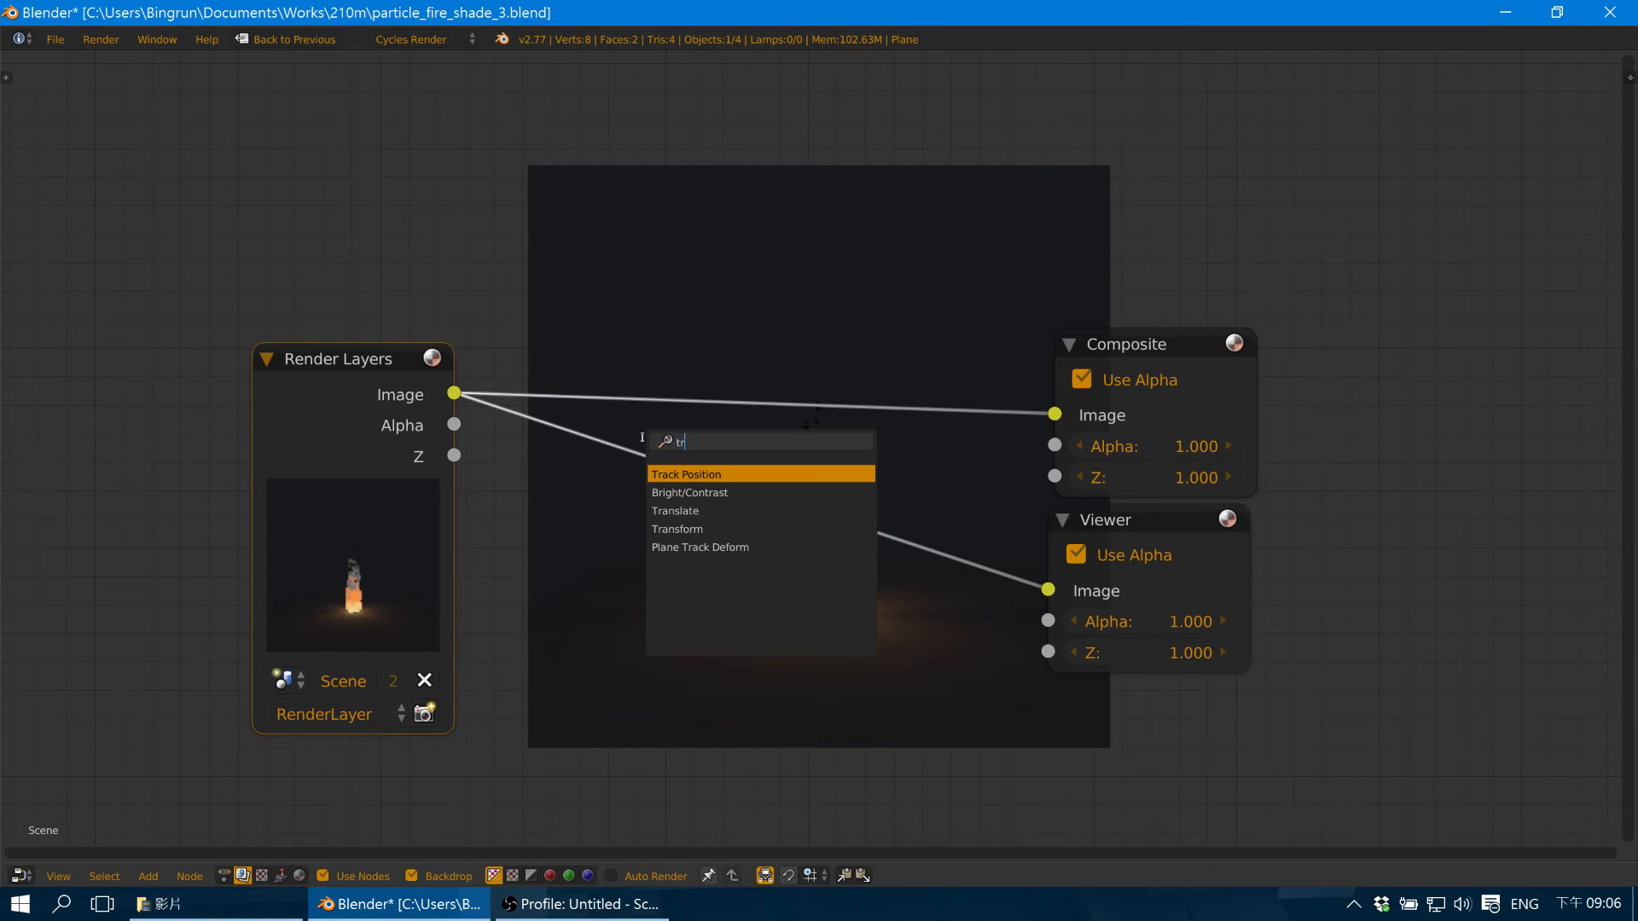
pyautogui.press('Down')
pyautogui.press('Down')
pyautogui.press('Down')
pyautogui.press('Return')
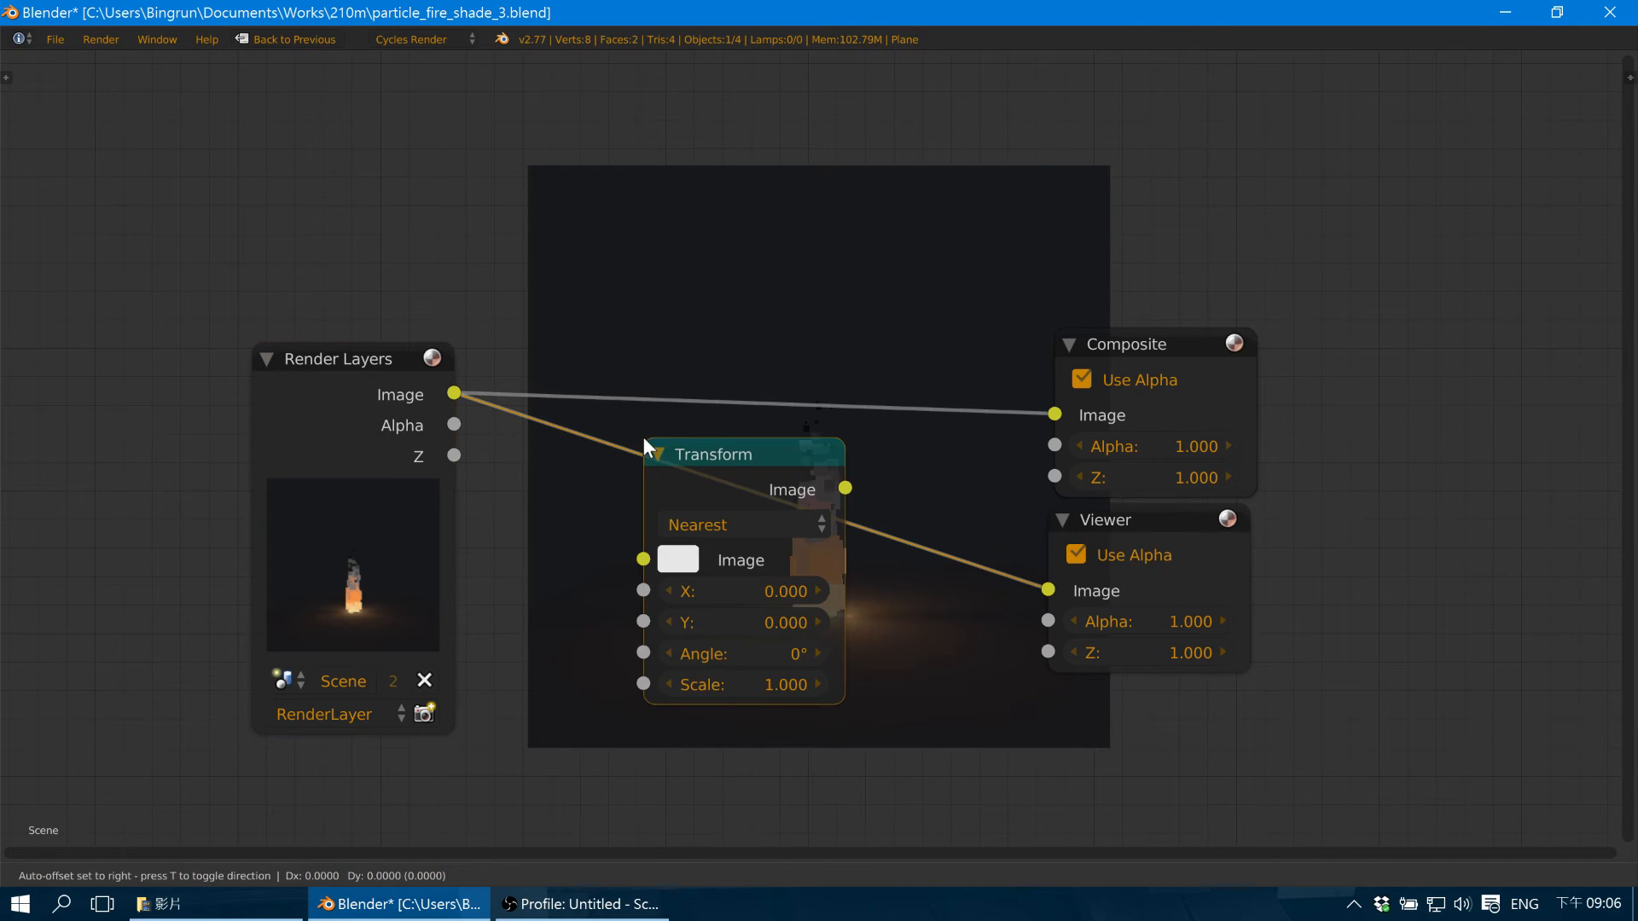
pyautogui.click(569, 418)
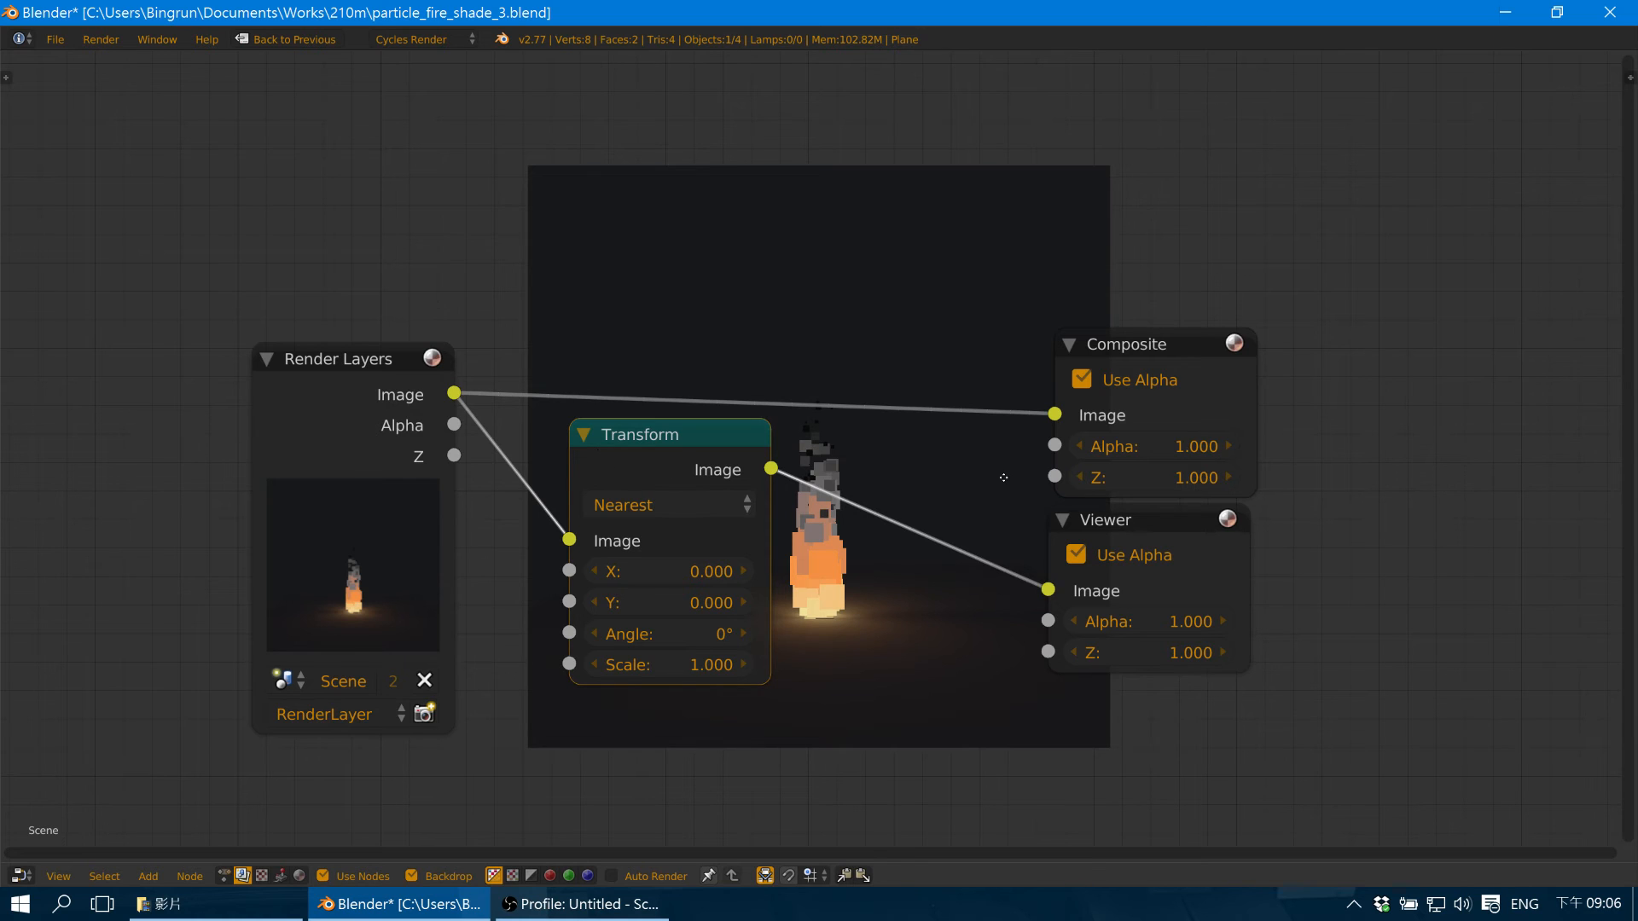
# Space out the nodes and insert a duplicate of the Transform node between the first Transform and the Viewer.
pyautogui.moveTo(1003, 478); pyautogui.dragTo(933, 535, button='middle')
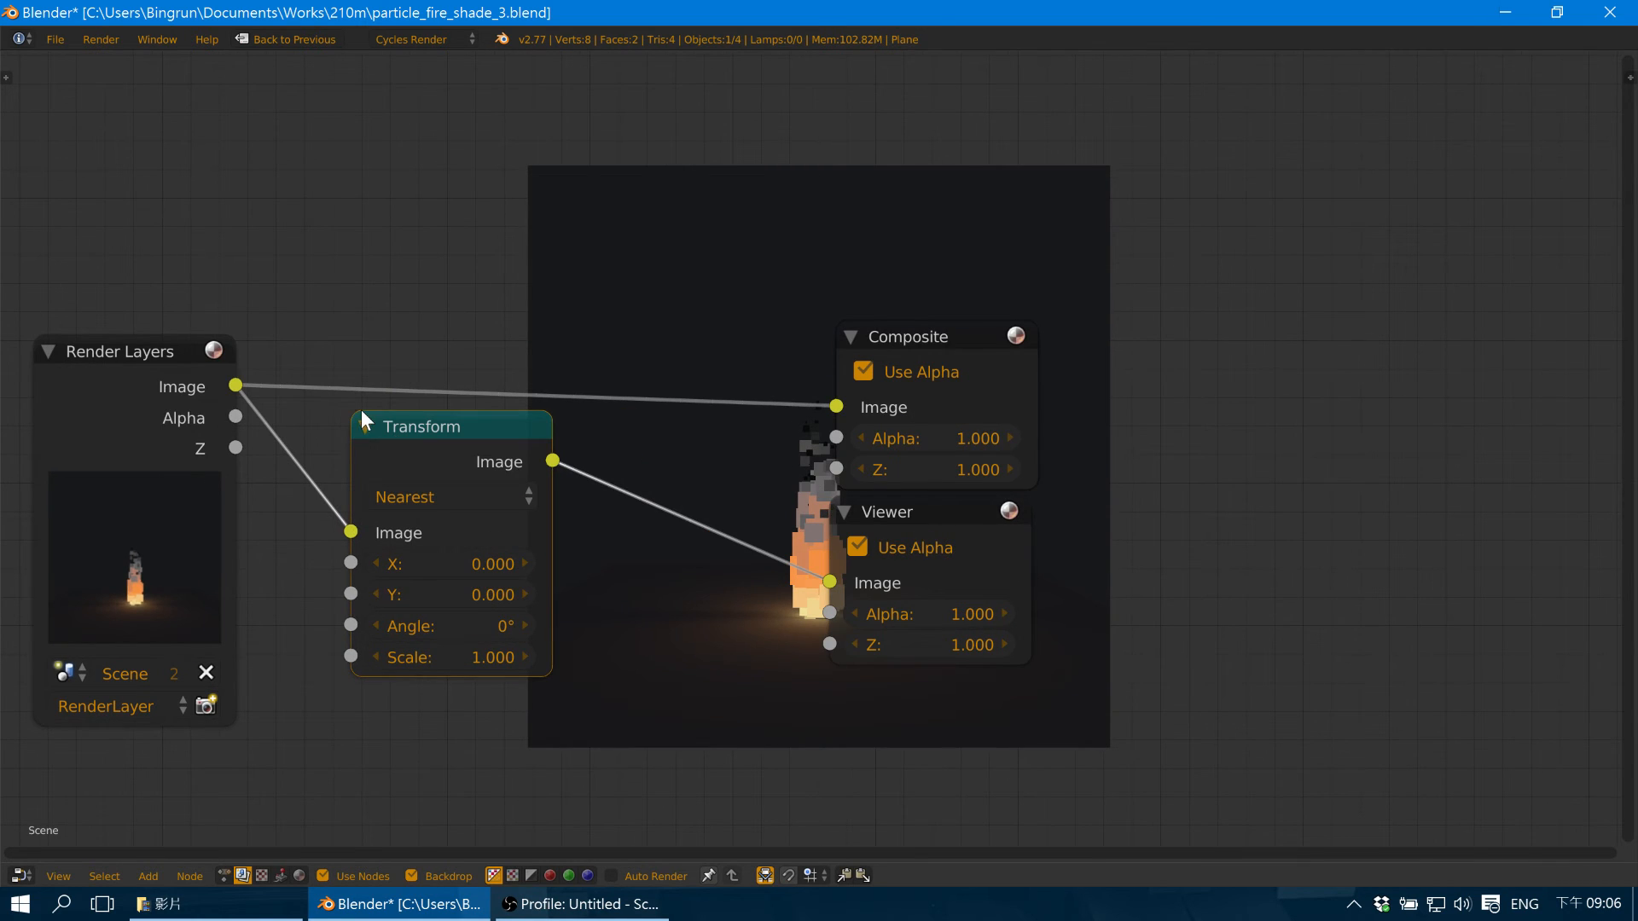
pyautogui.moveTo(948, 520); pyautogui.dragTo(1228, 491)
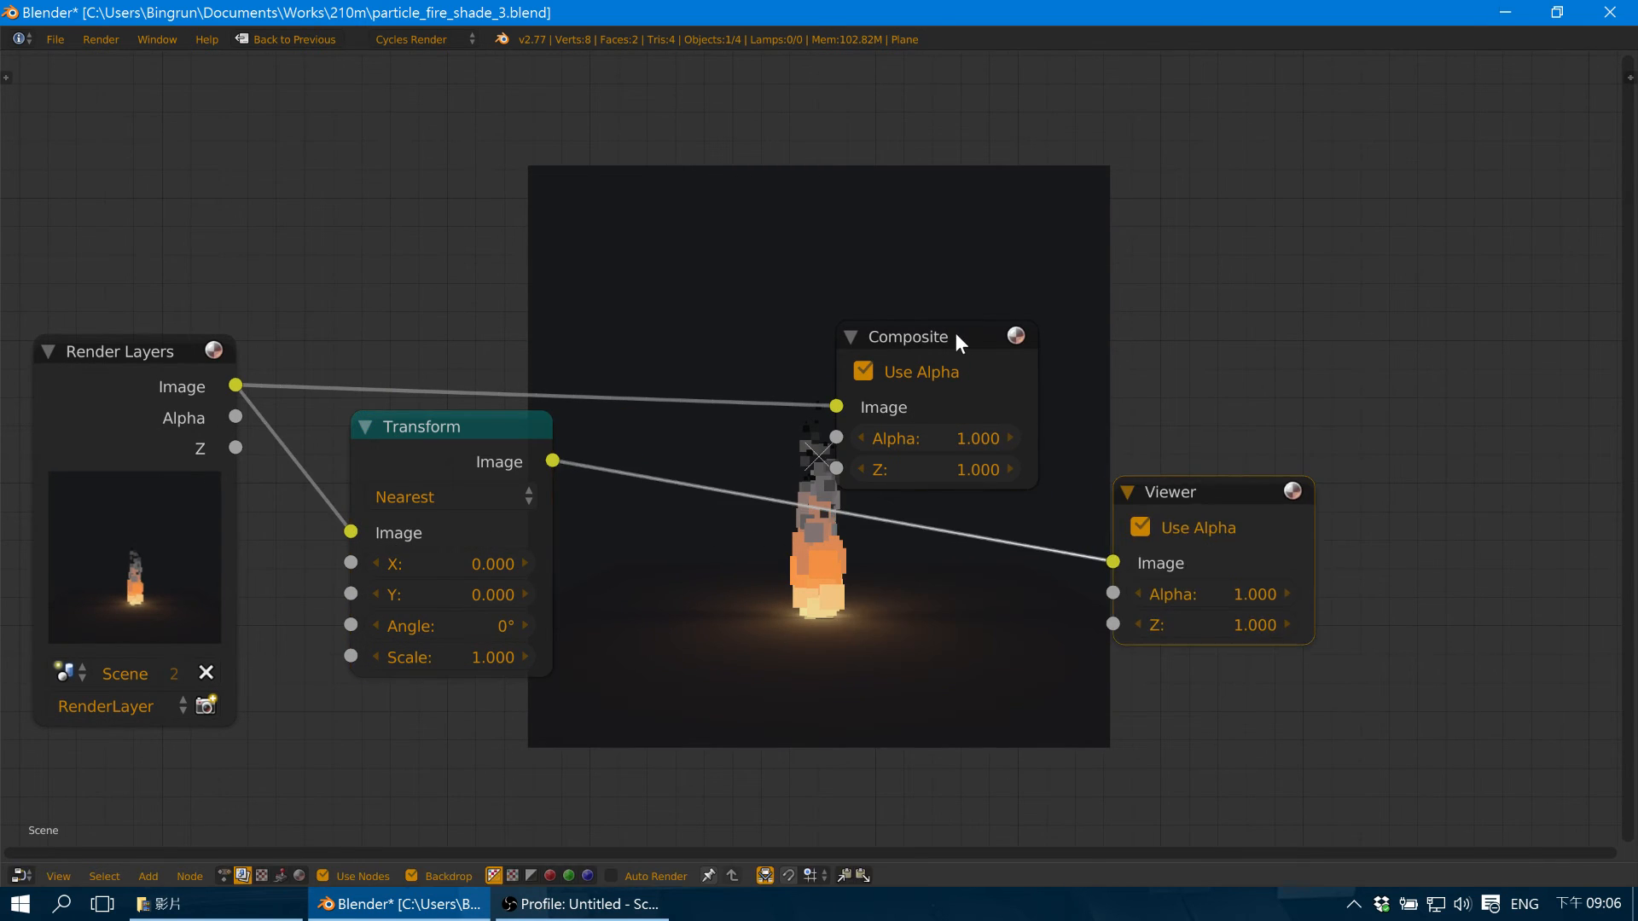
pyautogui.moveTo(1028, 329); pyautogui.dragTo(1327, 323)
pyautogui.moveTo(1217, 492); pyautogui.dragTo(1266, 525)
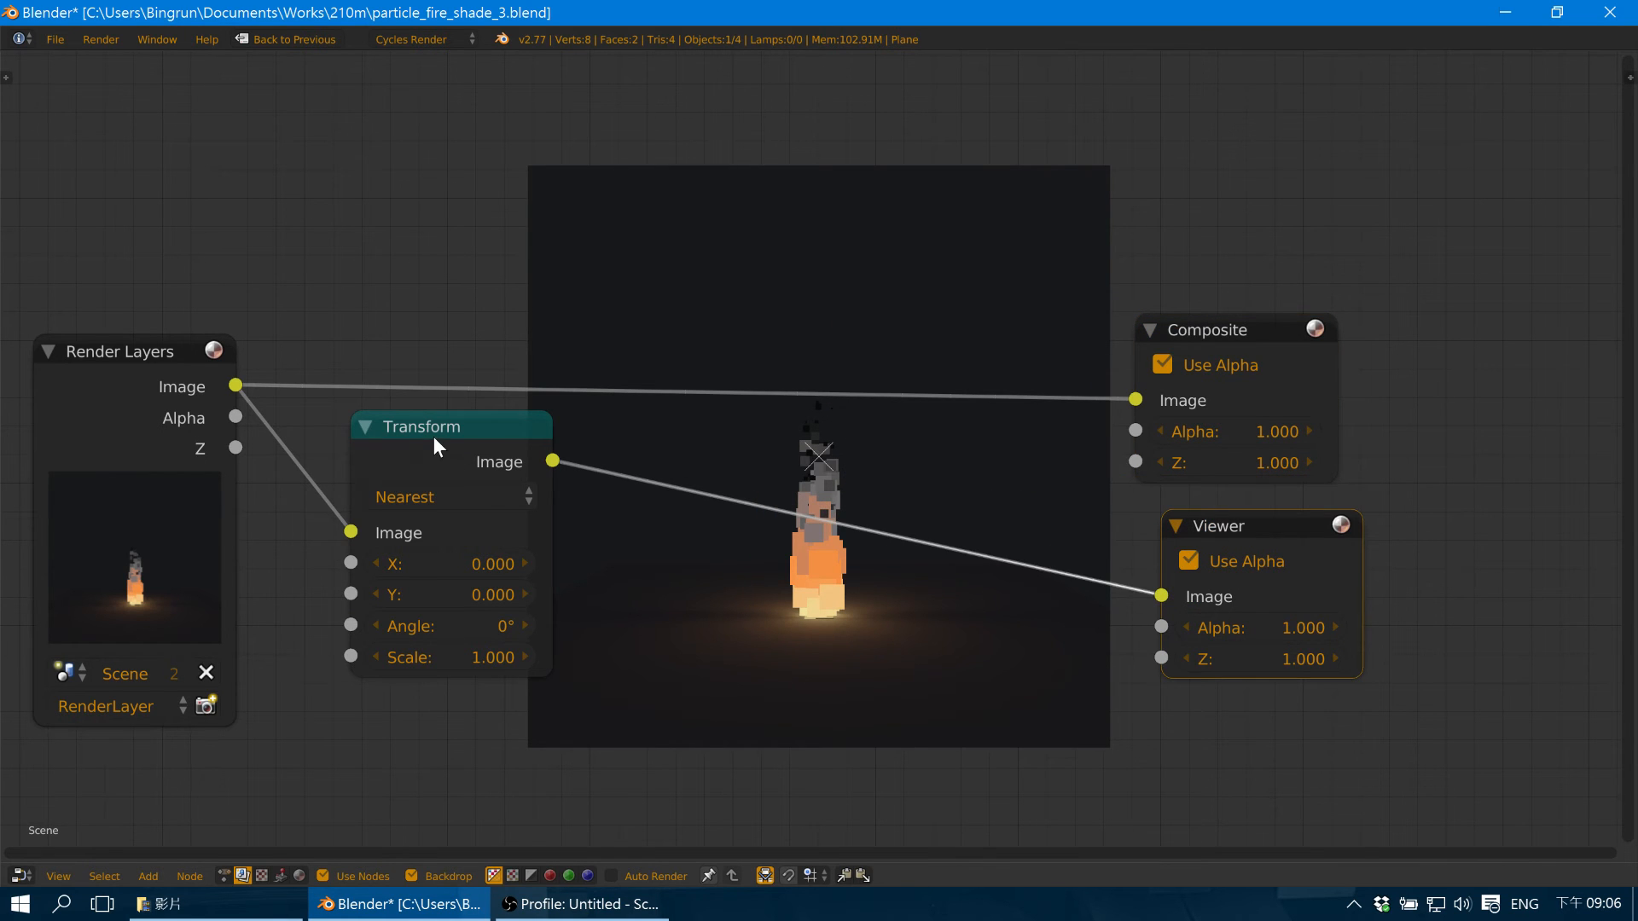
pyautogui.moveTo(434, 438); pyautogui.dragTo(407, 448)
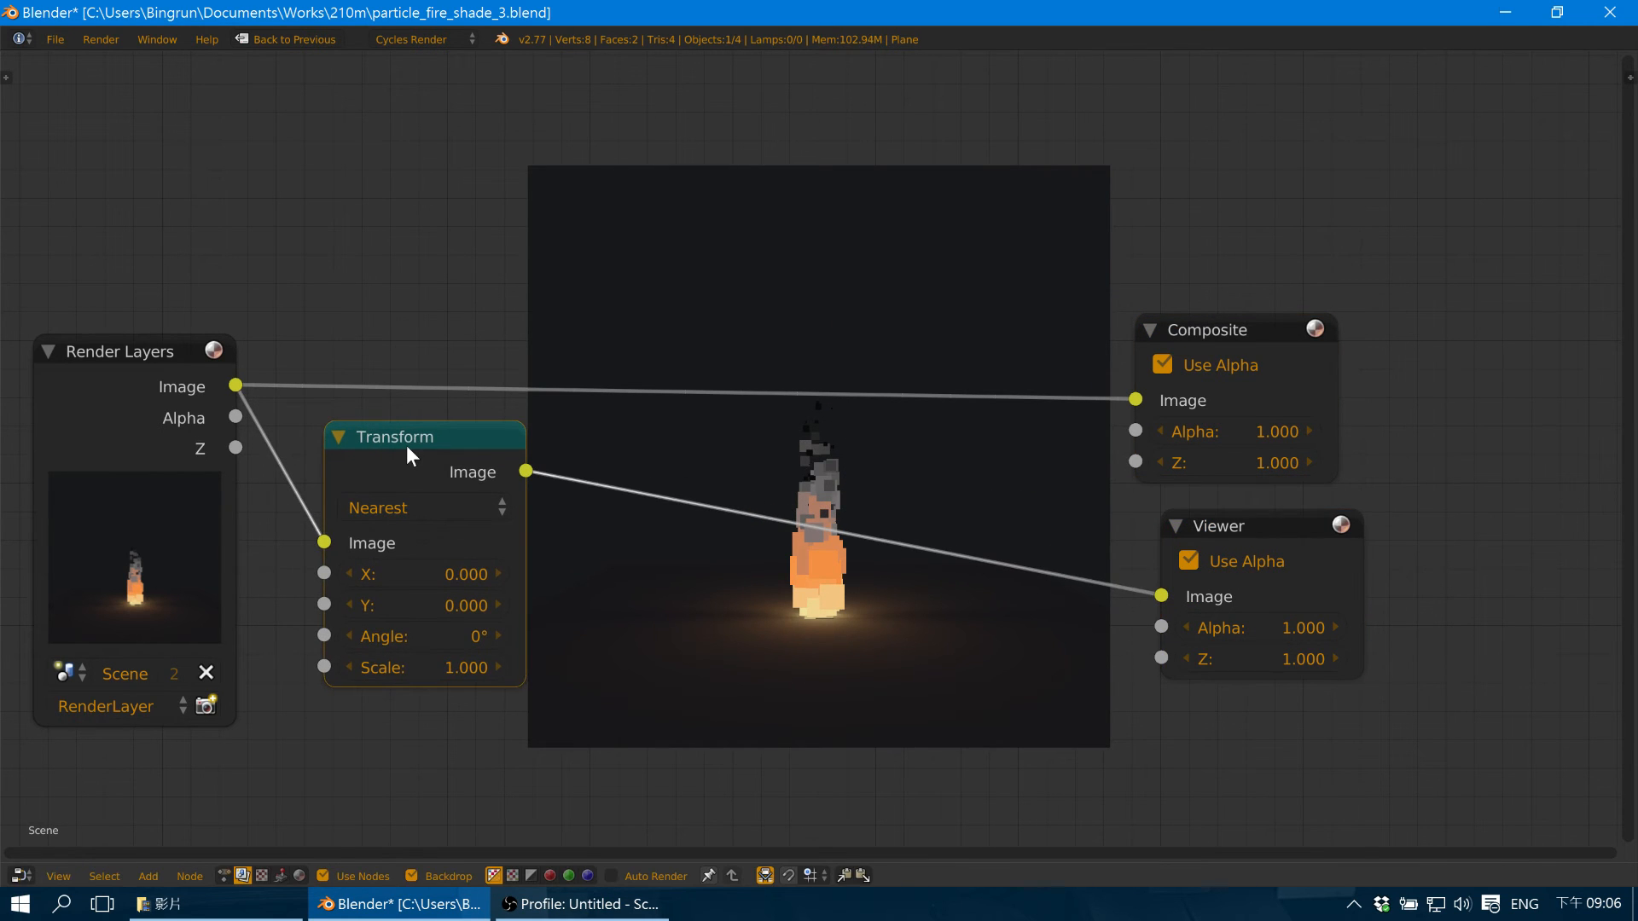
pyautogui.hotkey('shift', 'd')
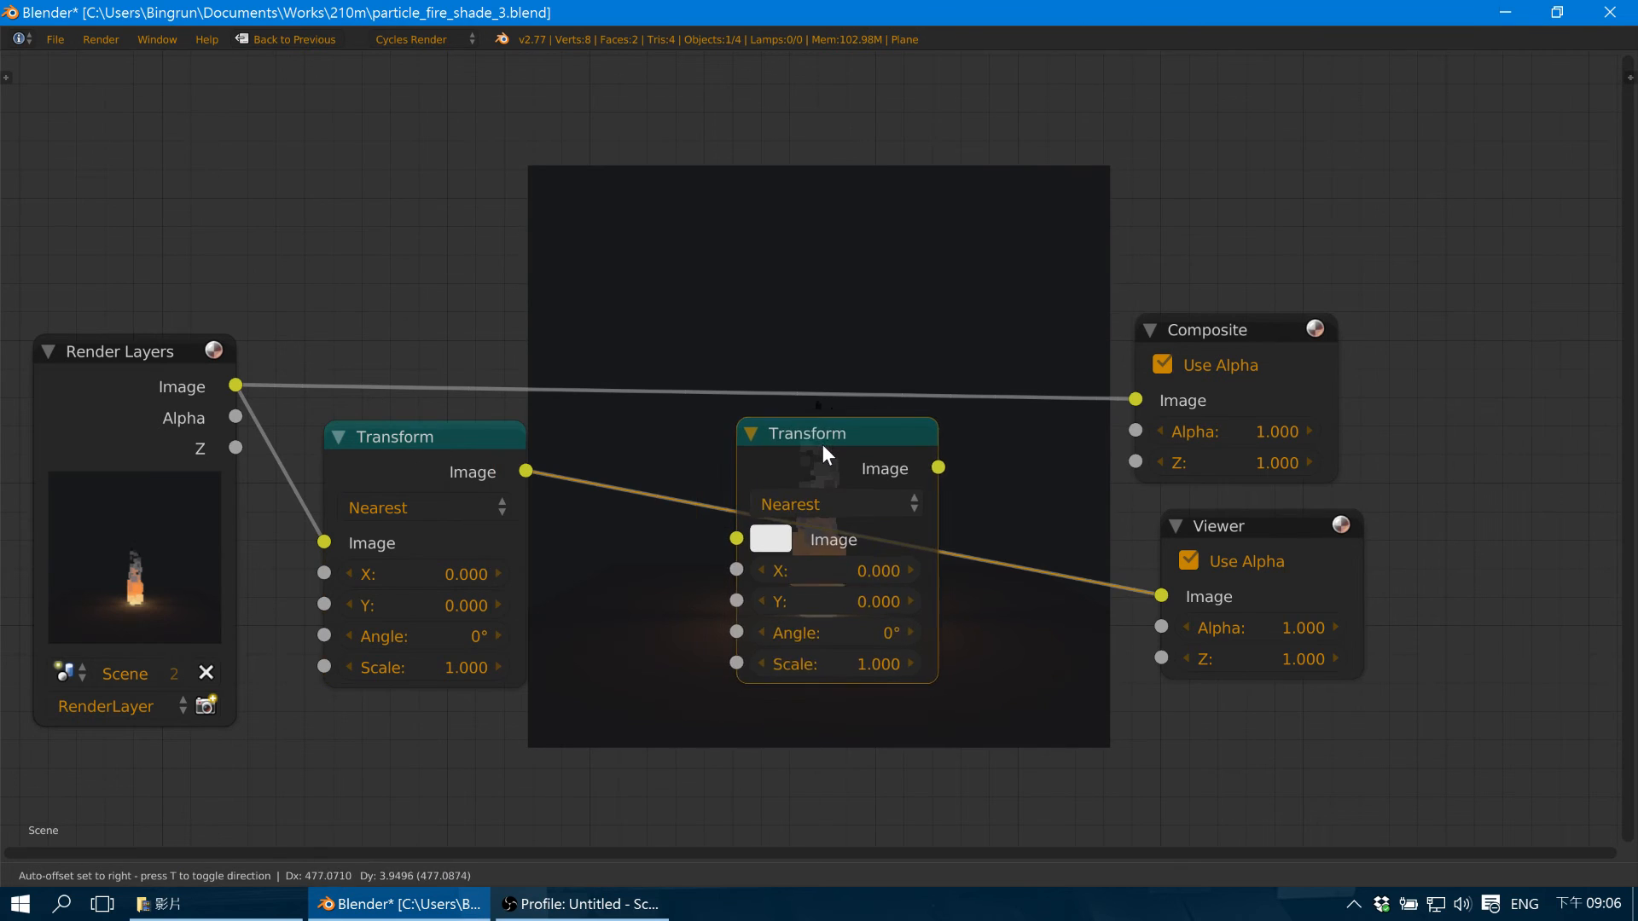
pyautogui.click(800, 442)
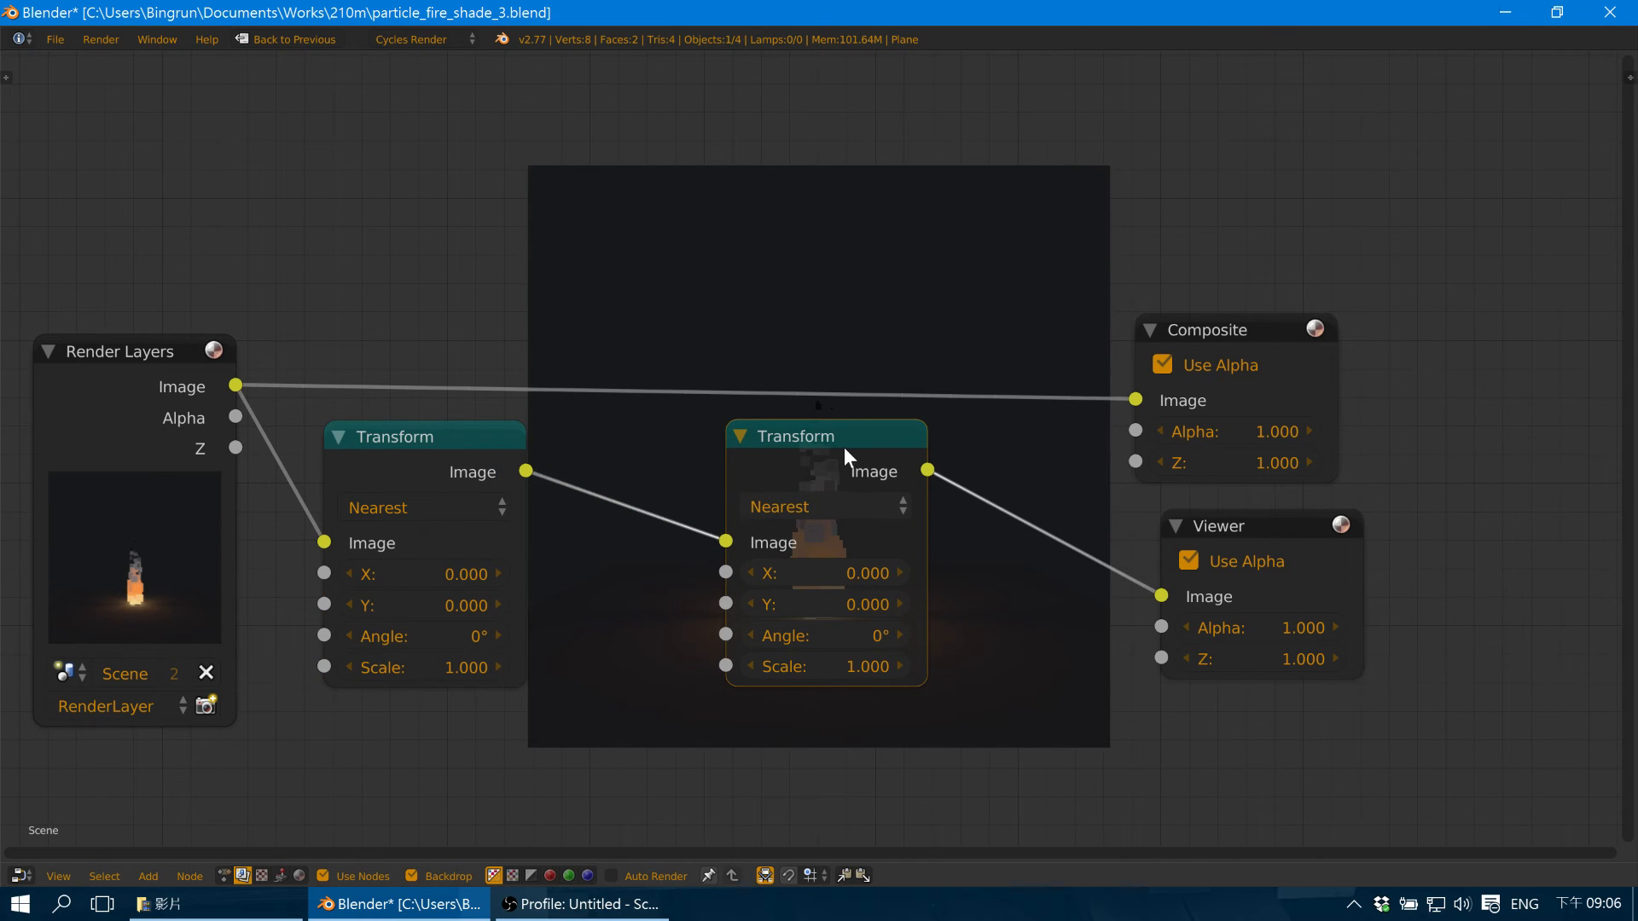
# Insert a Pixelate node between the two Transform nodes and move the Composite node clear of the second Transform.
pyautogui.press('space')
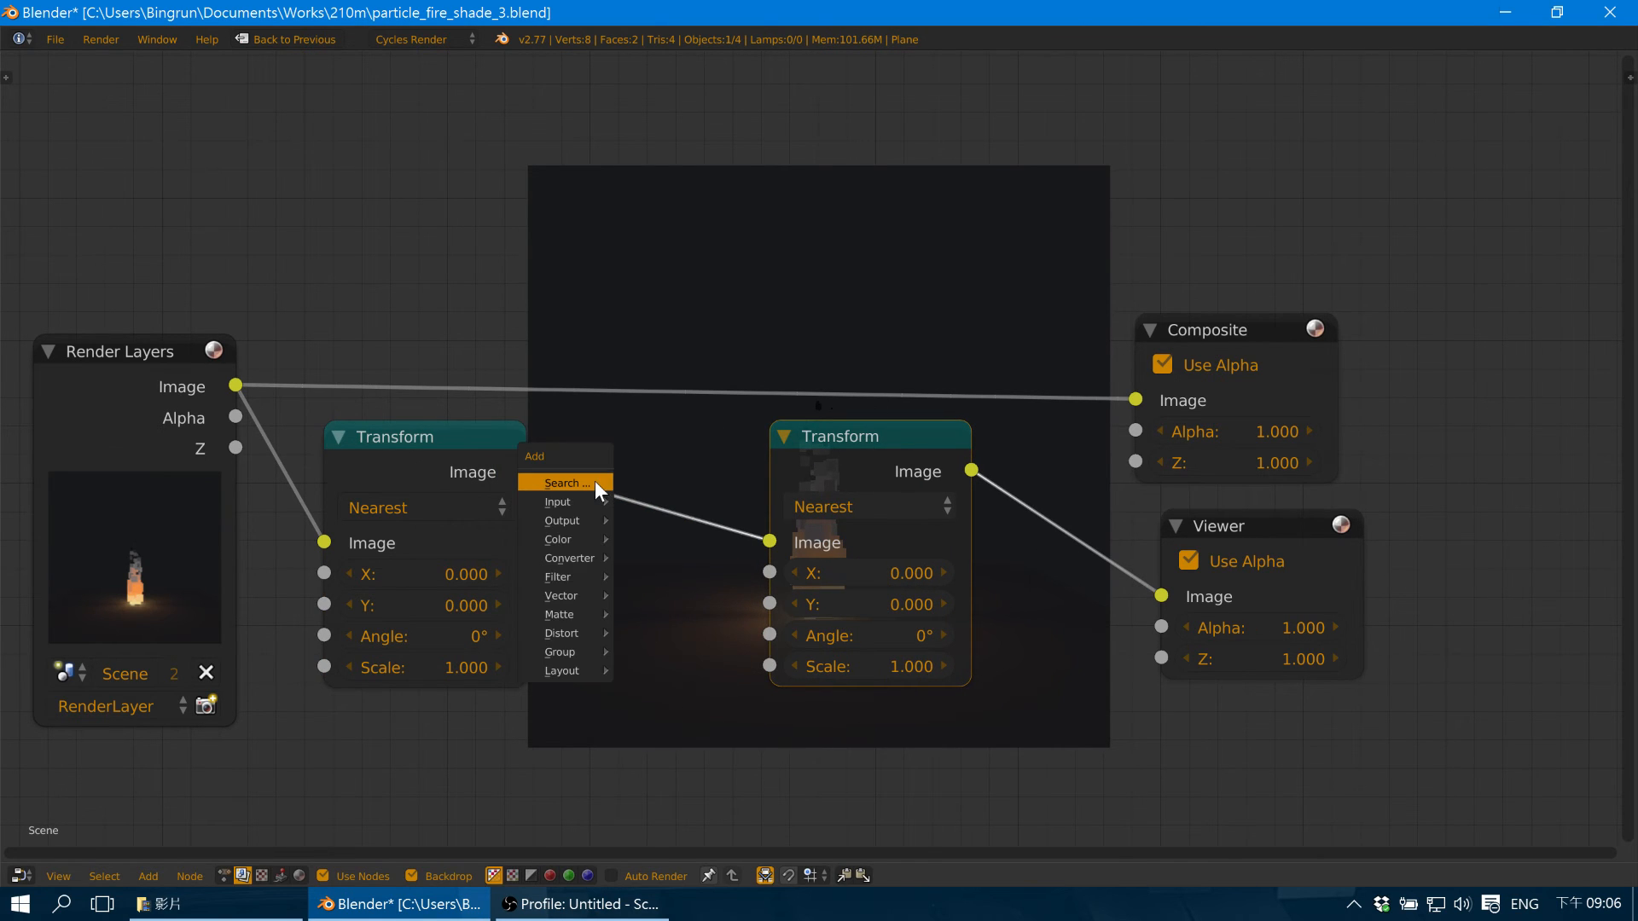
pyautogui.write('Transform')
pyautogui.hotkey('ctrl', 'BackSpace')
pyautogui.write('pil')
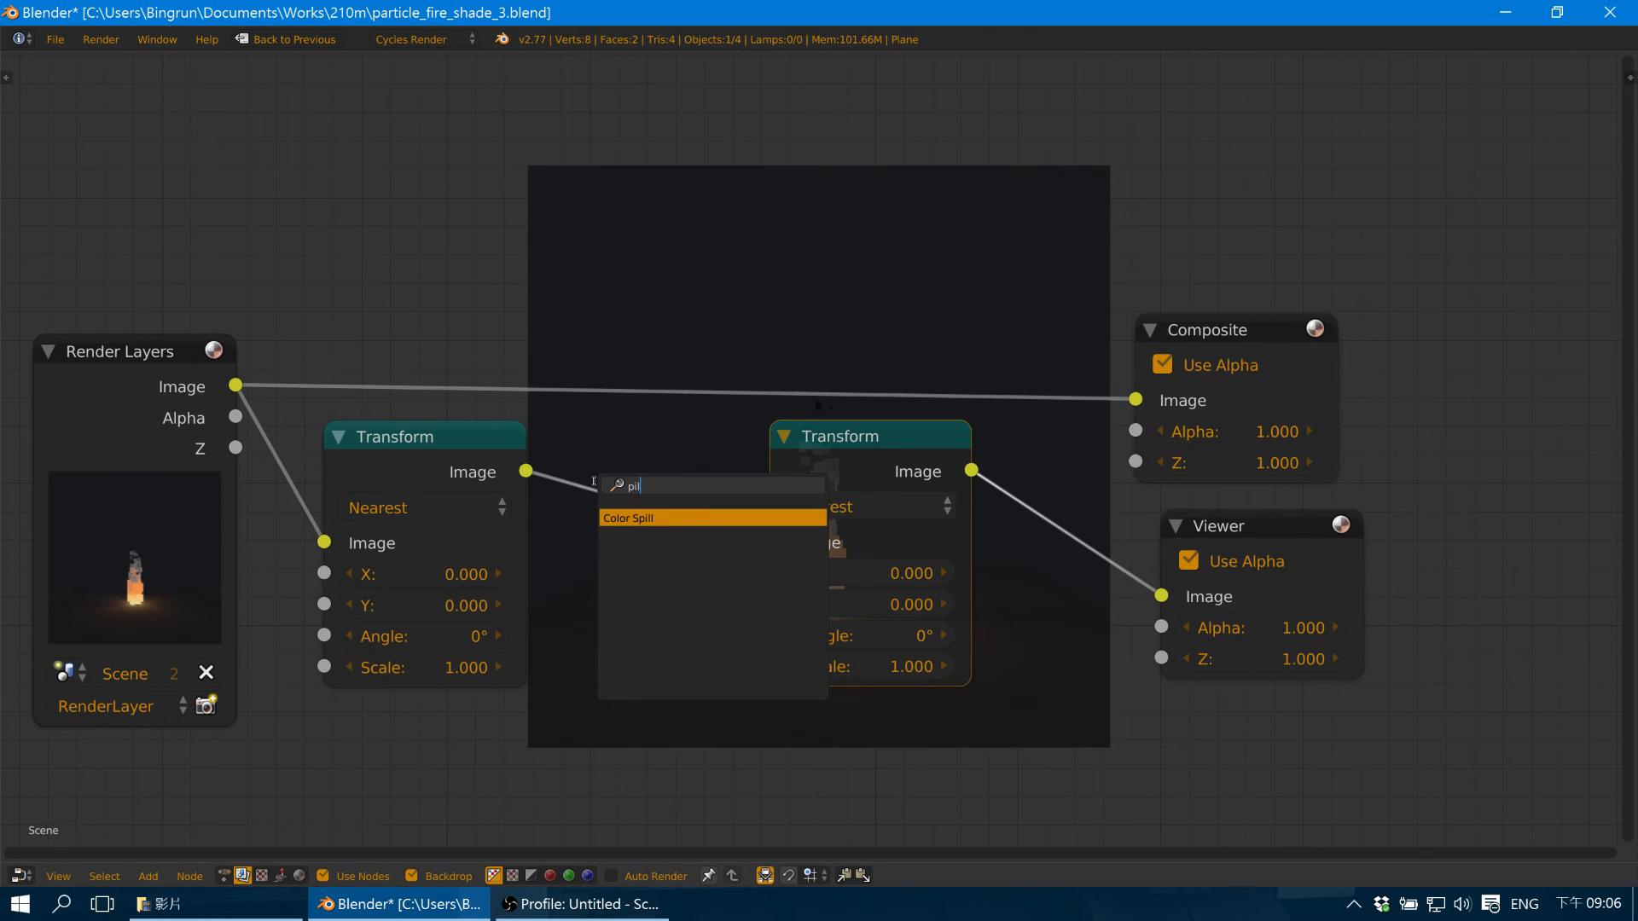
pyautogui.press('BackSpace')
pyautogui.write('x')
pyautogui.press('Return')
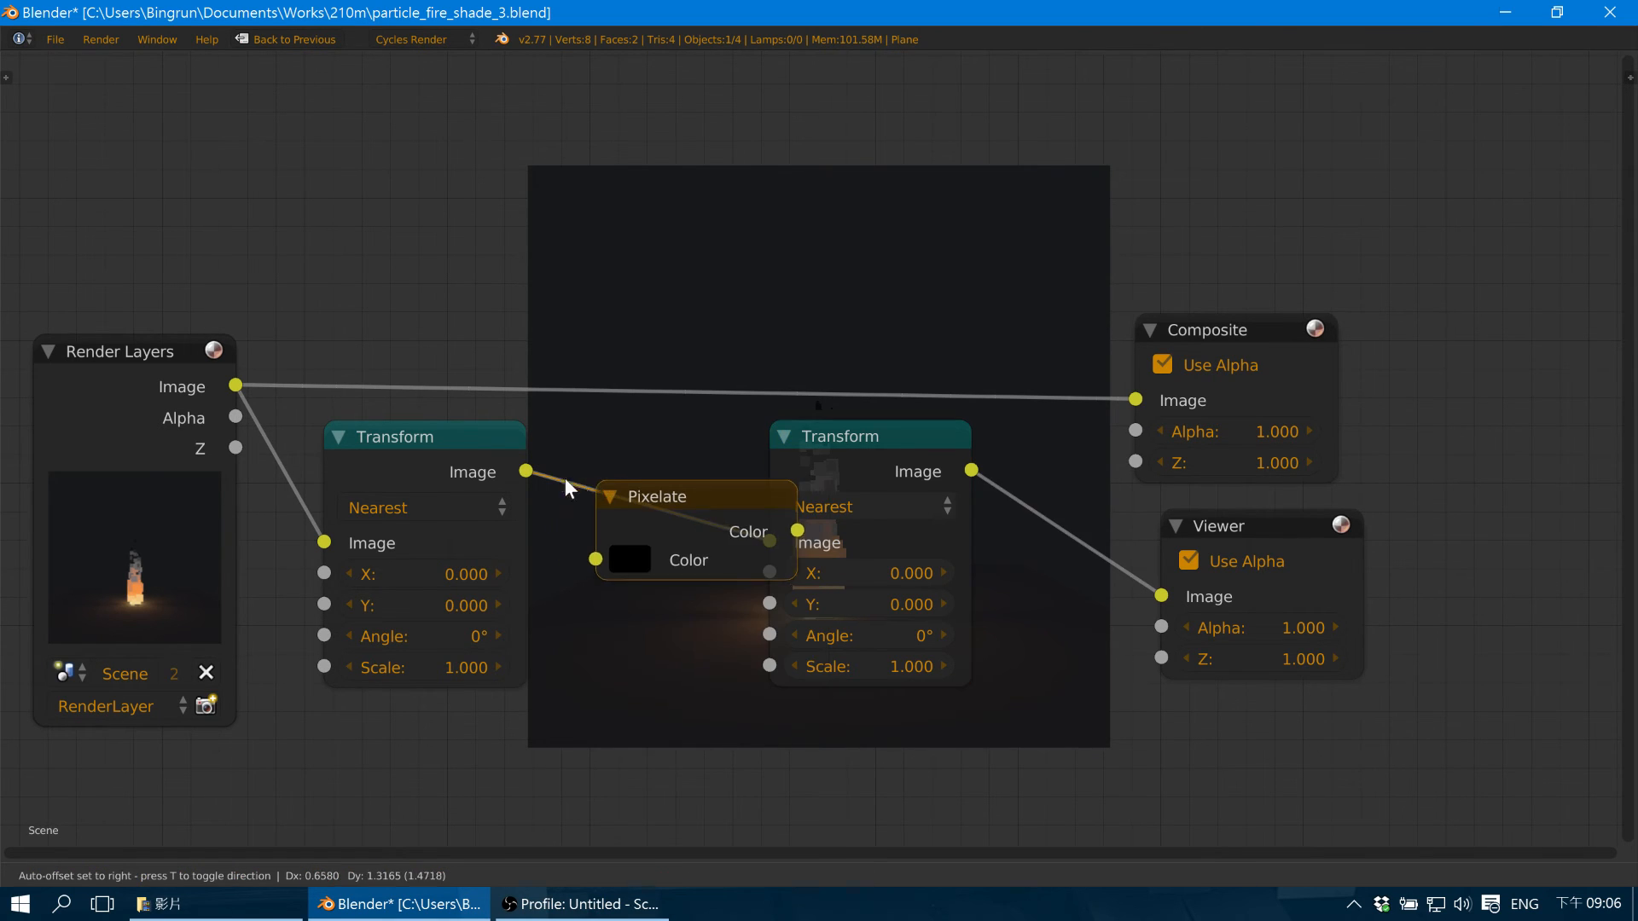
pyautogui.click(563, 468)
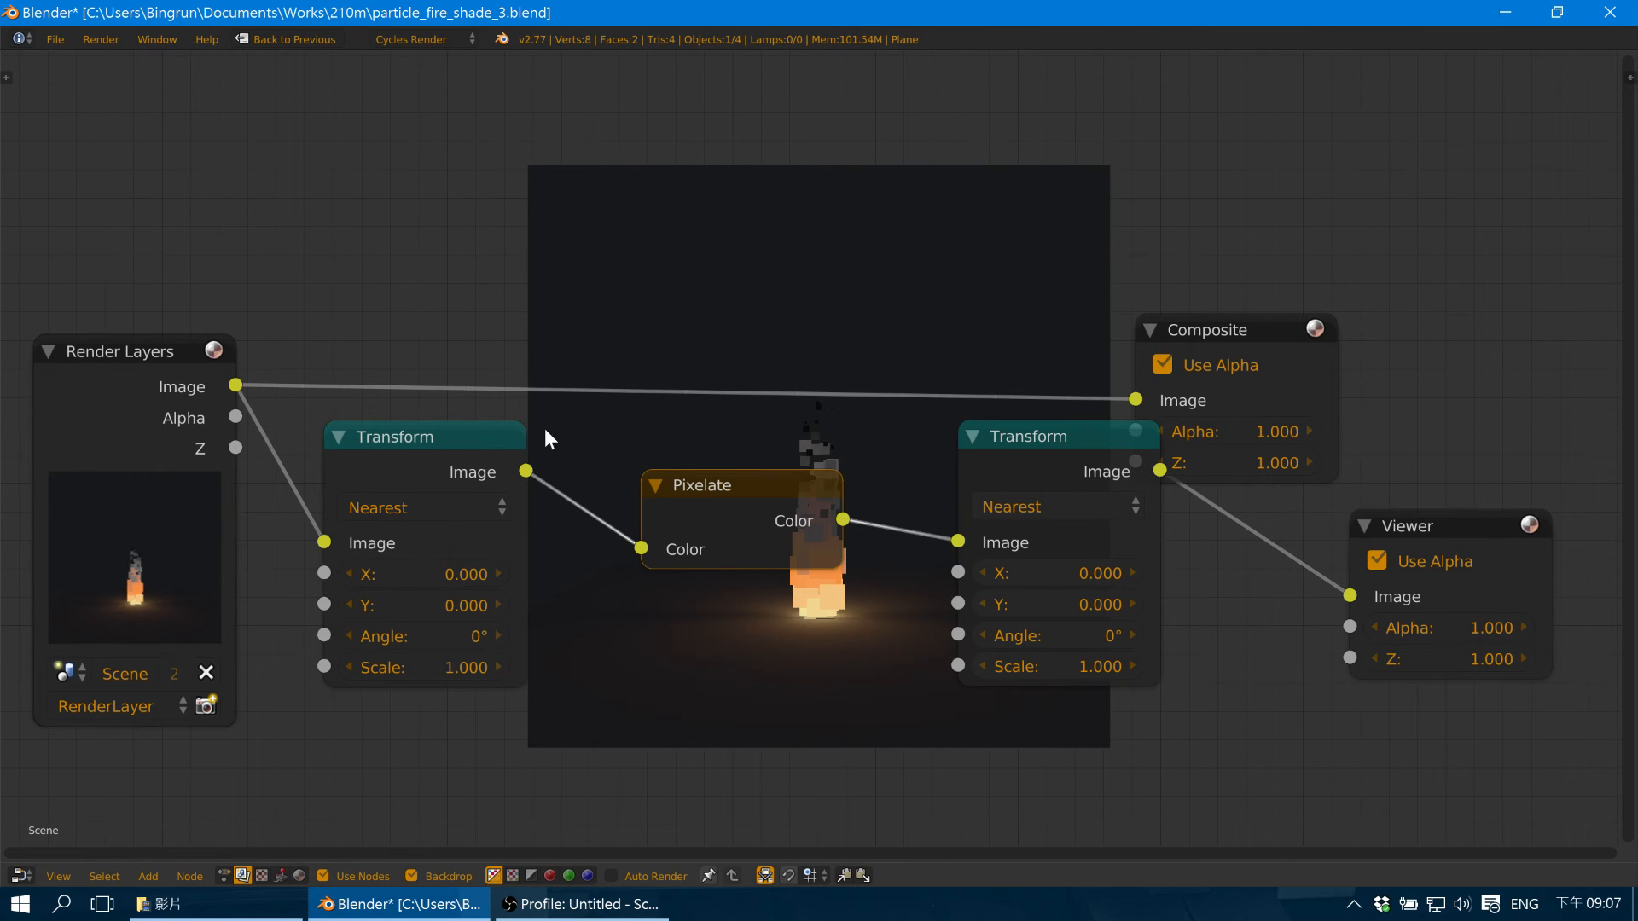
pyautogui.moveTo(1205, 329); pyautogui.dragTo(1394, 322)
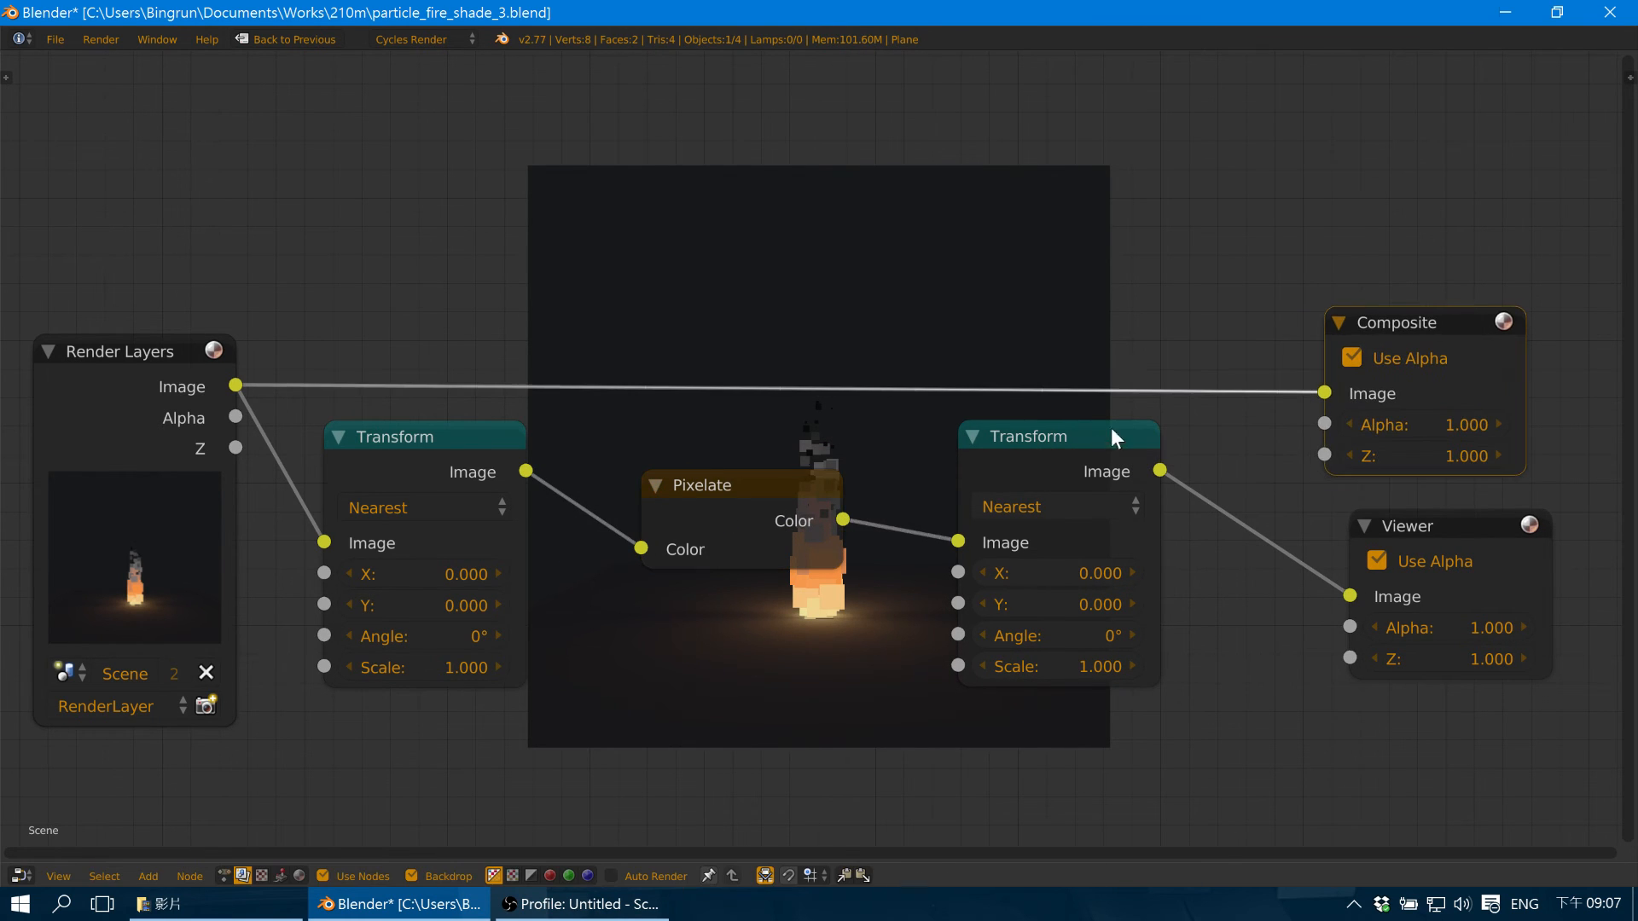
# Set the Scale of the first Transform node, ahead of Pixelate, to 0.1.
pyautogui.moveTo(1082, 433); pyautogui.dragTo(1067, 433, button='middle')
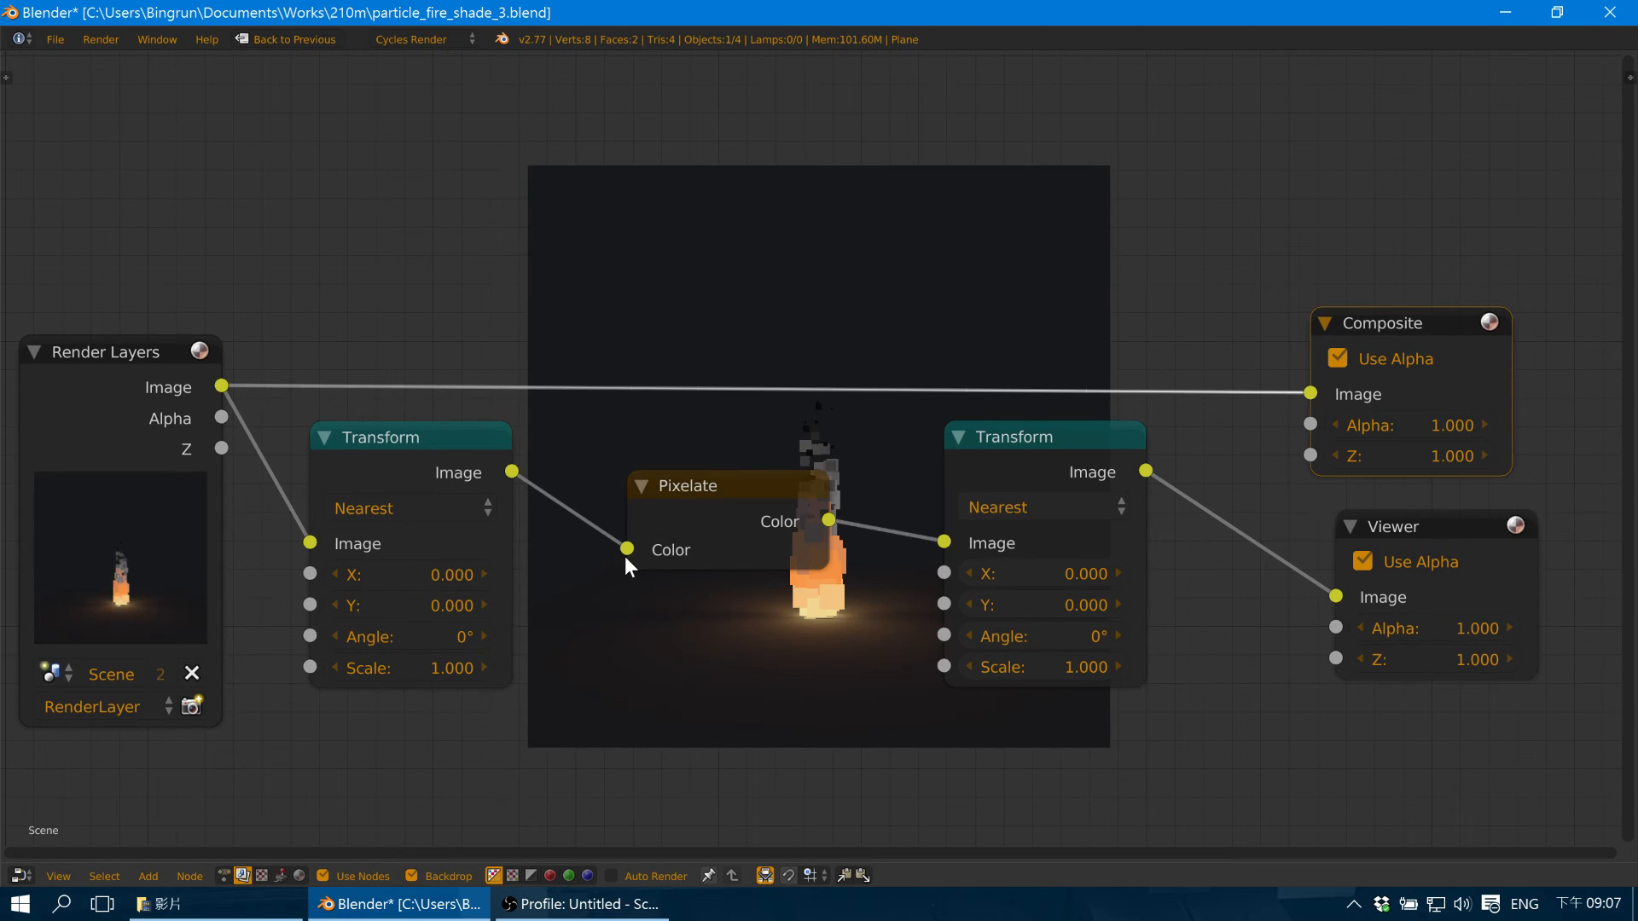
pyautogui.hotkey('shift', 'a')
pyautogui.moveTo(636, 647)
pyautogui.click(387, 453)
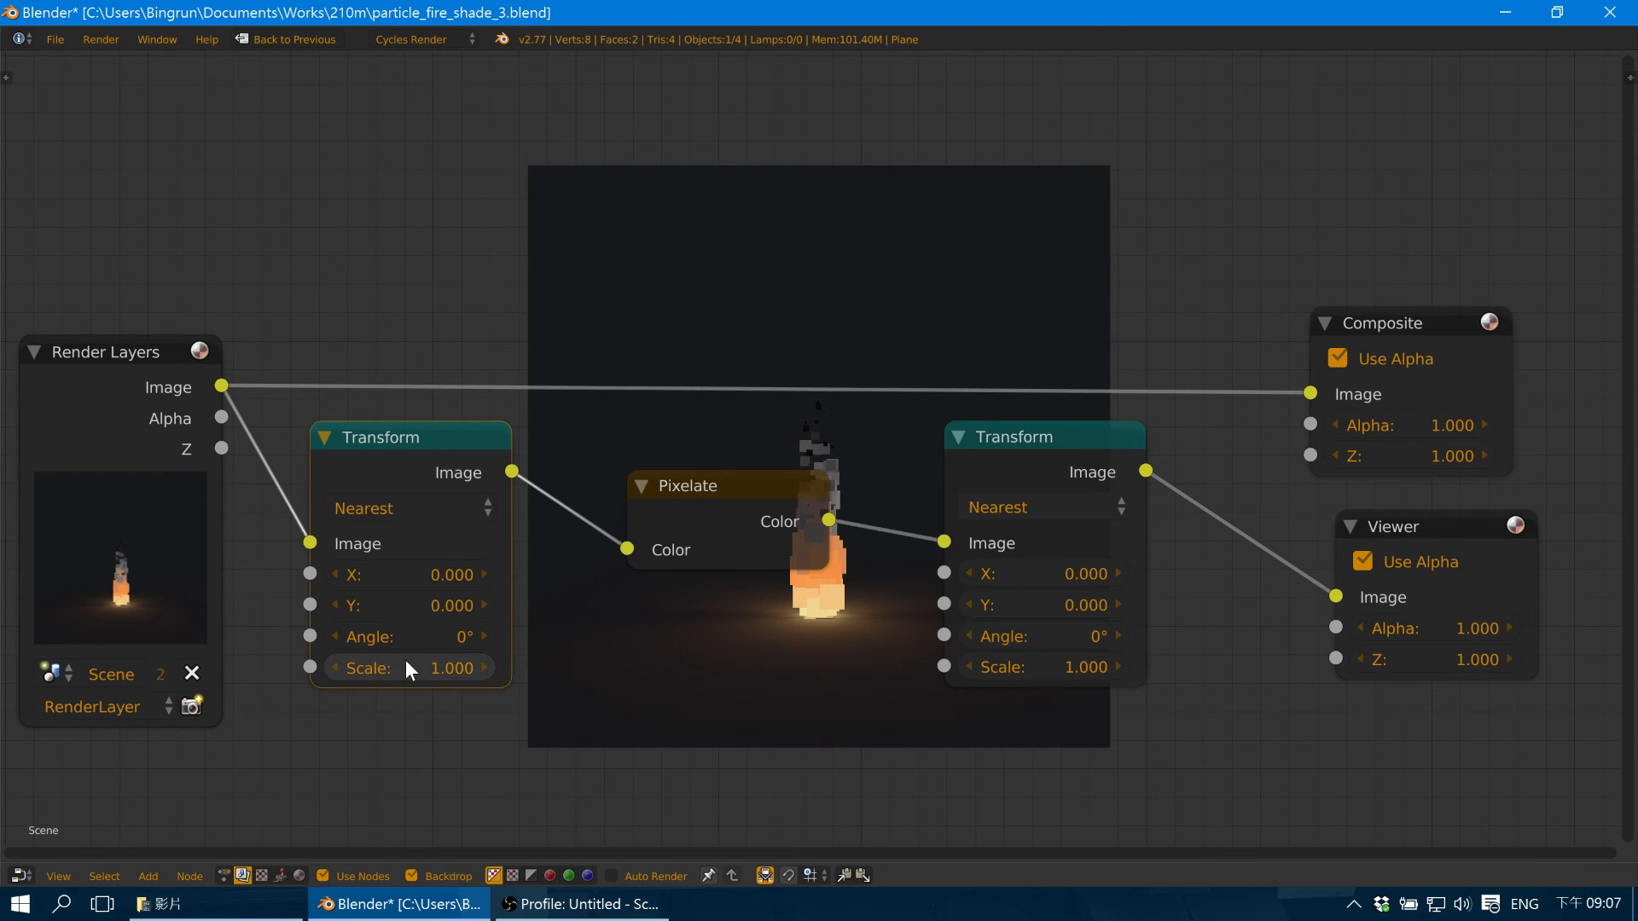
pyautogui.click(444, 670)
pyautogui.write('0.1')
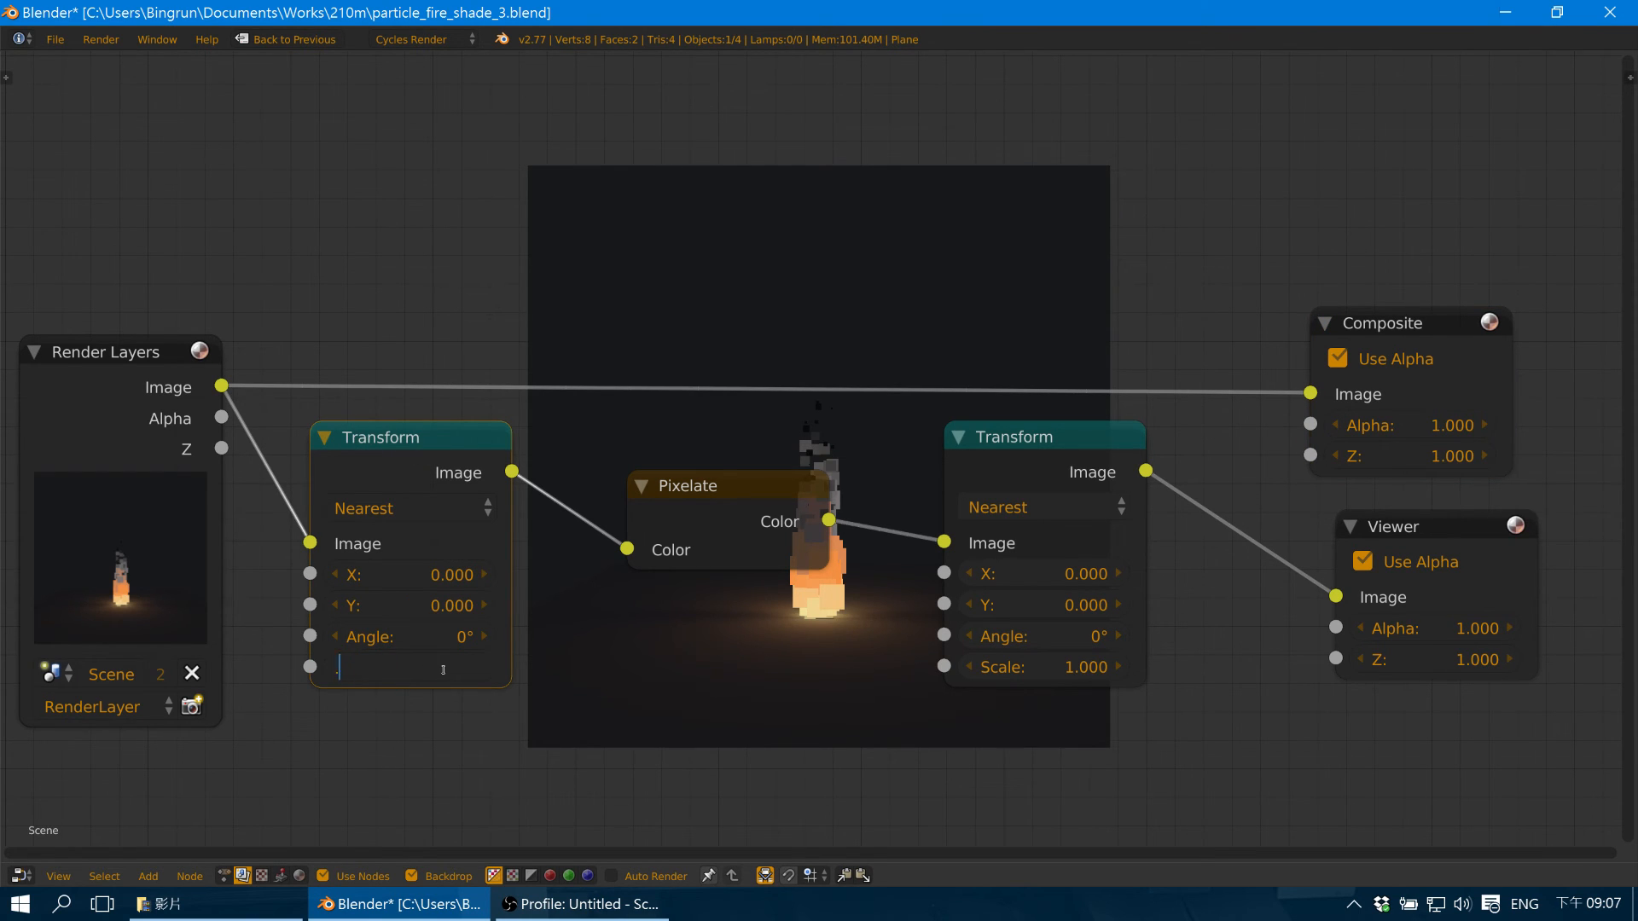
pyautogui.press('Return')
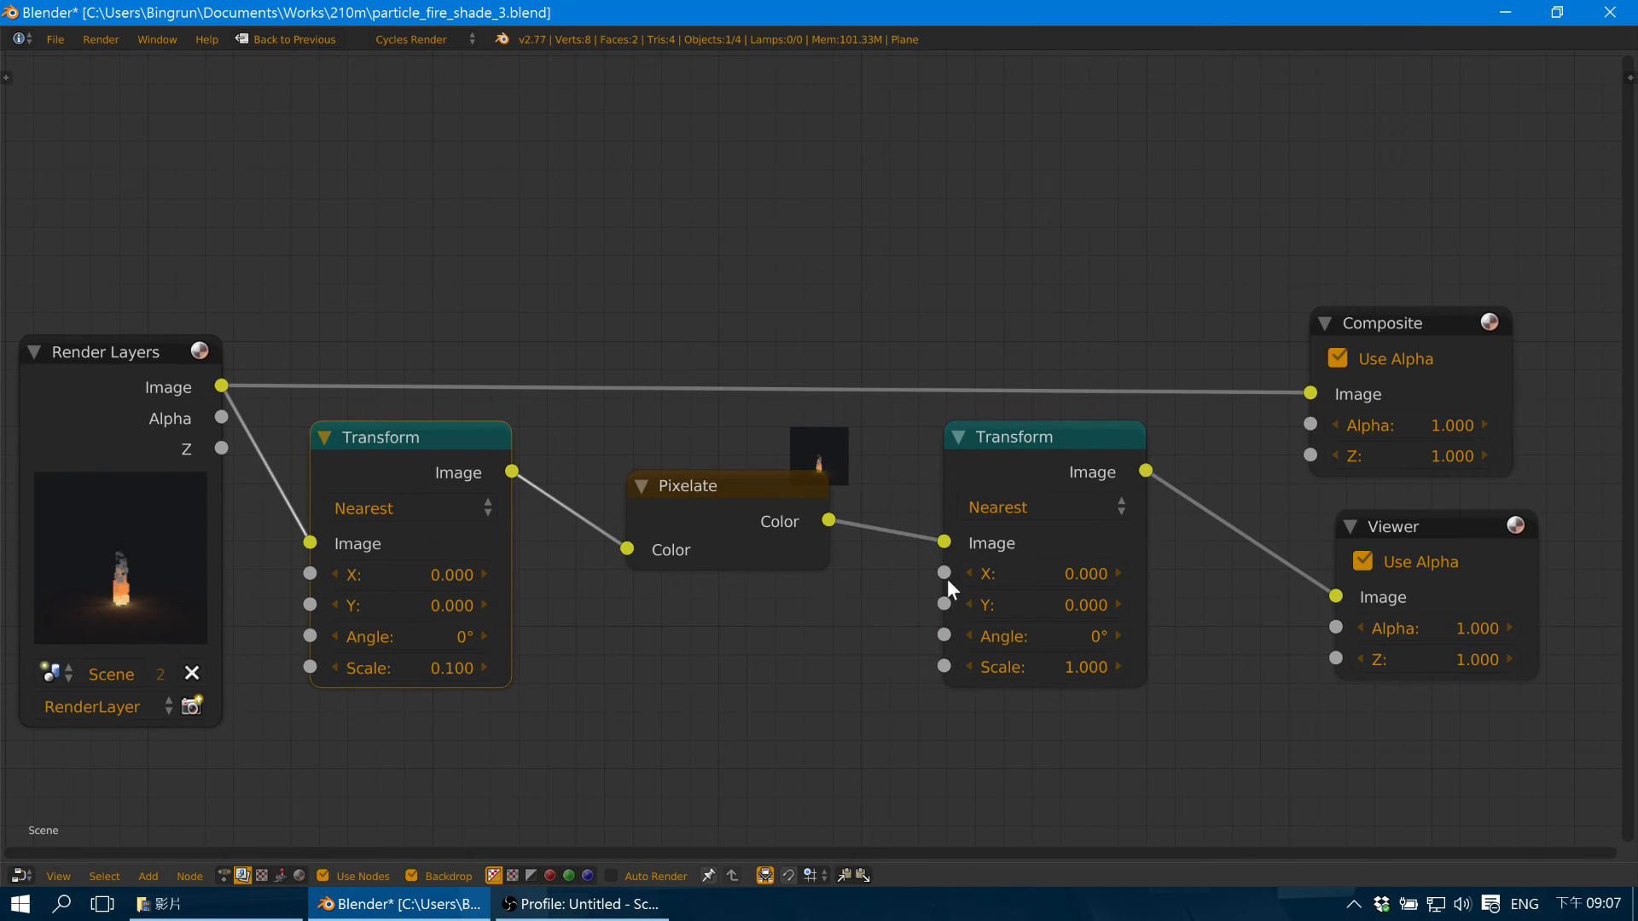
# Set the Scale of the second Transform node, behind Pixelate, to 10.
pyautogui.moveTo(1039, 439); pyautogui.dragTo(971, 430, button='middle')
pyautogui.click(972, 440)
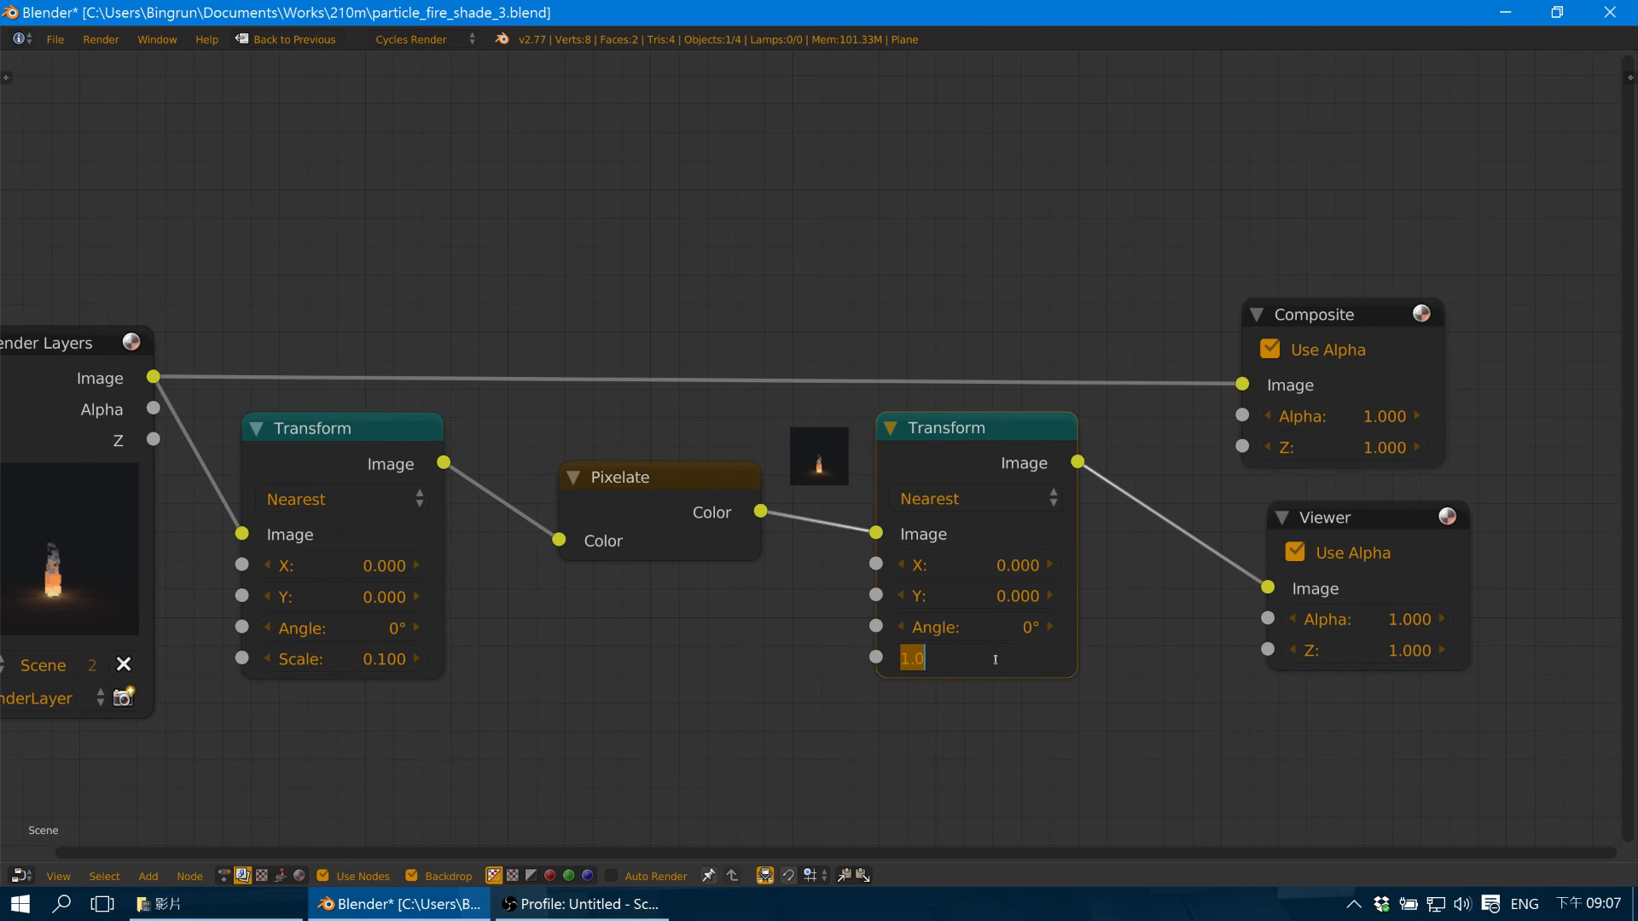
pyautogui.write('10')
pyautogui.press('Return')
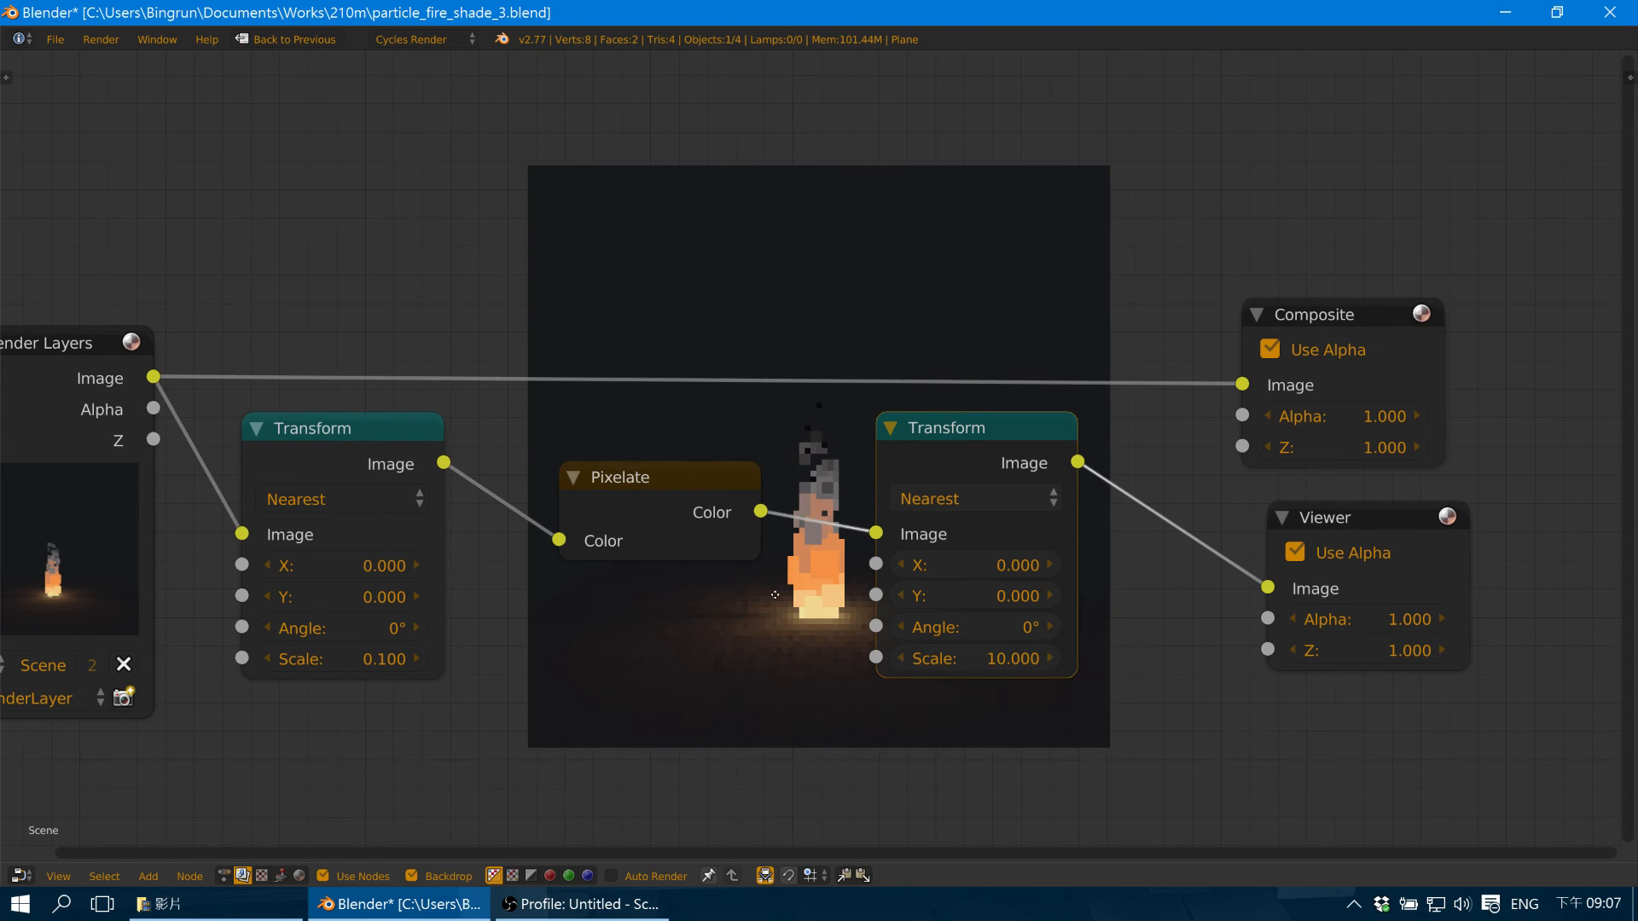
pyautogui.moveTo(774, 595); pyautogui.dragTo(865, 434, button='middle')
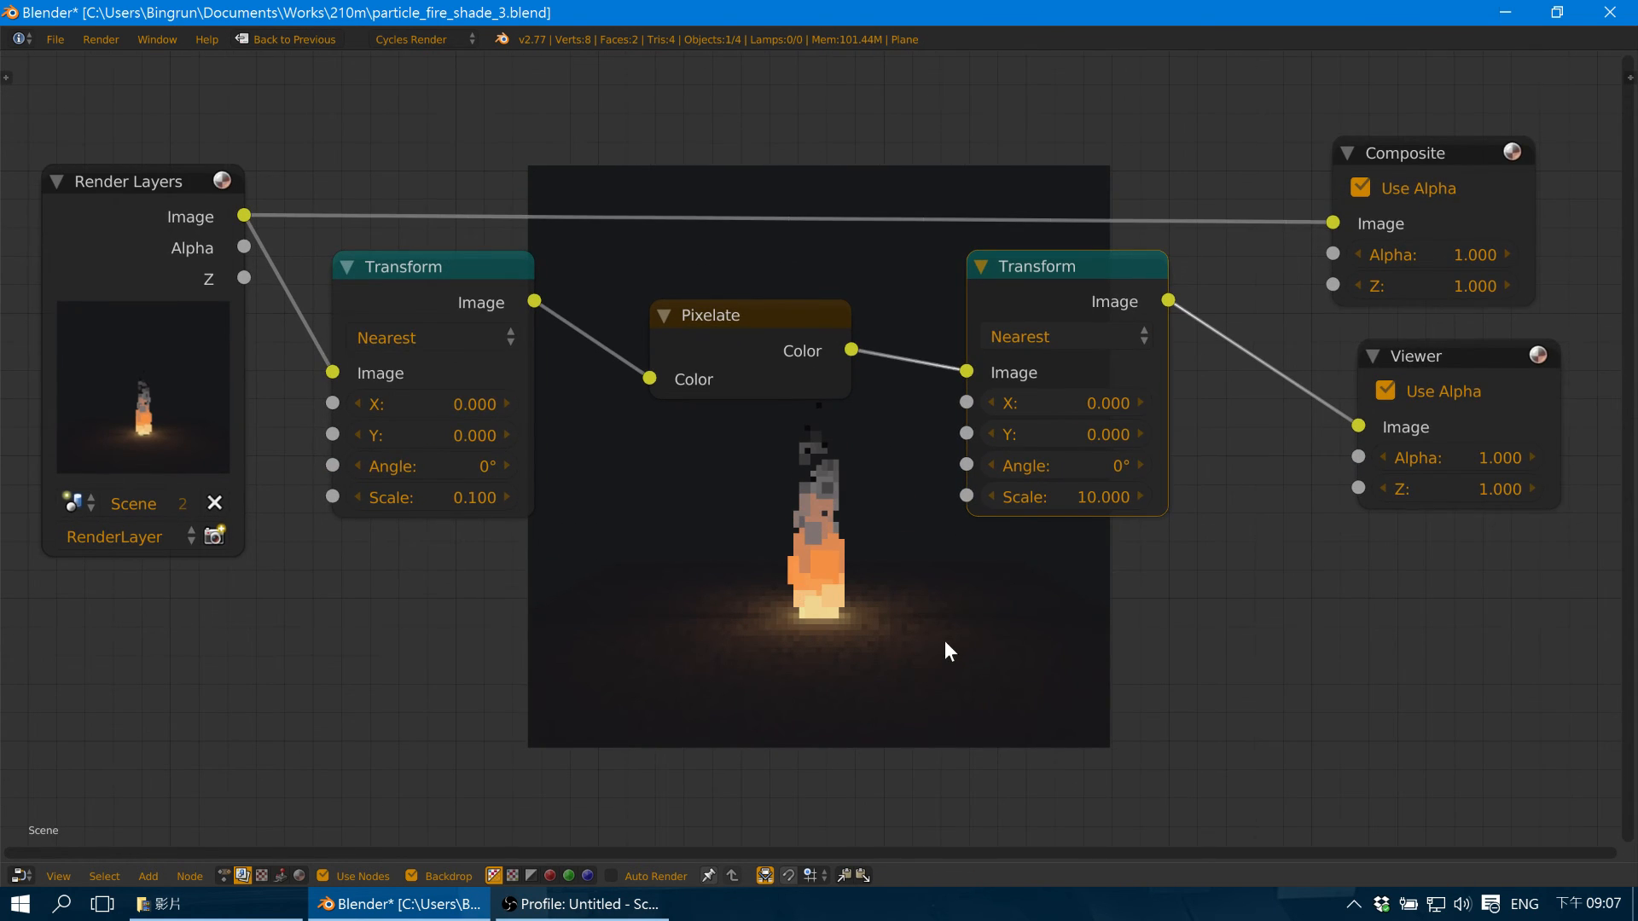
pyautogui.moveTo(946, 642)
pyautogui.mouseDown(button='middle')
pyautogui.moveTo(892, 648)
pyautogui.moveTo(924, 634)
pyautogui.mouseUp(button='middle')
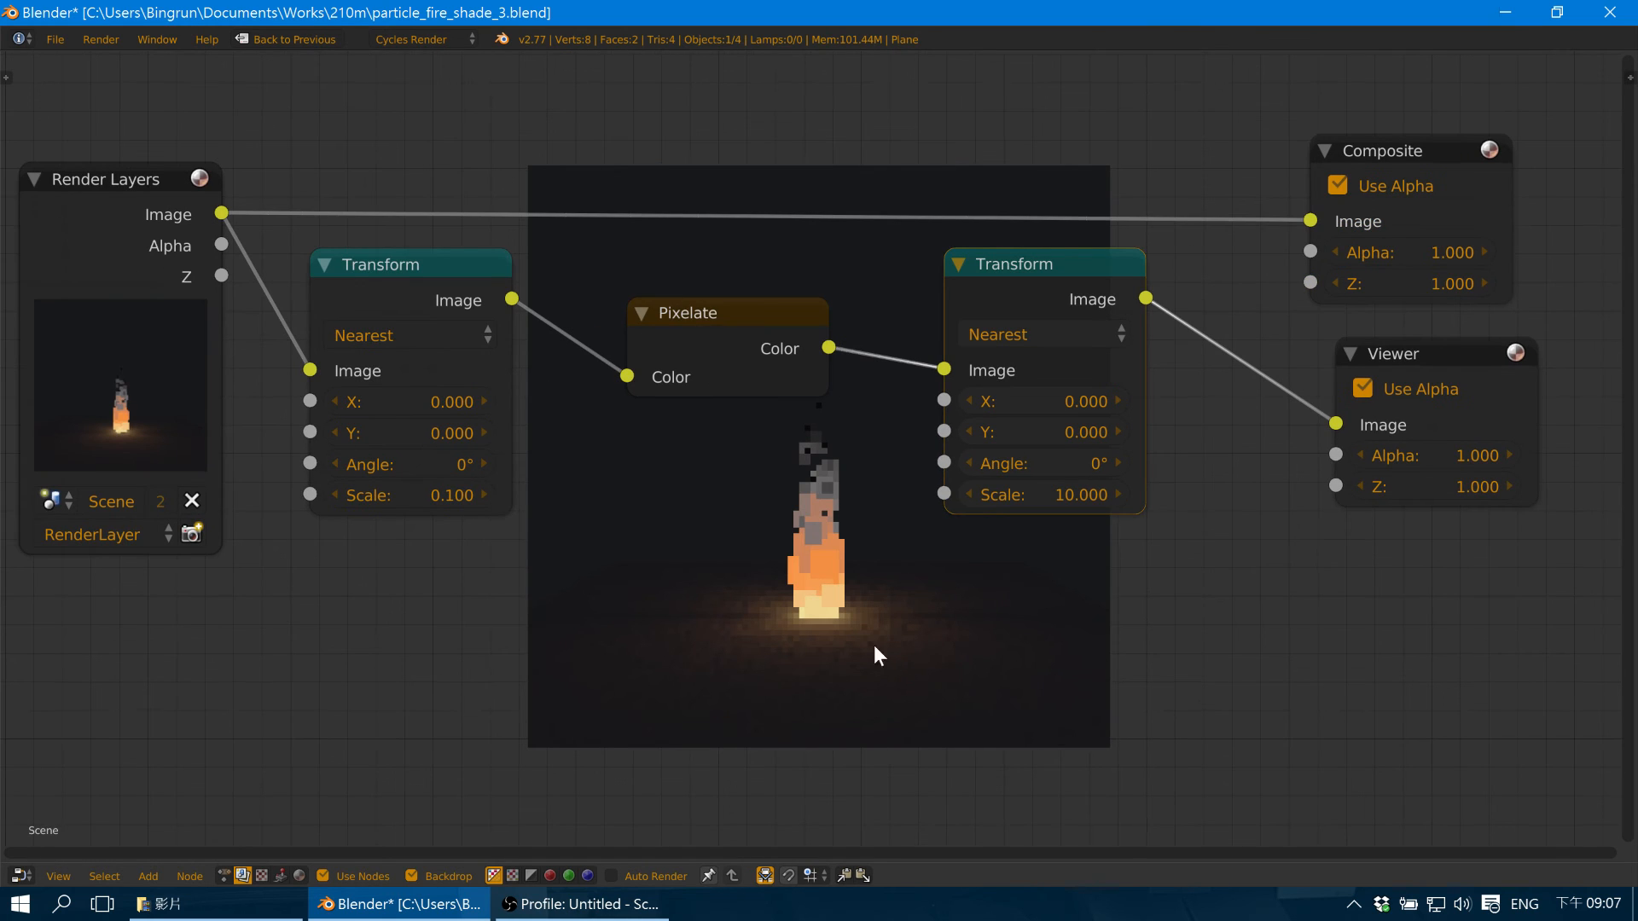
# Move the Viewer and Composite nodes farther out and insert a Glare node between the second Transform and the Viewer.
pyautogui.moveTo(951, 640); pyautogui.dragTo(817, 590, button='middle')
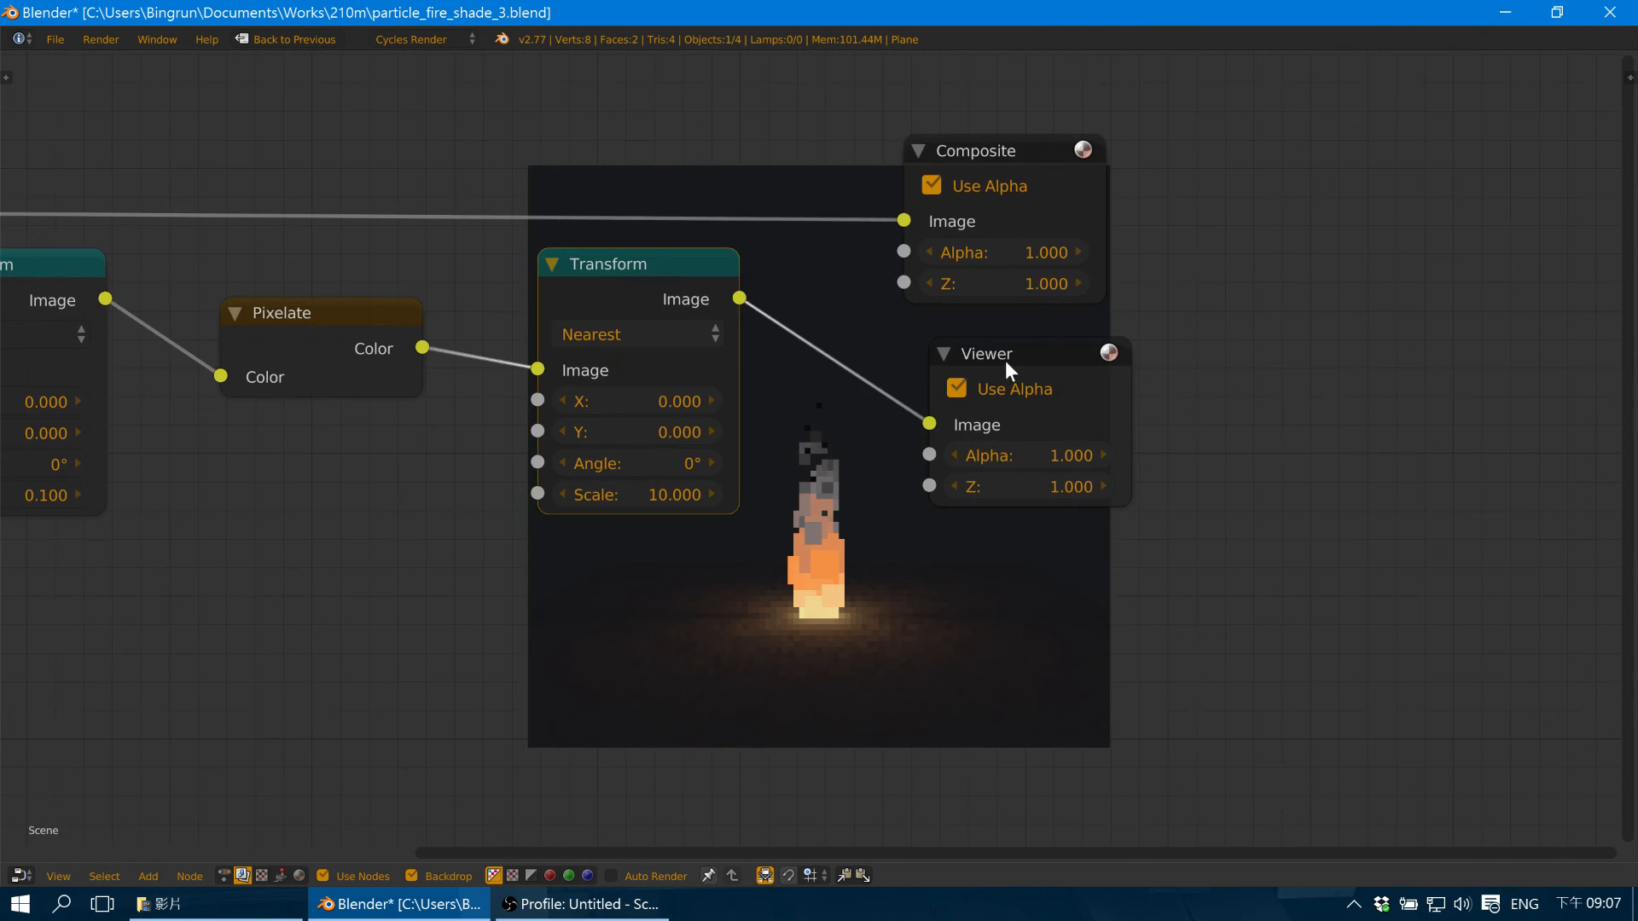
pyautogui.moveTo(1005, 360); pyautogui.dragTo(1297, 364)
pyautogui.click(957, 150)
pyautogui.moveTo(991, 150); pyautogui.dragTo(1307, 177)
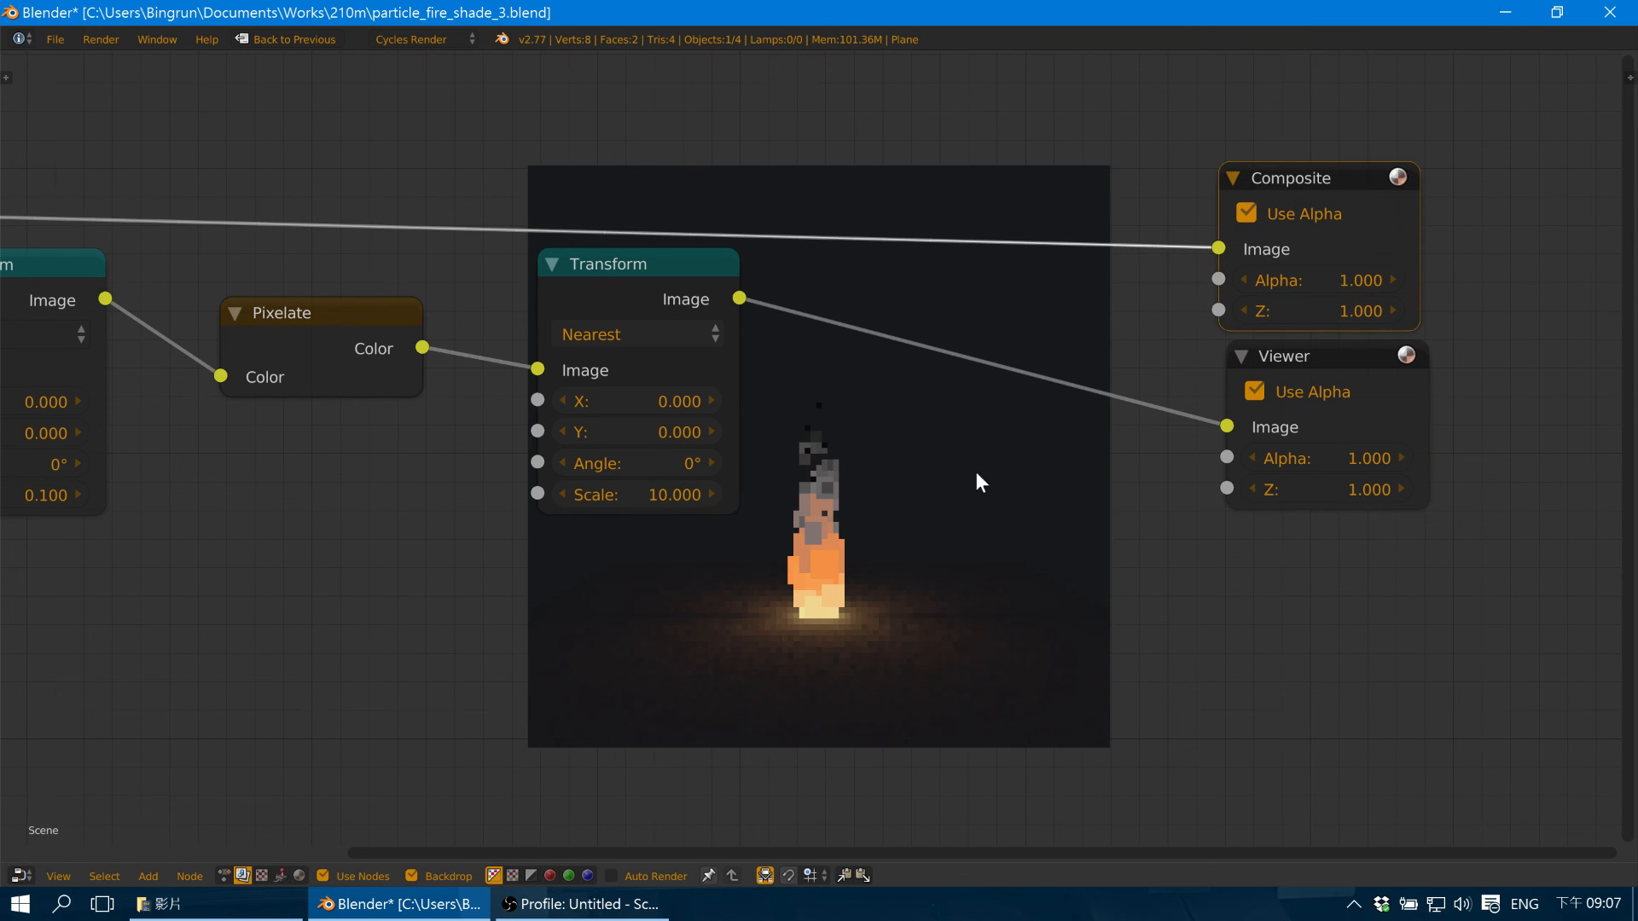
pyautogui.hotkey('shift', 'a')
pyautogui.moveTo(966, 585)
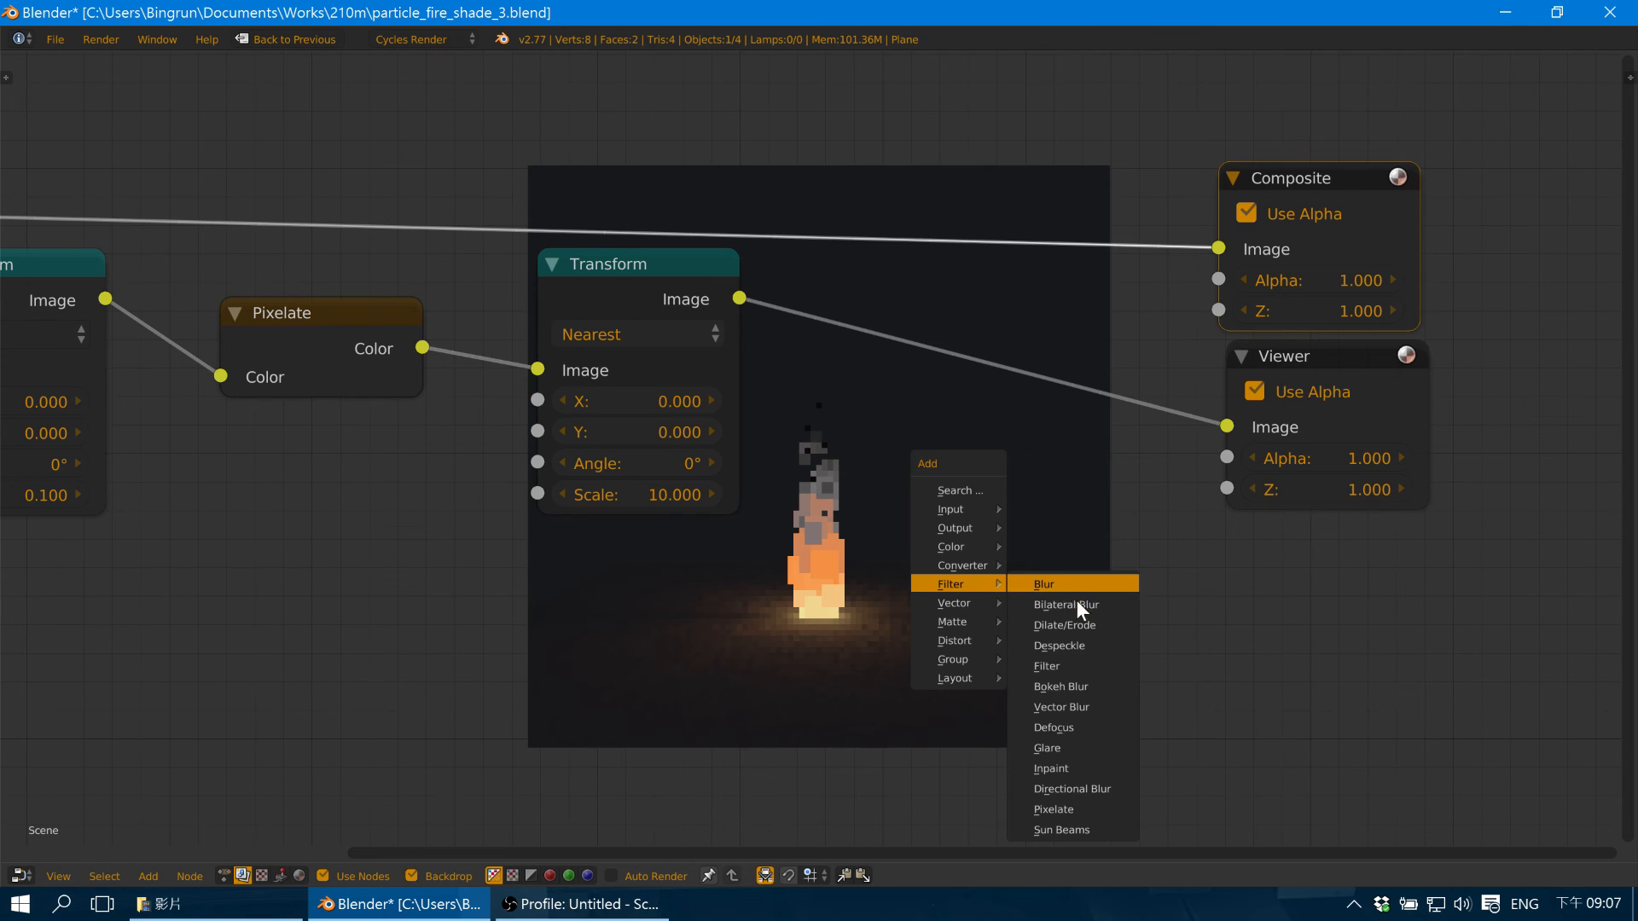
pyautogui.click(1080, 749)
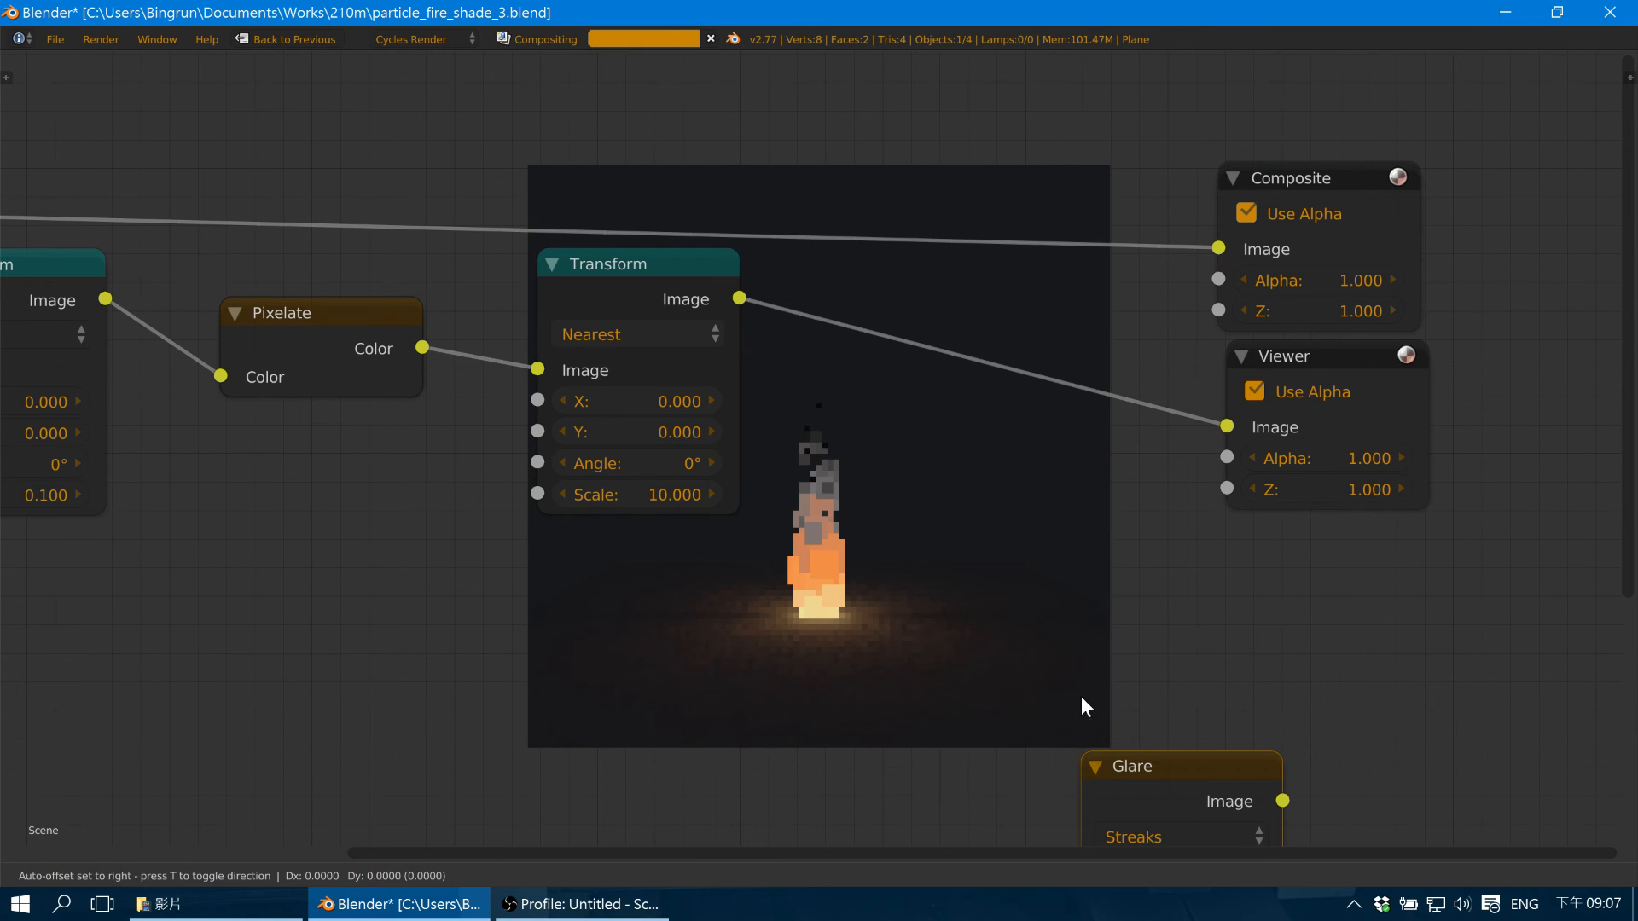
pyautogui.click(913, 316)
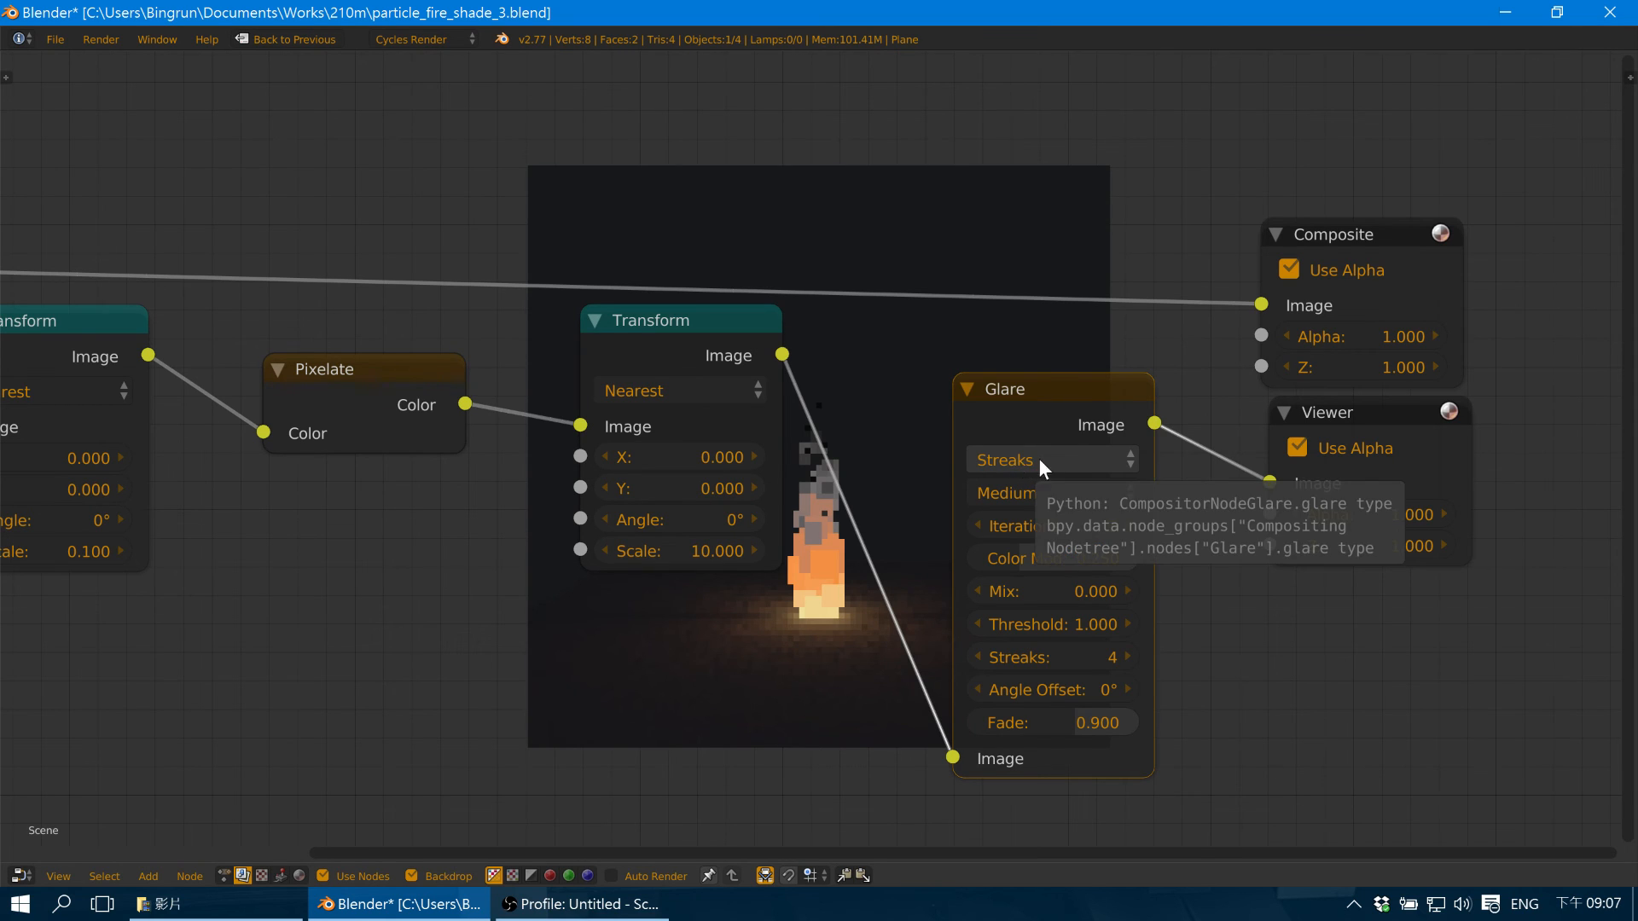
# Set the Glare node to Fog Glow with a Mix of 0.1 and a Threshold of 0.3.
pyautogui.click(1048, 460)
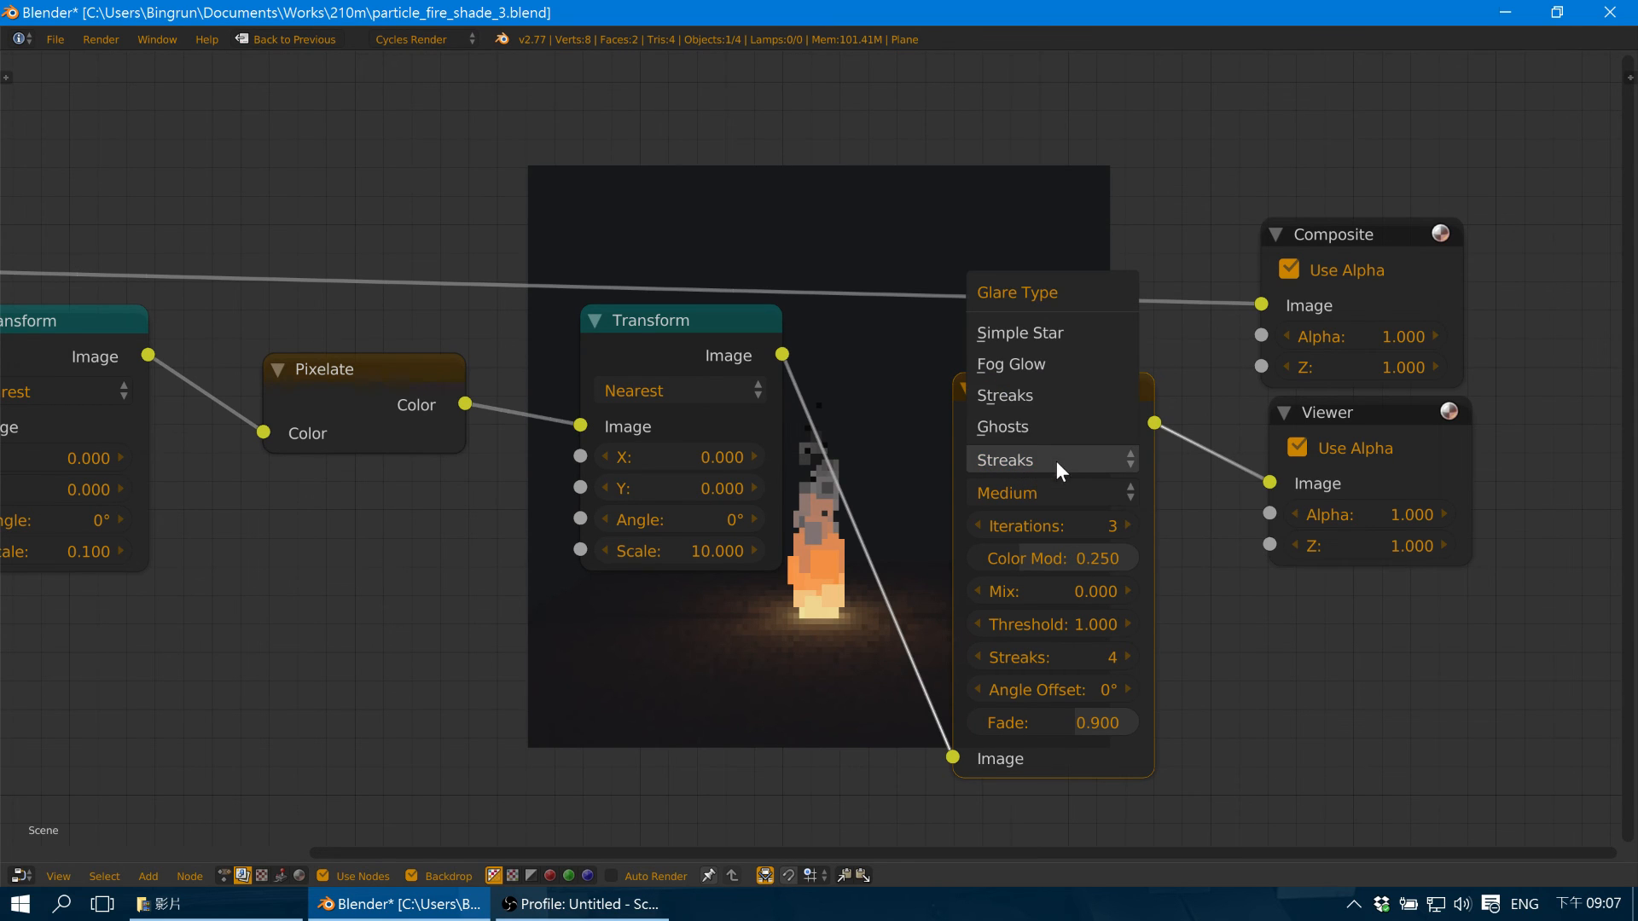
pyautogui.click(1068, 367)
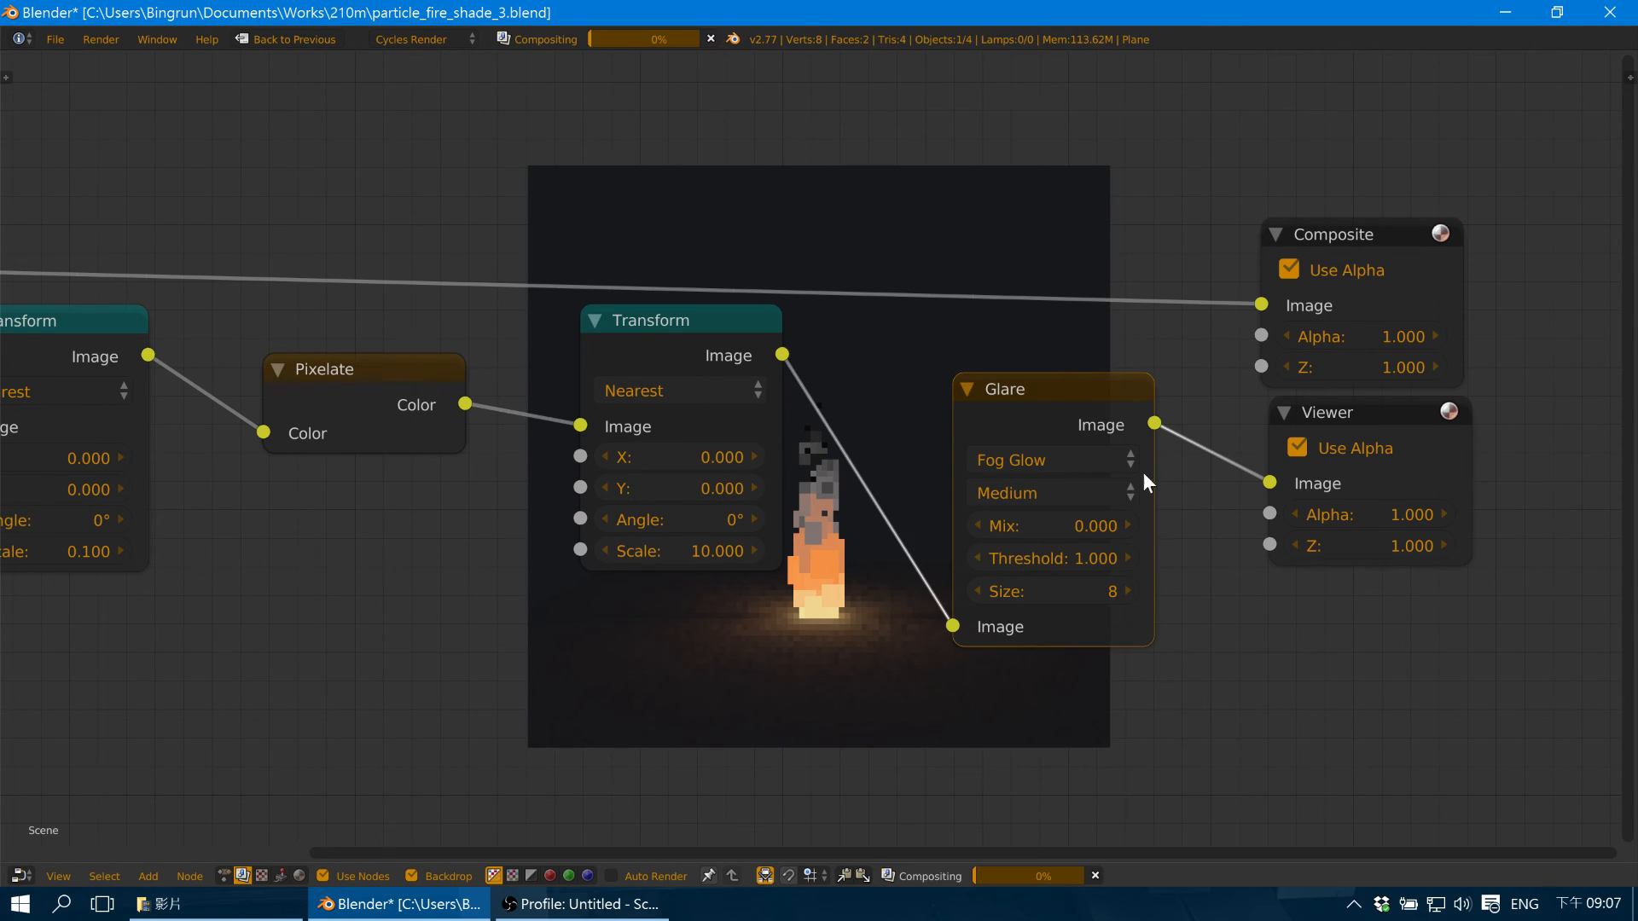
pyautogui.click(1053, 526)
pyautogui.write('.1')
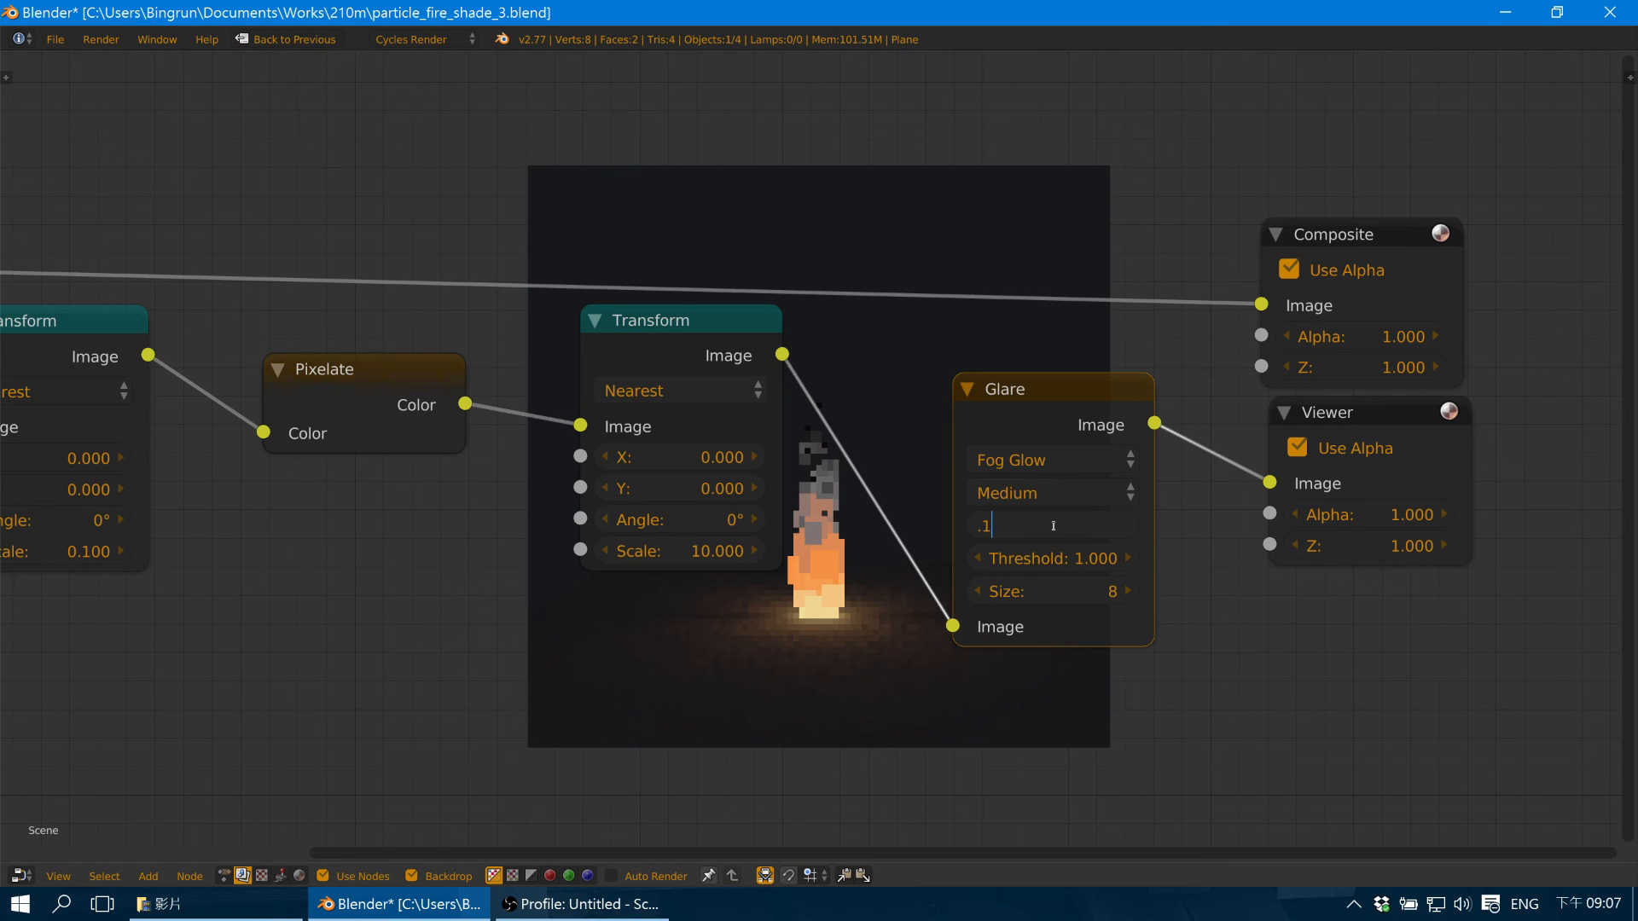
pyautogui.press('Tab')
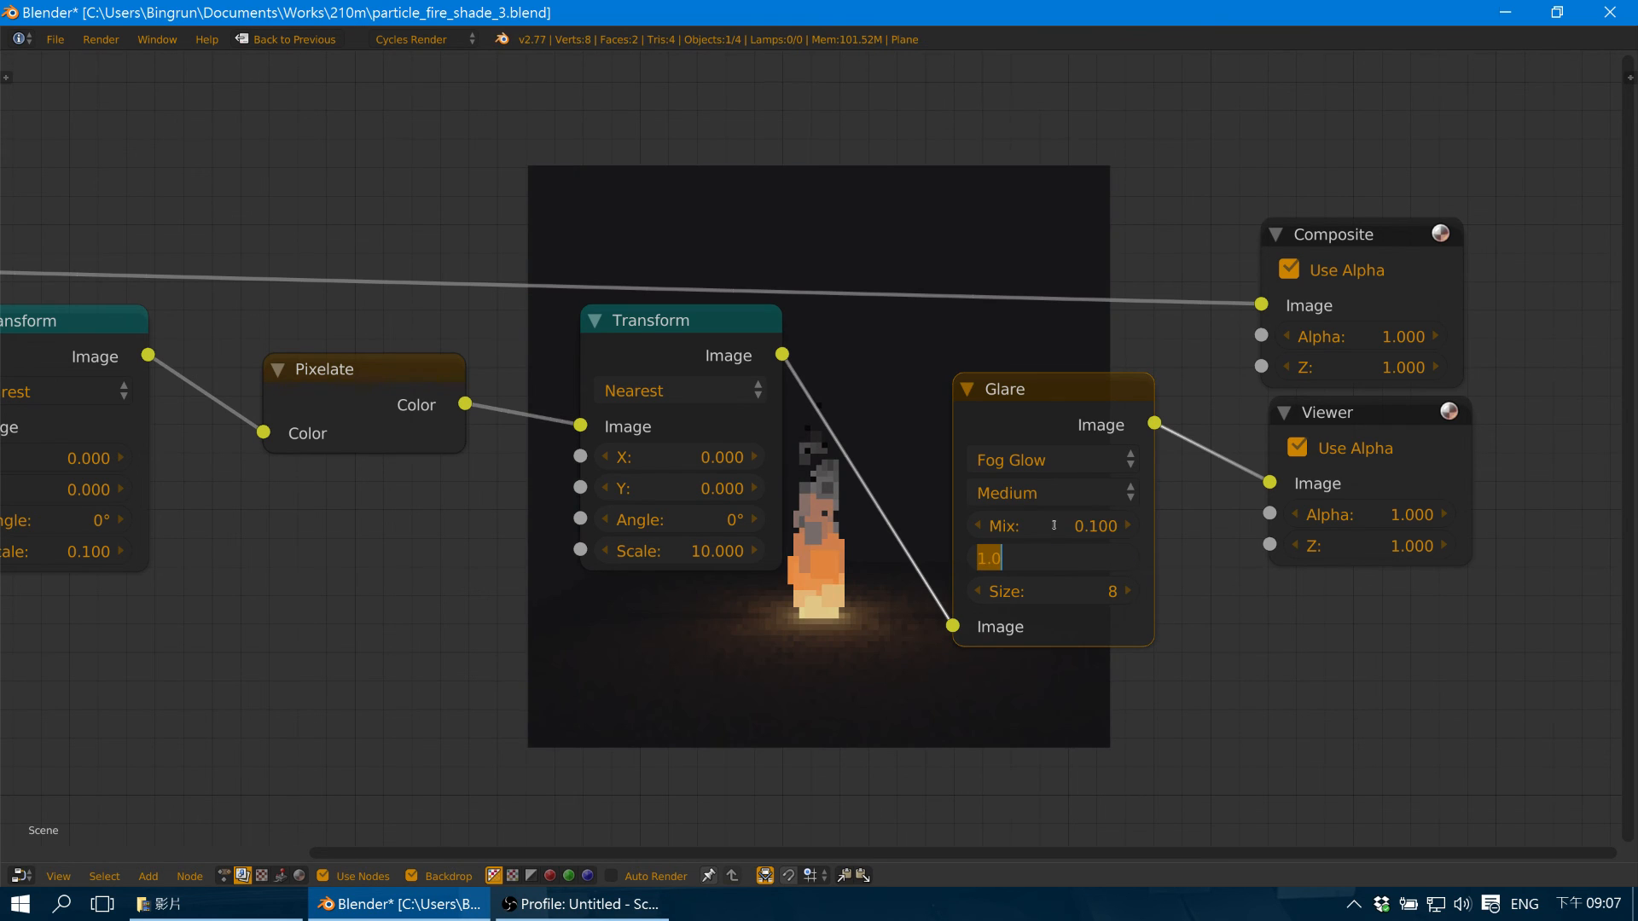
pyautogui.write('.3')
pyautogui.press('Return')
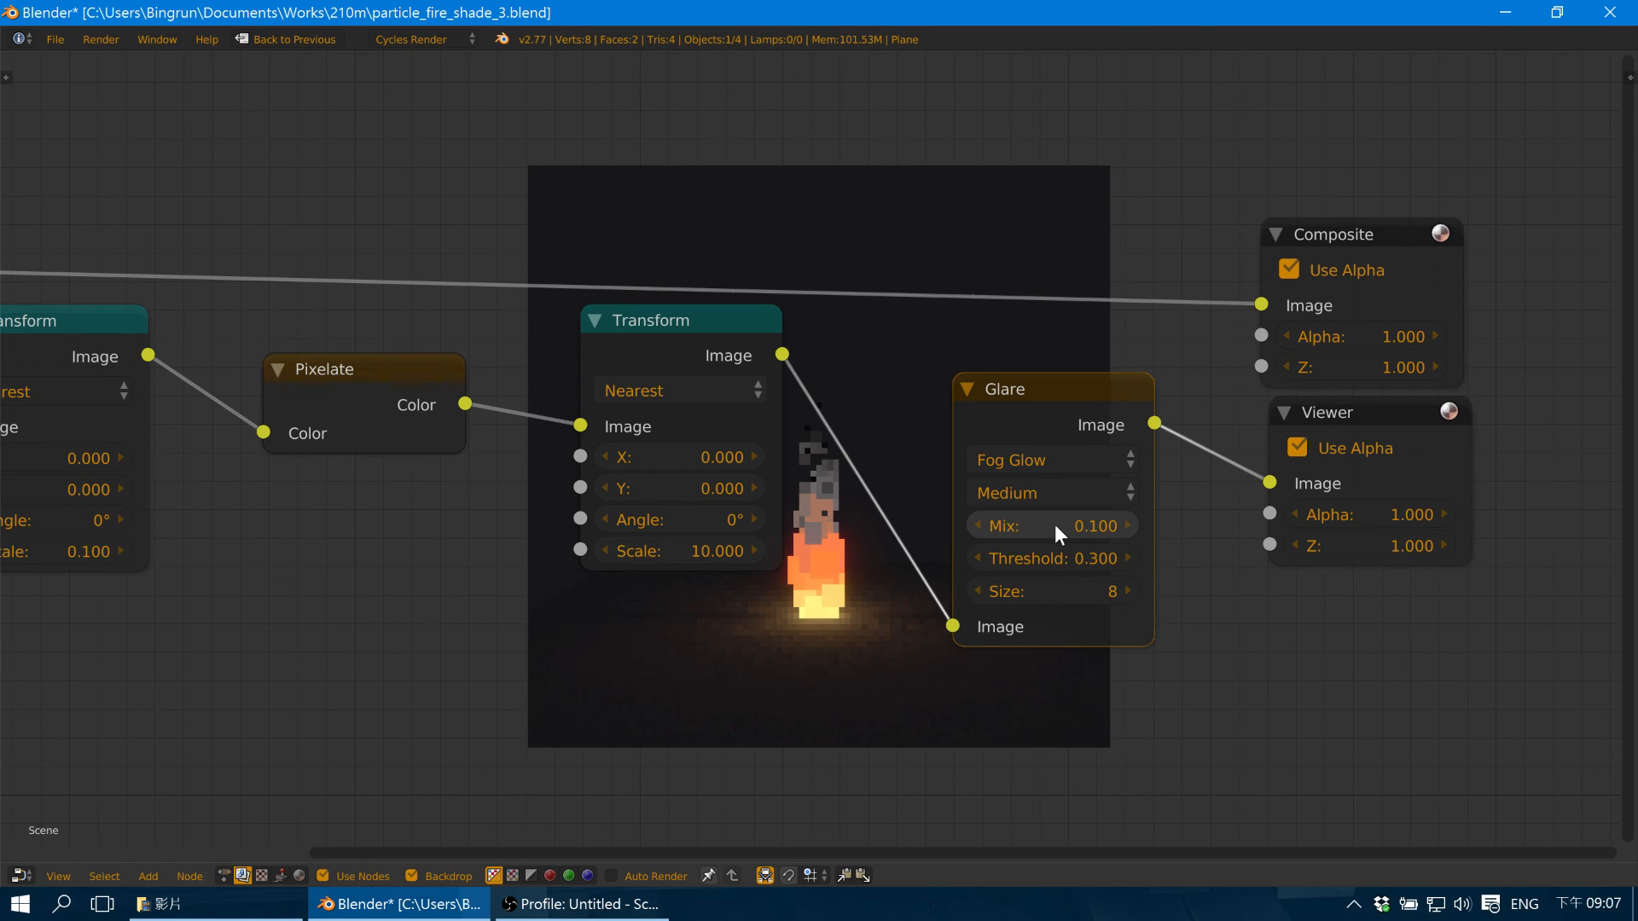
# Space the Viewer and Composite nodes away from Glare and connect the Glare Image output to the Composite Image input.
pyautogui.moveTo(893, 642); pyautogui.dragTo(876, 494, button='middle')
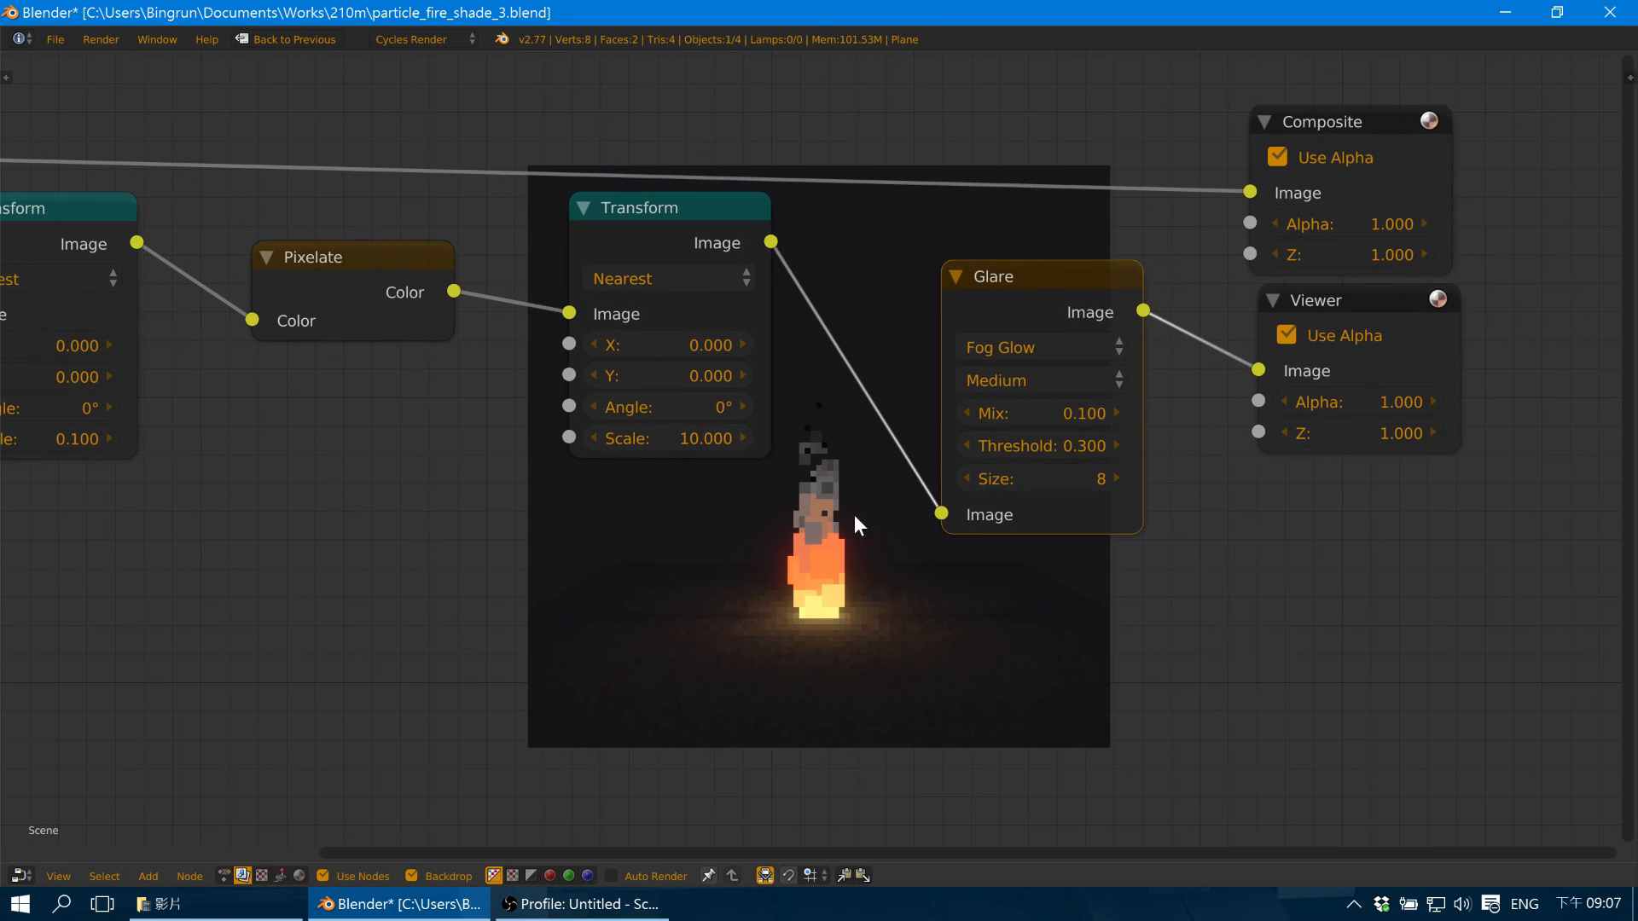
pyautogui.moveTo(871, 566); pyautogui.dragTo(863, 512, button='middle')
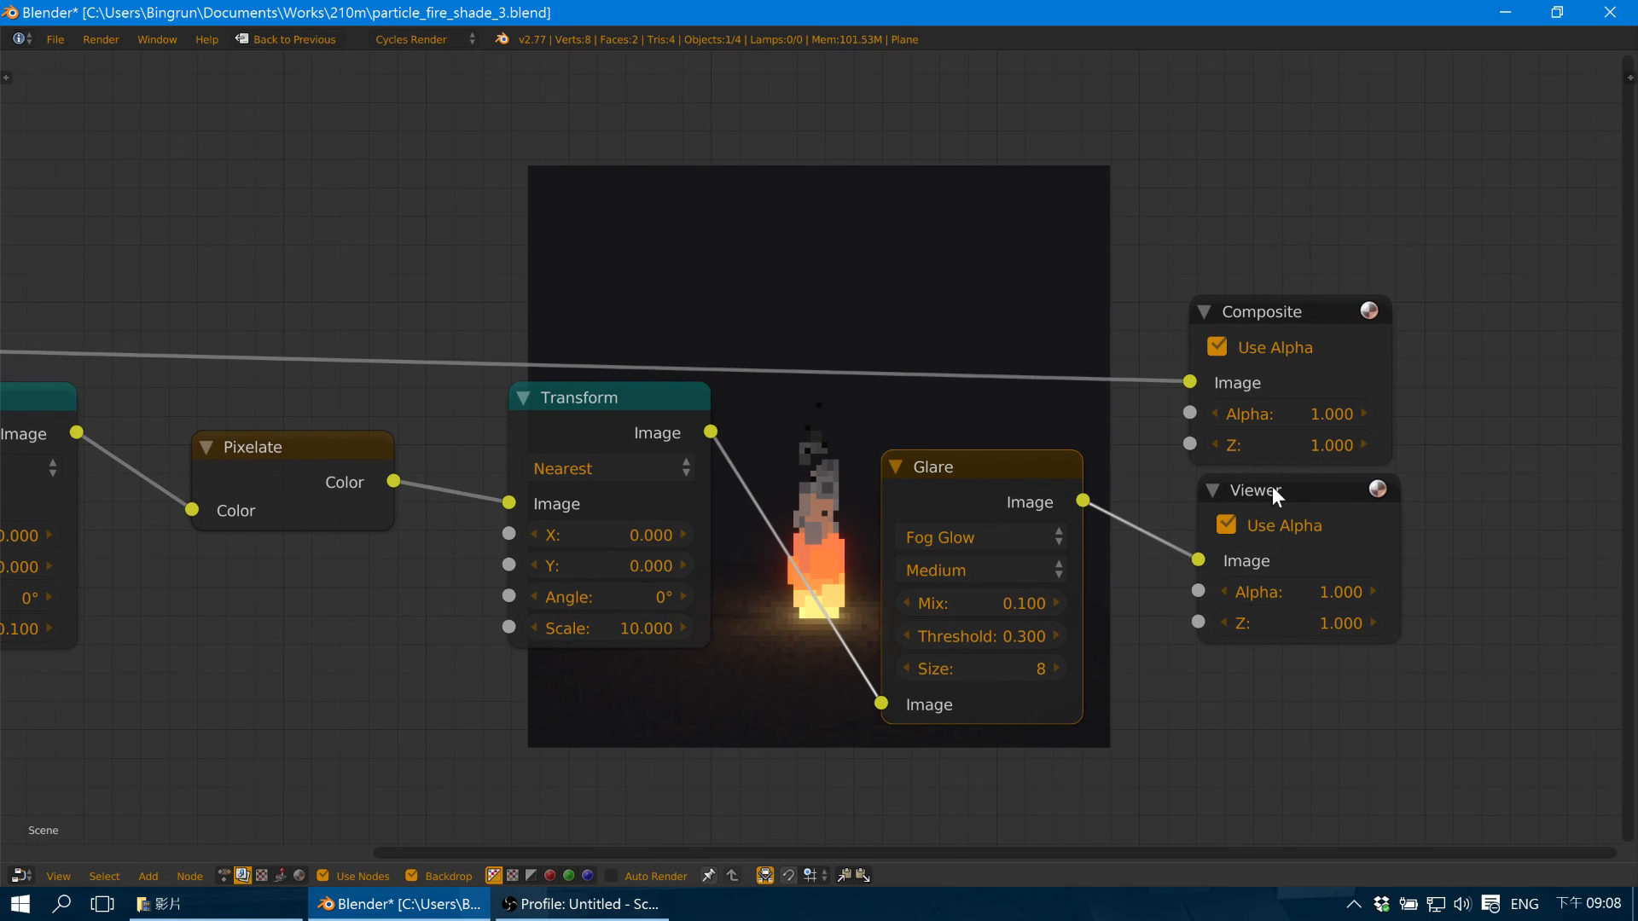
pyautogui.moveTo(1282, 481); pyautogui.dragTo(1335, 481)
pyautogui.moveTo(1263, 298); pyautogui.dragTo(1336, 314)
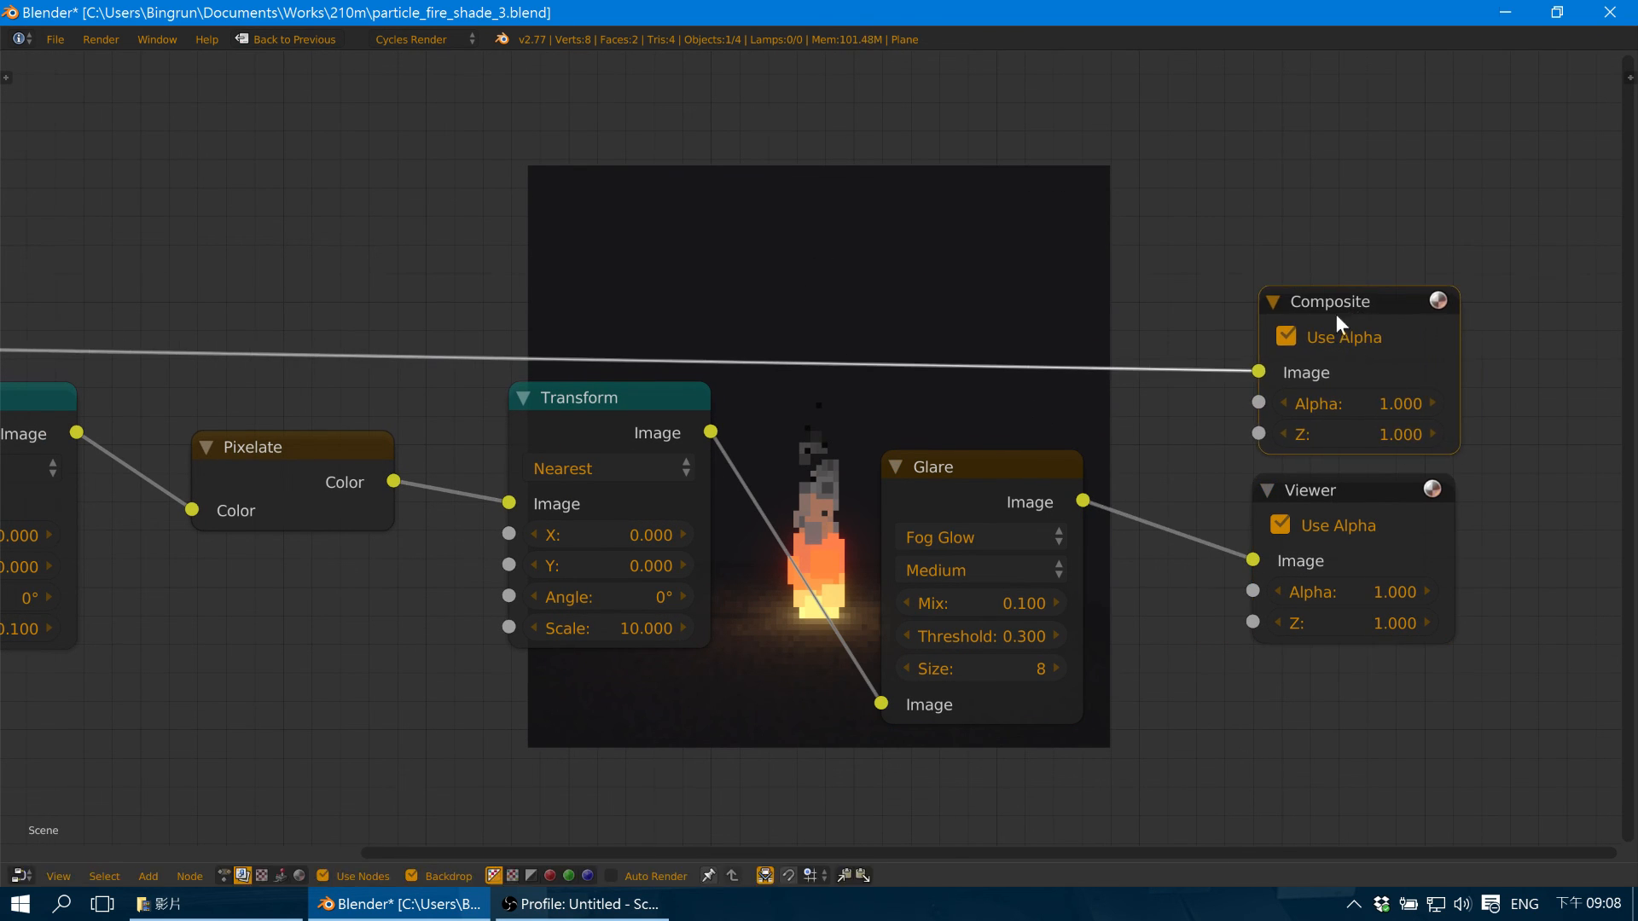
pyautogui.moveTo(1084, 500); pyautogui.dragTo(1258, 376)
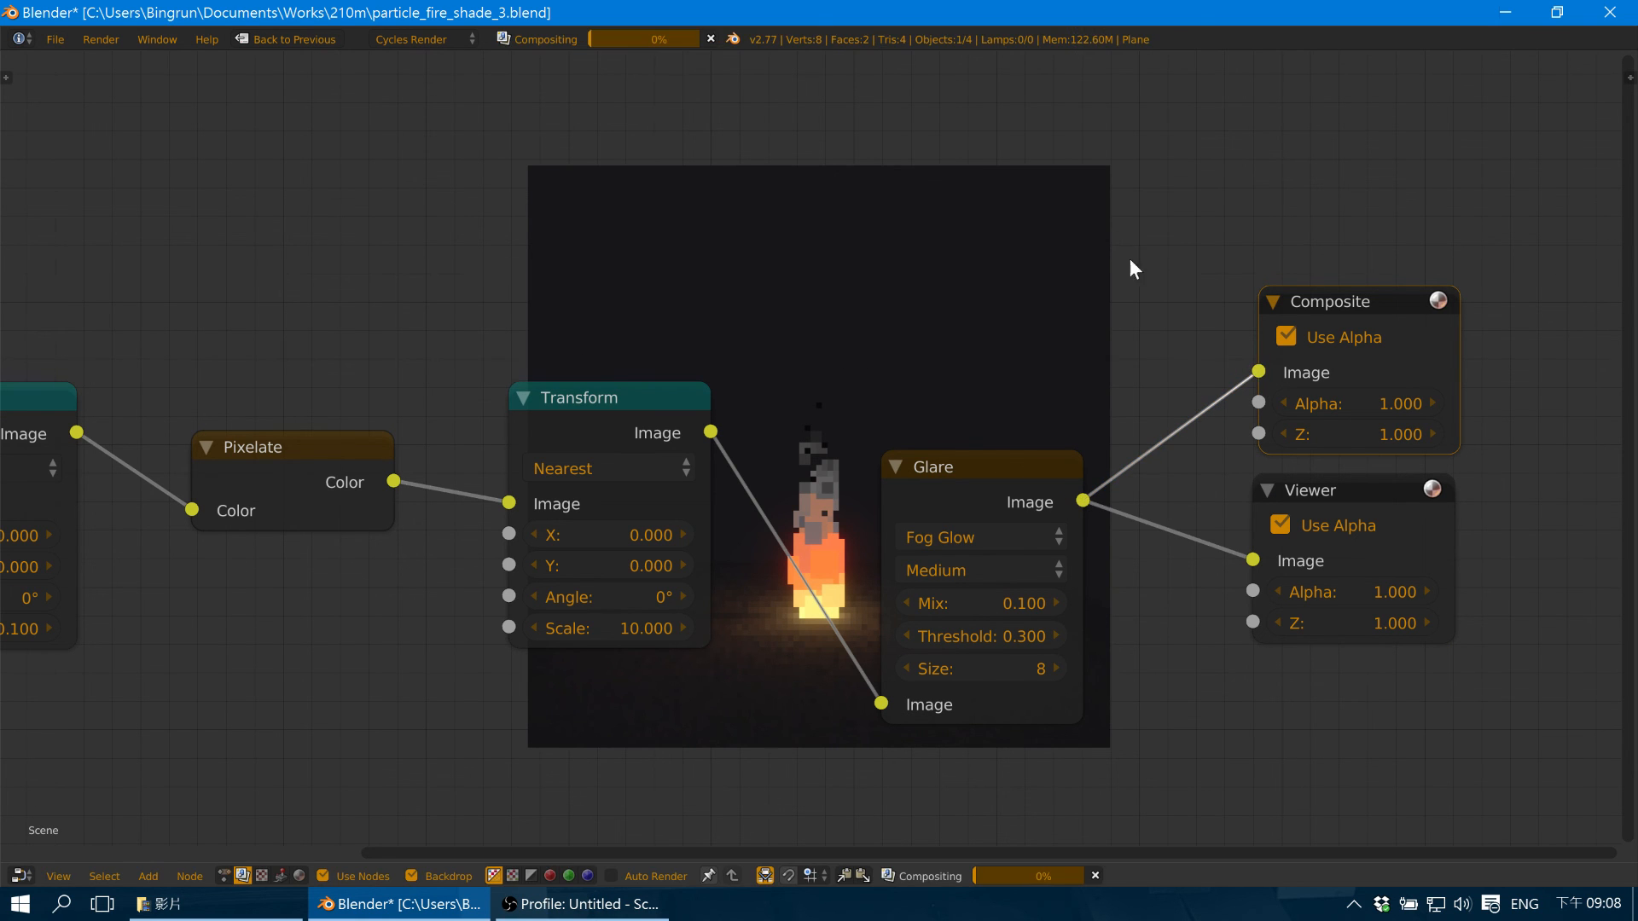
# Move the Pixelate, first Transform and Render Layers nodes closer together ahead of the second Transform.
pyautogui.scroll(-4, 1109, 230)
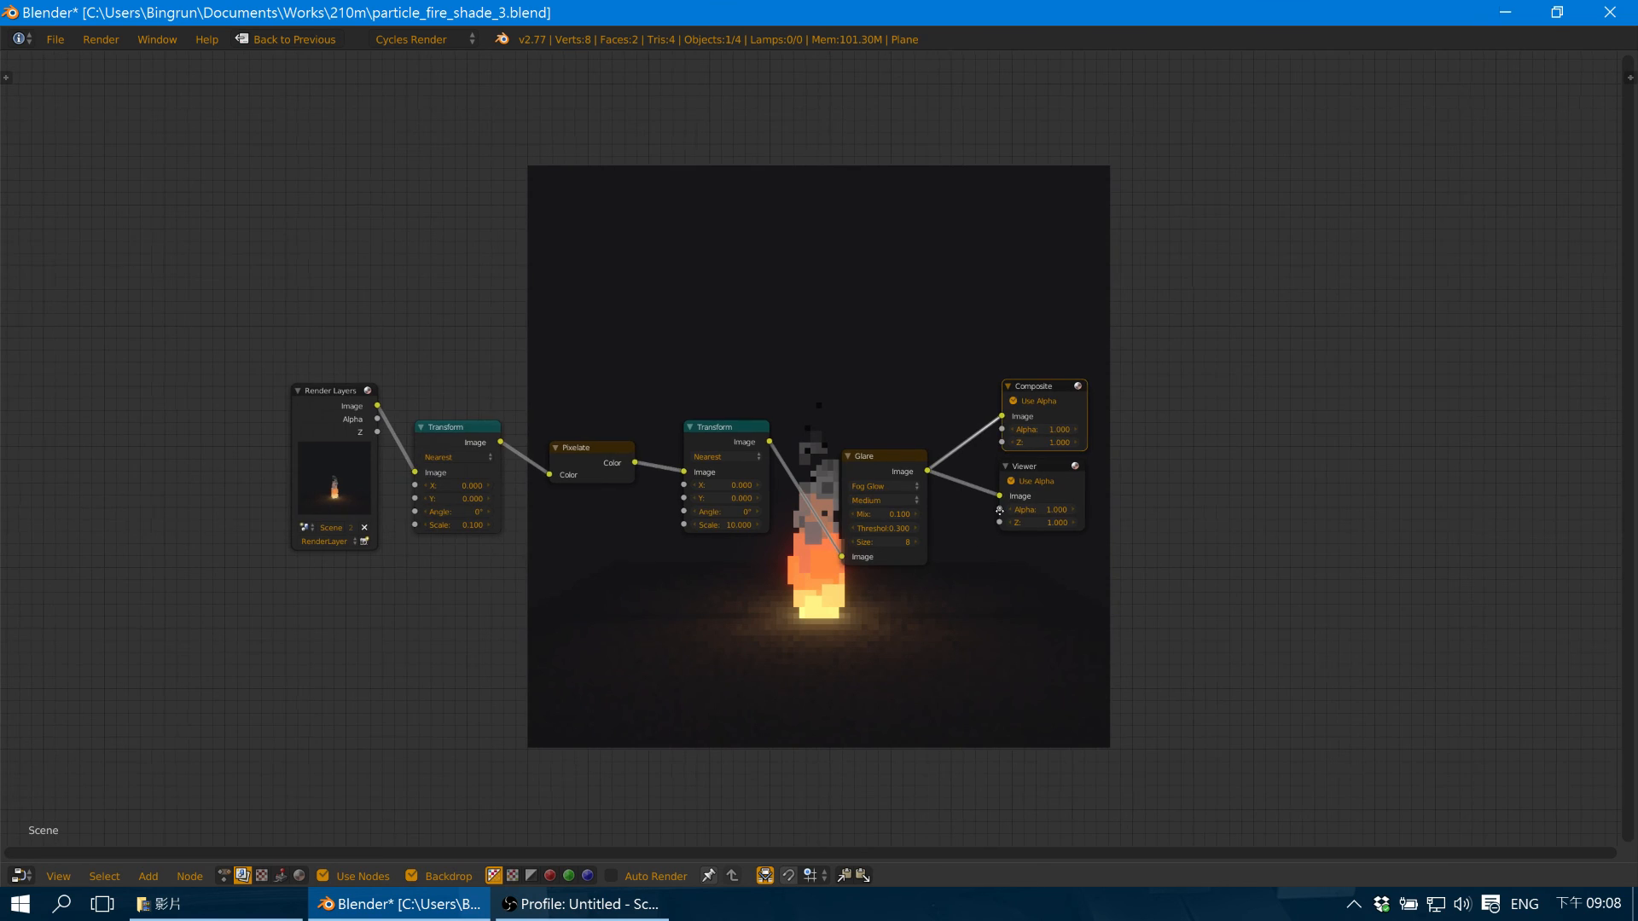
pyautogui.moveTo(998, 461); pyautogui.dragTo(1082, 341, button='middle')
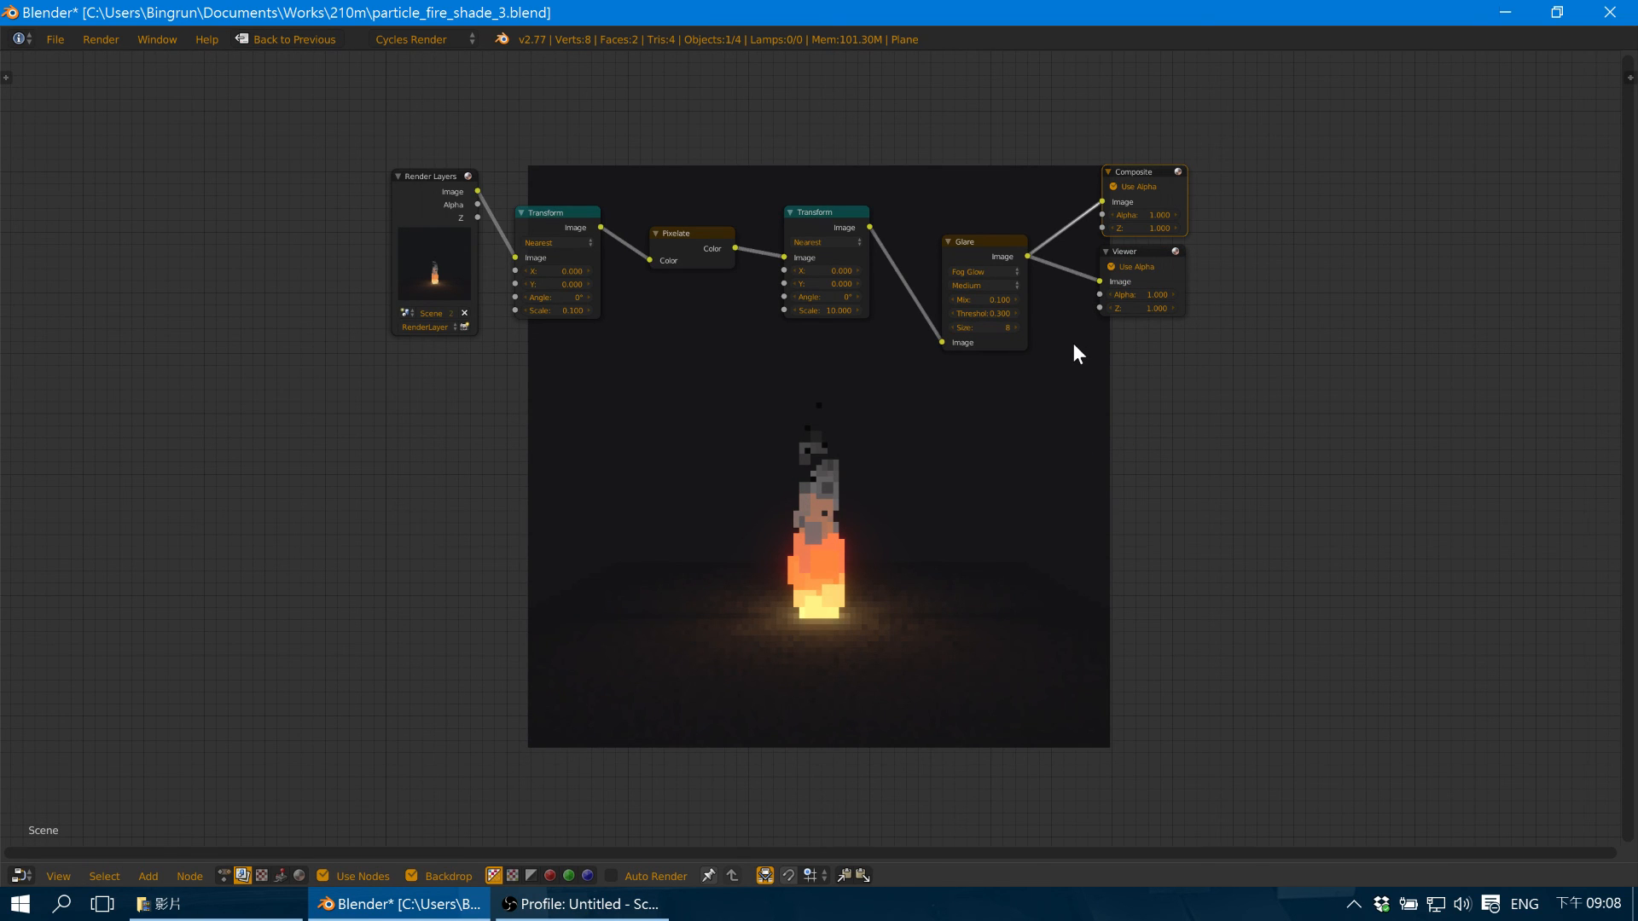
pyautogui.moveTo(801, 407); pyautogui.dragTo(872, 495, button='middle')
pyautogui.scroll(4, 852, 493)
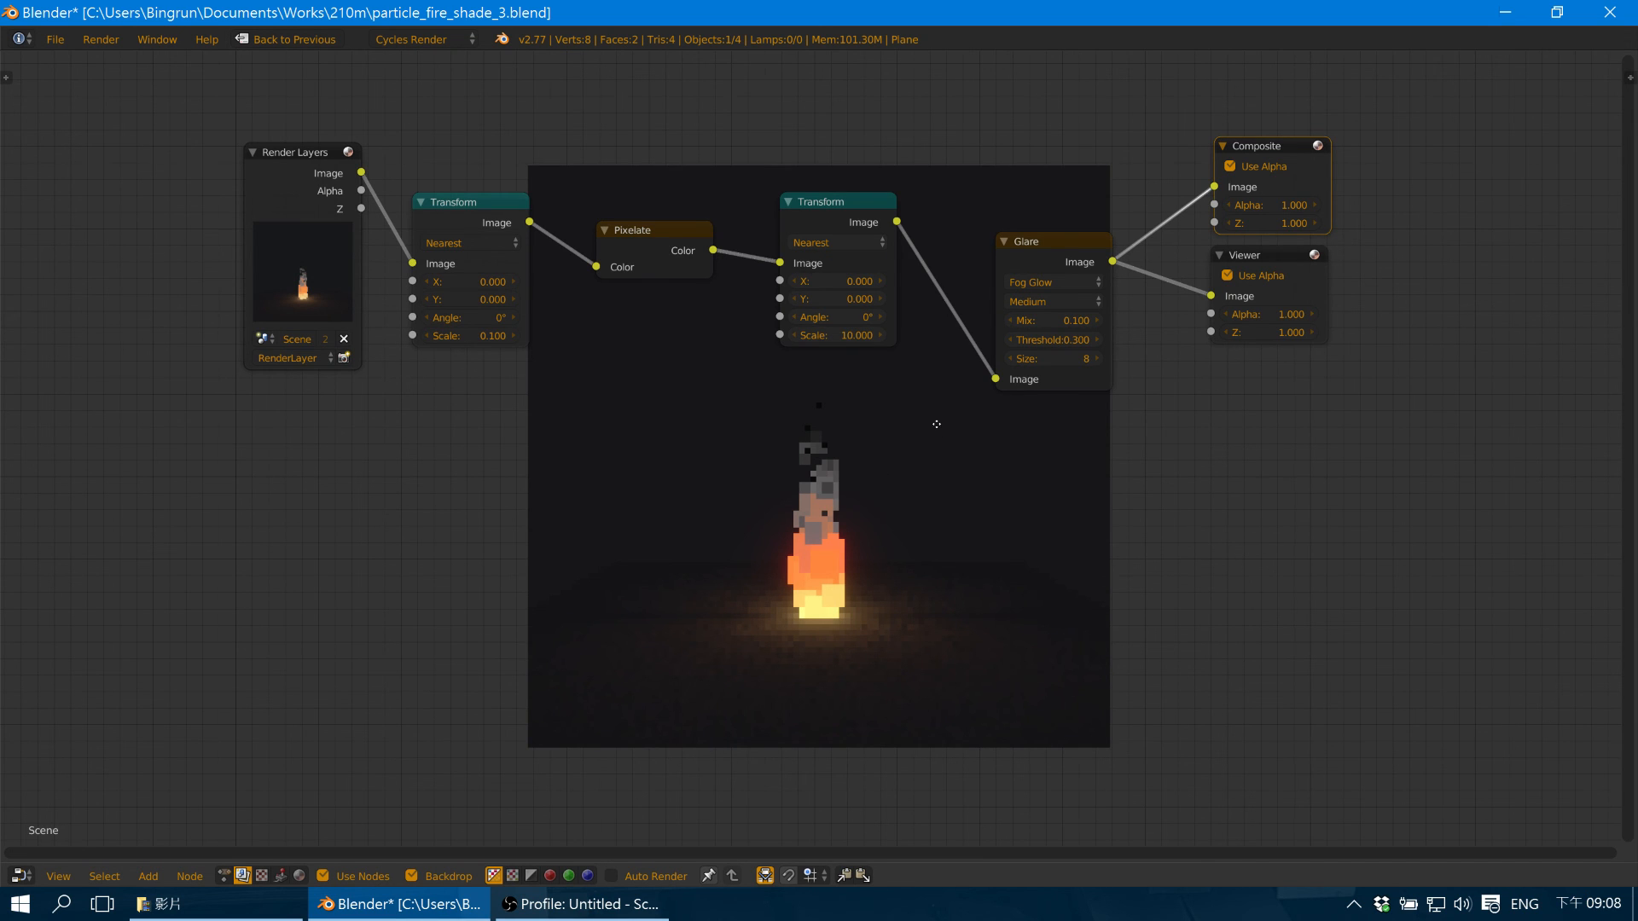
pyautogui.moveTo(940, 408); pyautogui.dragTo(934, 438, button='middle')
pyautogui.moveTo(653, 284); pyautogui.dragTo(620, 260)
pyautogui.moveTo(509, 238); pyautogui.dragTo(547, 237)
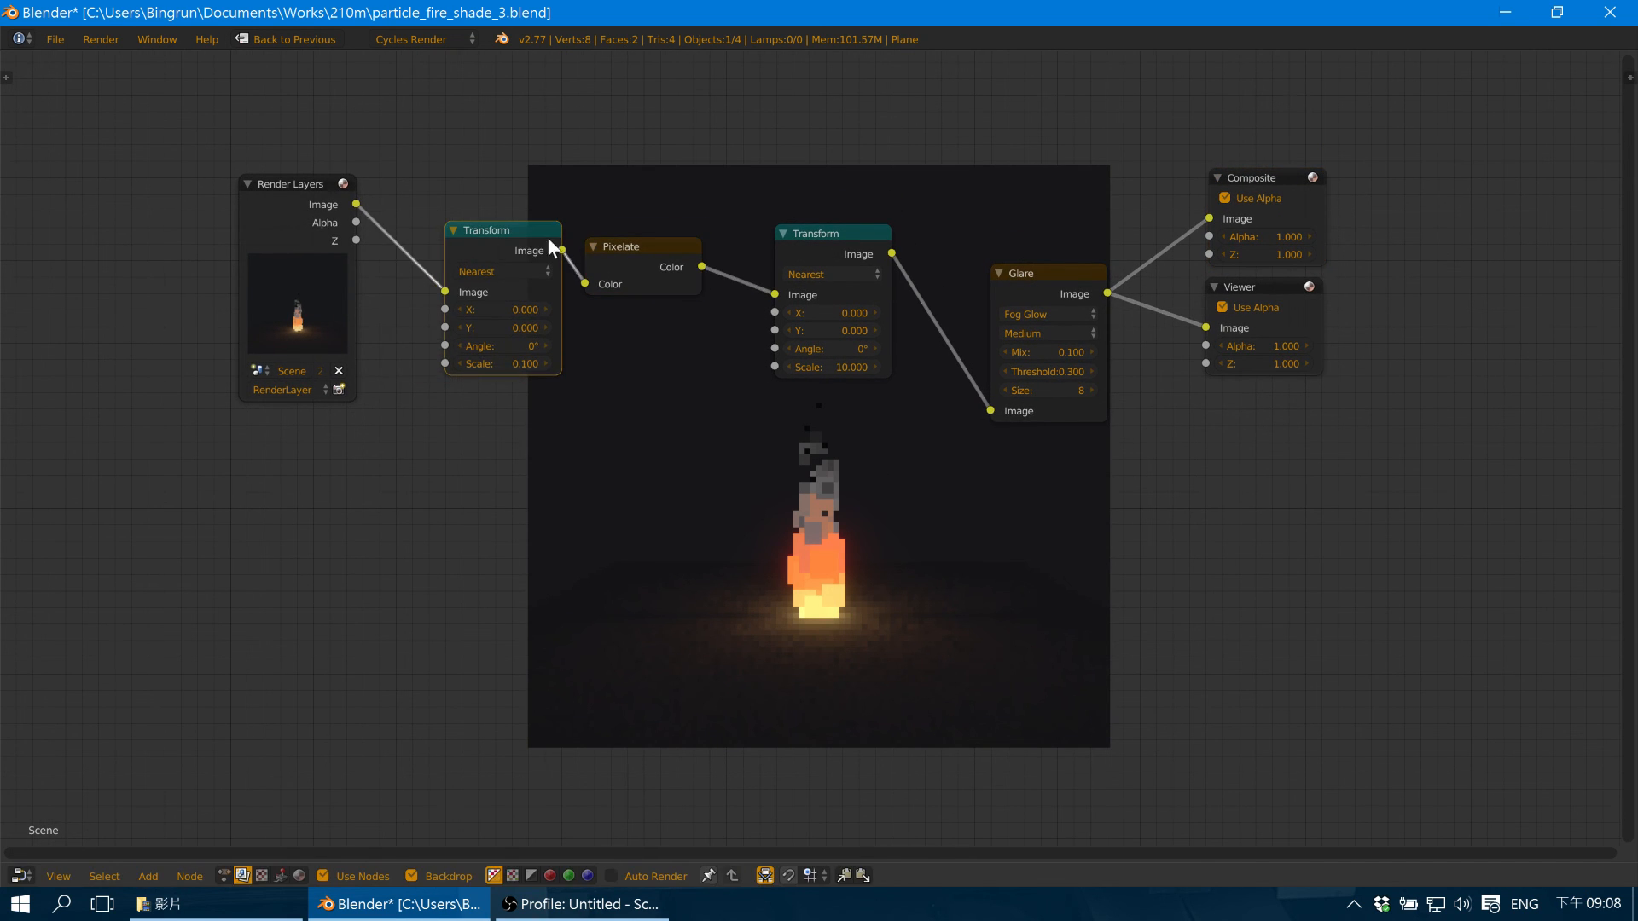
pyautogui.moveTo(678, 244); pyautogui.dragTo(734, 250)
pyautogui.moveTo(508, 232); pyautogui.dragTo(527, 238)
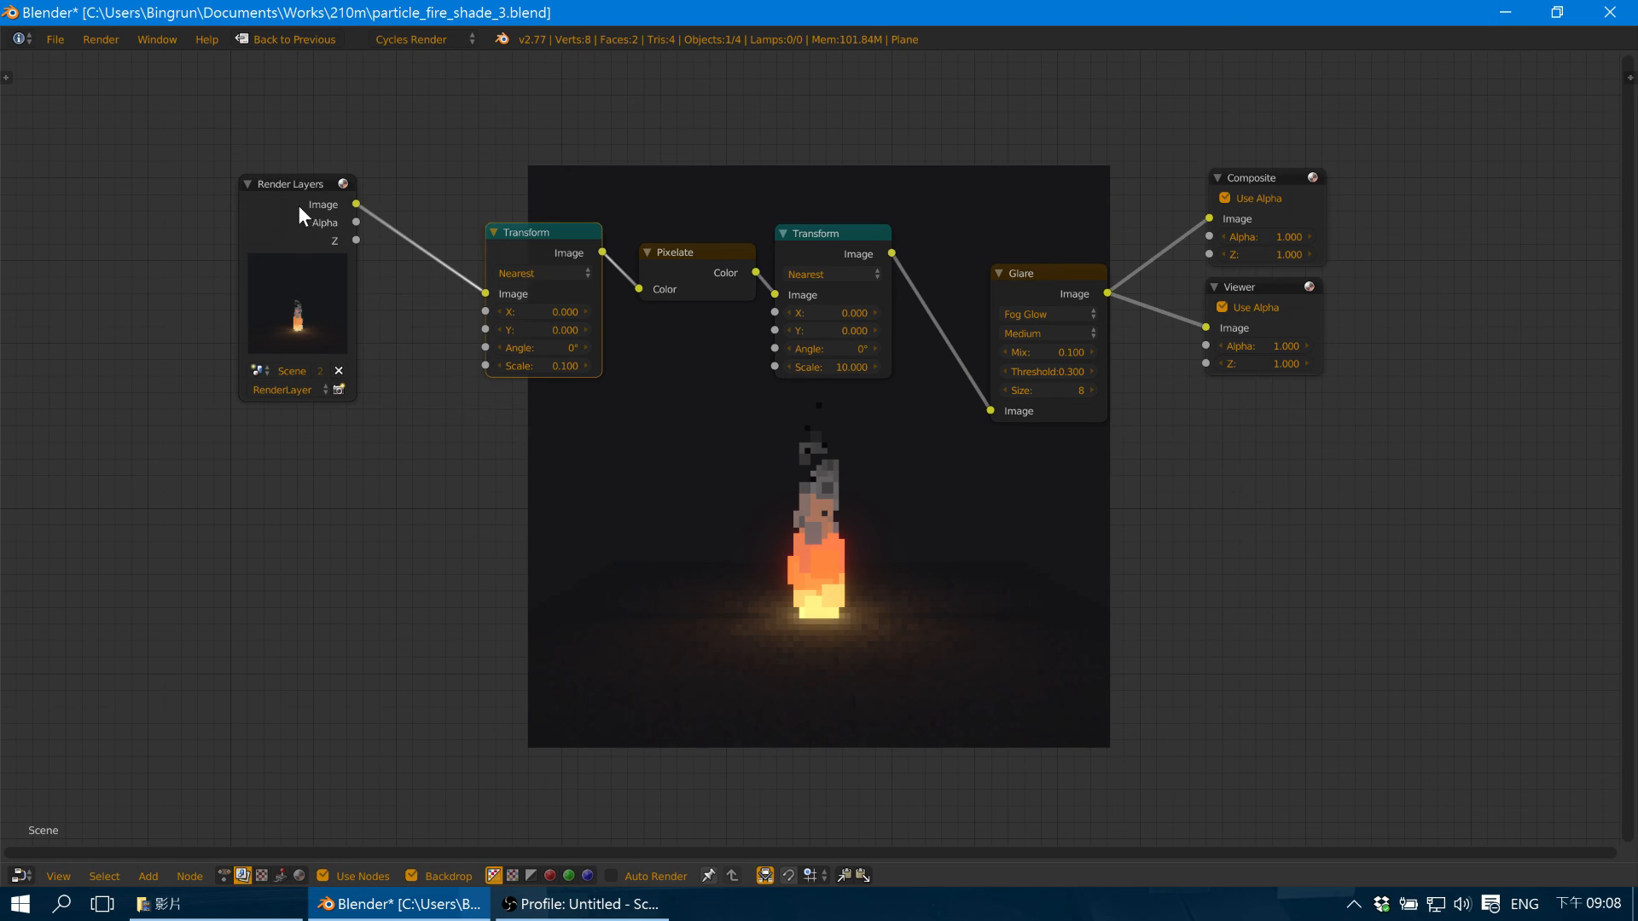
pyautogui.moveTo(299, 205); pyautogui.dragTo(399, 207)
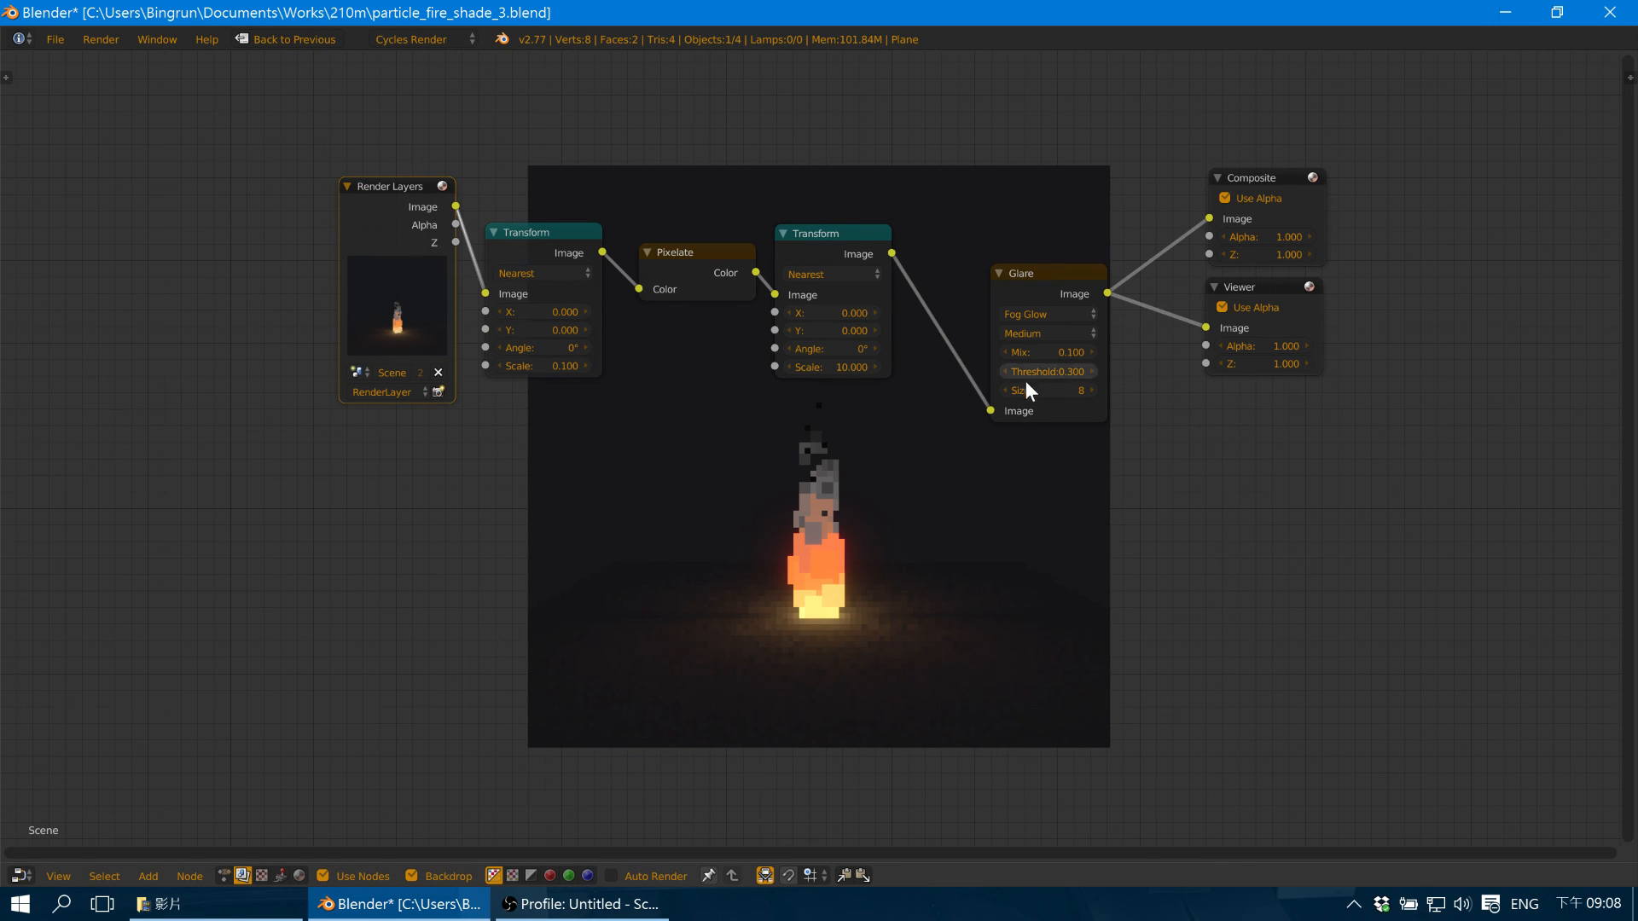
# Move the Glare, Composite and Viewer nodes closer to the second Transform, with Composite above Viewer.
pyautogui.moveTo(1031, 284); pyautogui.dragTo(960, 264)
pyautogui.moveTo(1254, 174); pyautogui.dragTo(1117, 183)
pyautogui.moveTo(1252, 290); pyautogui.dragTo(1125, 297)
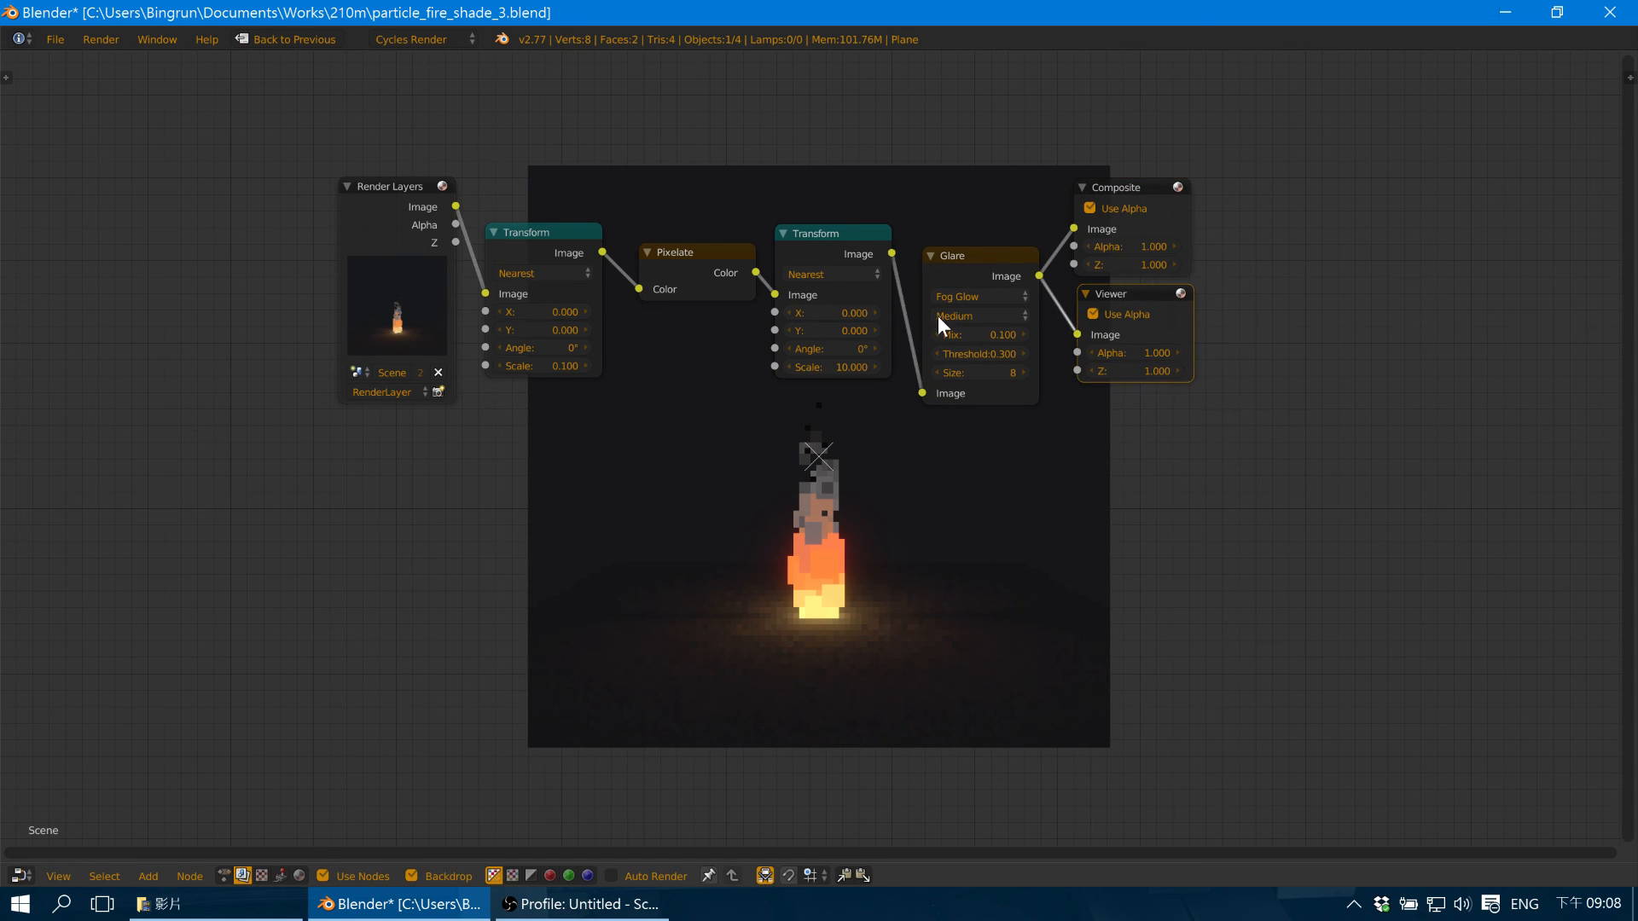
pyautogui.moveTo(1123, 187); pyautogui.dragTo(1129, 189)
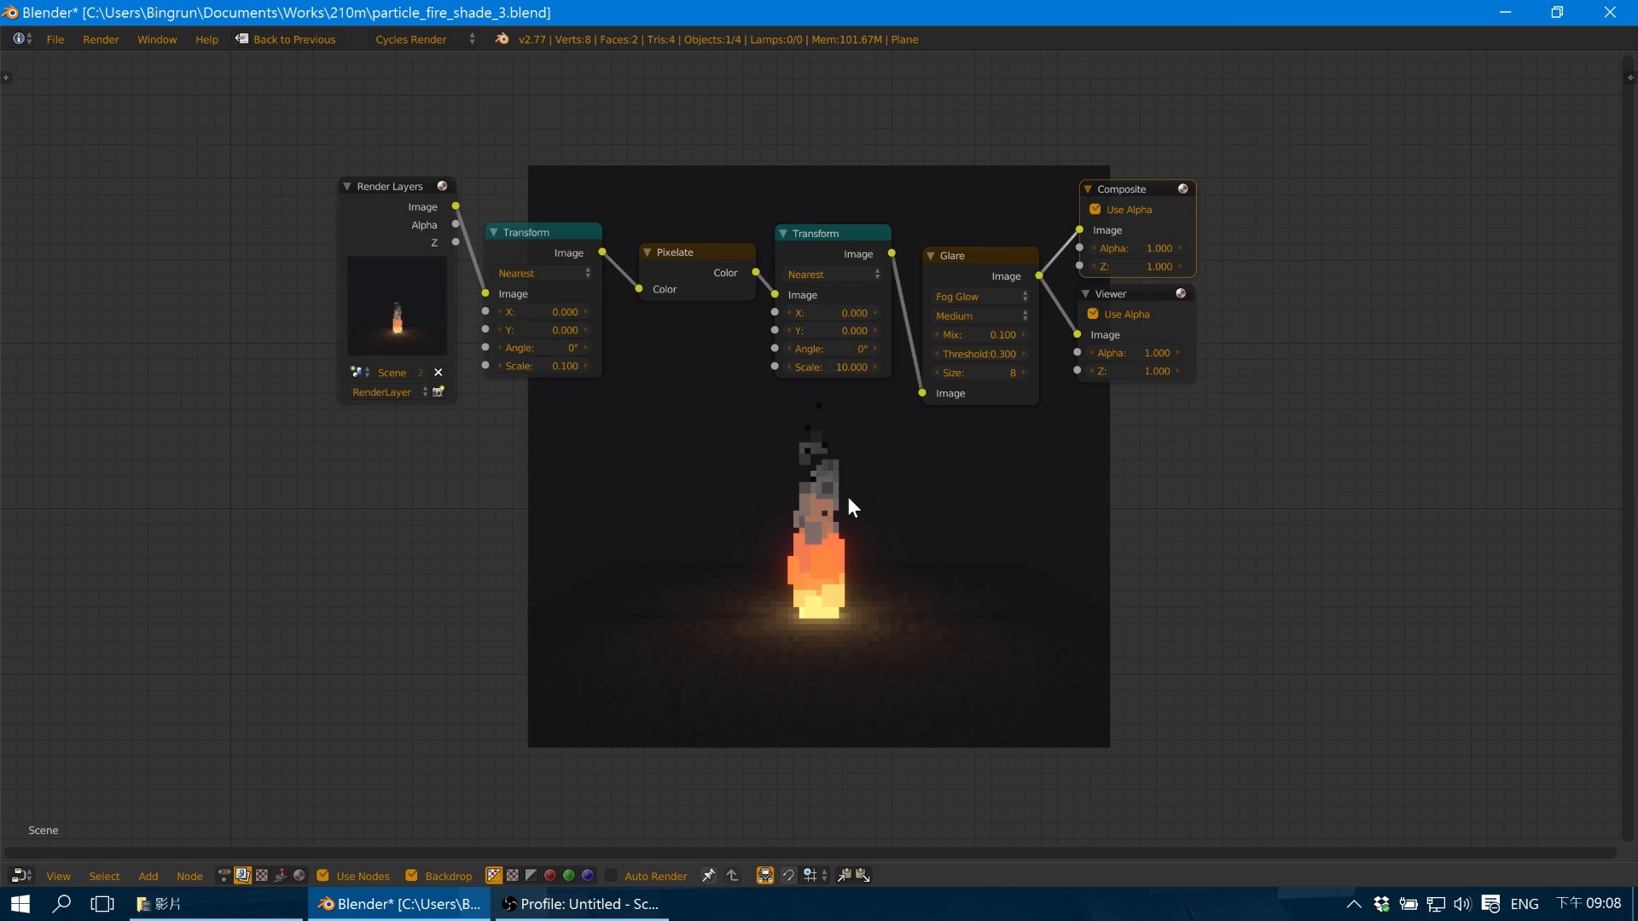
pyautogui.moveTo(853, 530); pyautogui.dragTo(789, 552, button='middle')
pyautogui.moveTo(802, 417); pyautogui.dragTo(763, 449, button='middle')
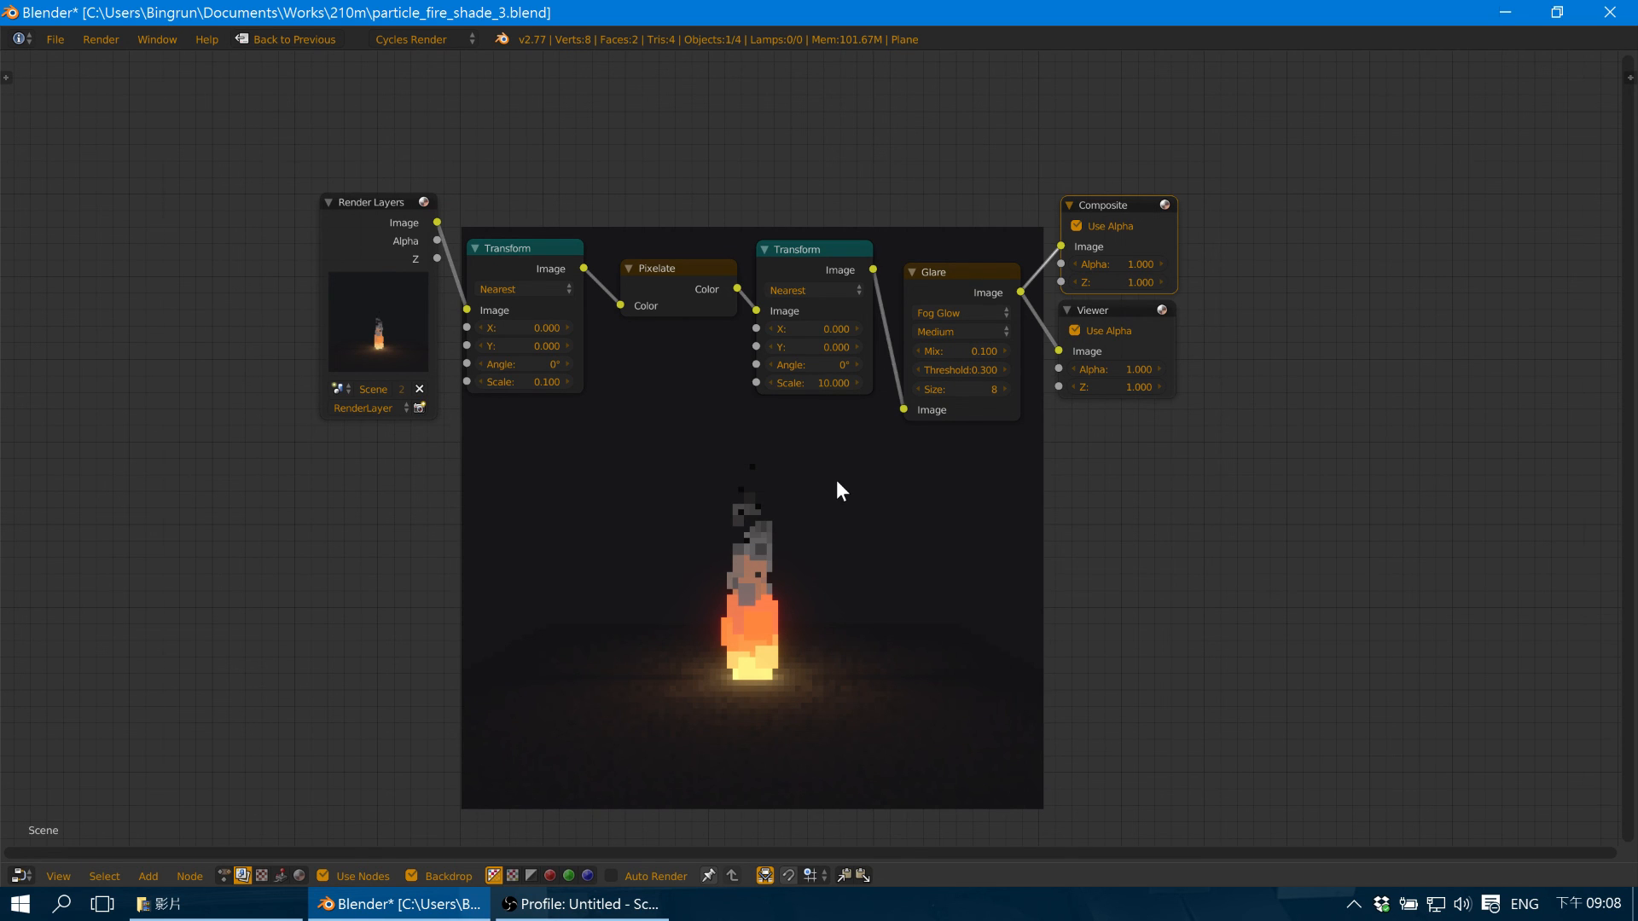
pyautogui.click(574, 901)
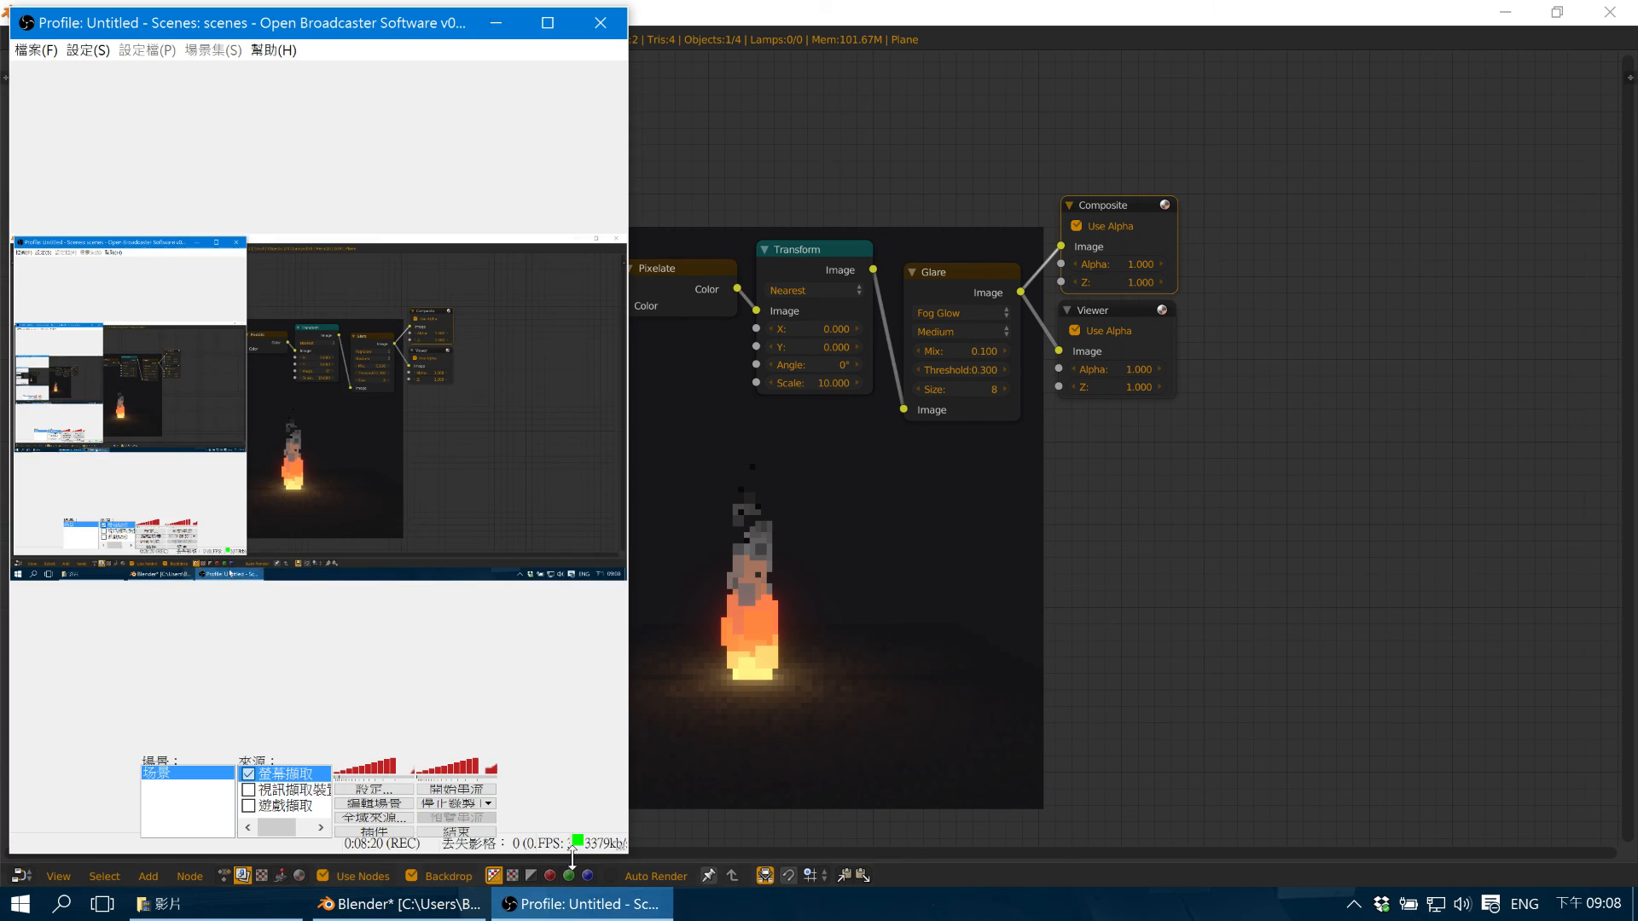